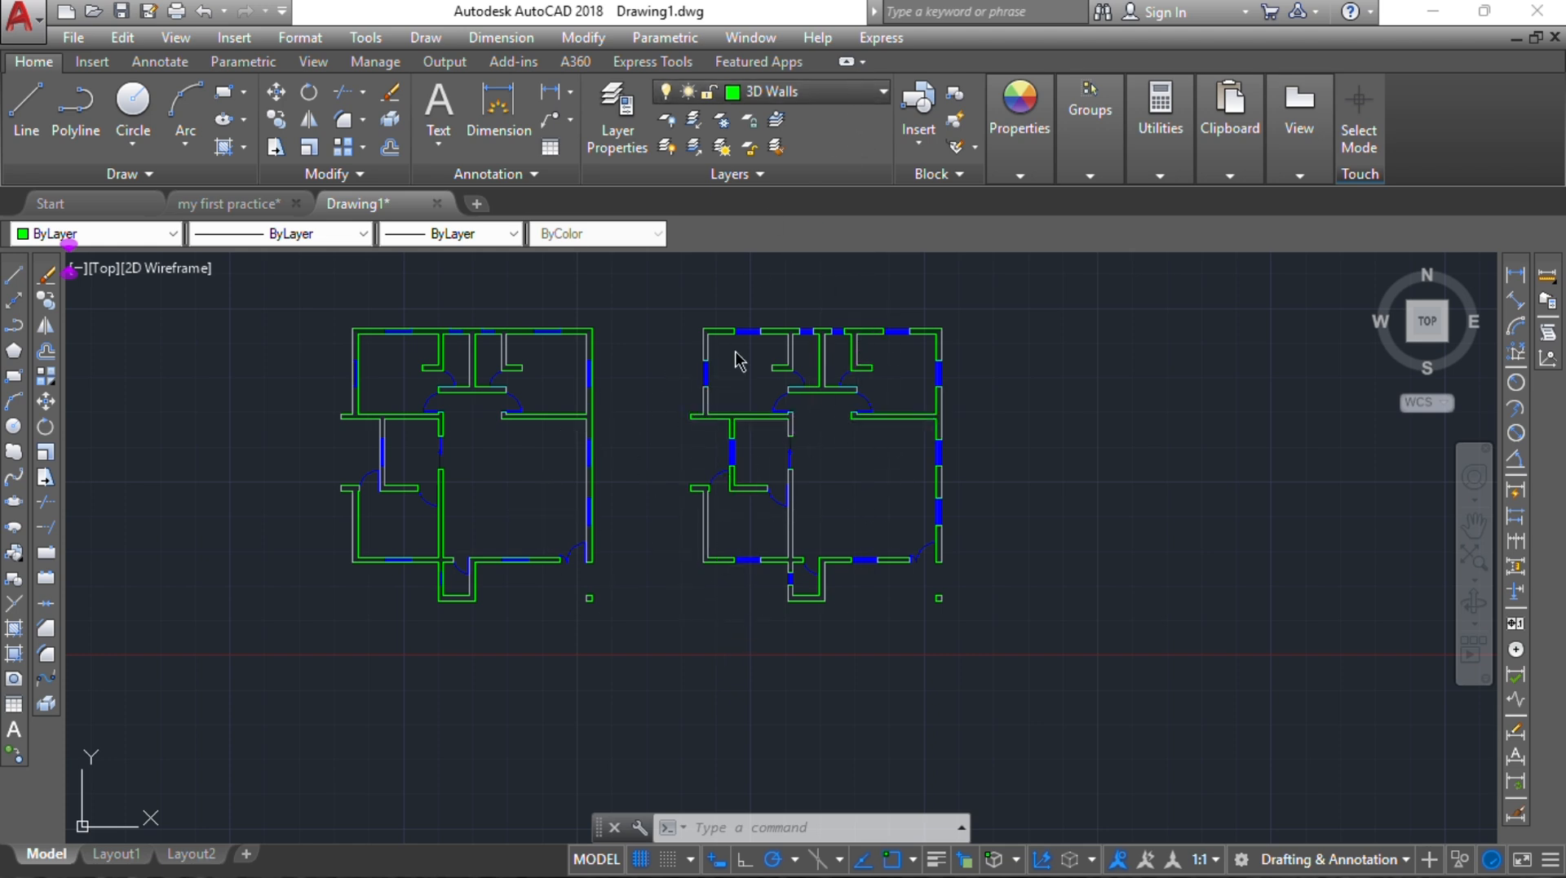
Step: Set the 3D Walls layer's color to index color 35
{"action": "left_click", "coordinate": [808, 91]}
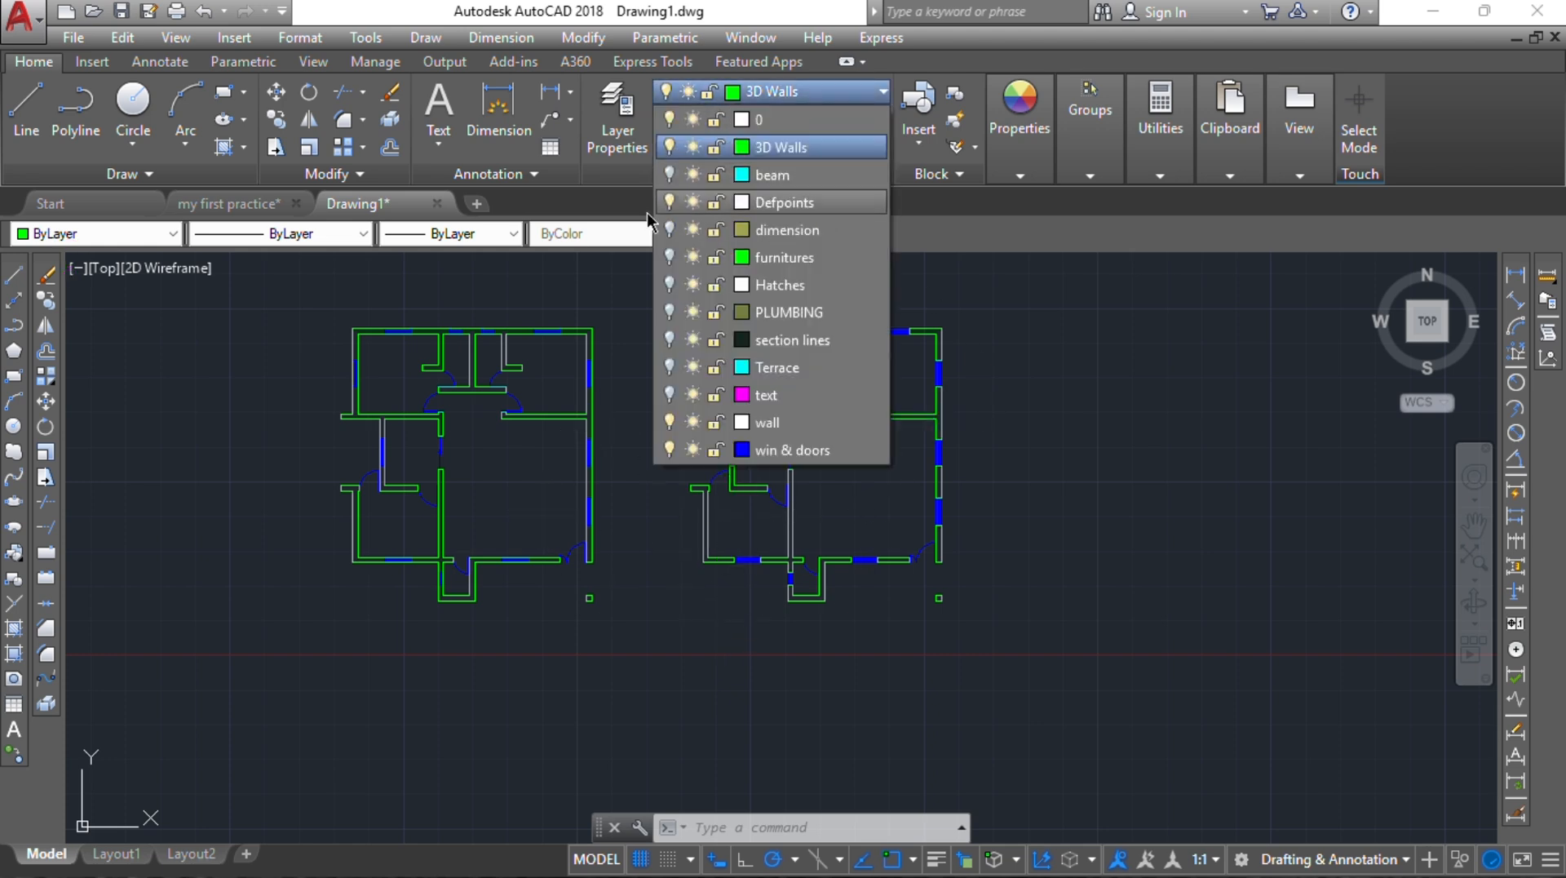
{"action": "left_click", "coordinate": [626, 122]}
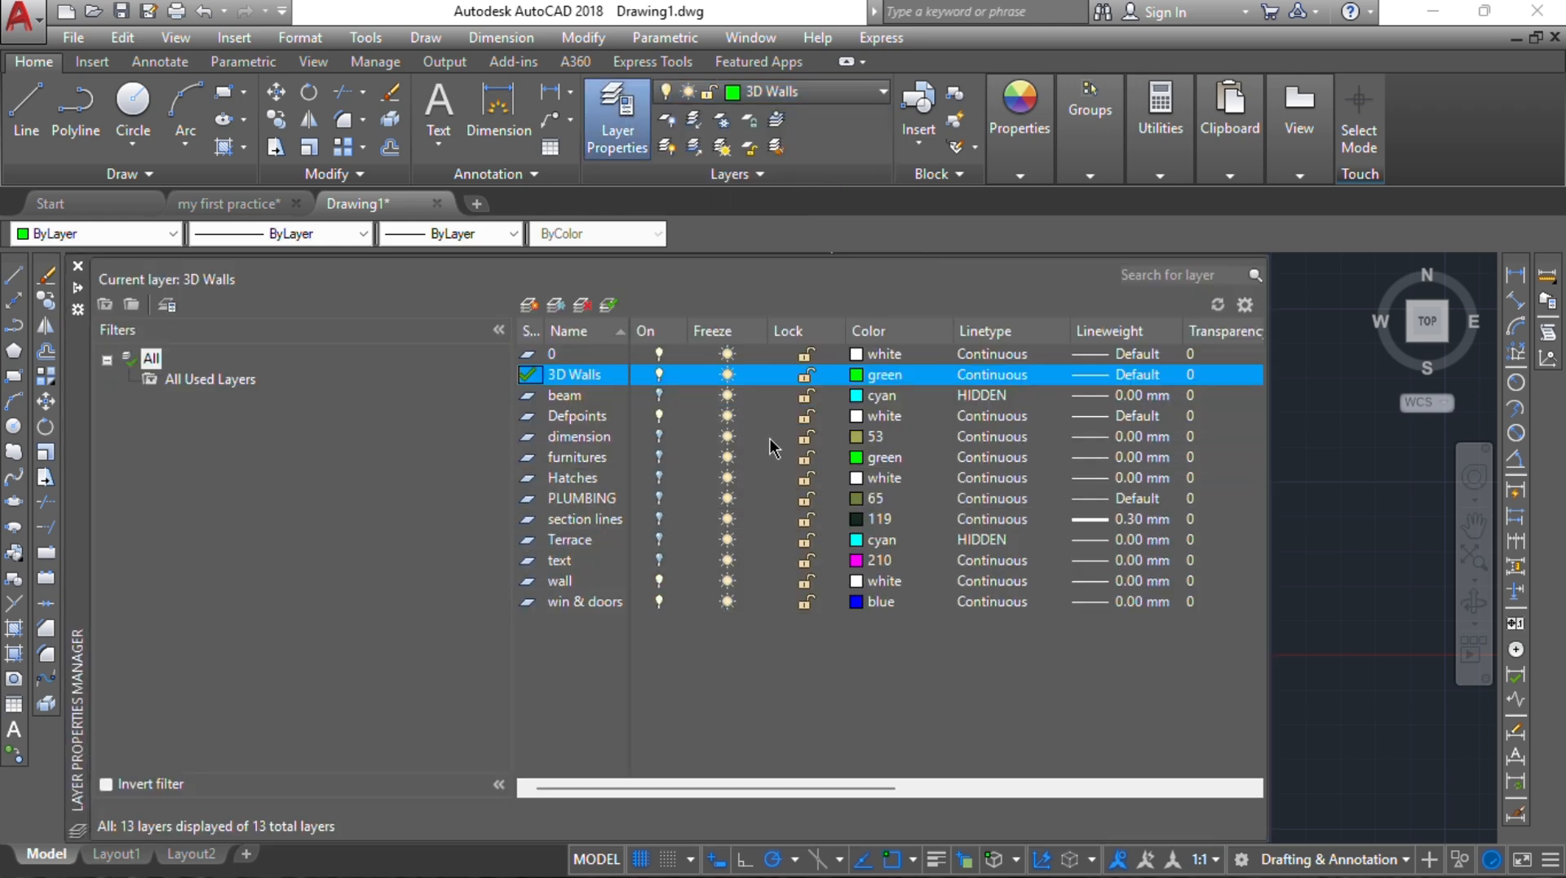
{"action": "left_click", "coordinate": [856, 375]}
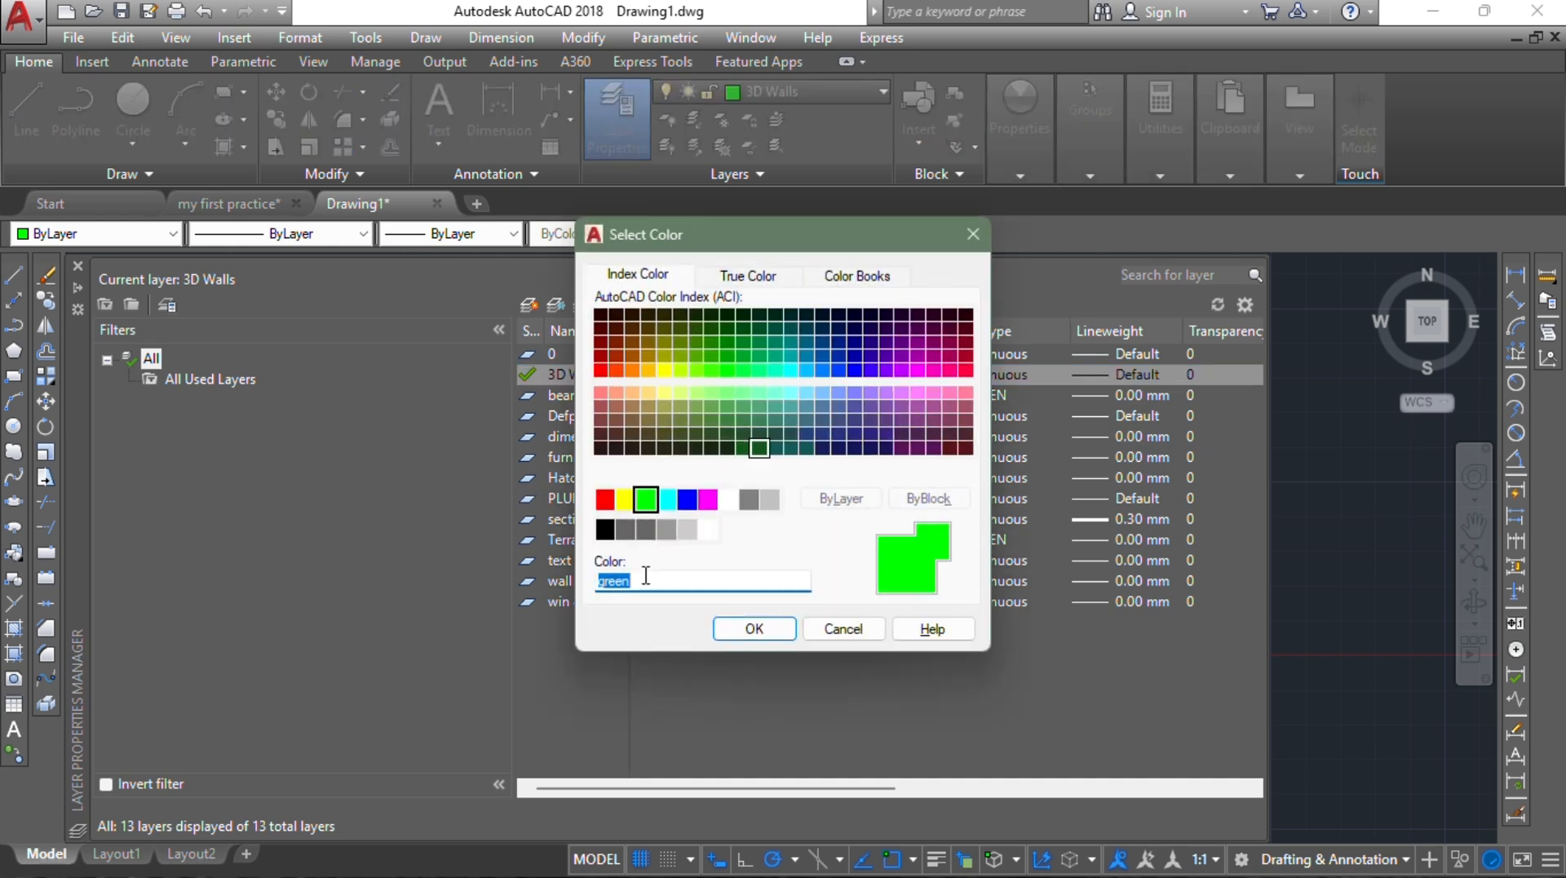
{"action": "left_click", "coordinate": [768, 281]}
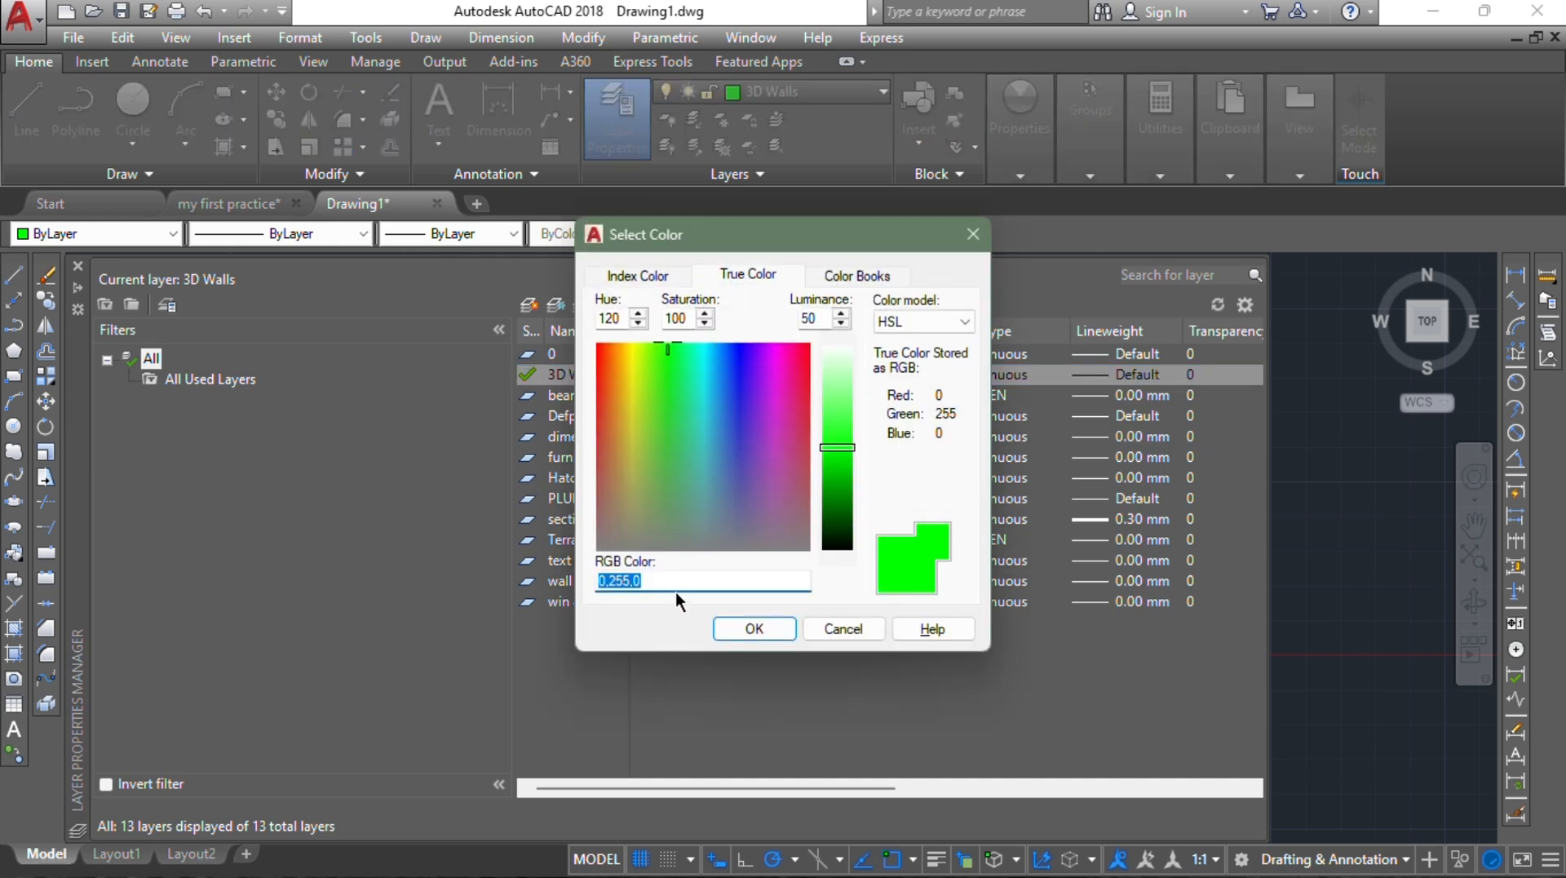
{"action": "type", "text": "35"}
{"action": "key", "text": "Return"}
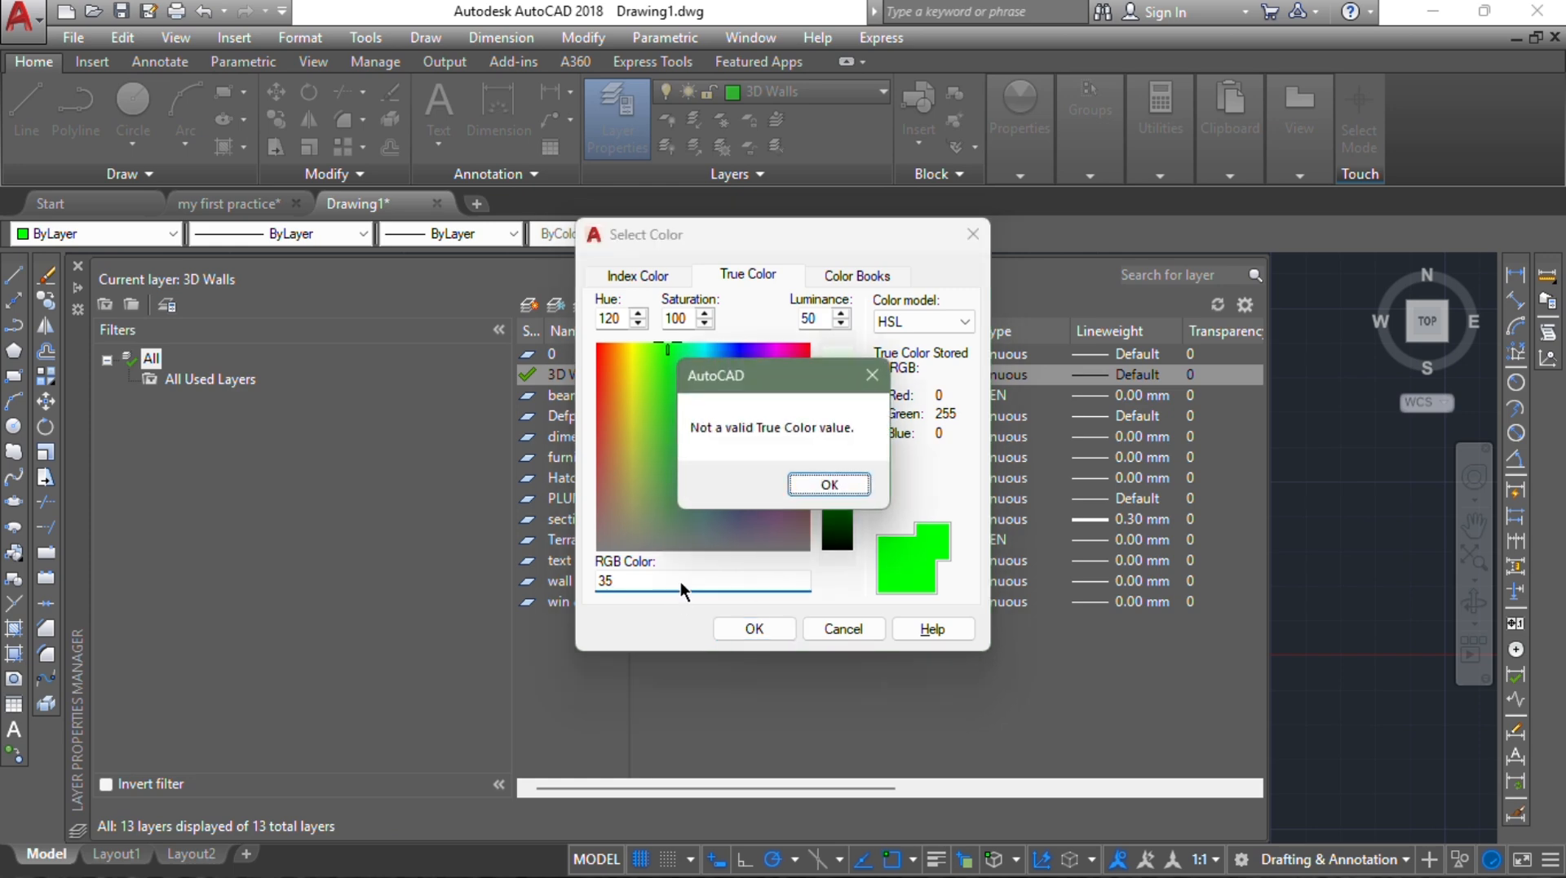
{"action": "left_click", "coordinate": [809, 481]}
{"action": "left_click", "coordinate": [670, 271]}
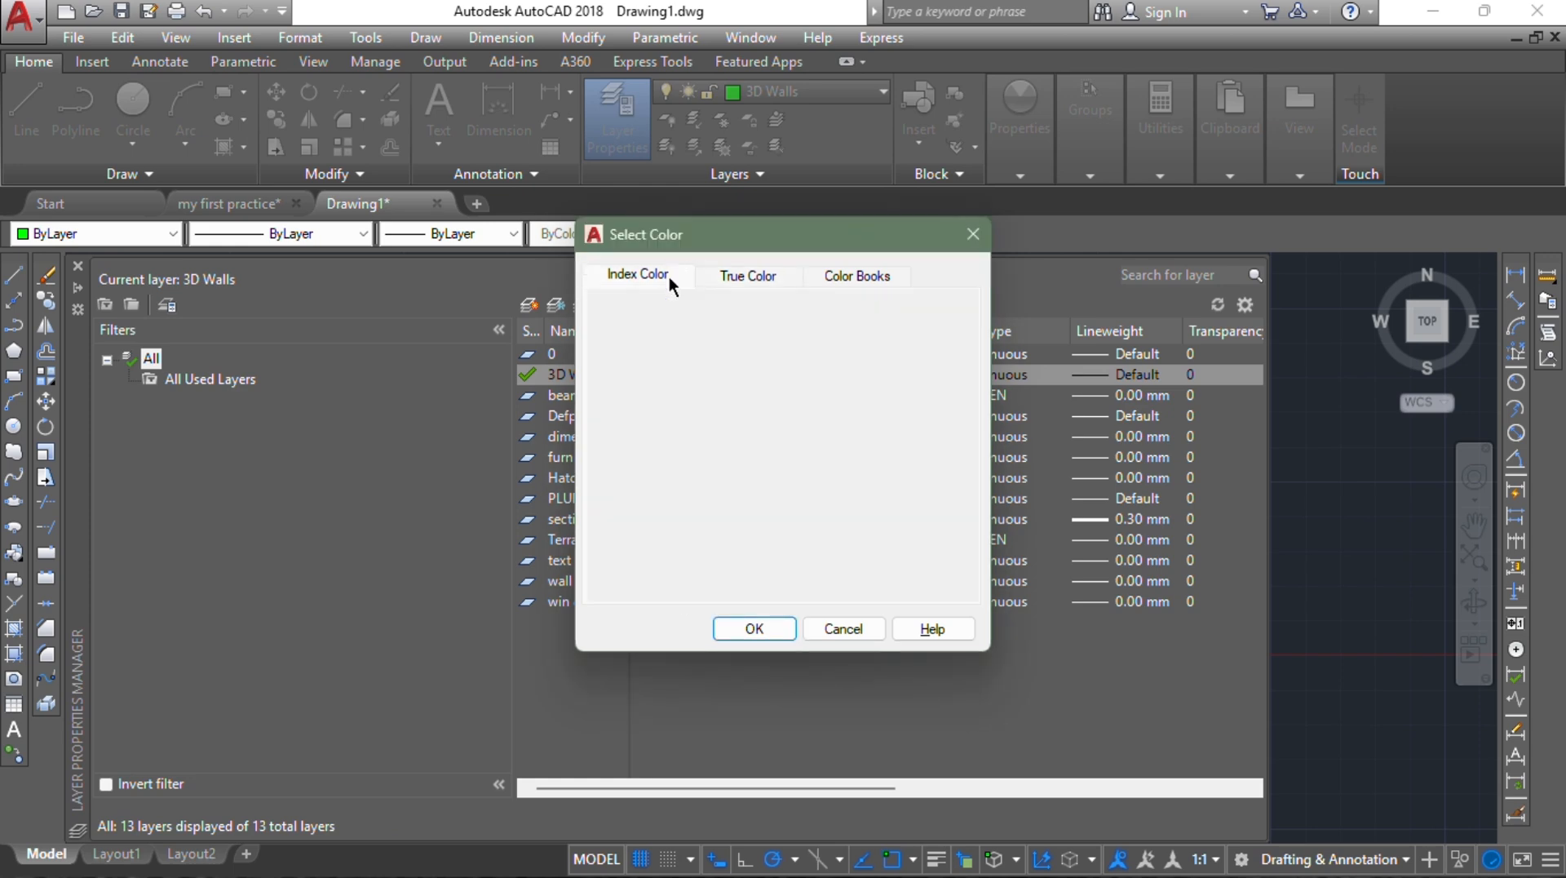
{"action": "type", "text": "35"}
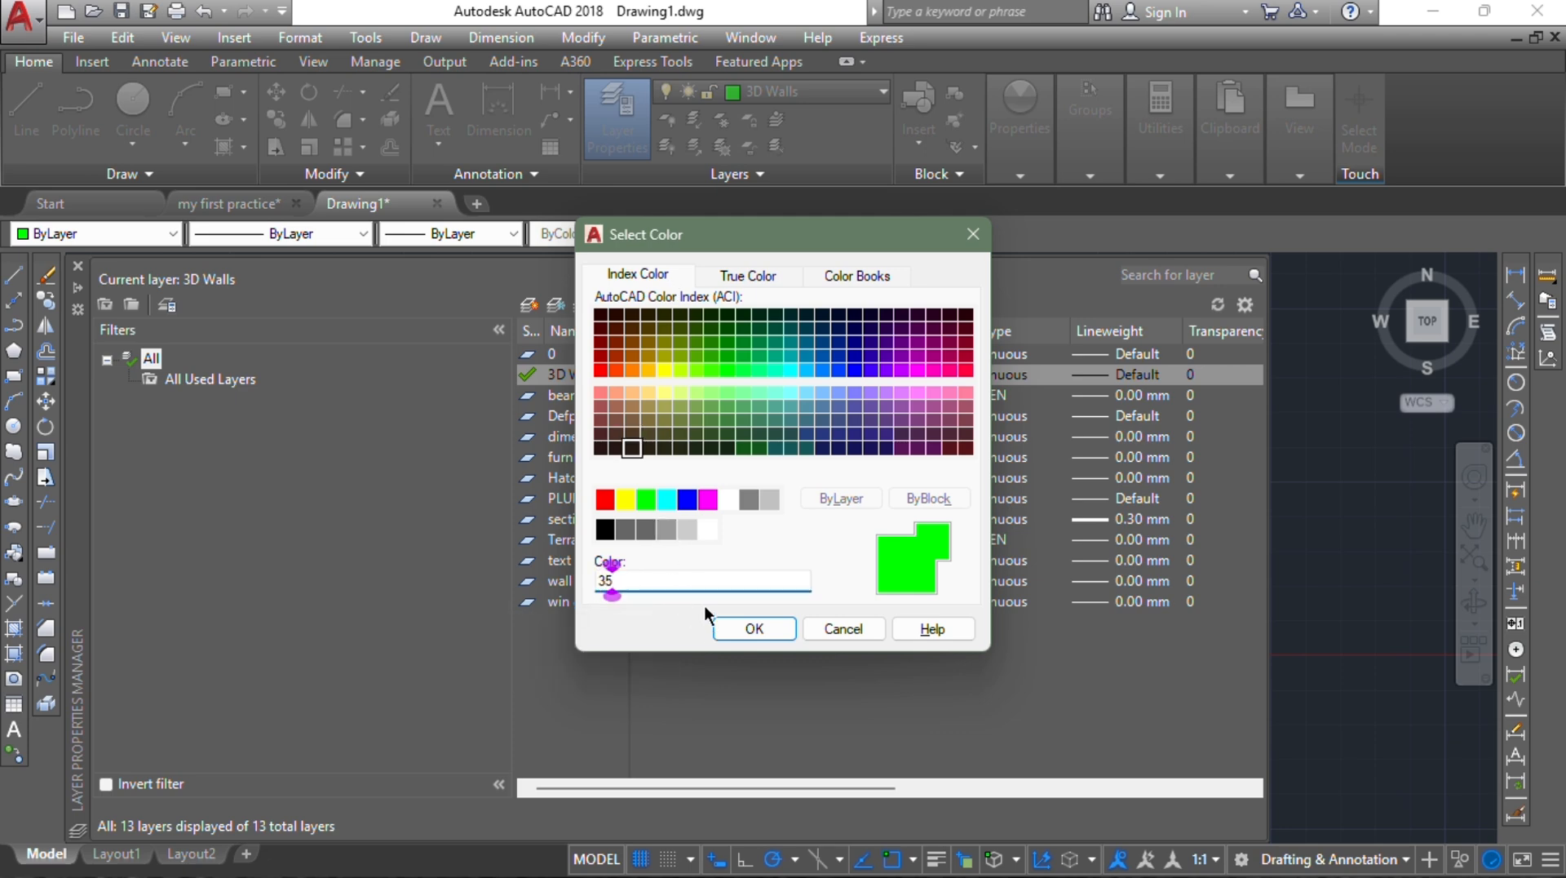
{"action": "left_click", "coordinate": [752, 627]}
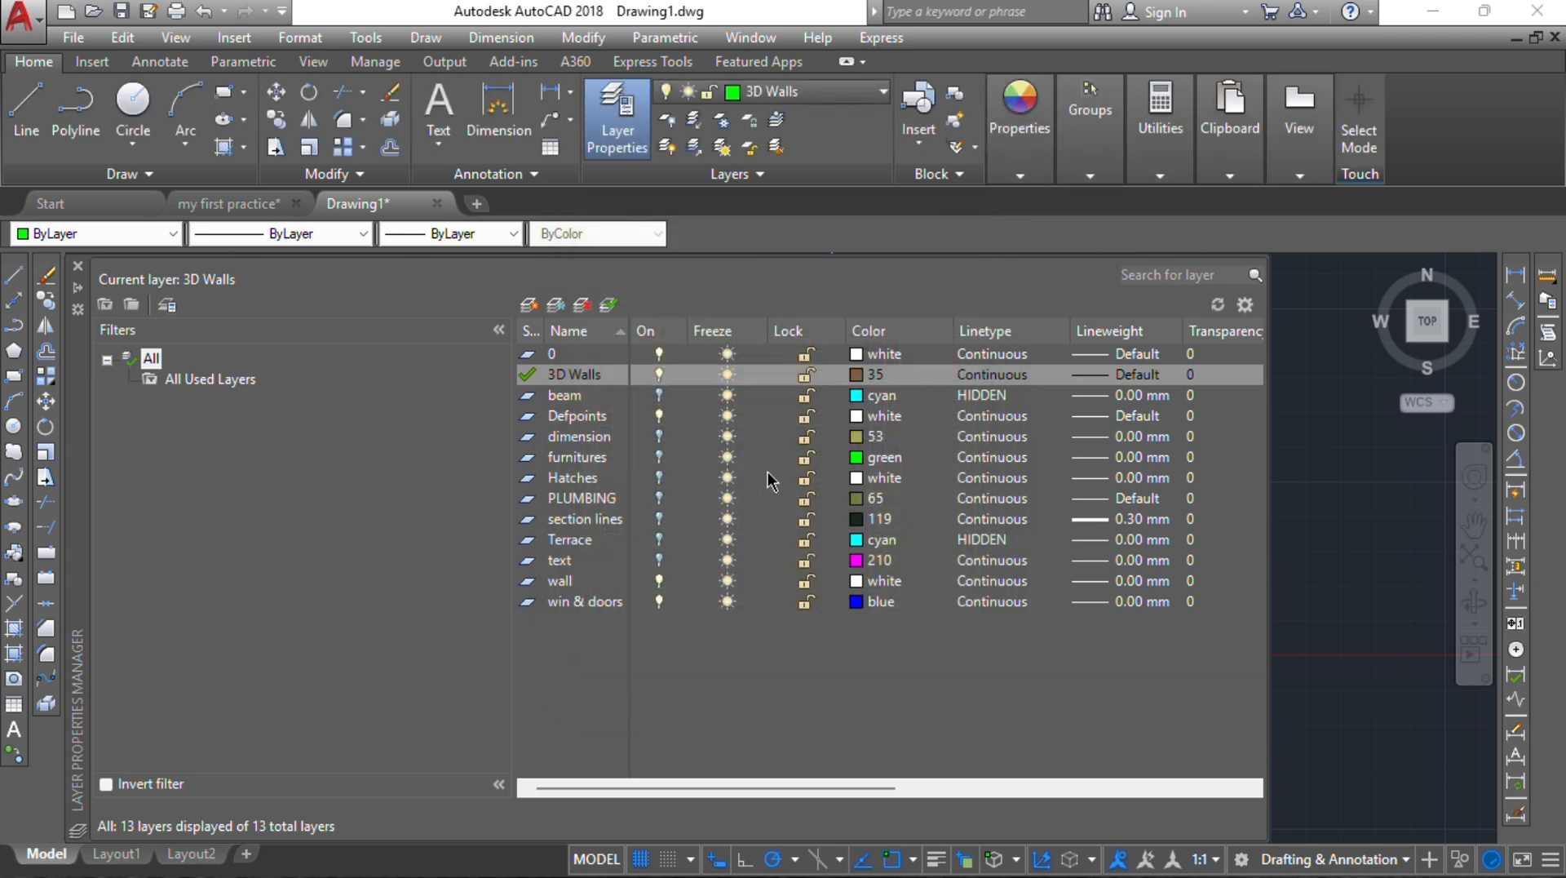
Step: Set the 3D Walls layer's color to index color 31 and close the layer manager
{"action": "left_click", "coordinate": [859, 377]}
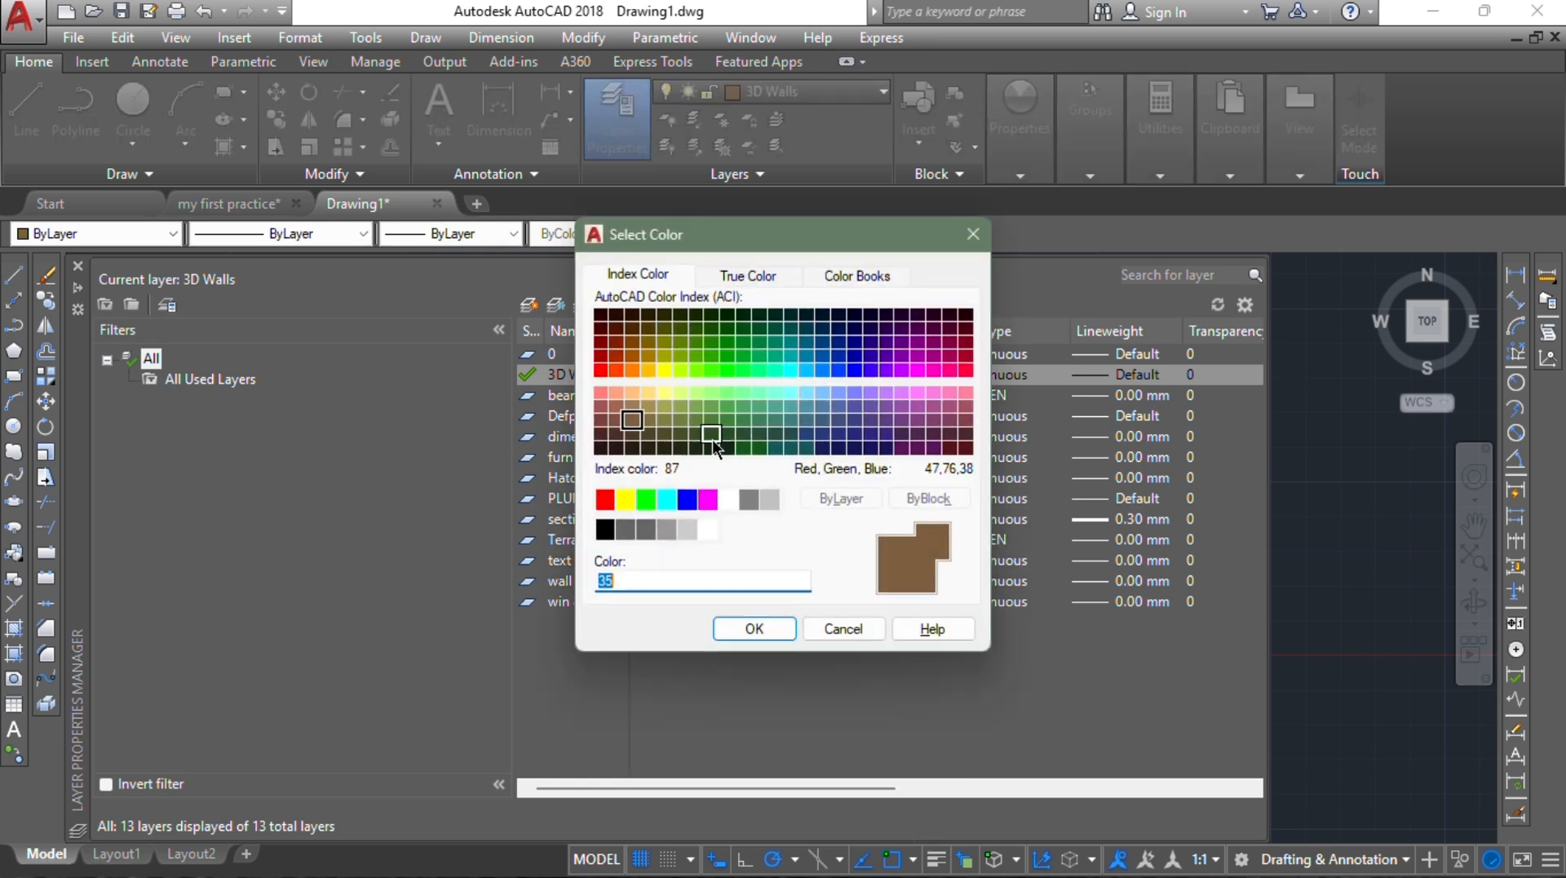
{"action": "type", "text": "31"}
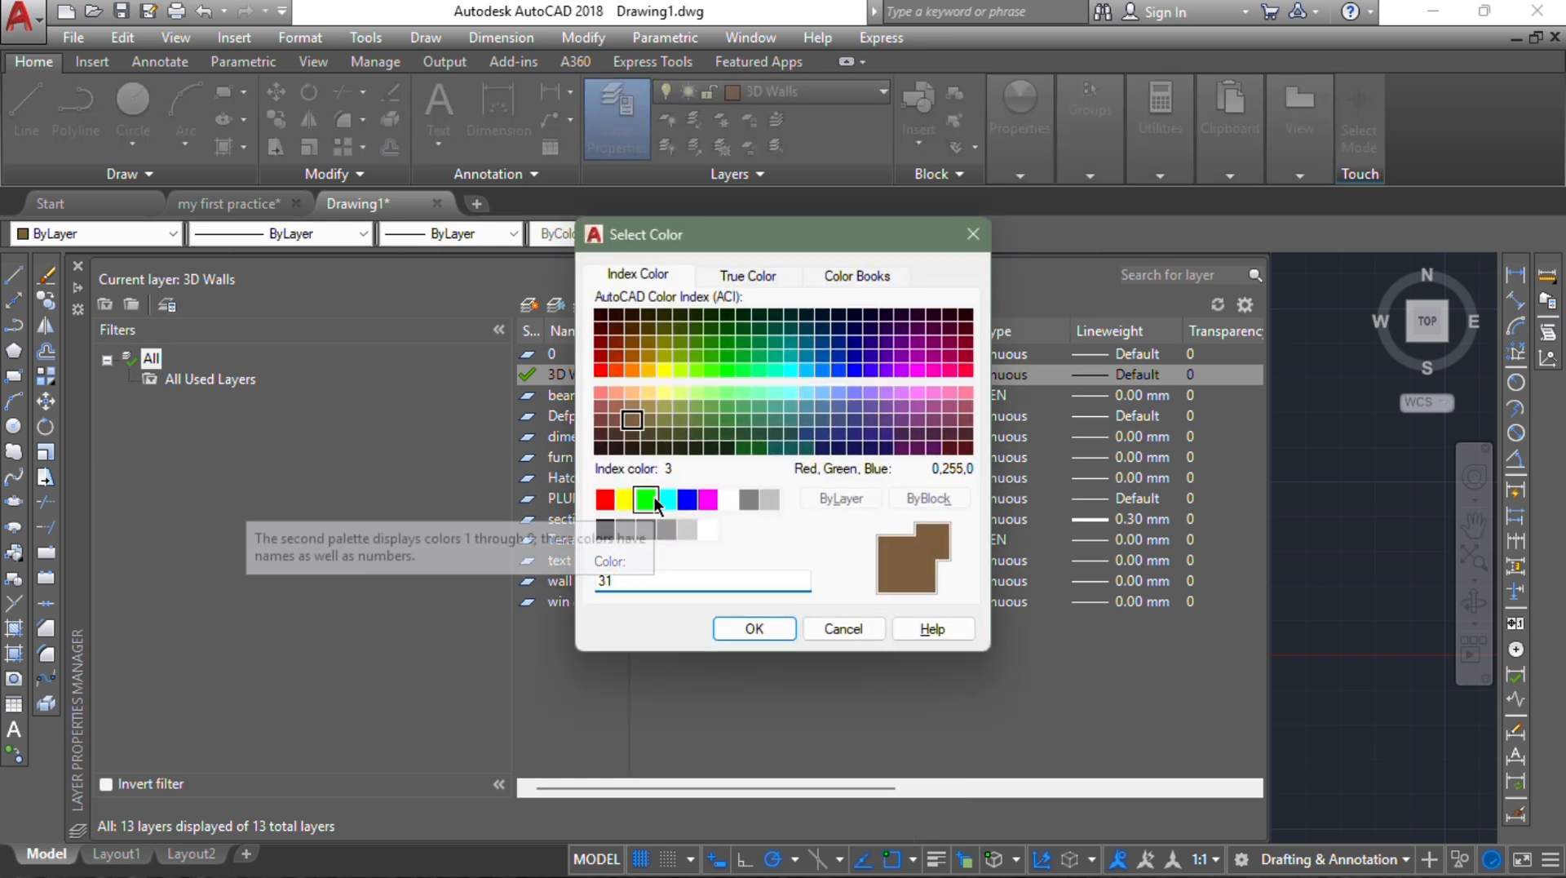
{"action": "key", "text": "Return"}
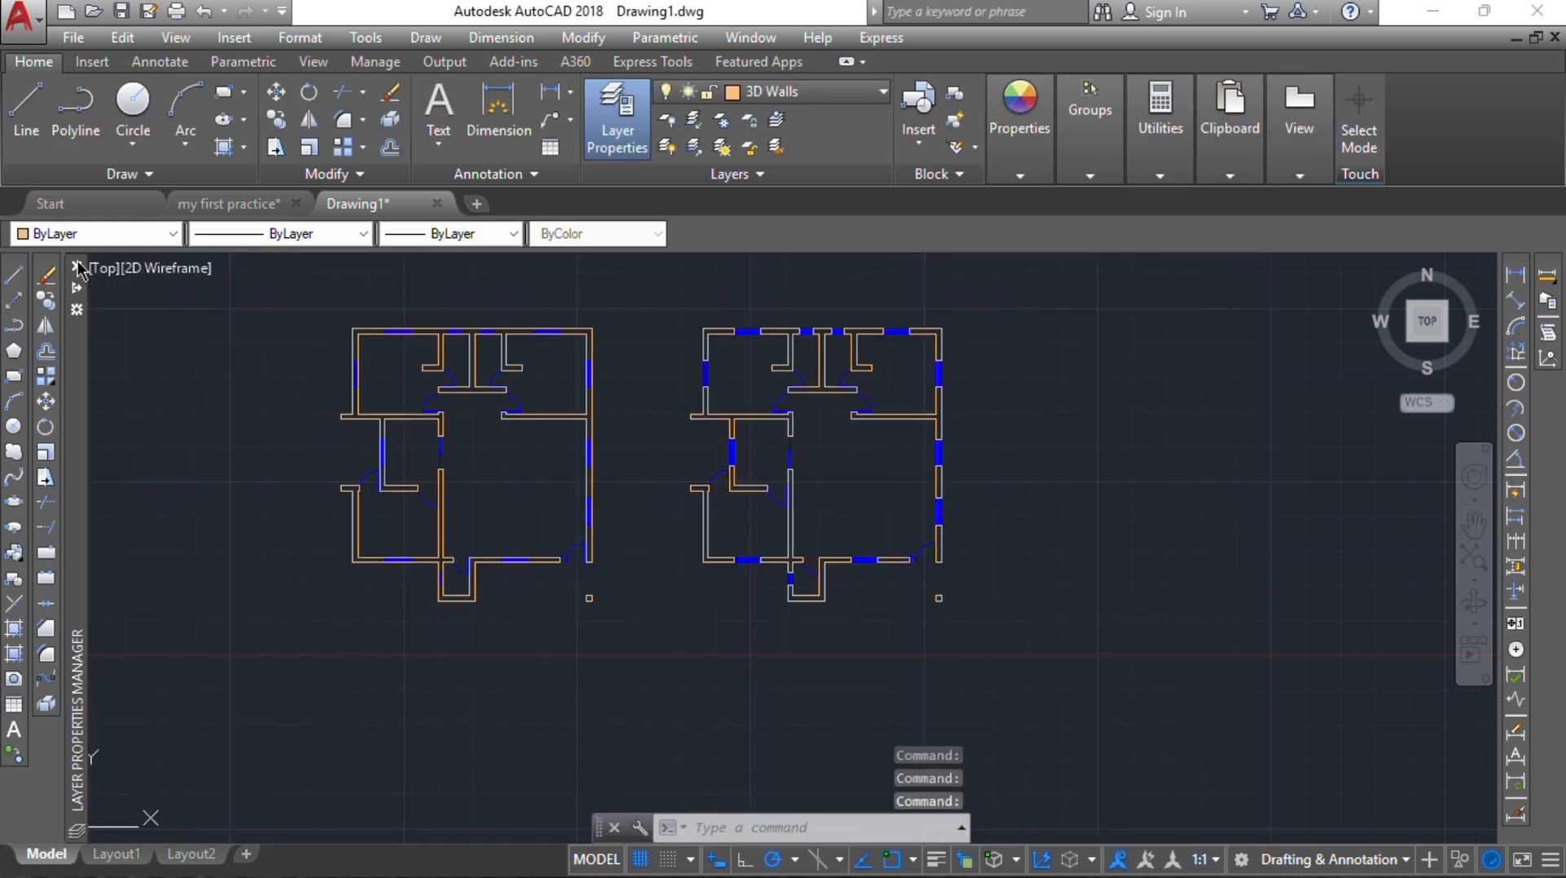
{"action": "scroll", "coordinate": [787, 347], "scroll_direction": "up", "scroll_amount": 4}
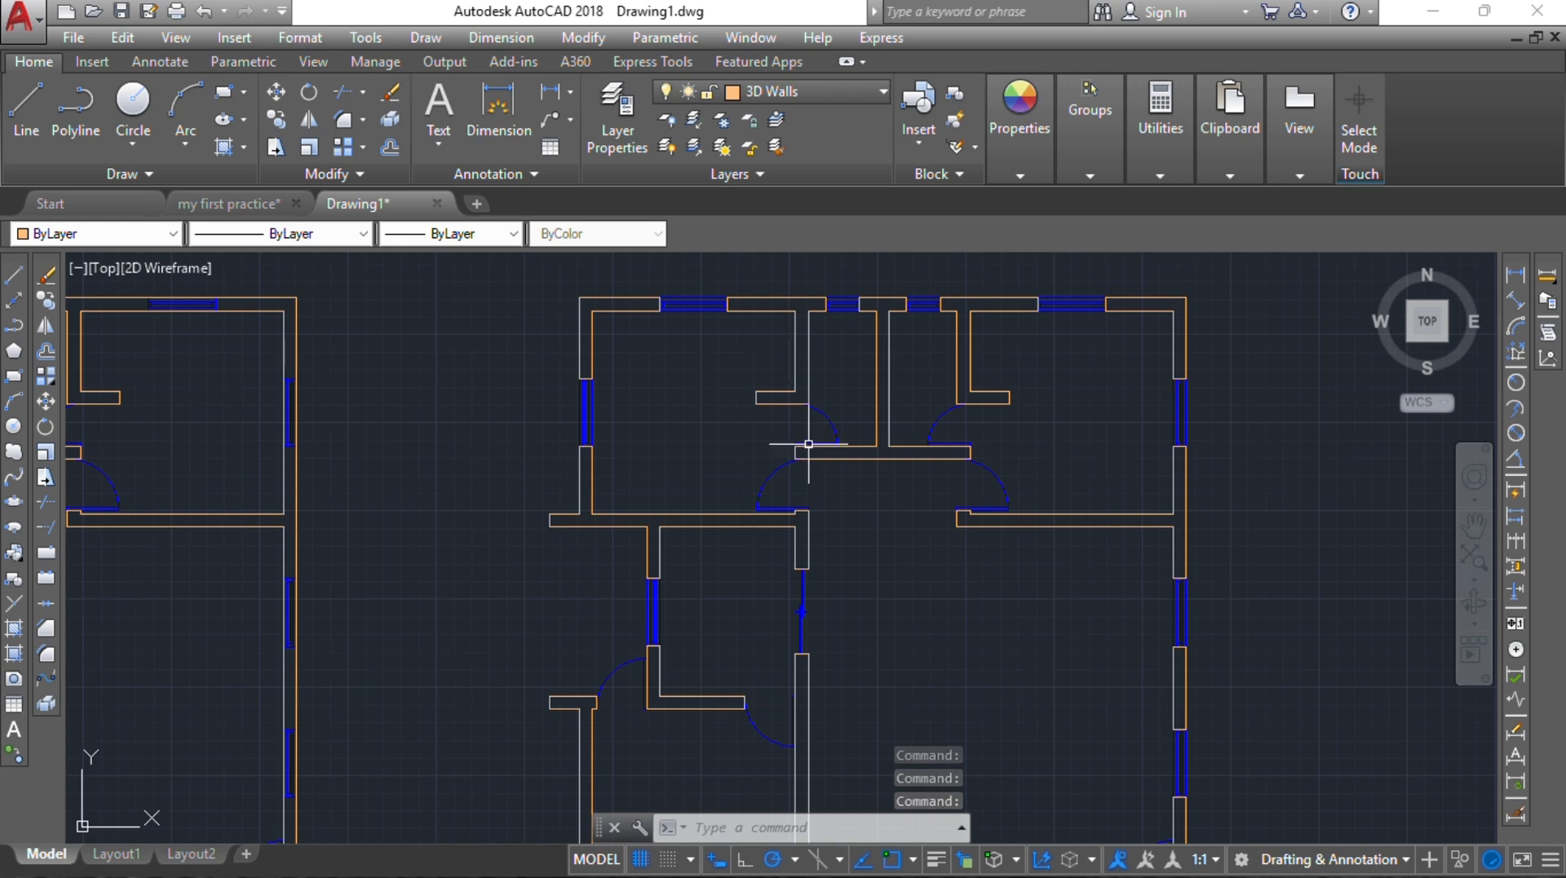
{"action": "scroll", "coordinate": [871, 291], "scroll_direction": "down", "scroll_amount": 4}
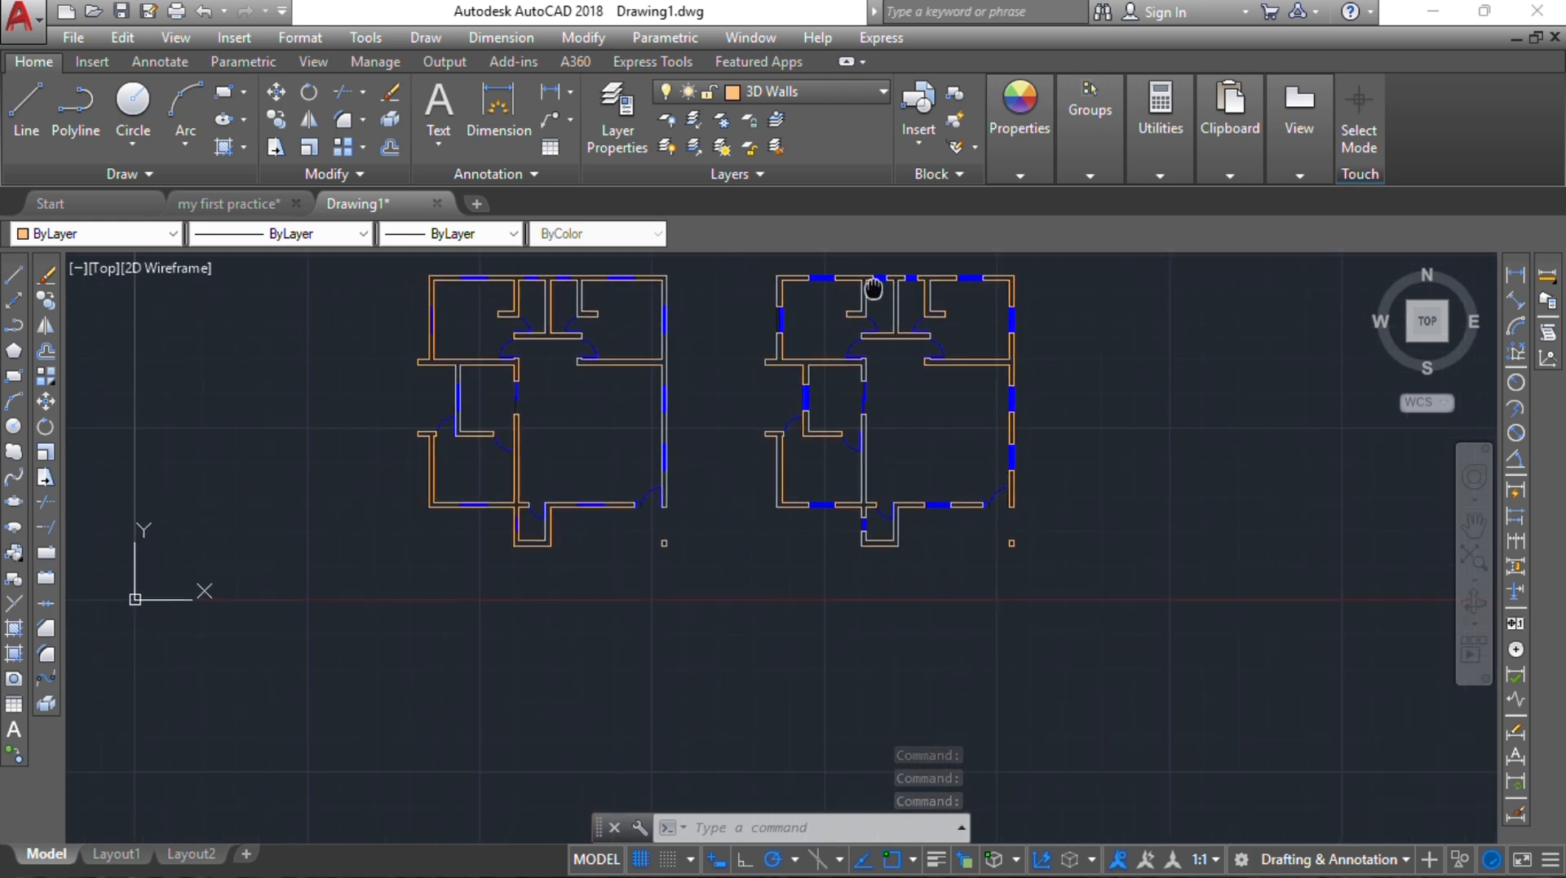
Step: Select a 3D Walls polyline and all similar ones, and move them horizontally to clear space right of both original floor plans
{"action": "left_click", "coordinate": [667, 353]}
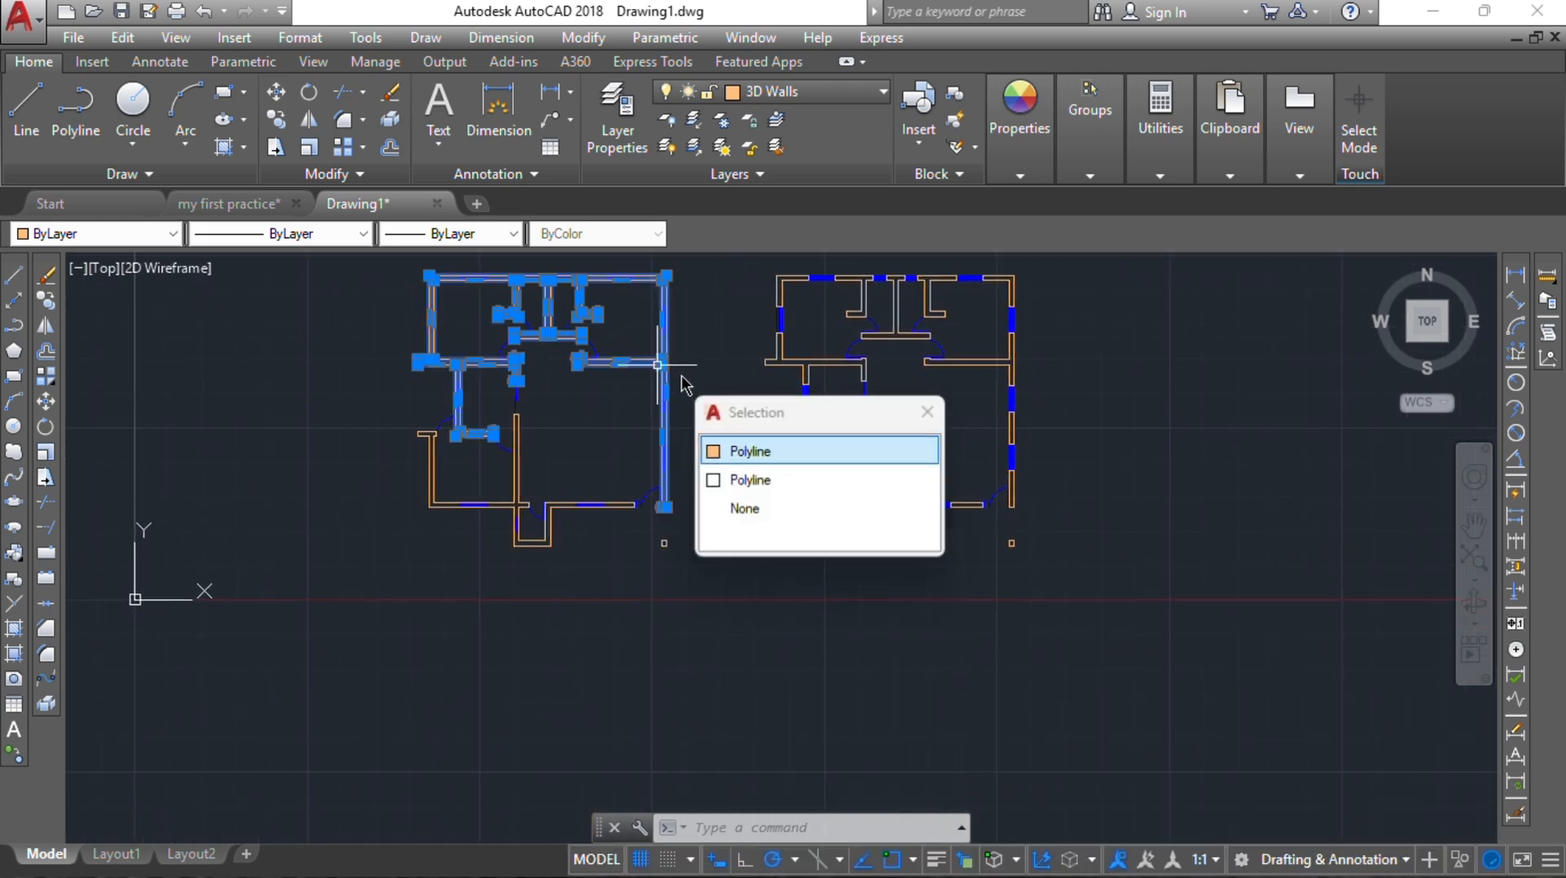
{"action": "left_click", "coordinate": [738, 448]}
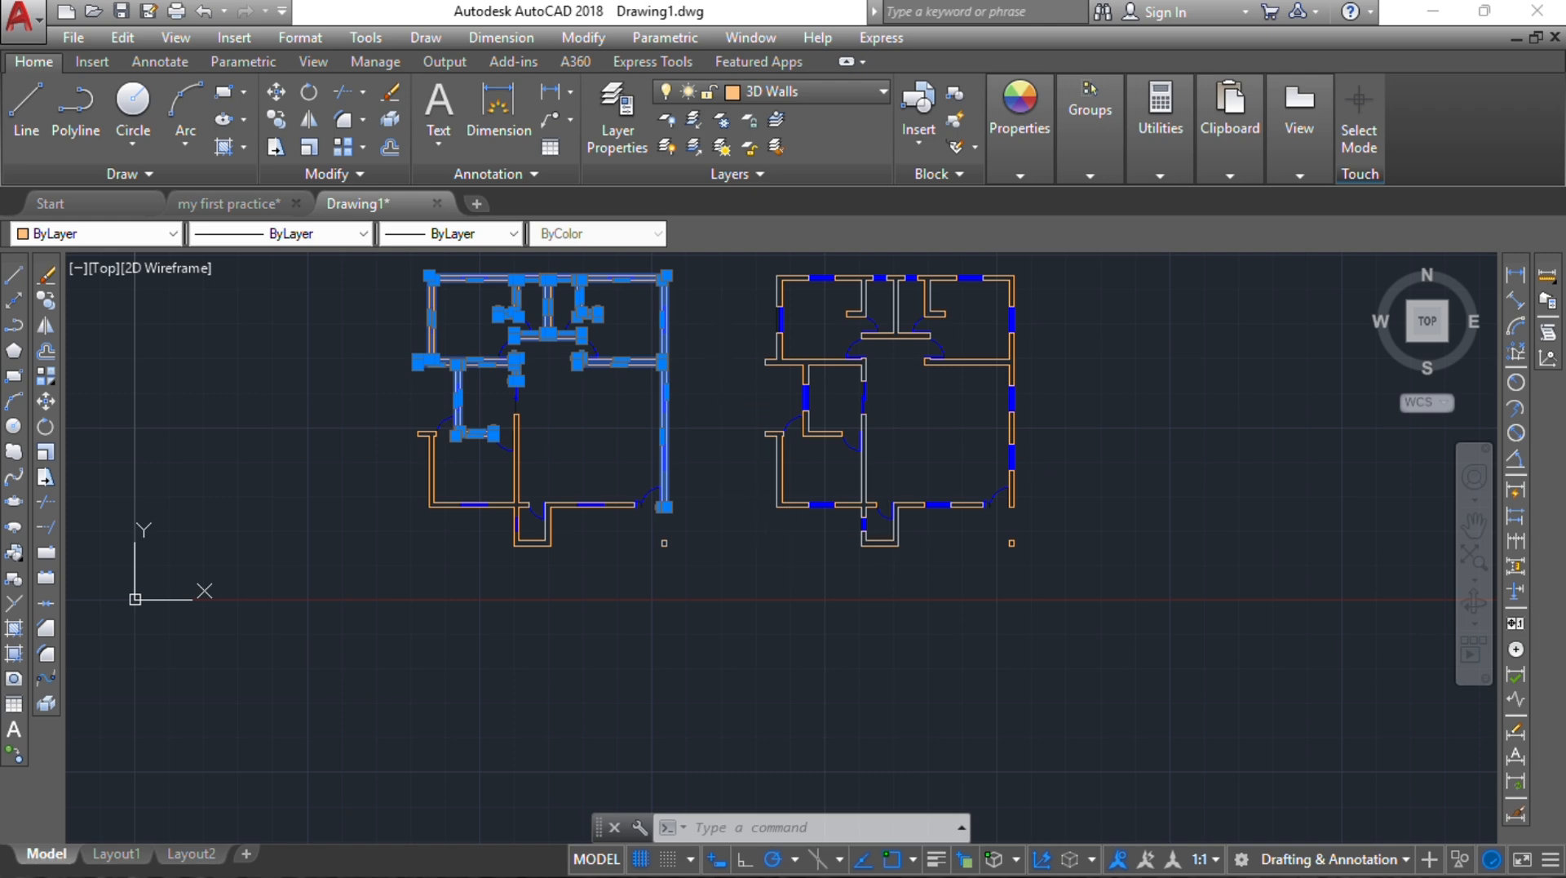
{"action": "right_click", "coordinate": [725, 313]}
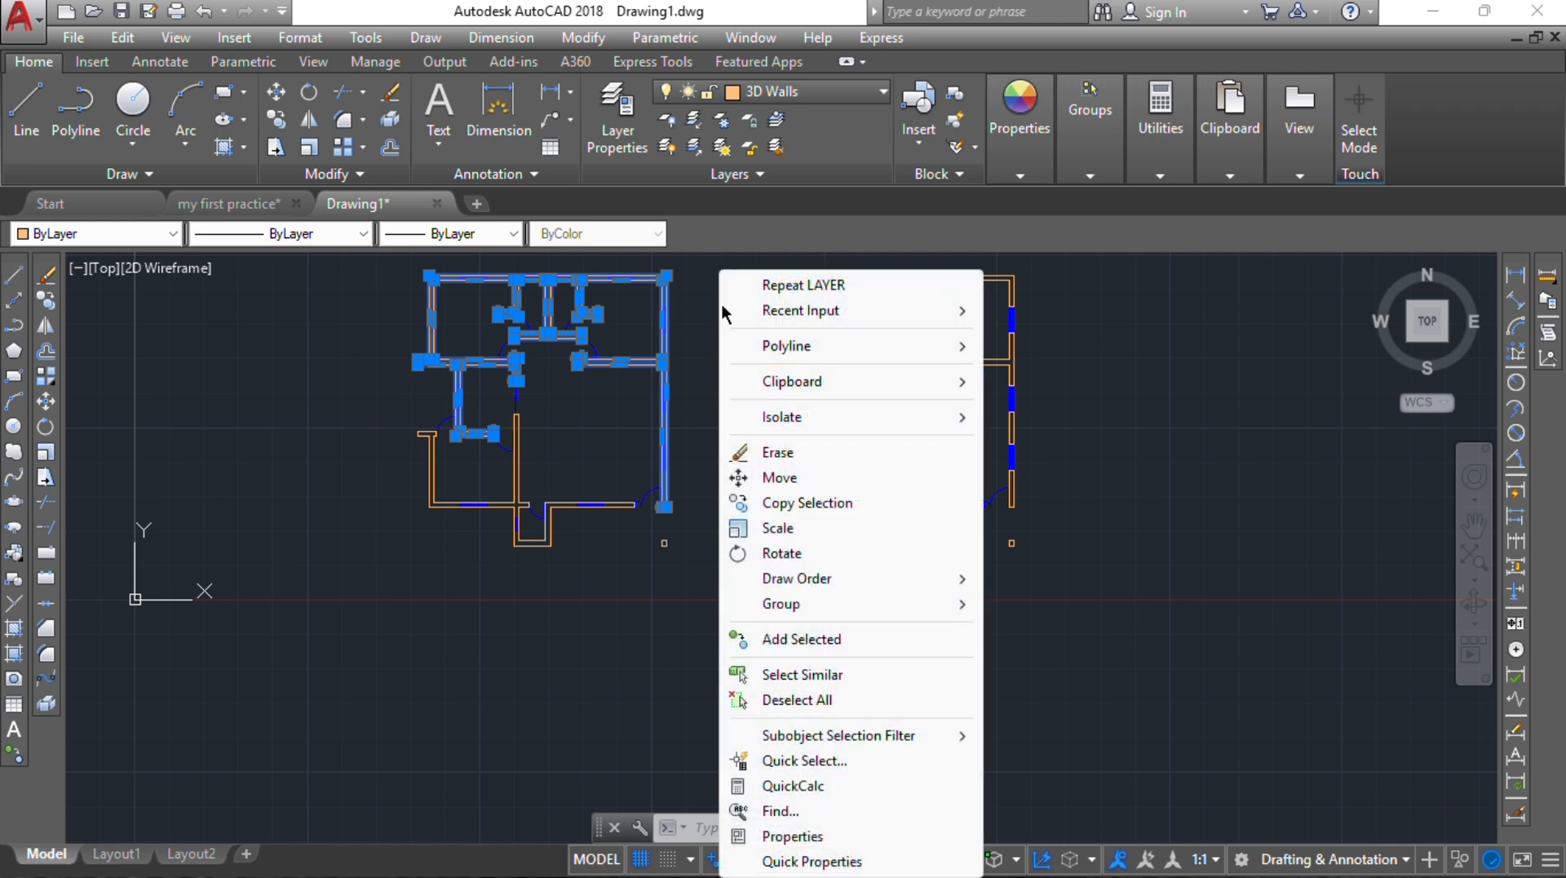
{"action": "left_click", "coordinate": [783, 676]}
{"action": "middle_click_drag", "start_coordinate": [889, 401], "coordinate": [660, 411]}
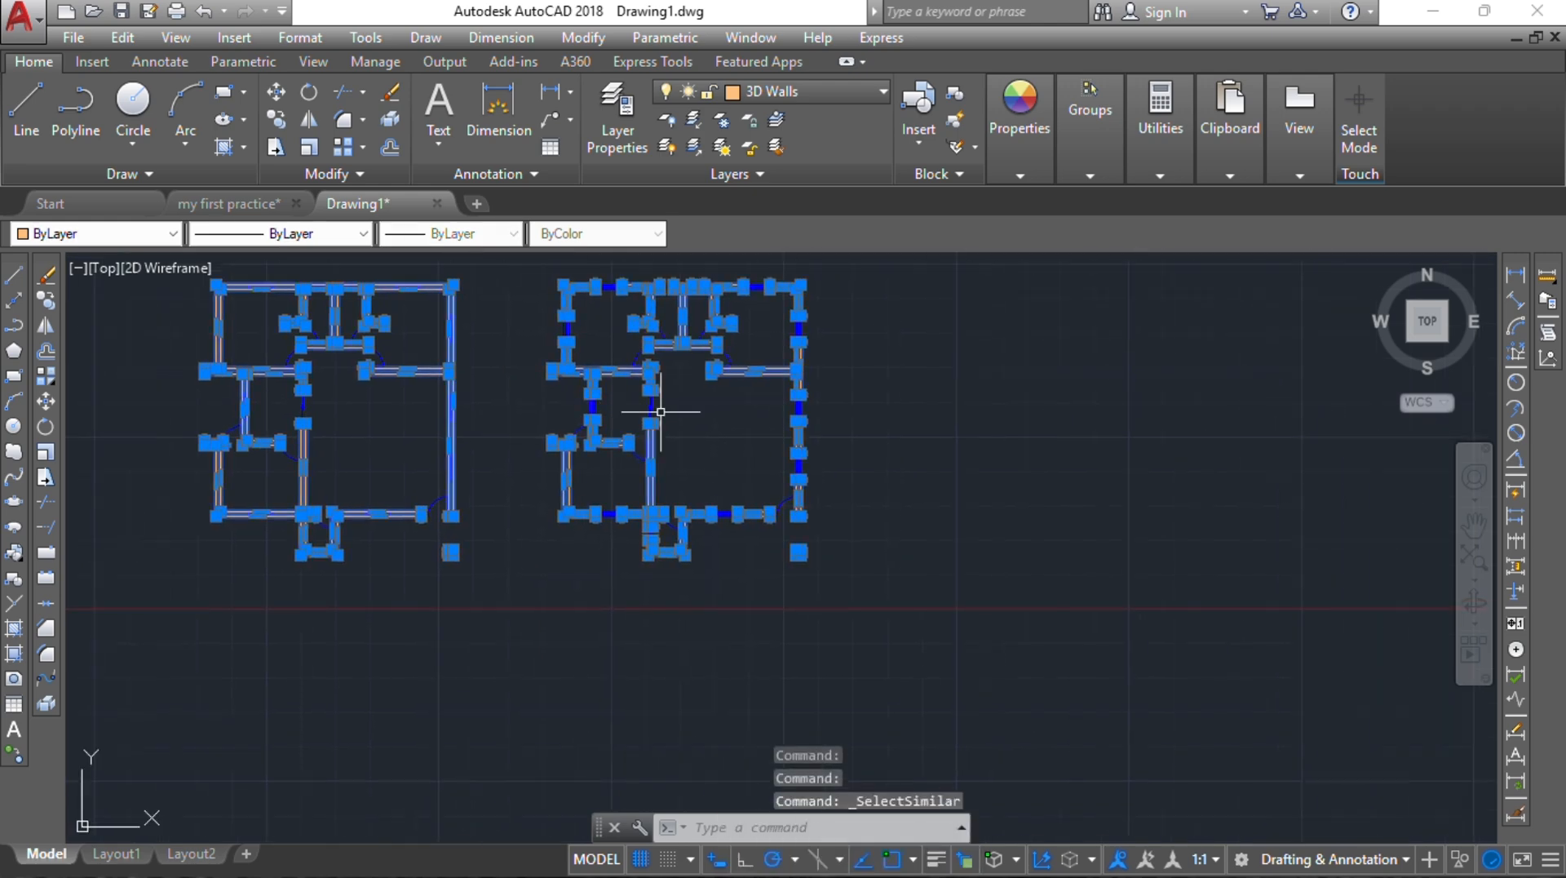
{"action": "type", "text": "m"}
{"action": "key", "text": "Return"}
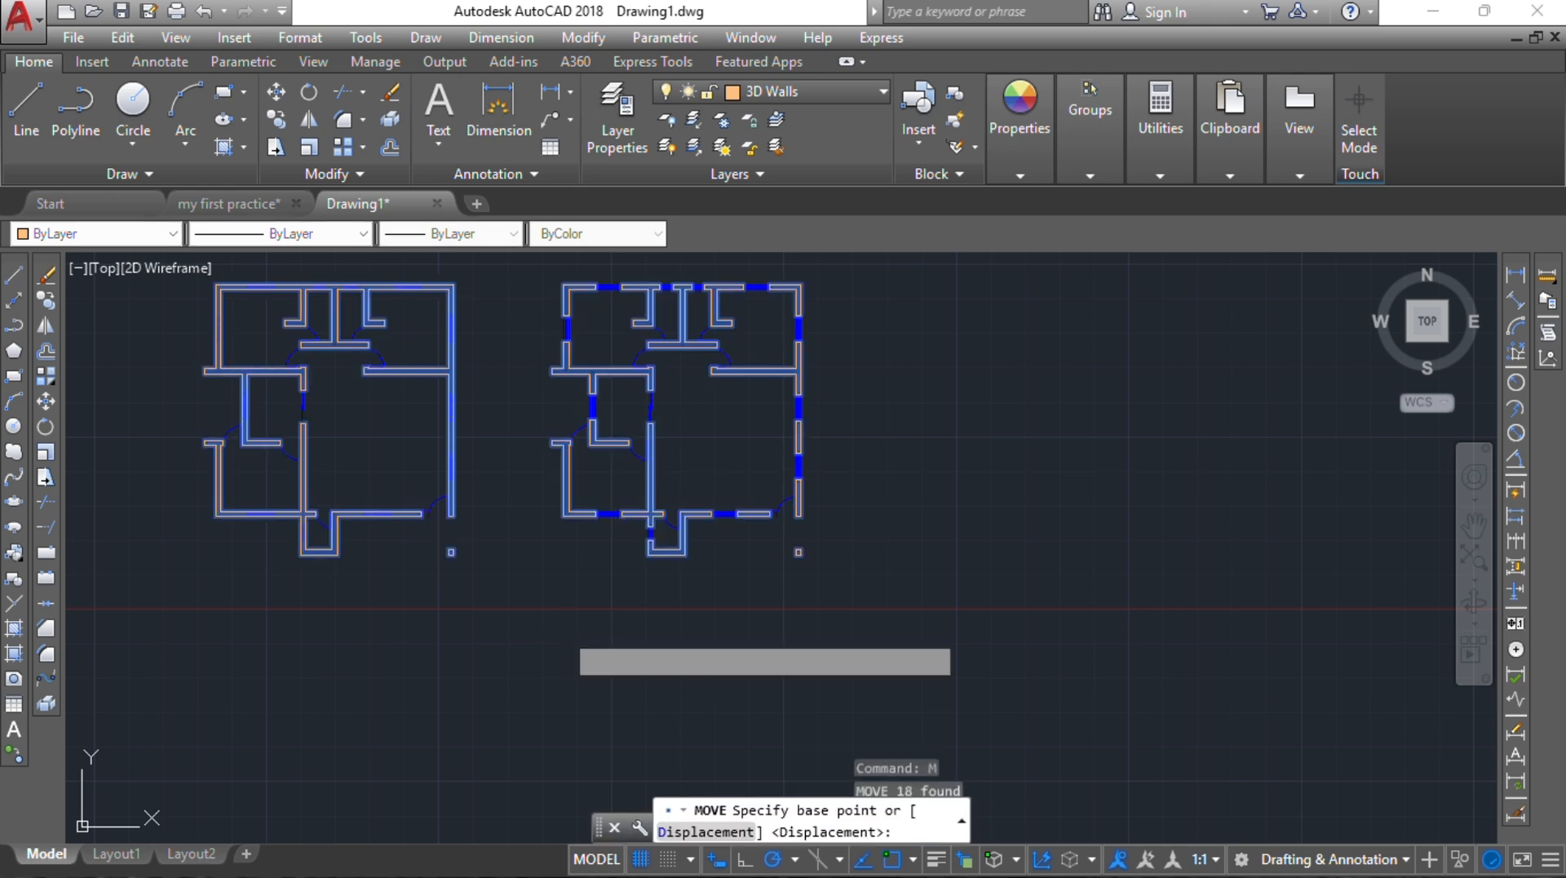
{"action": "left_click", "coordinate": [564, 629]}
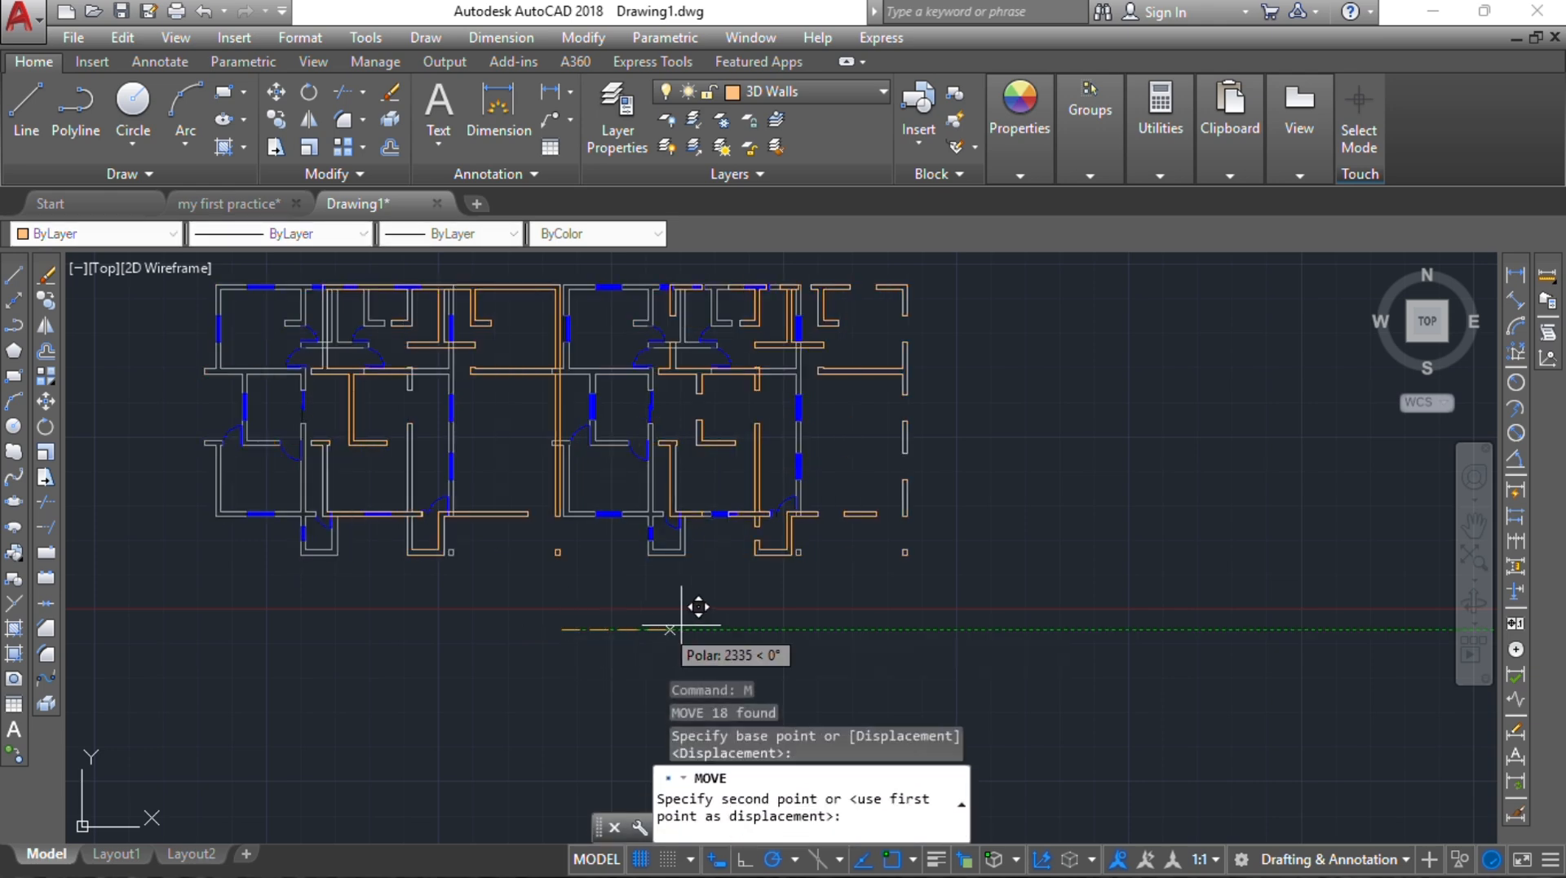
{"action": "left_click", "coordinate": [1295, 626]}
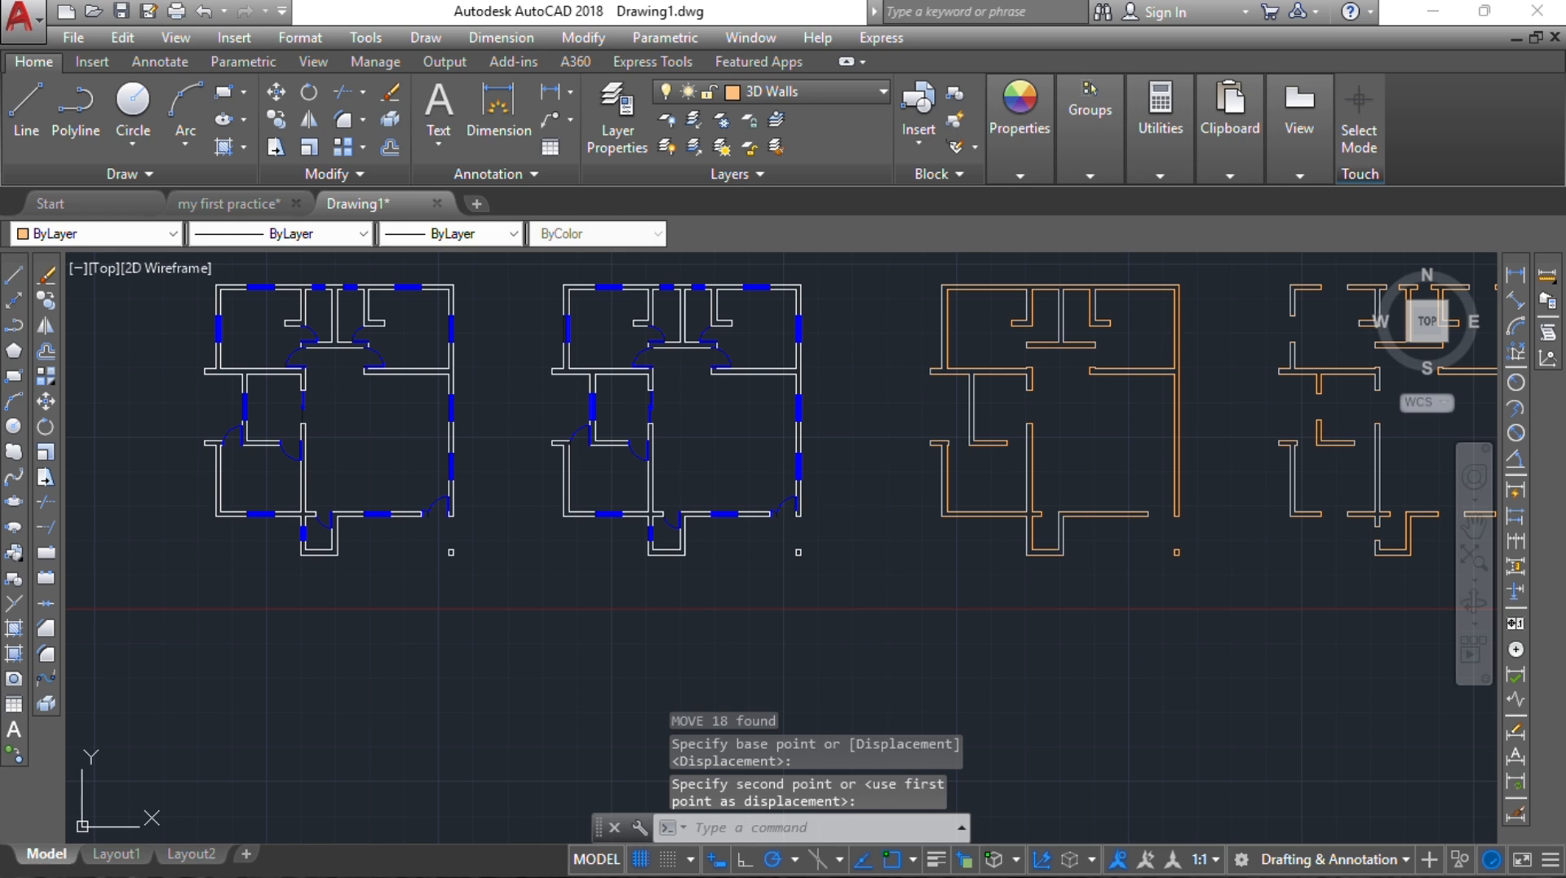
{"action": "key", "text": "Escape"}
{"action": "key", "text": "Escape"}
Step: Split the model space into two vertical viewports
{"action": "scroll", "coordinate": [840, 489], "scroll_direction": "down", "scroll_amount": 3}
{"action": "scroll", "coordinate": [847, 440], "scroll_direction": "up", "scroll_amount": 2}
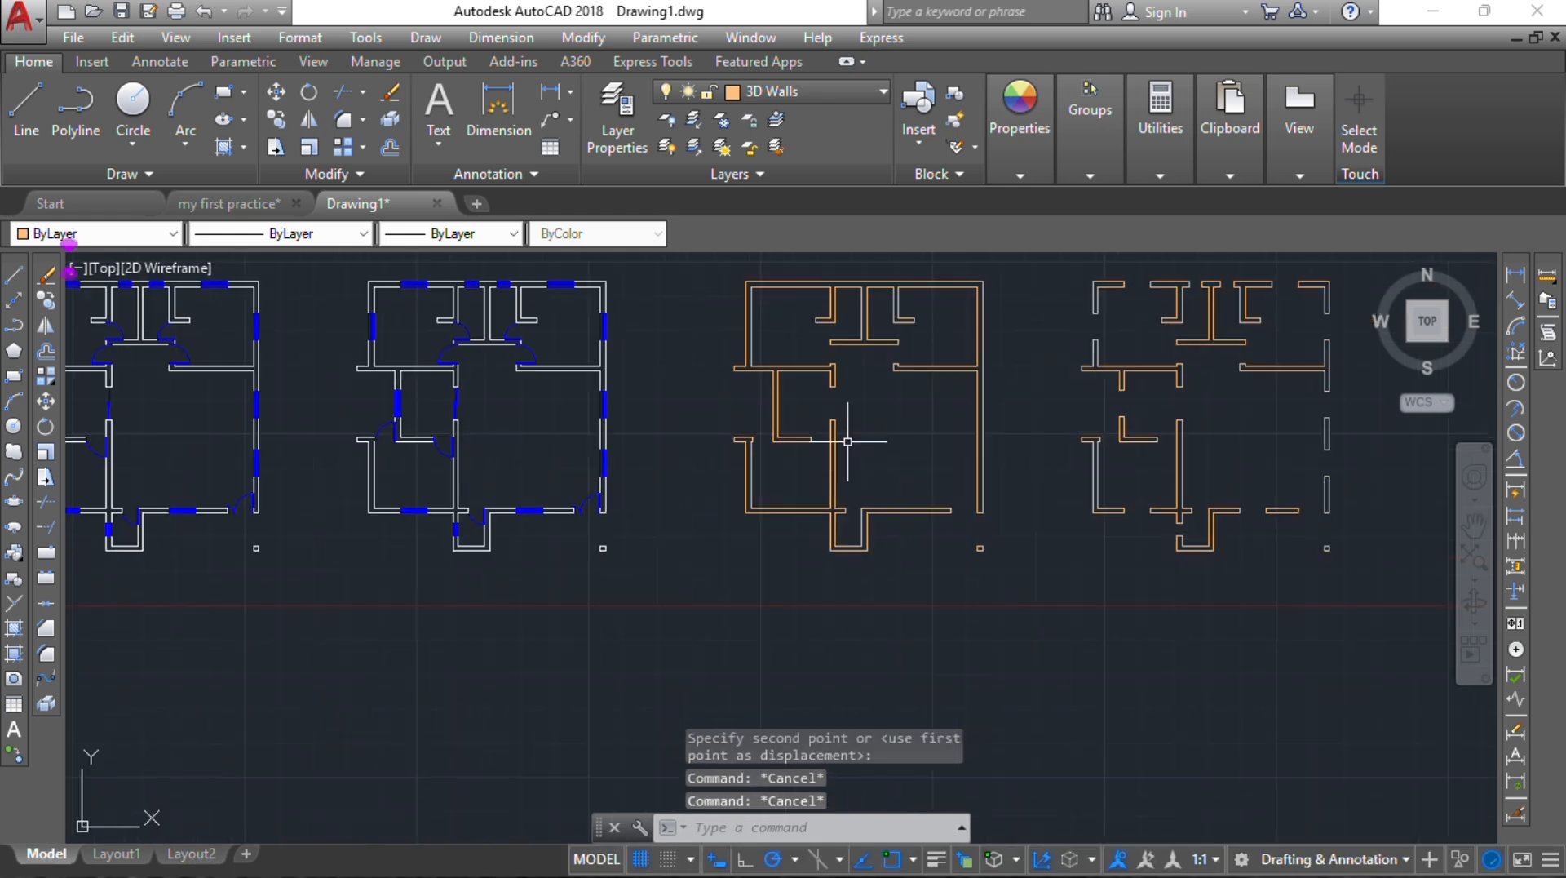
{"action": "middle_click_drag", "start_coordinate": [865, 411], "coordinate": [601, 458]}
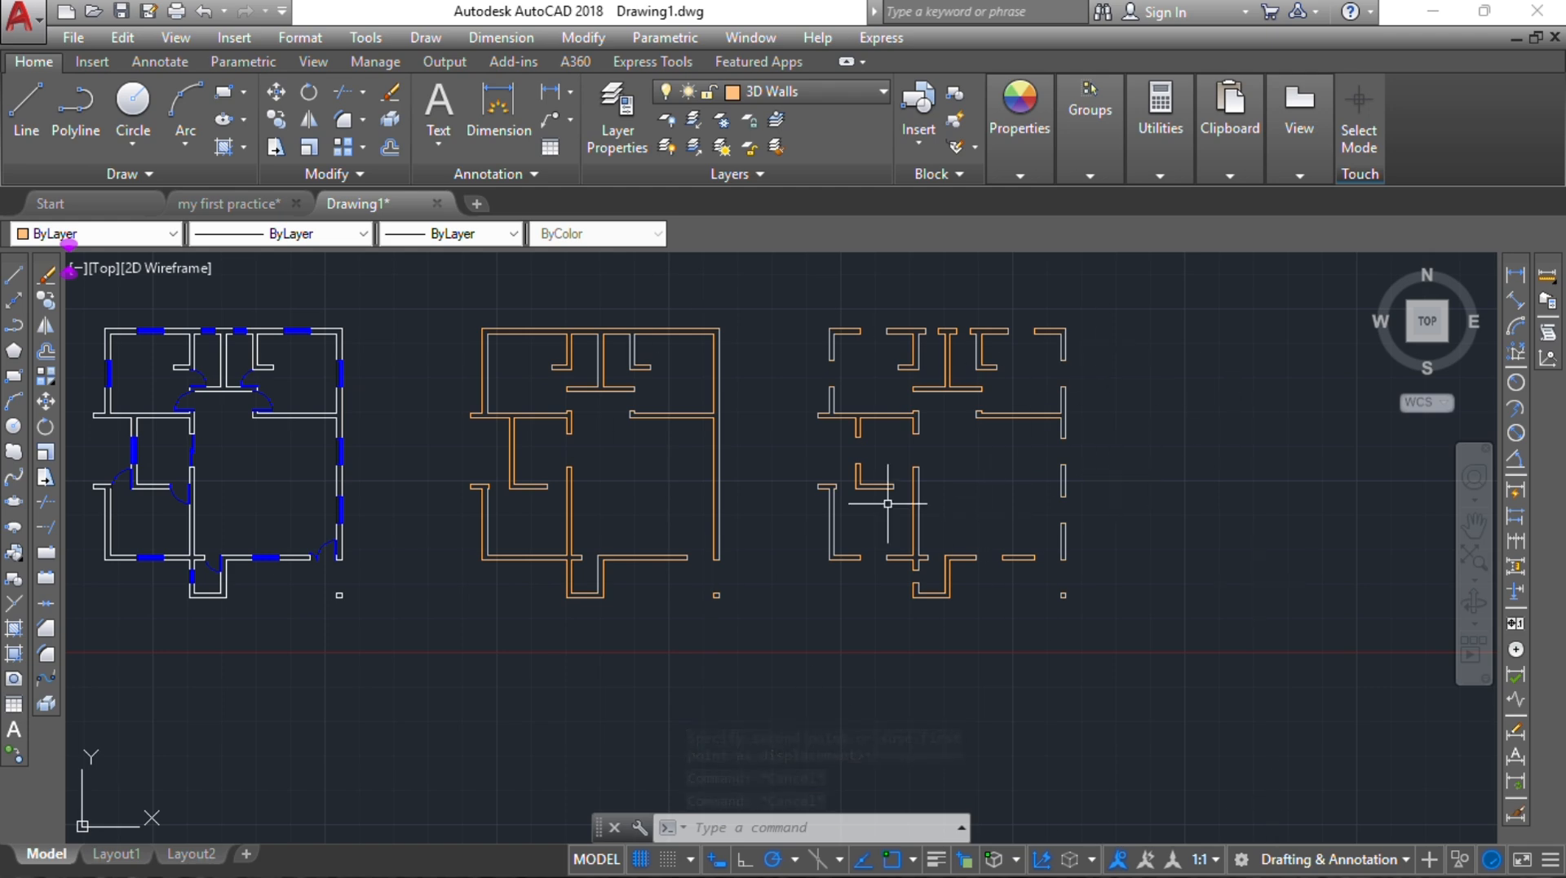
{"action": "scroll", "coordinate": [584, 530], "scroll_direction": "down", "scroll_amount": 2}
{"action": "mouse_move", "coordinate": [640, 458]}
{"action": "middle_mouse_down"}
{"action": "mouse_move", "coordinate": [858, 431]}
{"action": "mouse_move", "coordinate": [665, 466]}
{"action": "middle_mouse_up"}
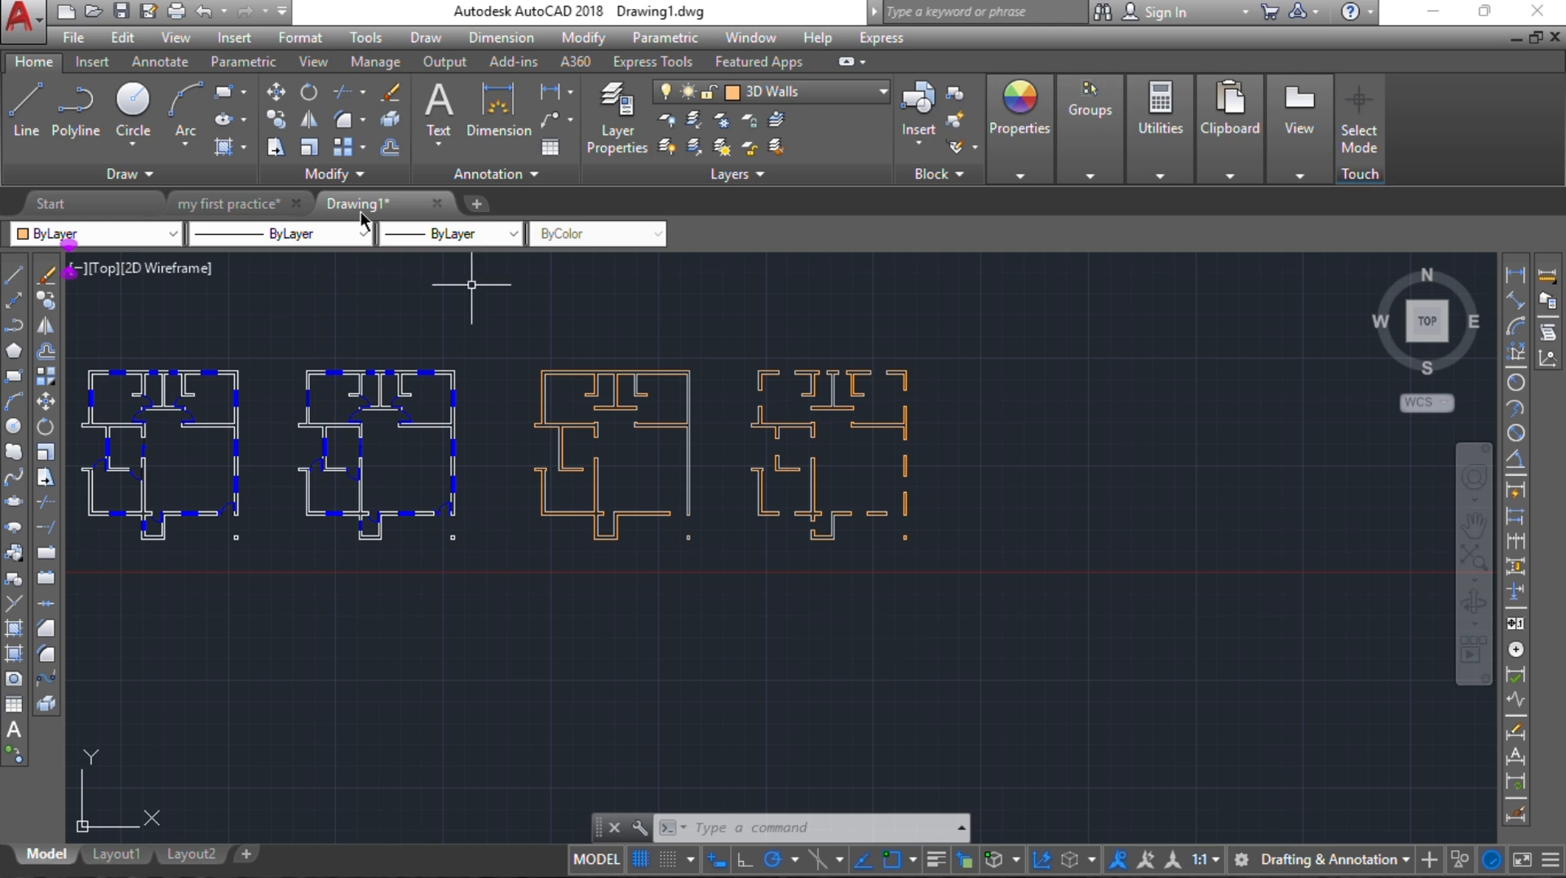
{"action": "left_click", "coordinate": [81, 275]}
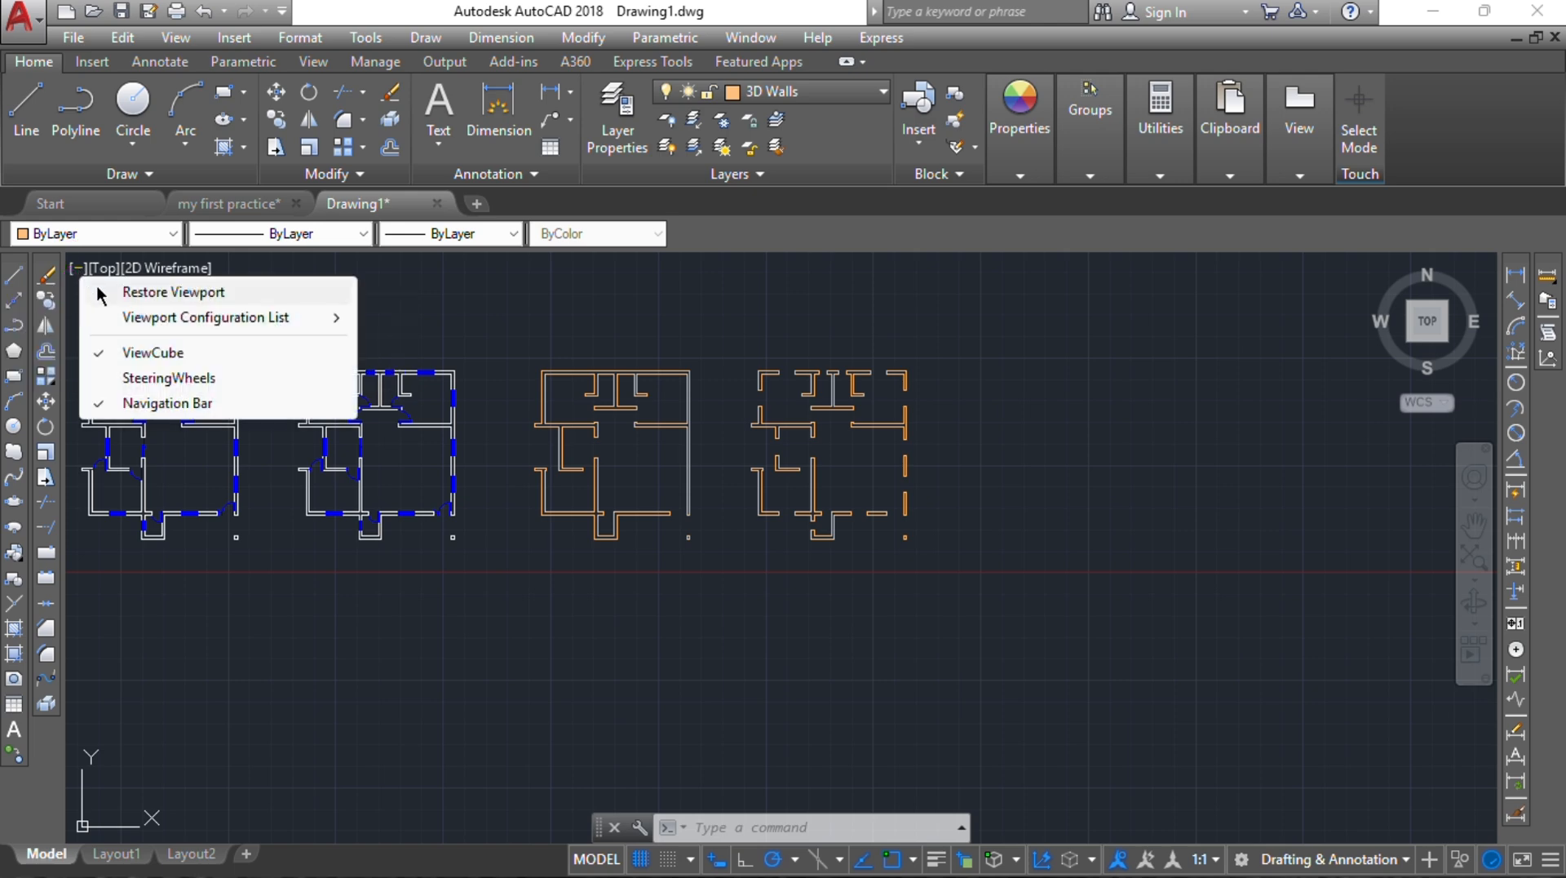
{"action": "mouse_move", "coordinate": [136, 320]}
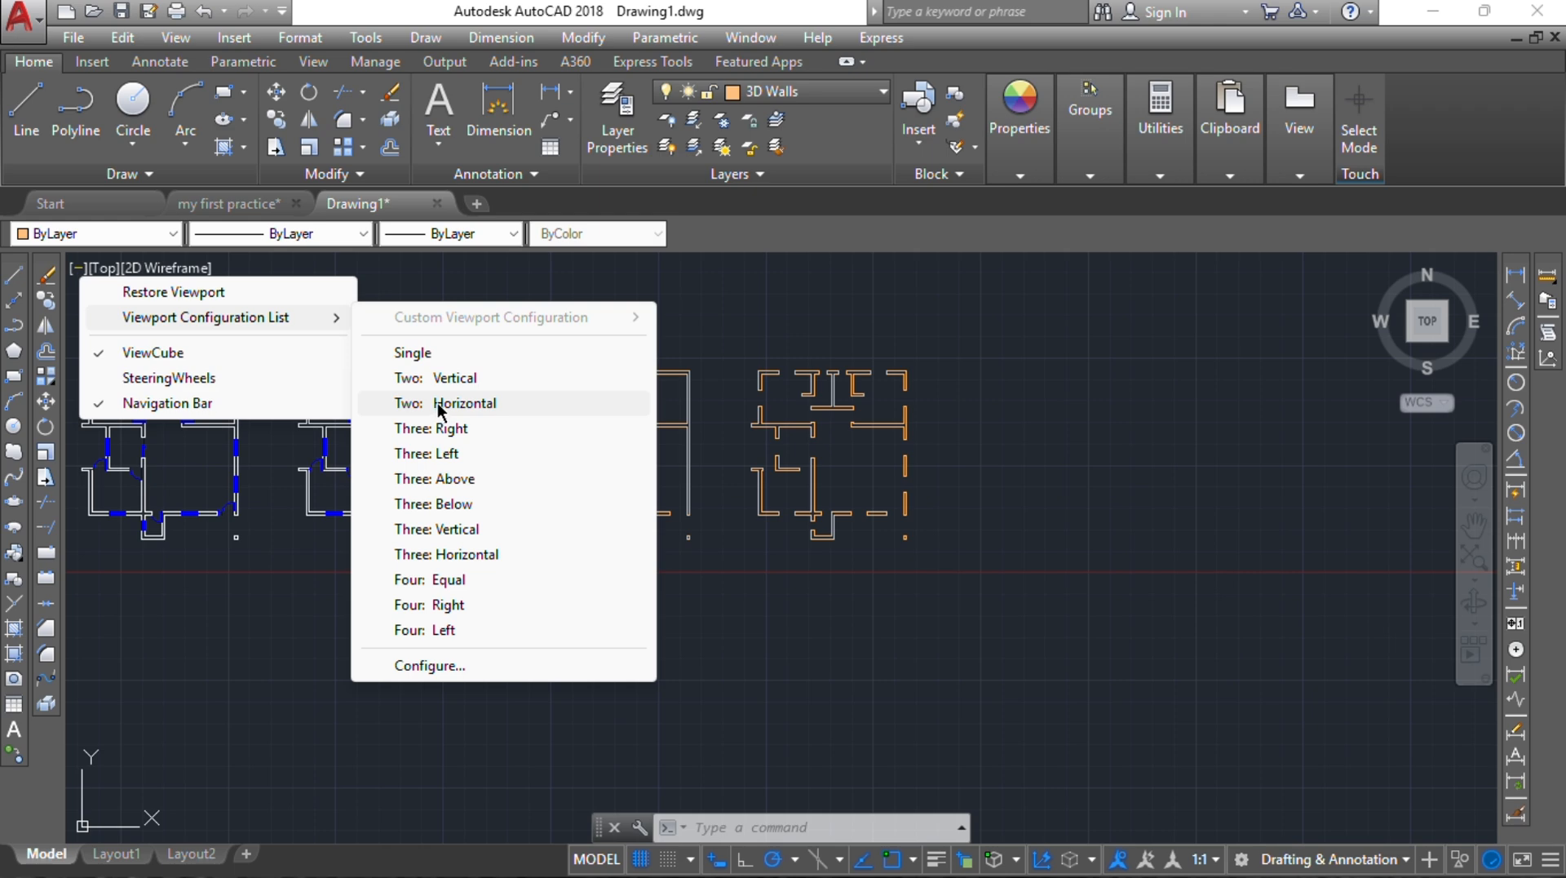
{"action": "left_click", "coordinate": [440, 377]}
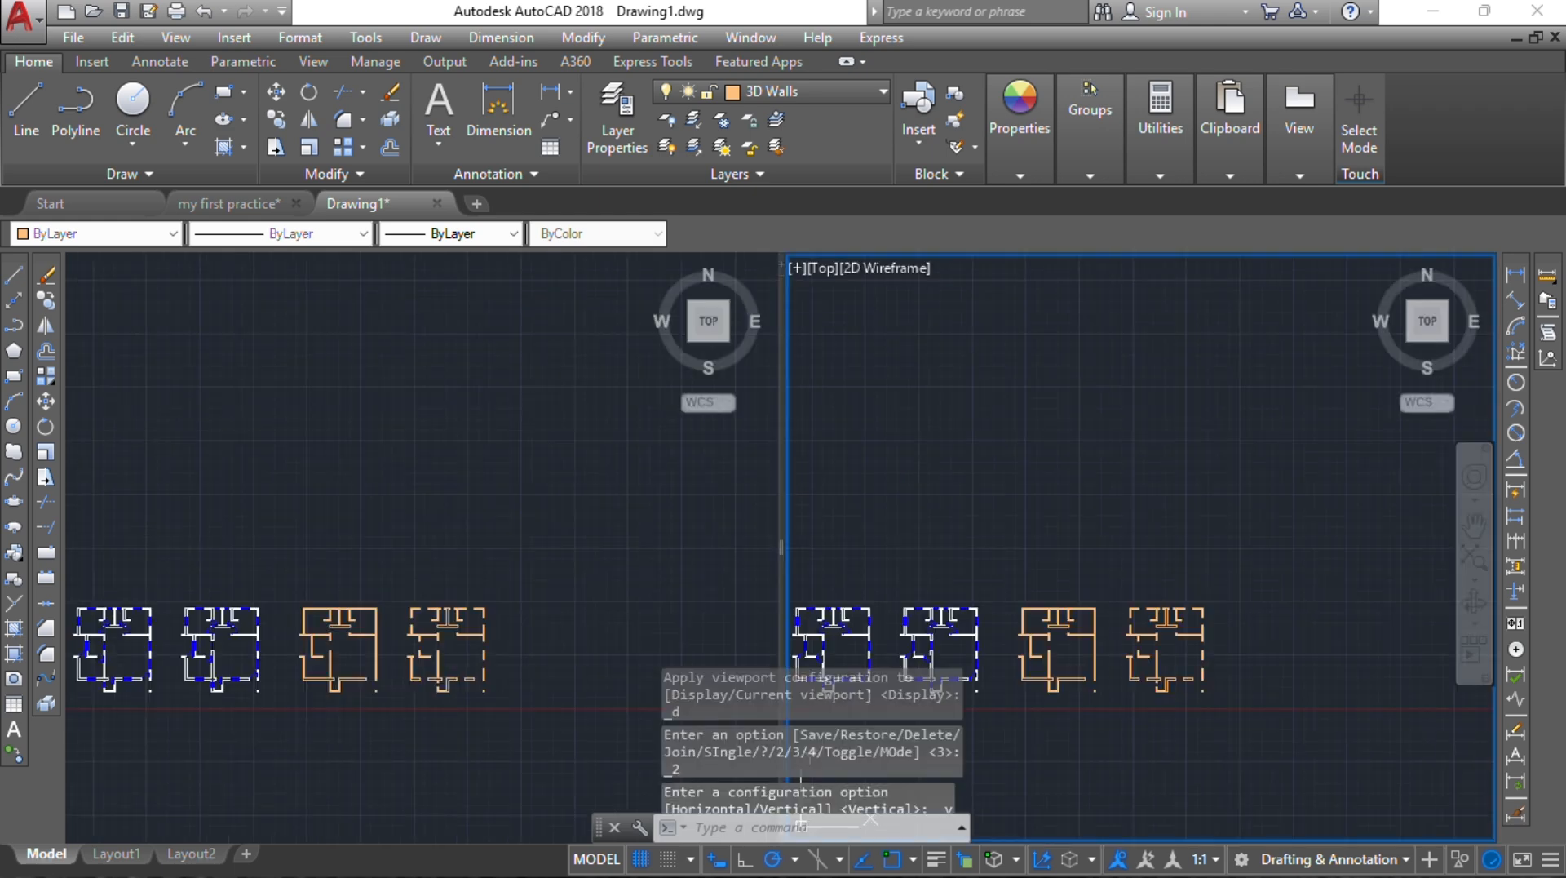
Step: Reframe the four floor plans within the left viewport
{"action": "left_click", "coordinate": [441, 510]}
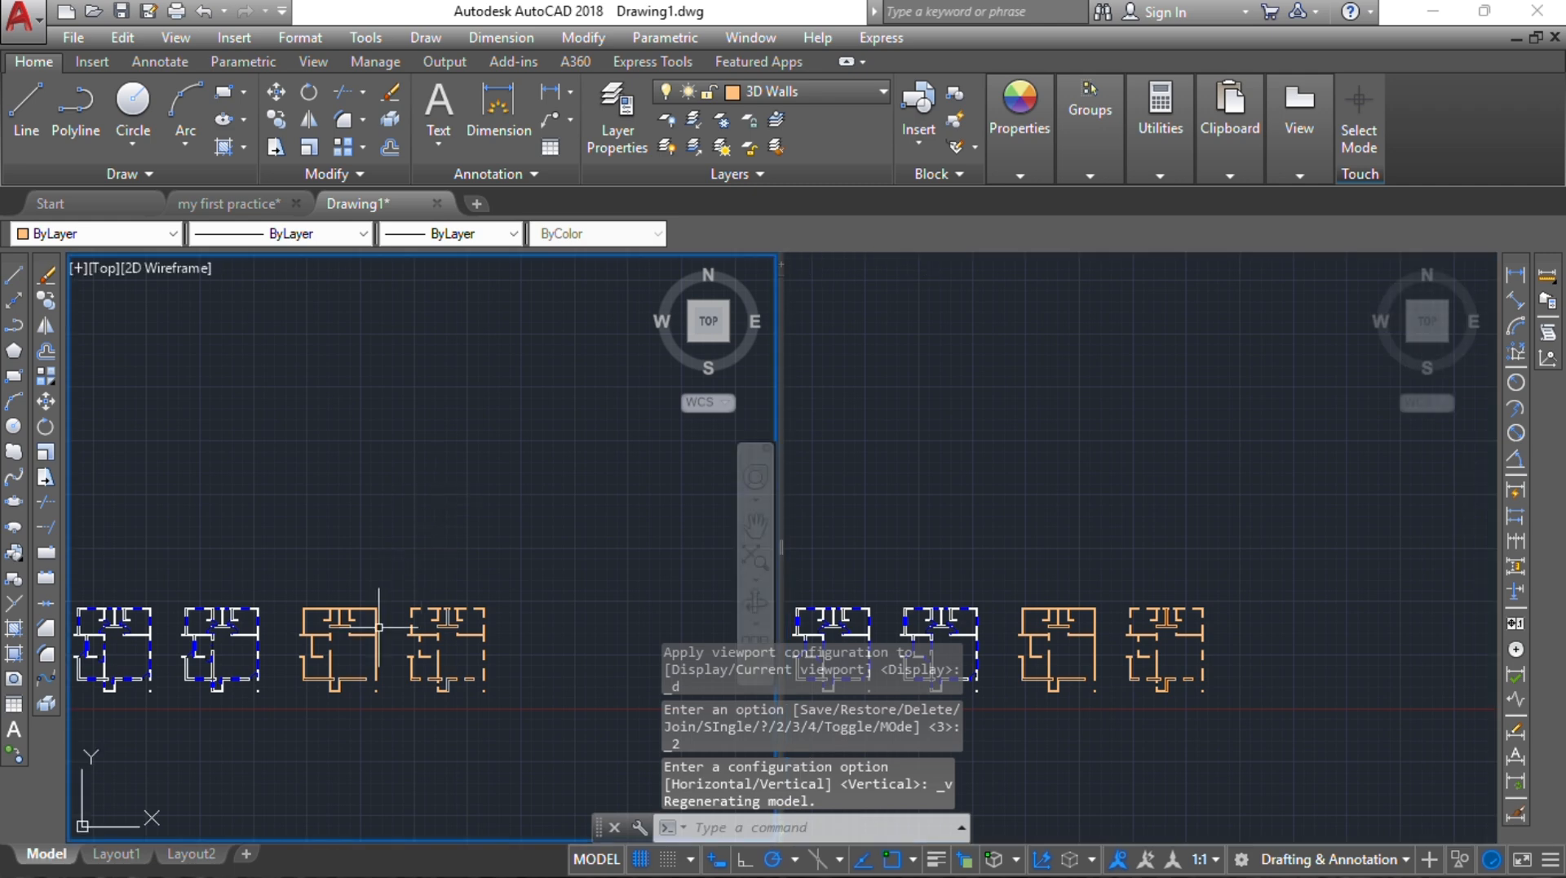
{"action": "scroll", "coordinate": [330, 561], "scroll_direction": "up", "scroll_amount": 5}
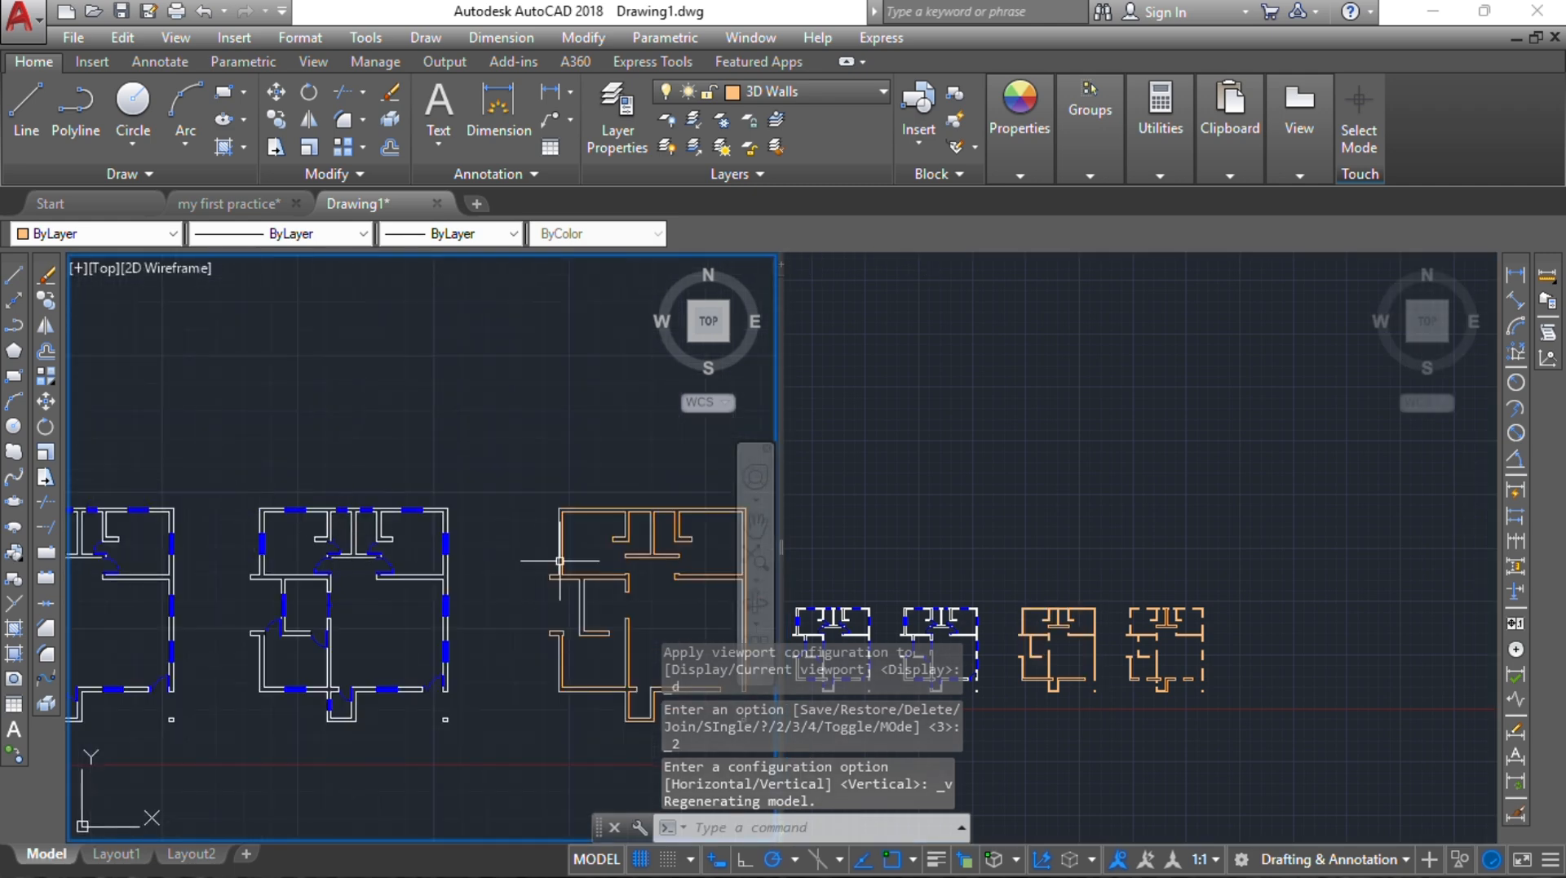
{"action": "scroll", "coordinate": [498, 494], "scroll_direction": "down", "scroll_amount": 5}
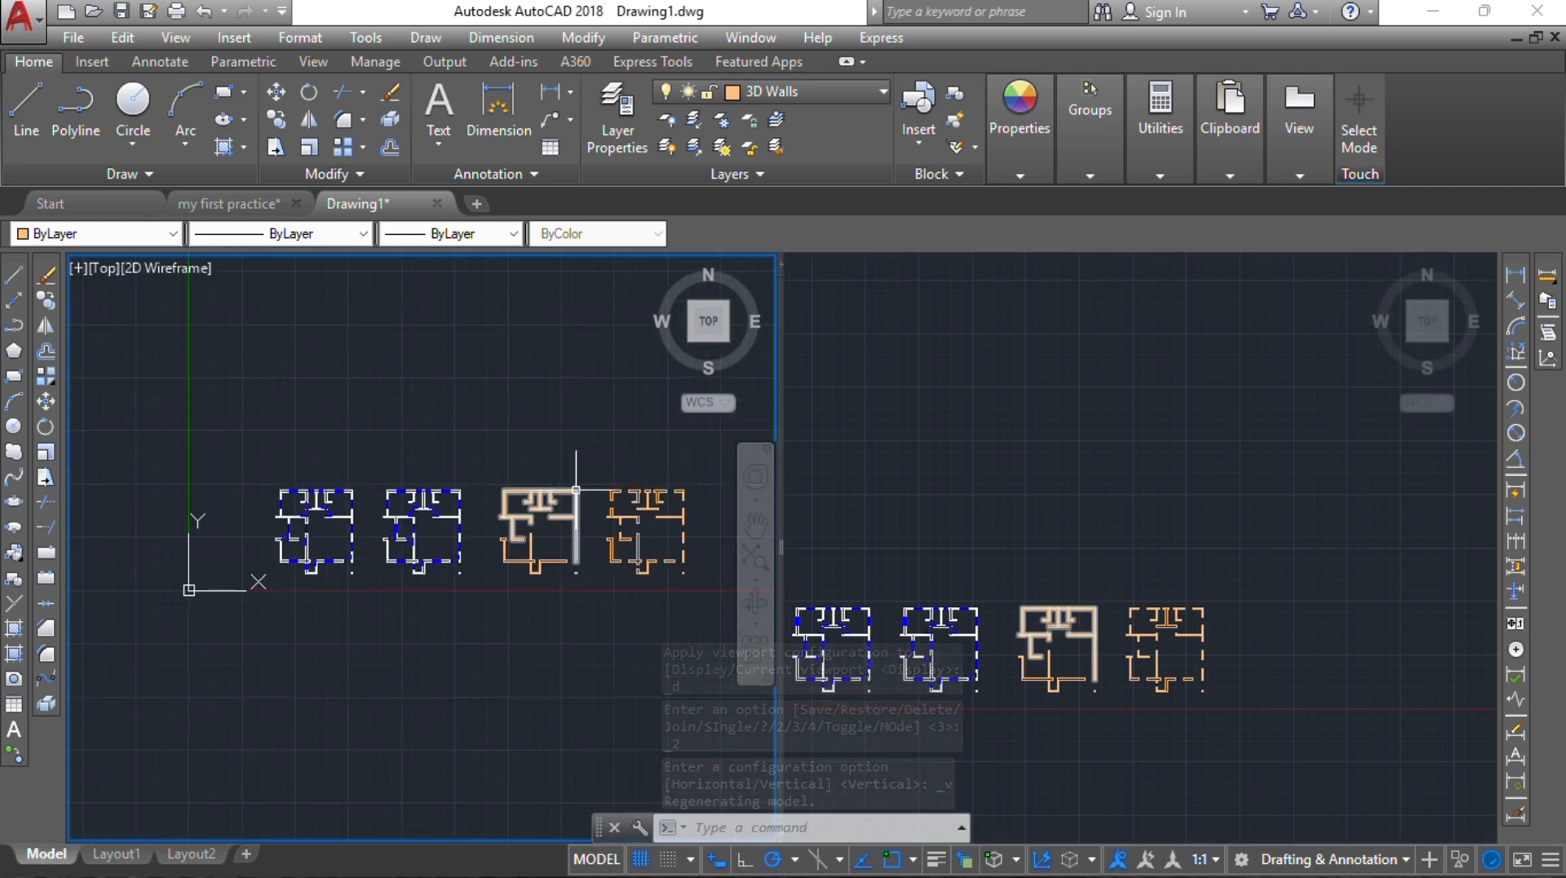
{"action": "left_click", "coordinate": [1087, 634]}
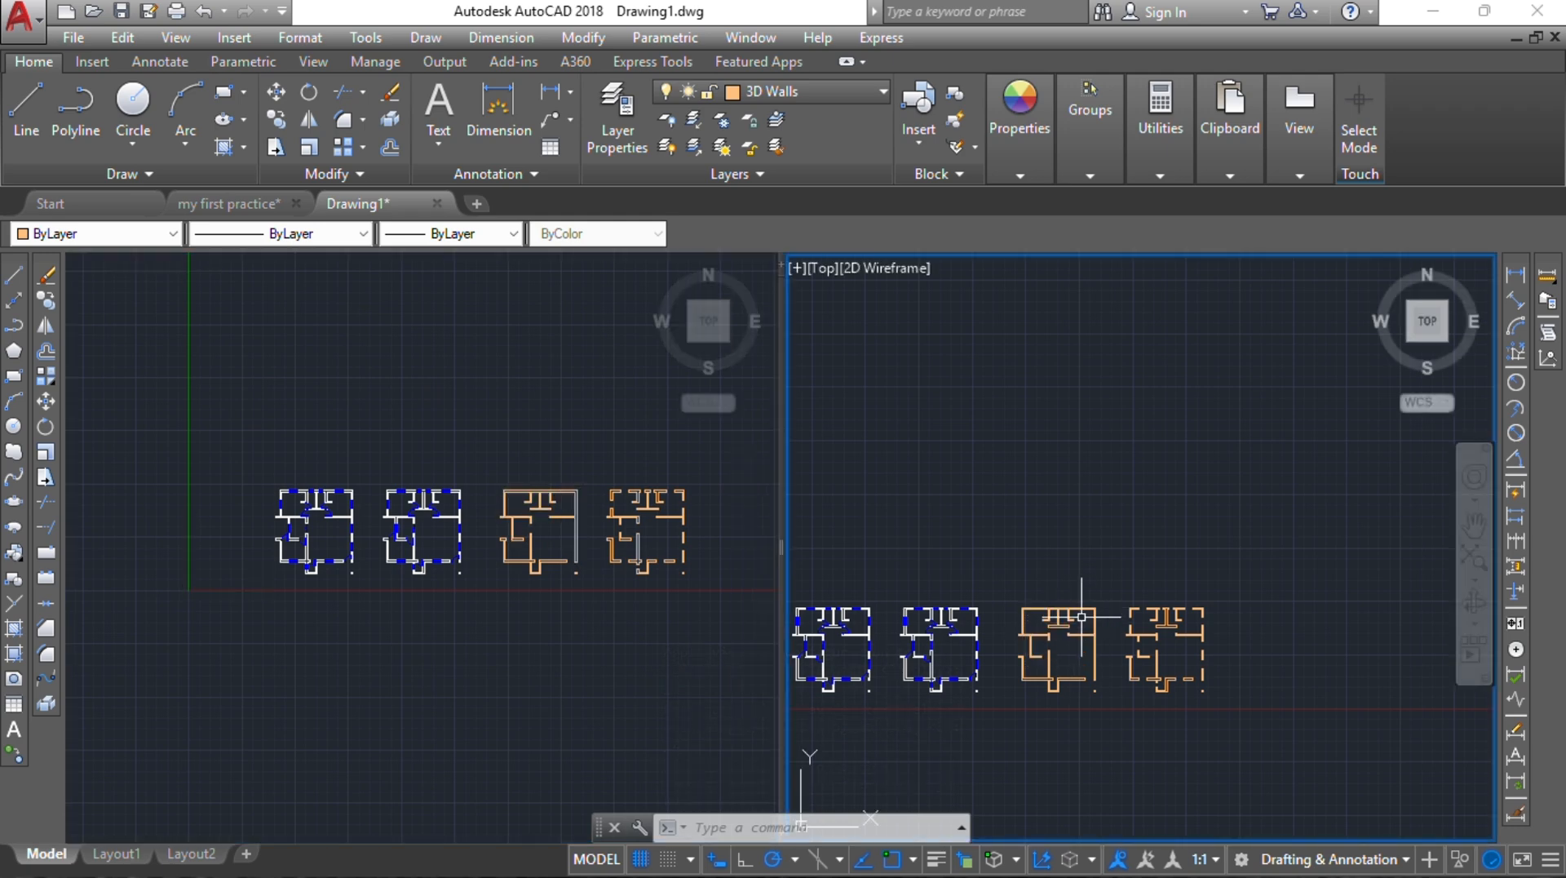
{"action": "left_click", "coordinate": [546, 506]}
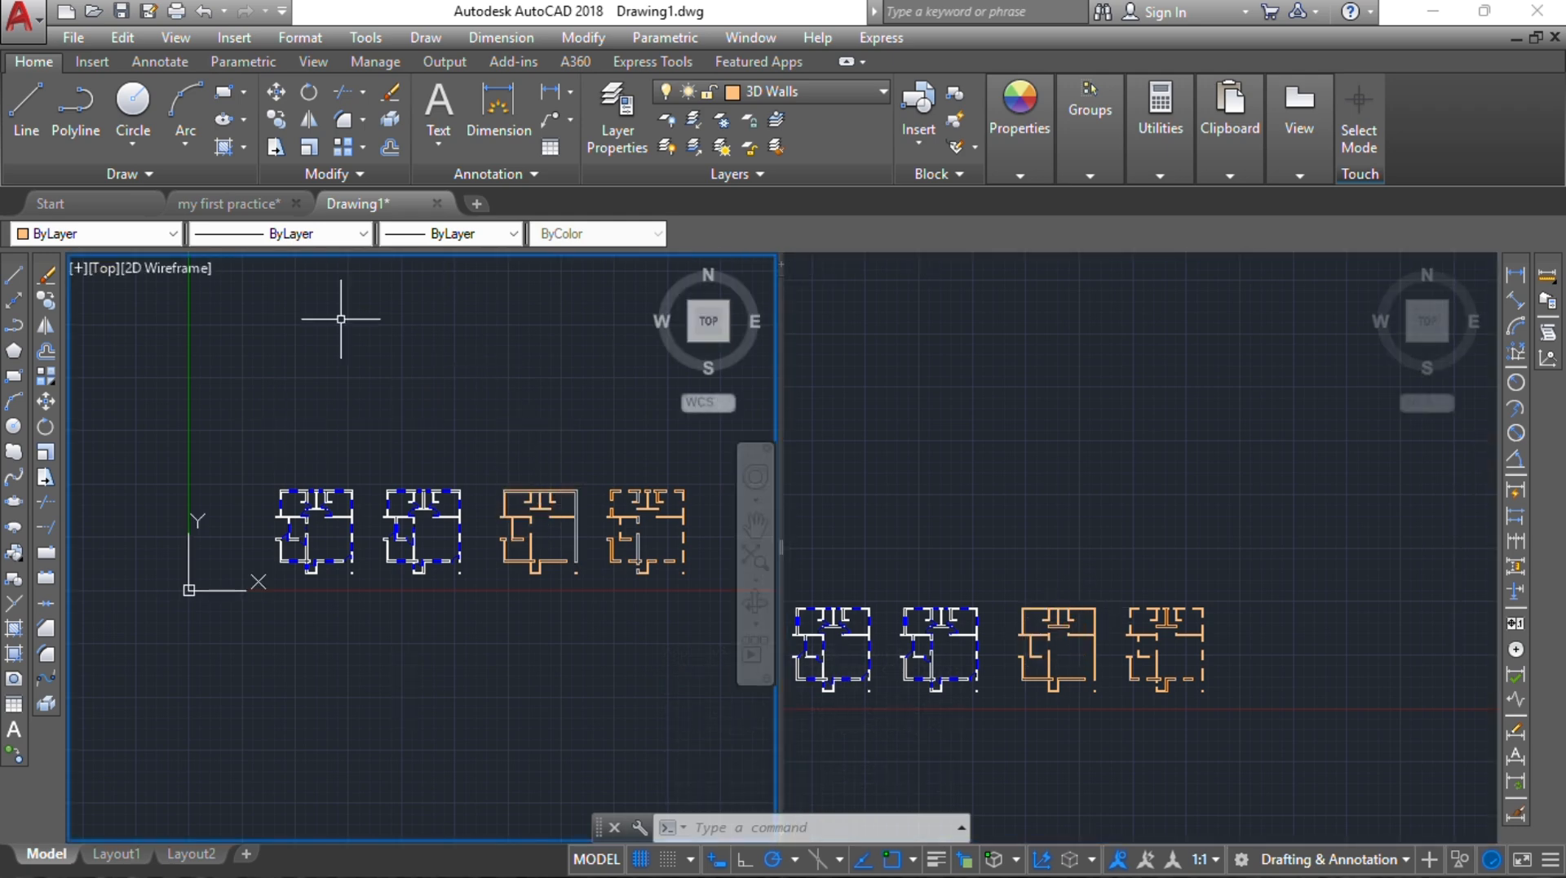
{"action": "middle_click_drag", "start_coordinate": [416, 347], "coordinate": [357, 392]}
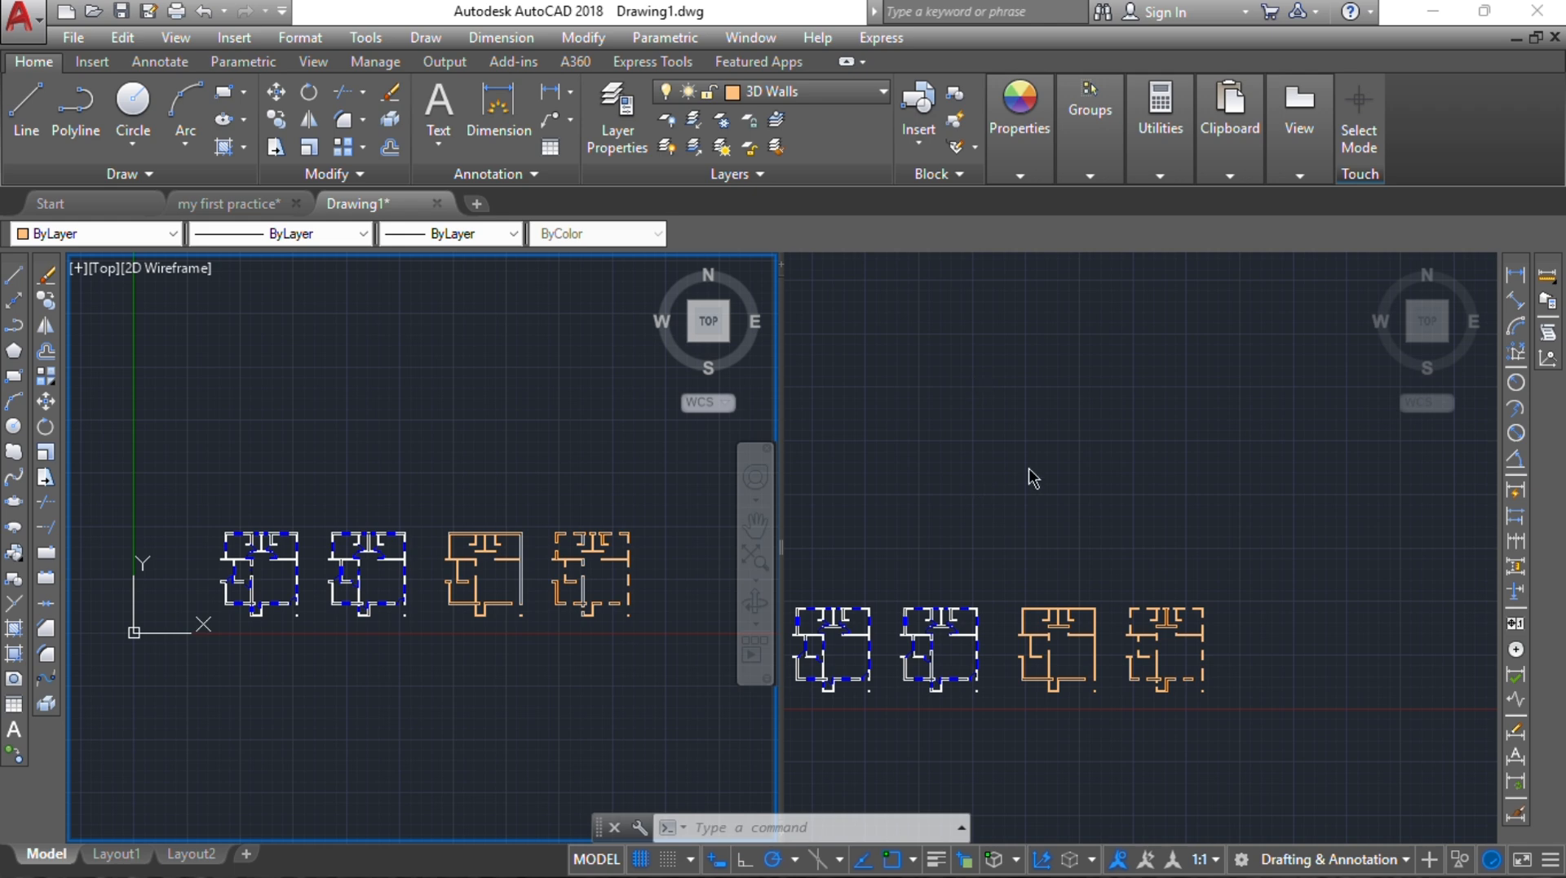
Step: Activate the right viewport and set its view to SW Isometric
{"action": "left_click", "coordinate": [1048, 506]}
{"action": "middle_click_drag", "start_coordinate": [1087, 644], "coordinate": [1224, 534]}
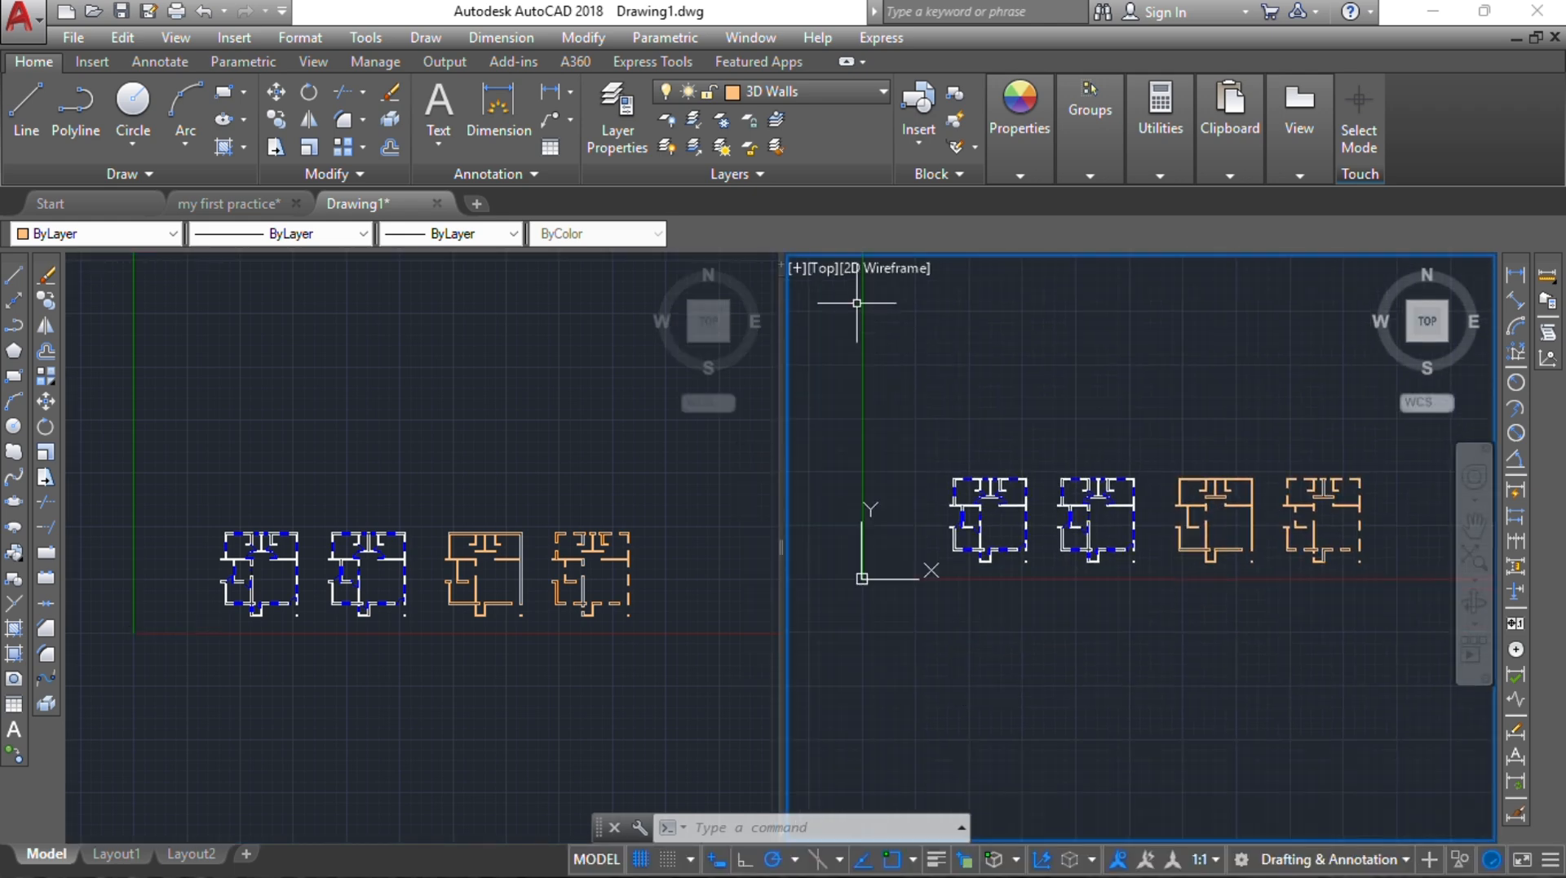
{"action": "left_click", "coordinate": [822, 270]}
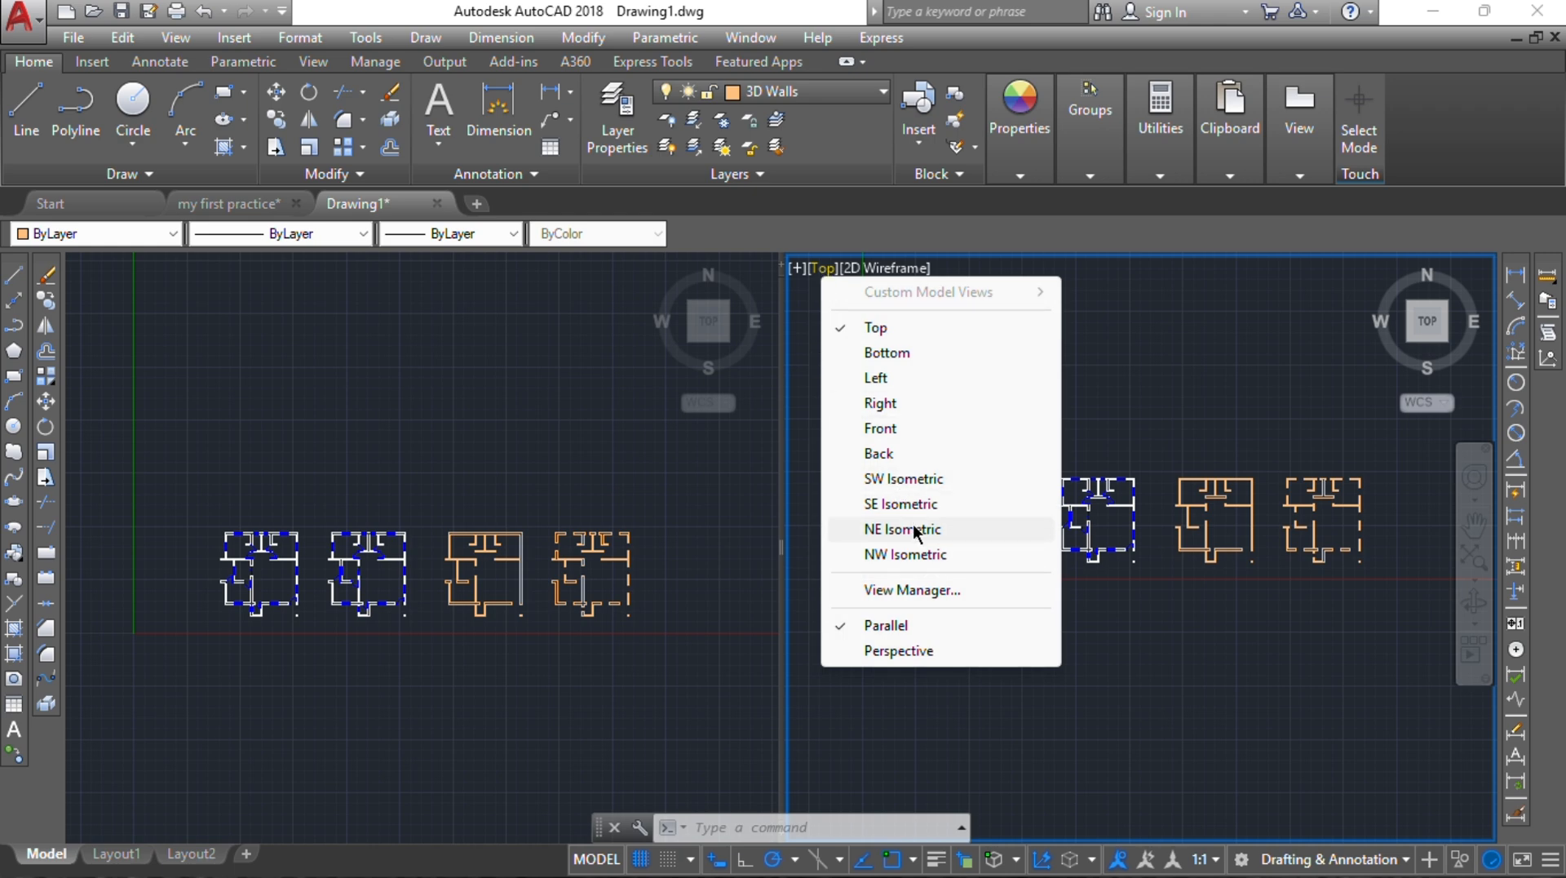
{"action": "left_click", "coordinate": [895, 479]}
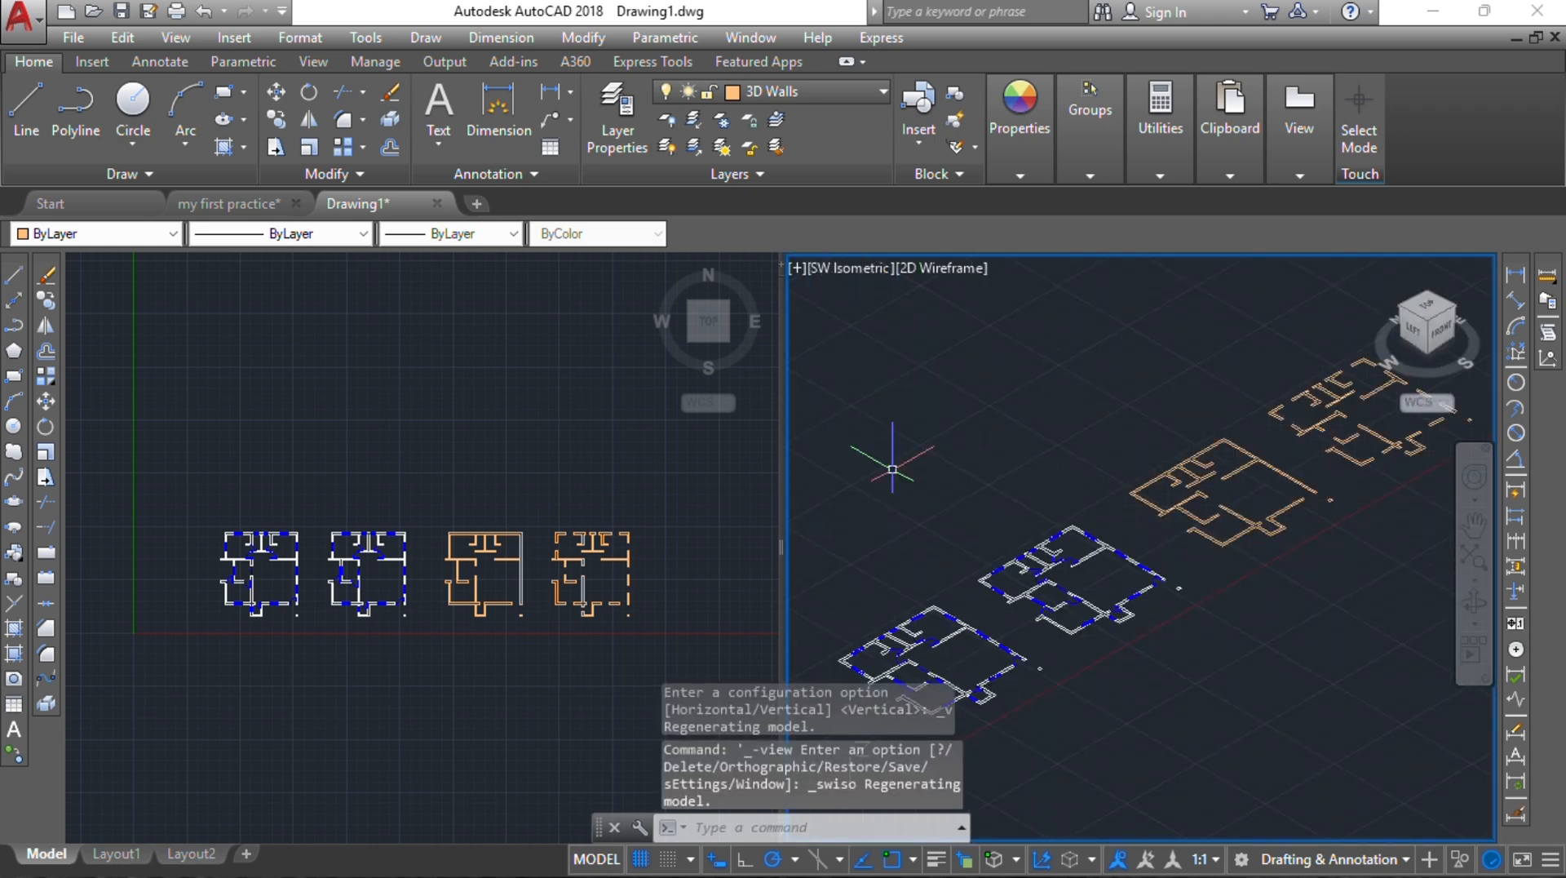
Step: Reframe the floor plans in the isometric viewport, and enlarge them in the top-view viewport
{"action": "scroll", "coordinate": [1293, 455], "scroll_direction": "up", "scroll_amount": 2}
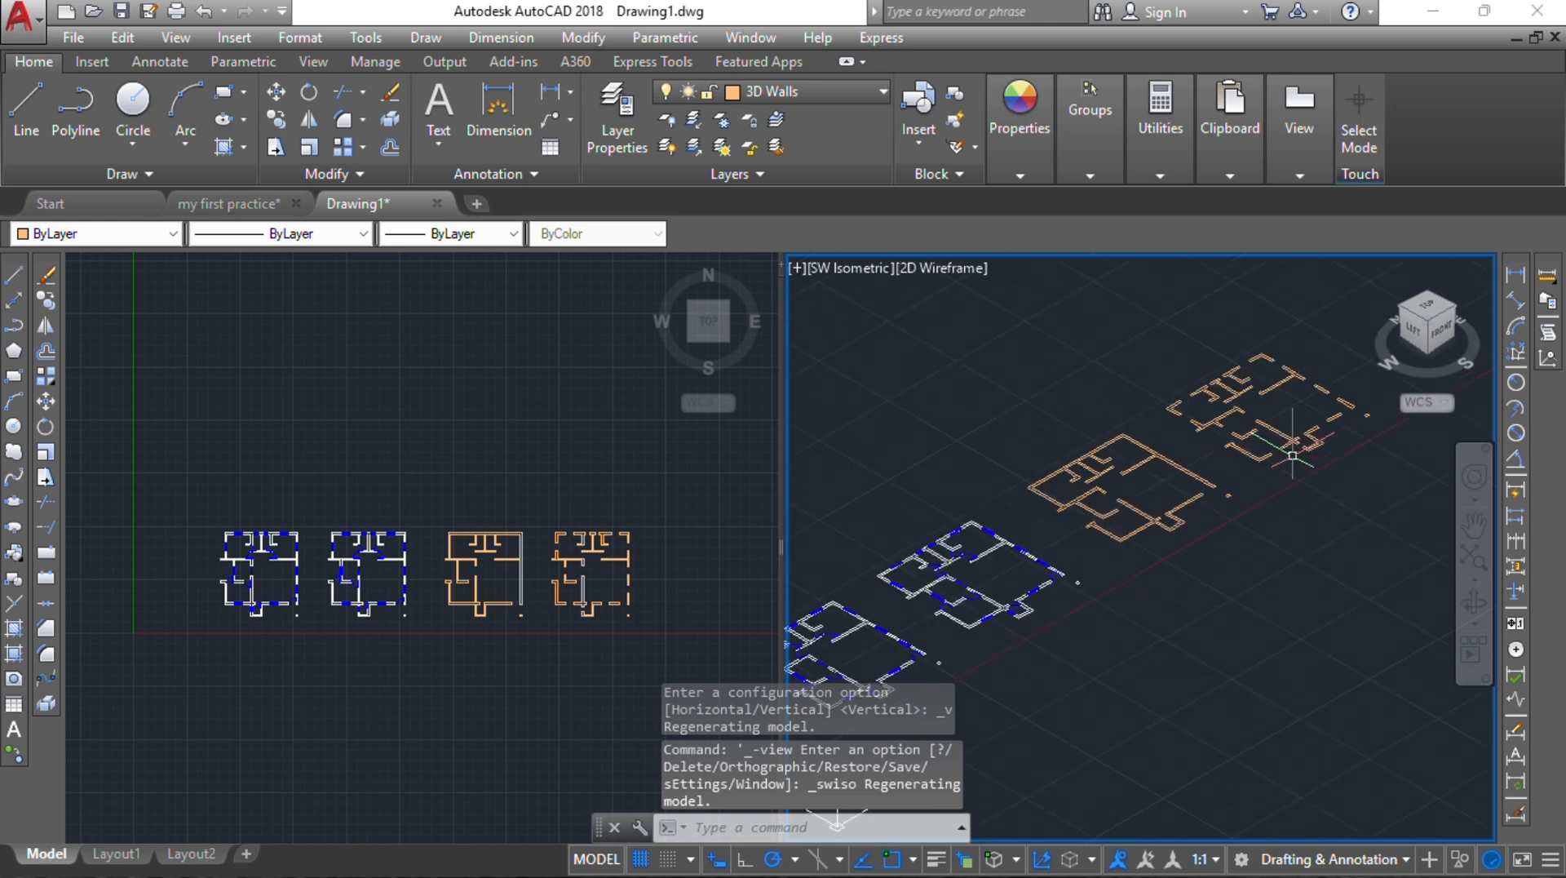
{"action": "left_click", "coordinate": [393, 618]}
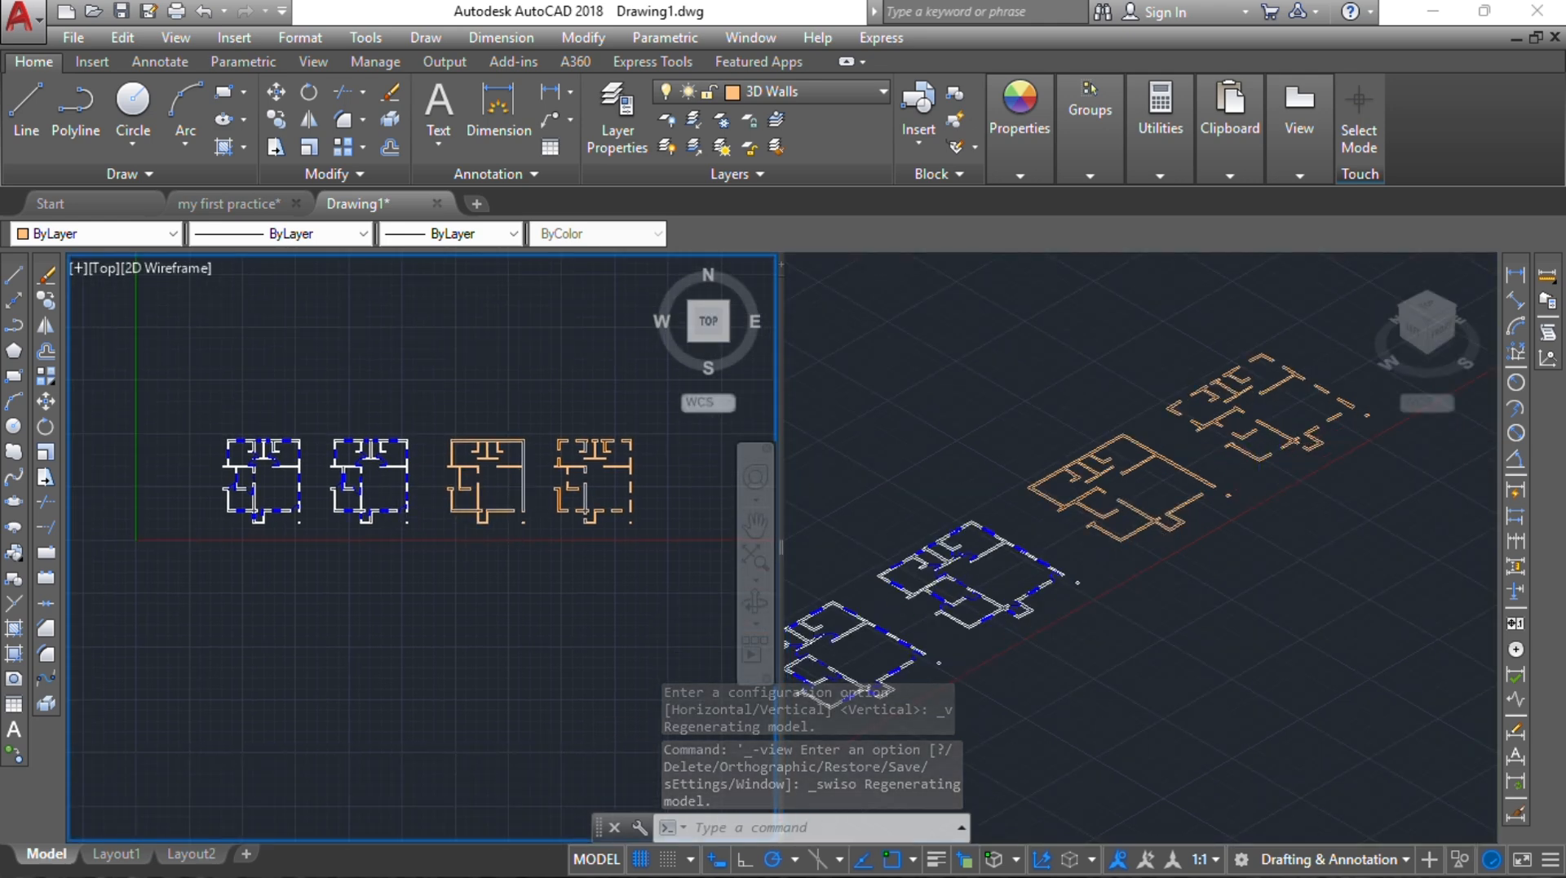
{"action": "scroll", "coordinate": [452, 598], "scroll_direction": "up", "scroll_amount": 2}
{"action": "middle_click_drag", "start_coordinate": [215, 425], "coordinate": [332, 403]}
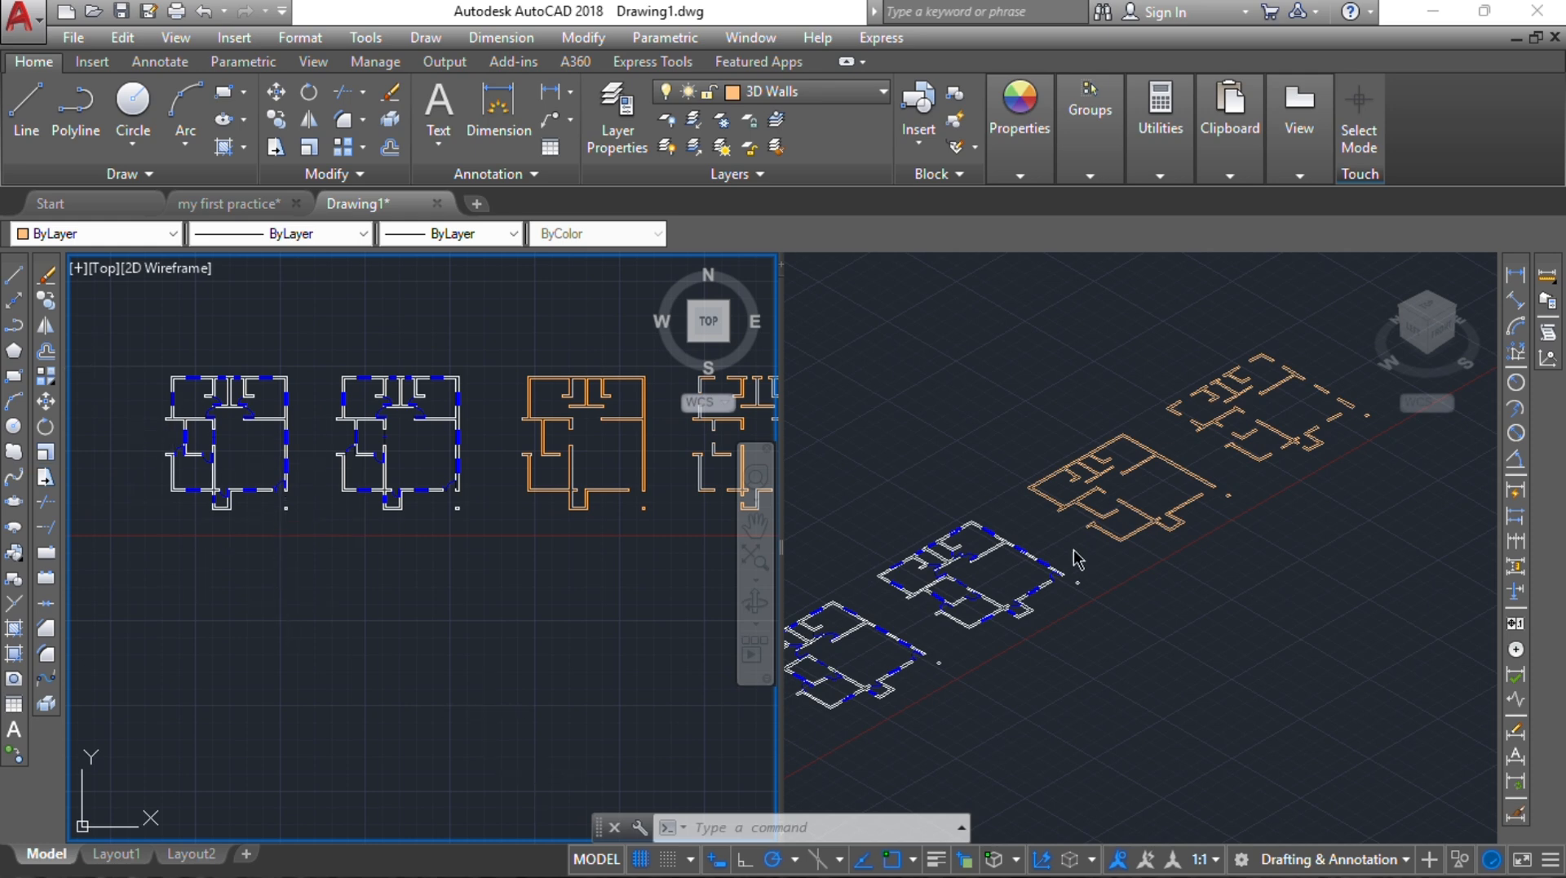
Step: Try the Realistic visual style in the isometric viewport, and return it to 2D Wireframe
{"action": "left_click", "coordinate": [1080, 637]}
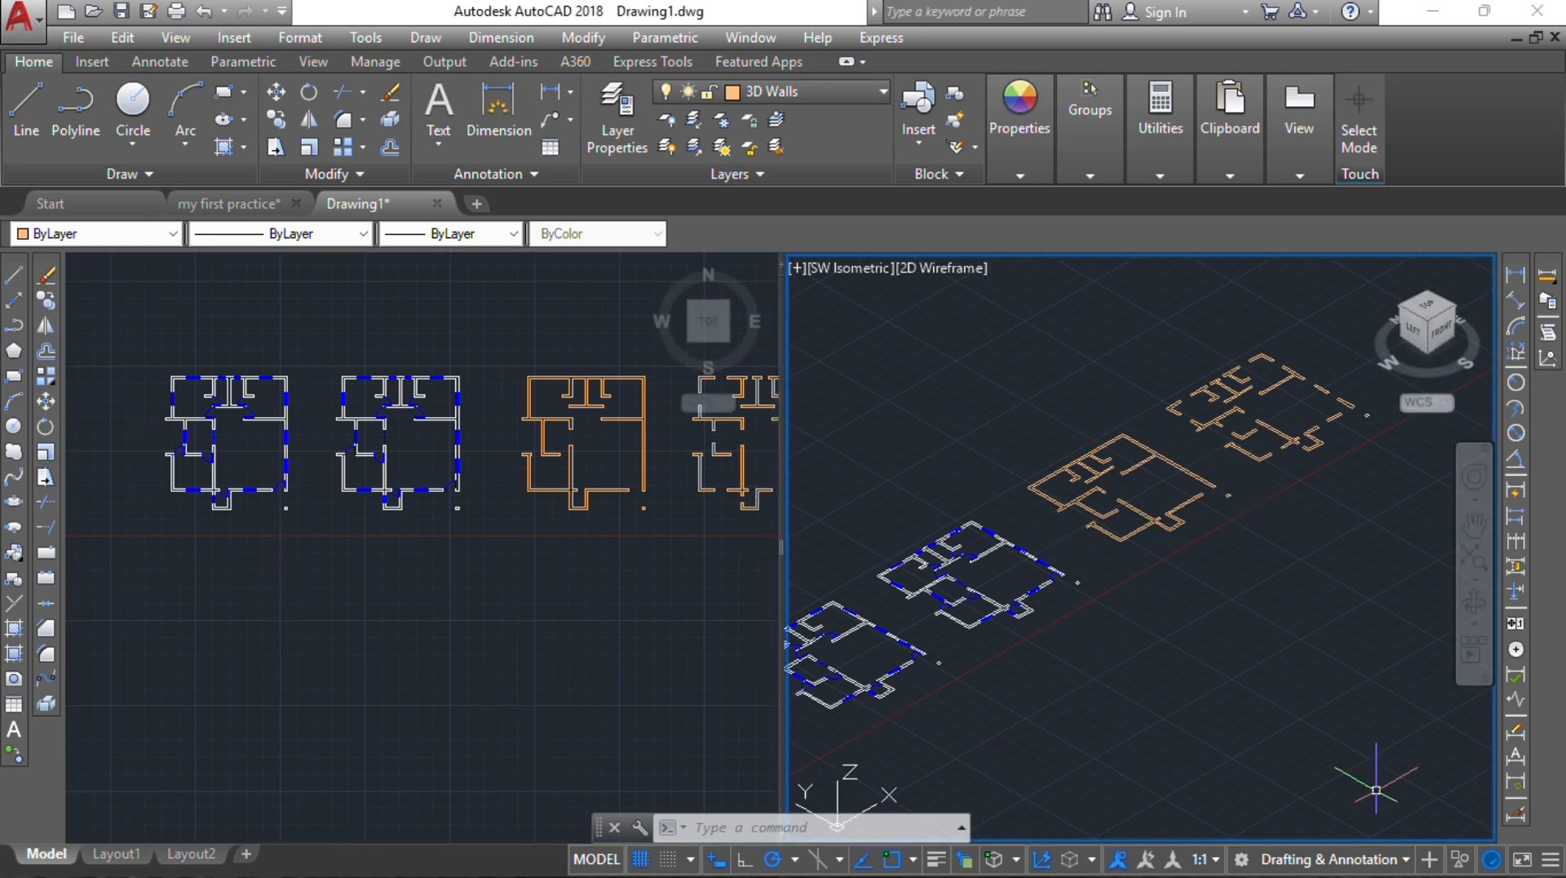
{"action": "left_click", "coordinate": [952, 271]}
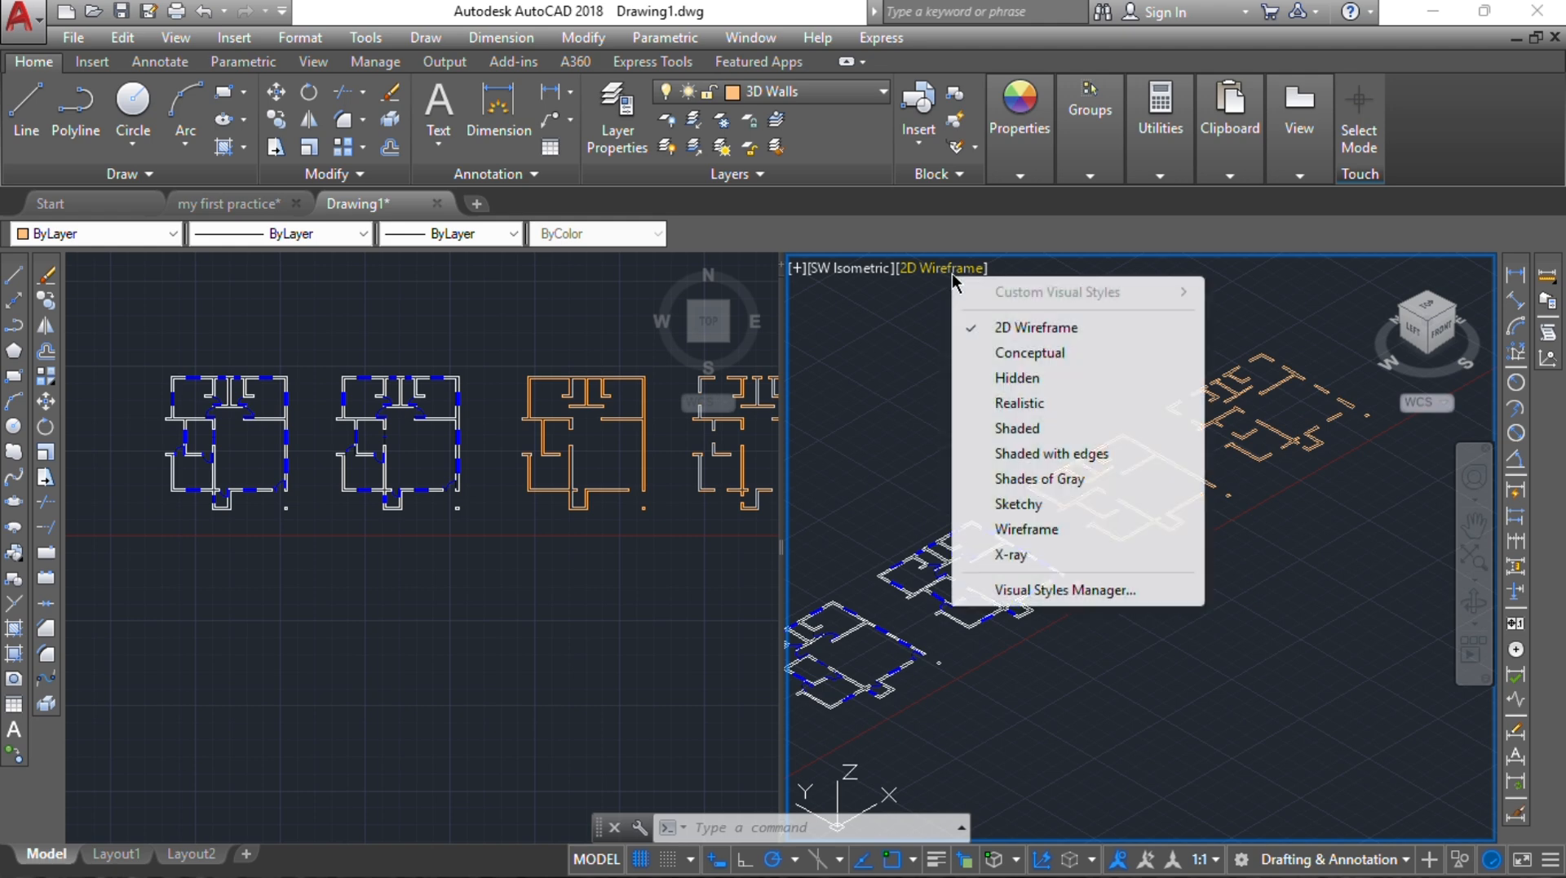
{"action": "left_click", "coordinate": [1020, 403]}
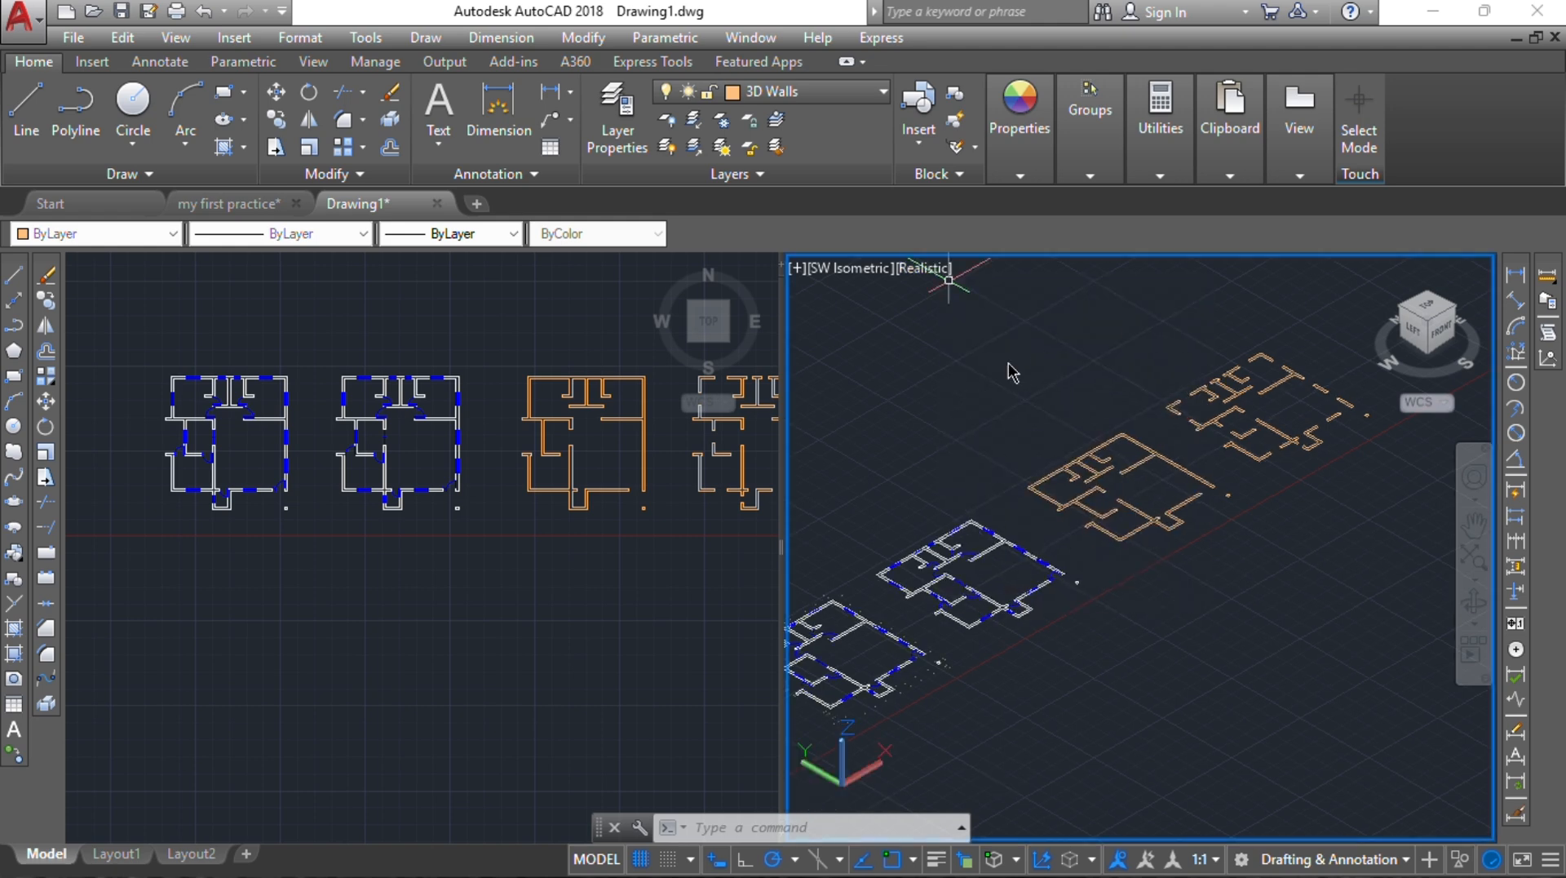
{"action": "left_click", "coordinate": [1027, 406]}
{"action": "left_click", "coordinate": [1048, 333]}
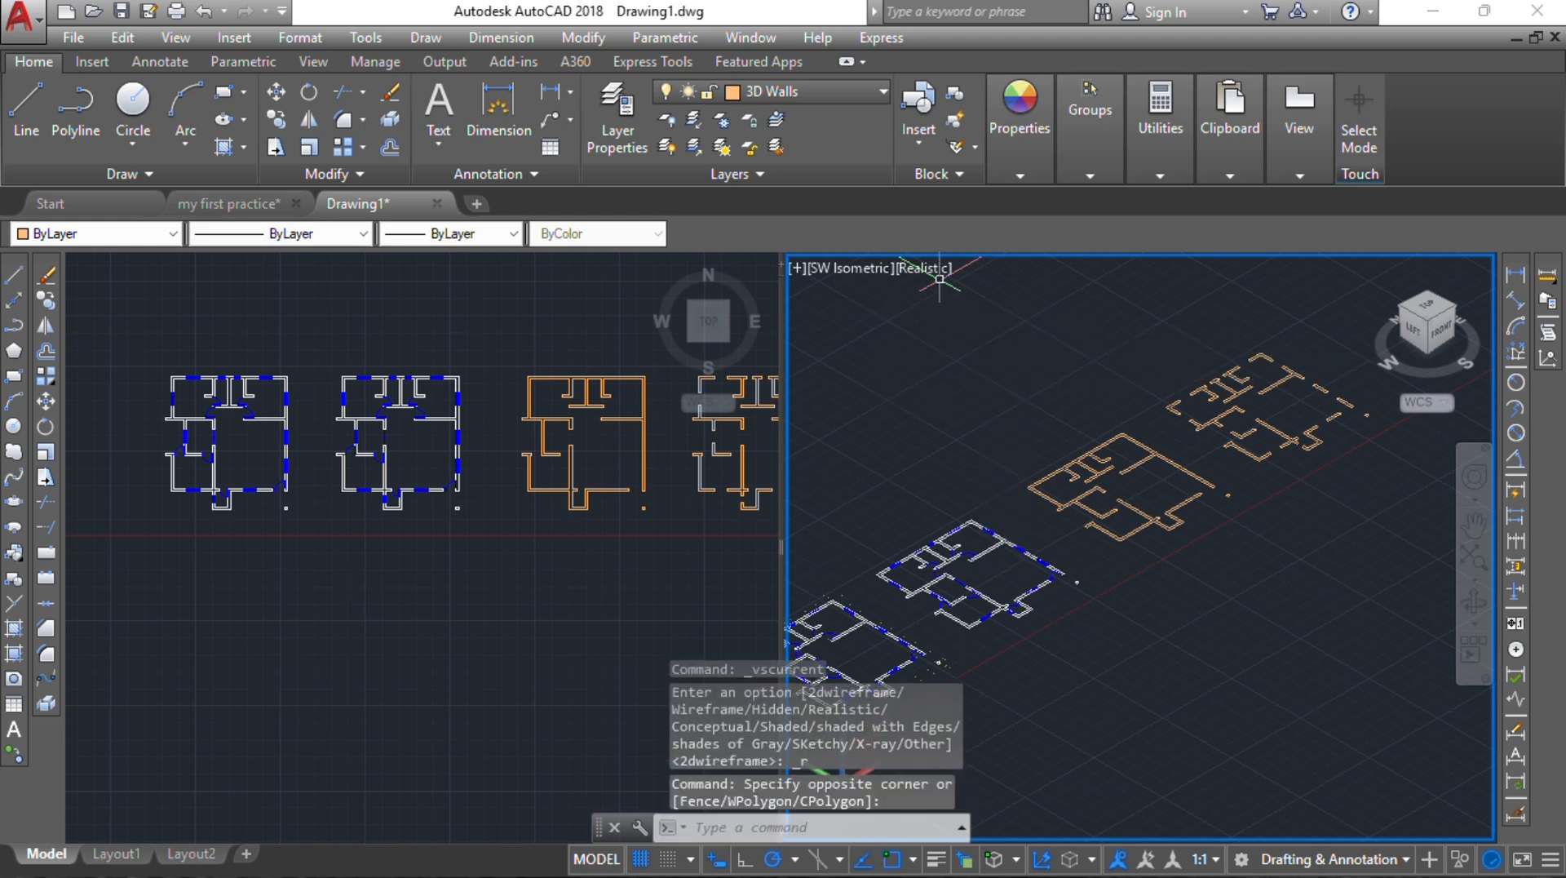
{"action": "left_click", "coordinate": [922, 269]}
{"action": "left_click", "coordinate": [979, 332]}
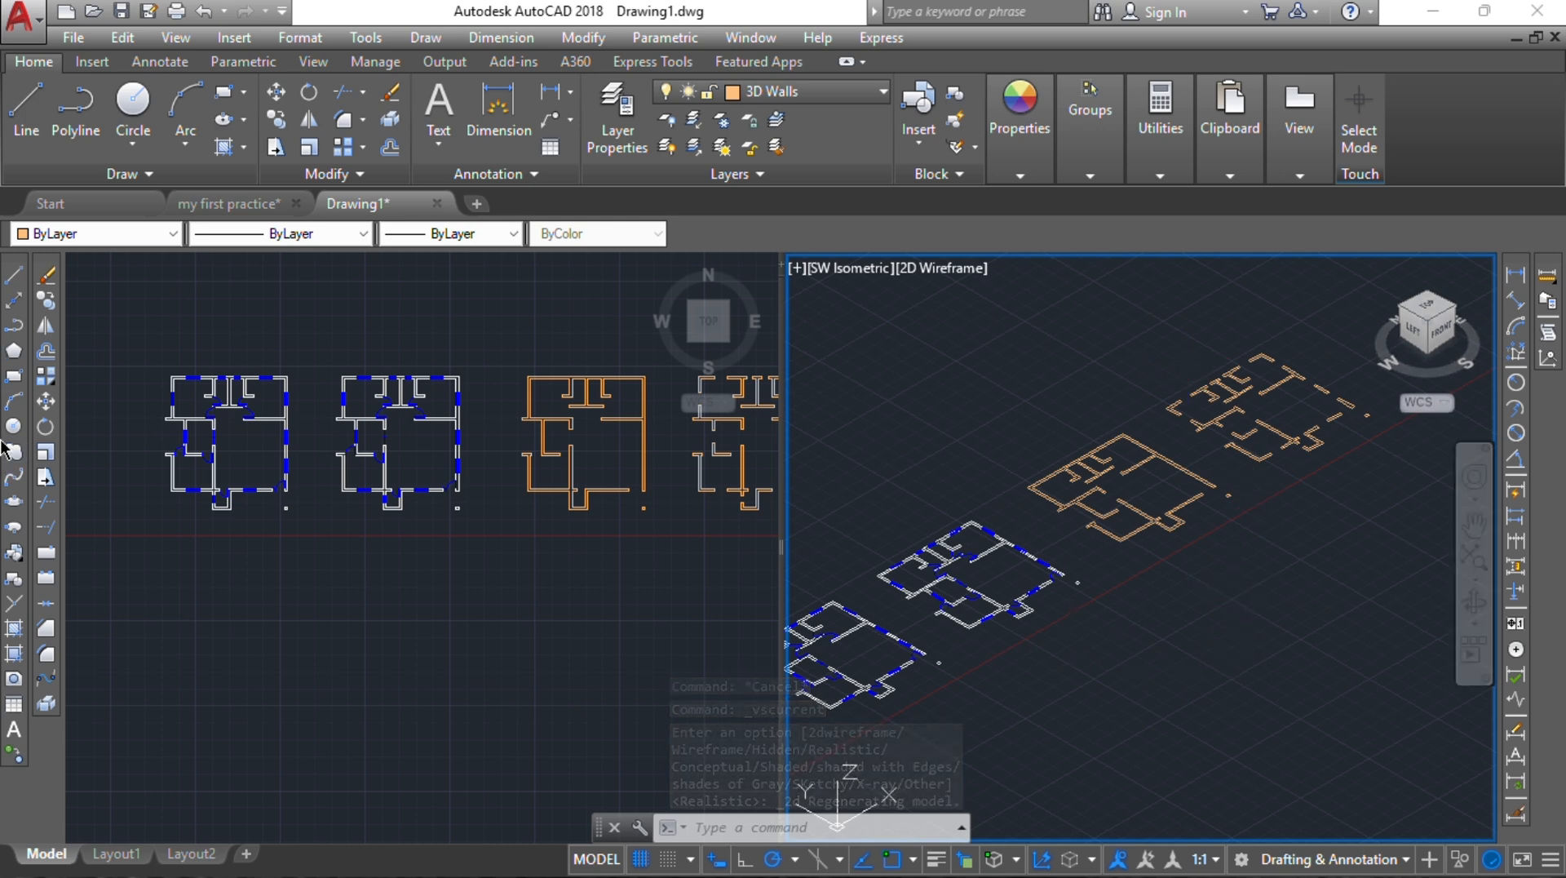
Step: Switch to the 3D Modeling workspace, and bring both 3D Walls plans fully into the top-view viewport
{"action": "left_click", "coordinate": [1398, 861]}
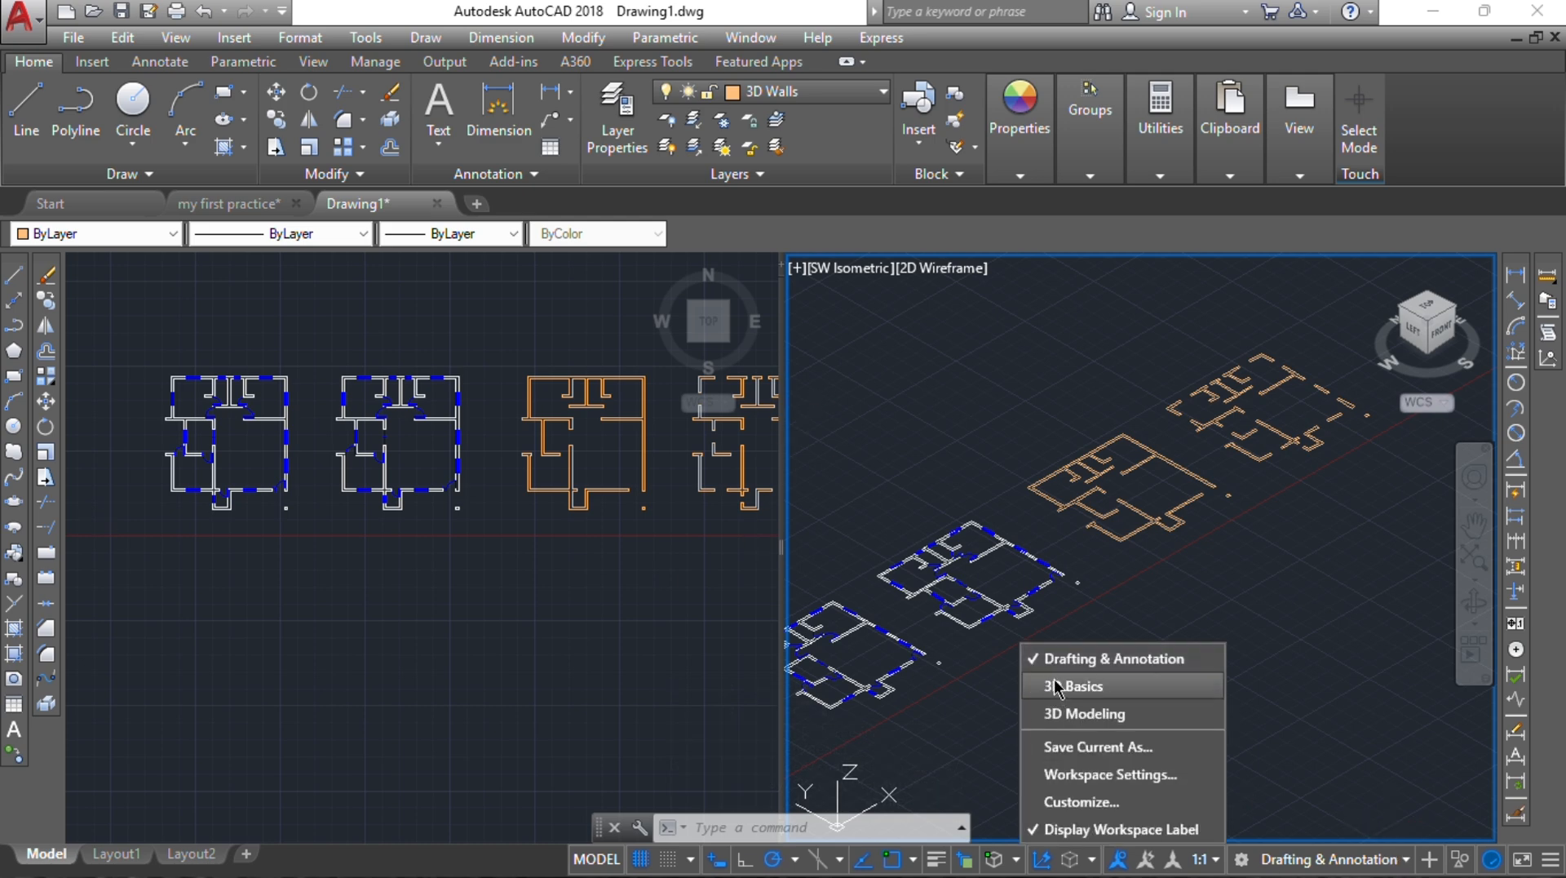
{"action": "left_click", "coordinate": [1058, 718]}
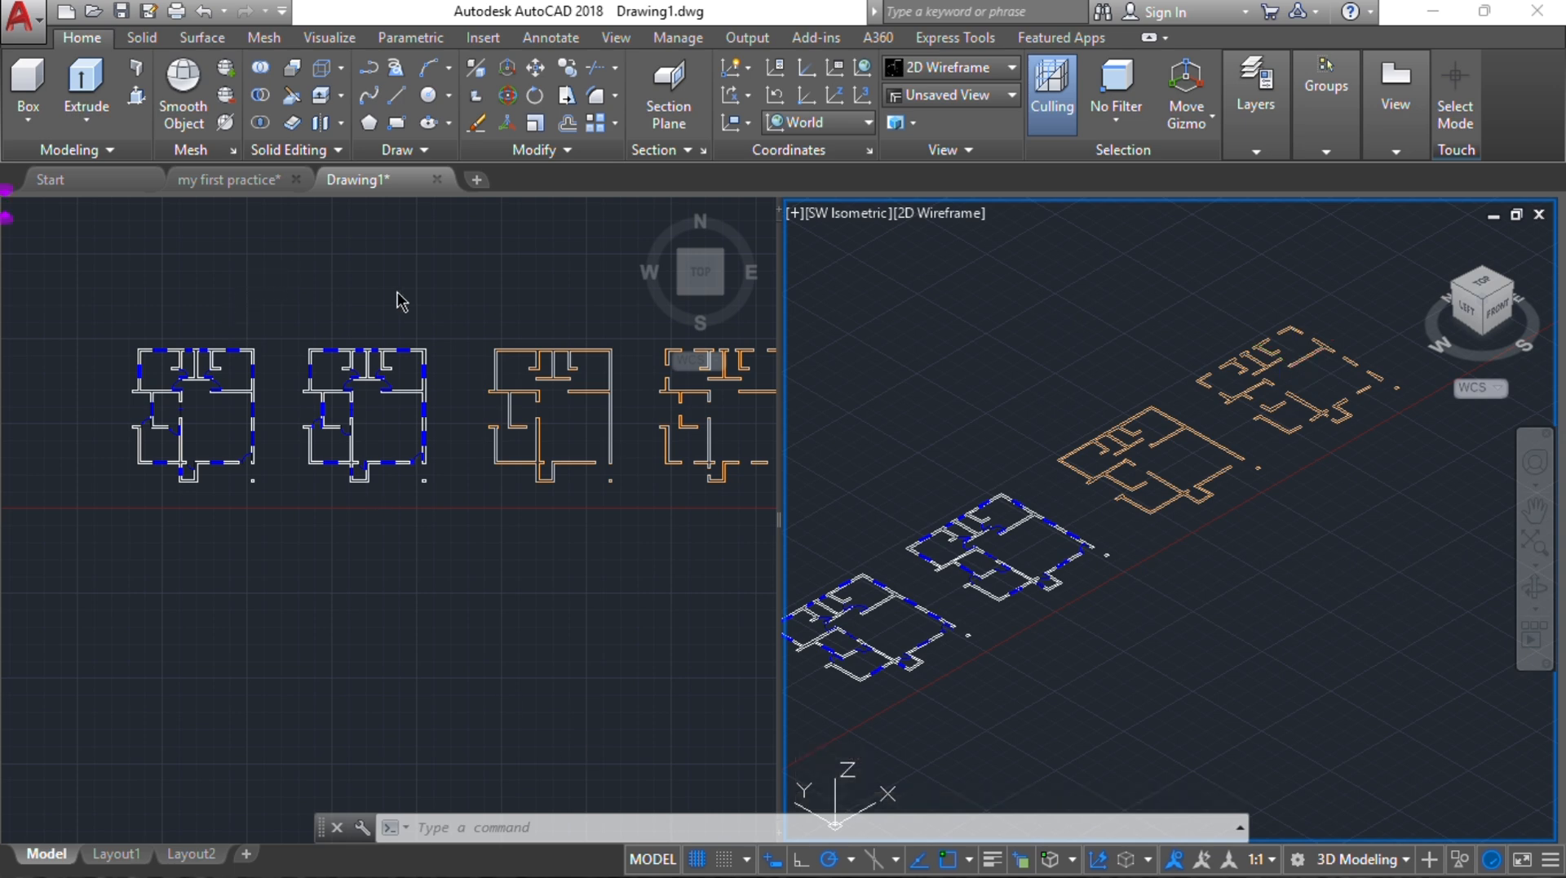
{"action": "left_click", "coordinate": [529, 308]}
{"action": "middle_click_drag", "start_coordinate": [500, 330], "coordinate": [310, 381]}
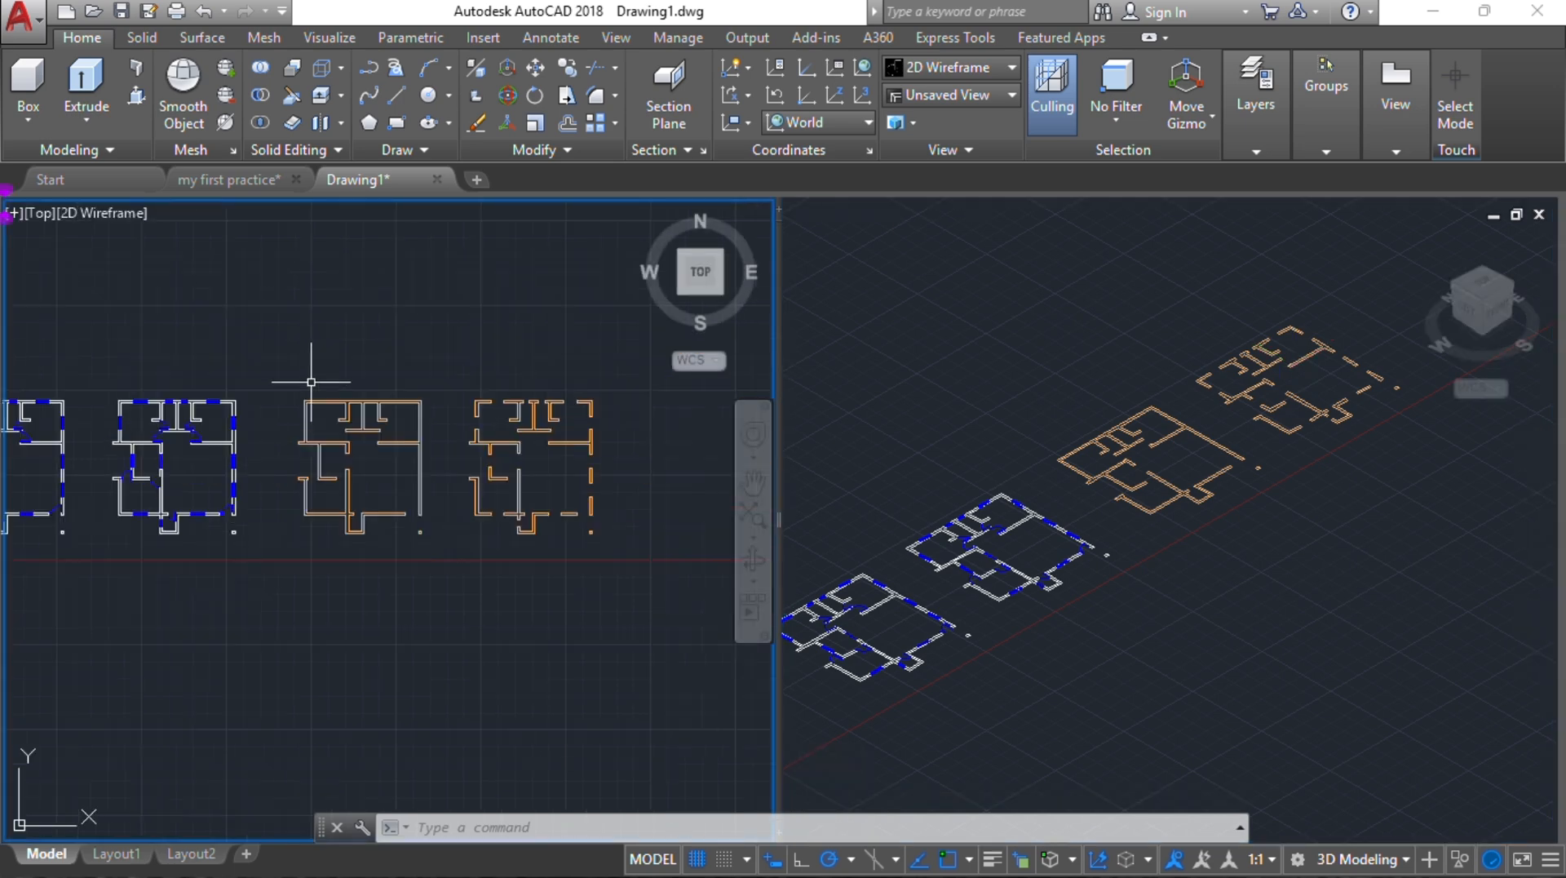
Step: Select a 3D Walls polyline and all similar ones in the isometric viewport, and extrude them to a height of 3000
{"action": "left_click", "coordinate": [1238, 365]}
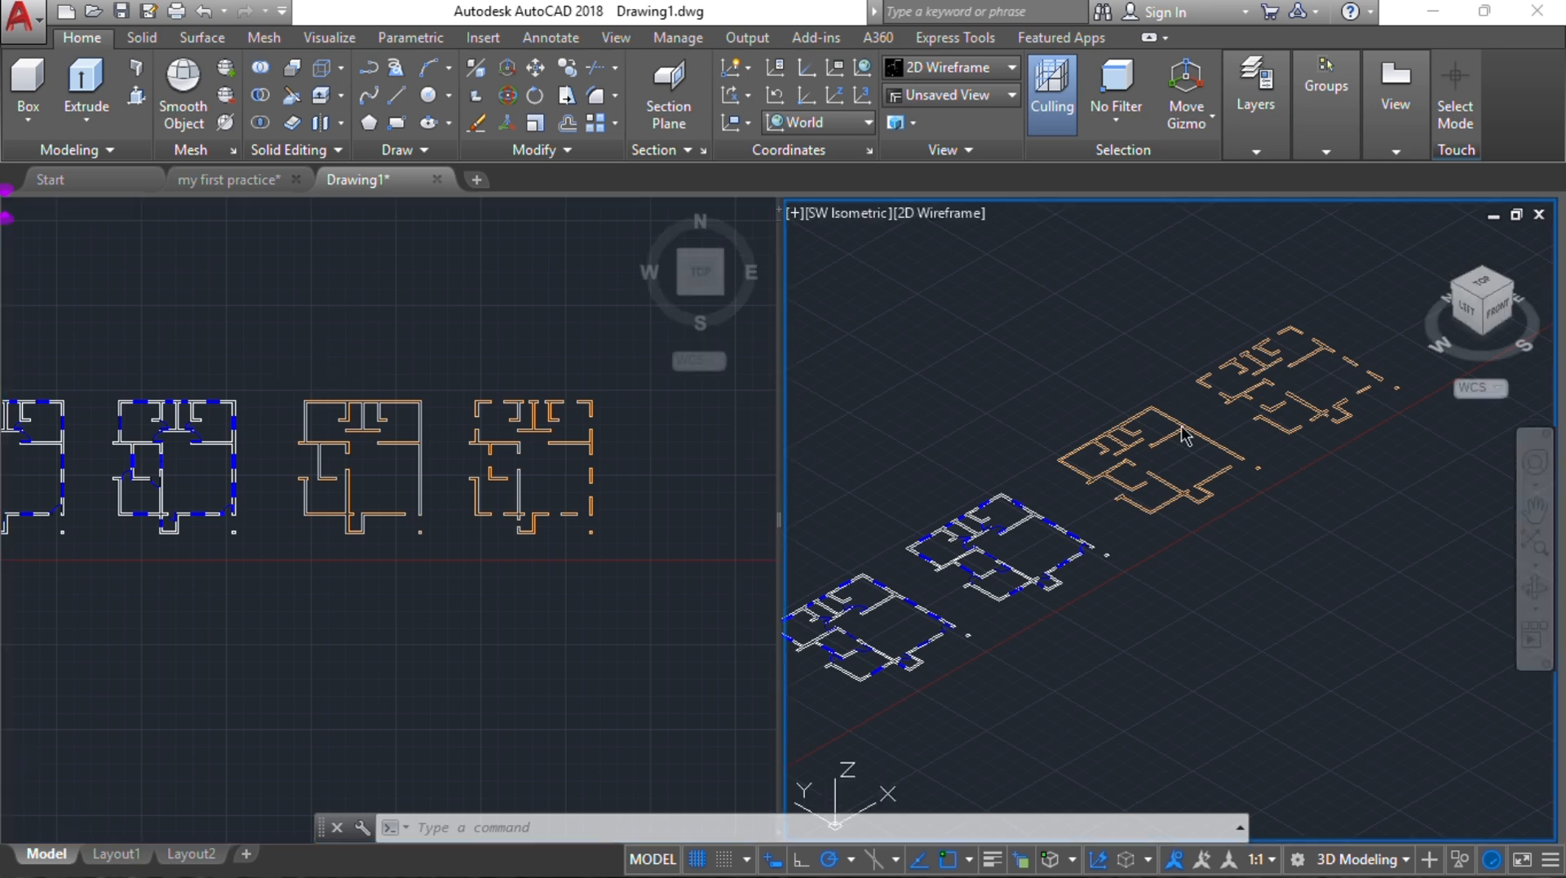
{"action": "scroll", "coordinate": [1174, 489], "scroll_direction": "up", "scroll_amount": 2}
{"action": "left_click", "coordinate": [1188, 490]}
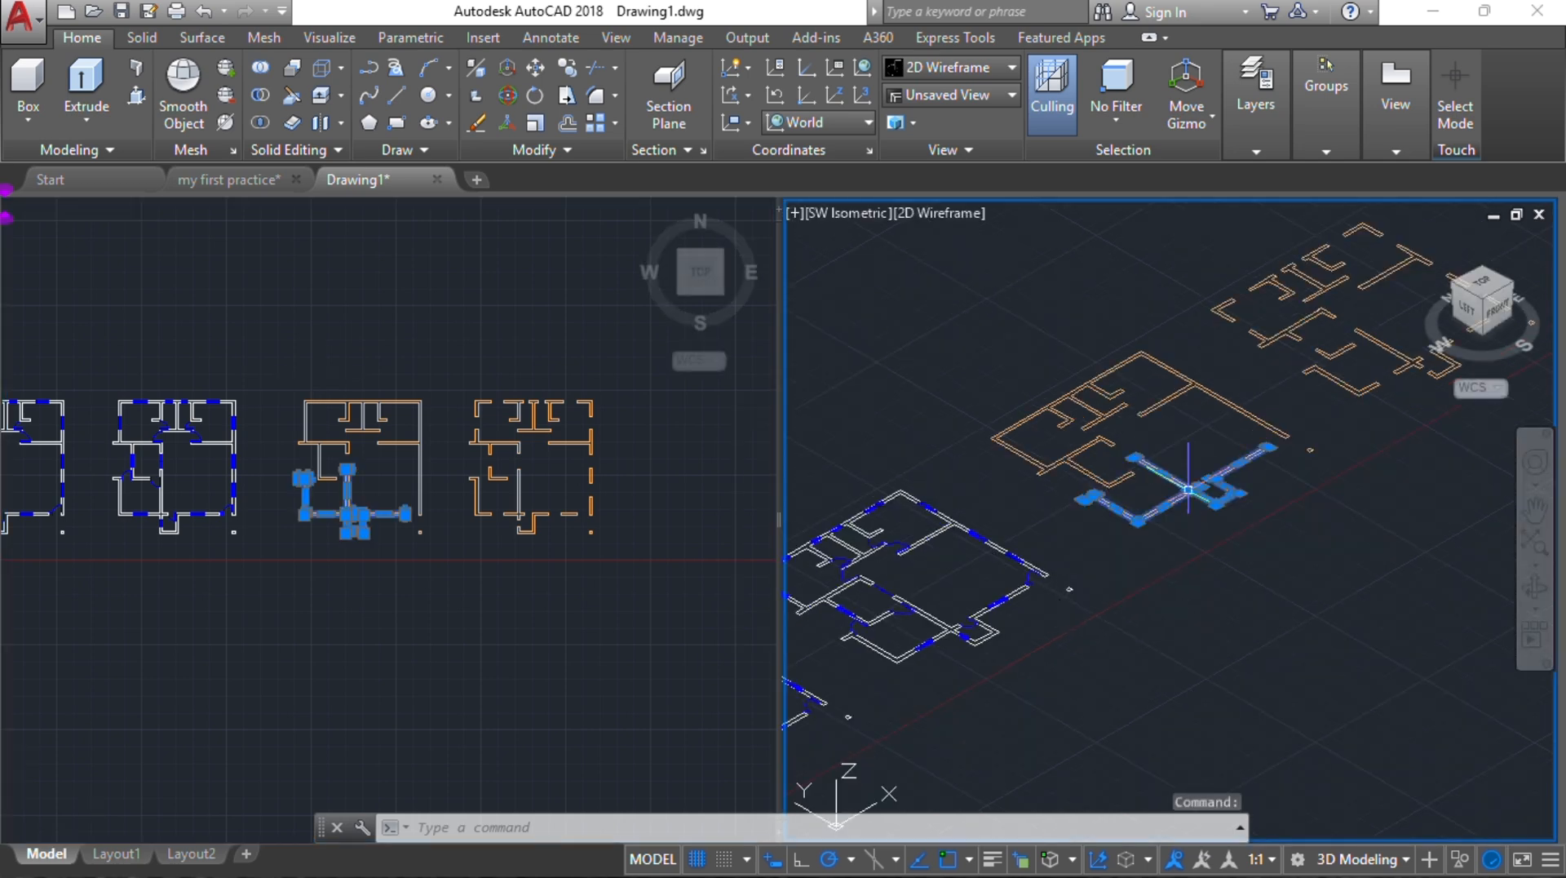
{"action": "right_click", "coordinate": [1106, 267]}
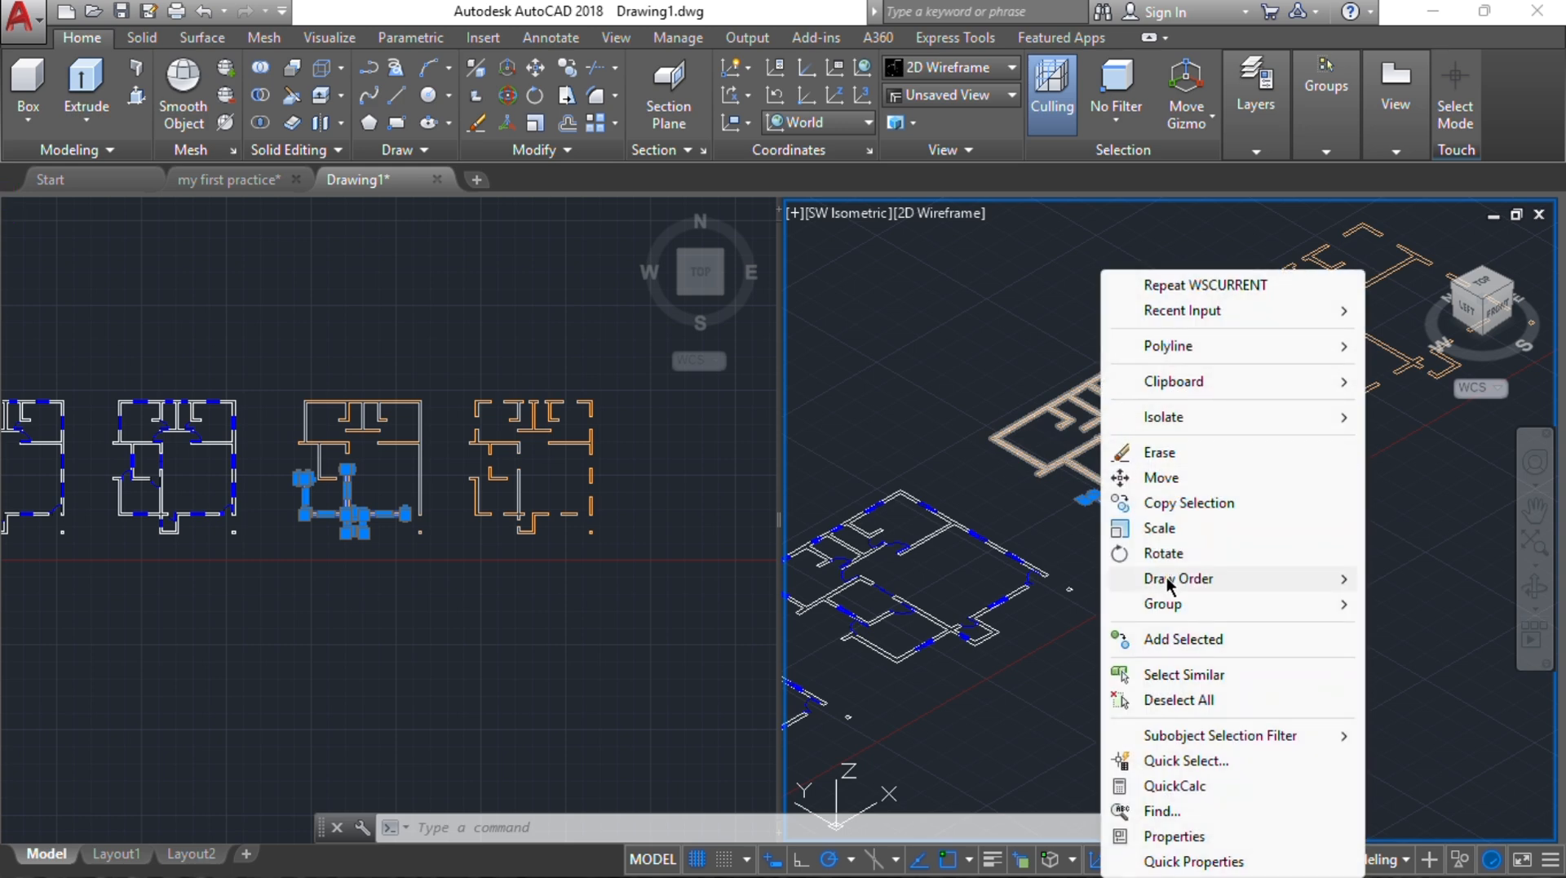
{"action": "left_click", "coordinate": [1175, 670]}
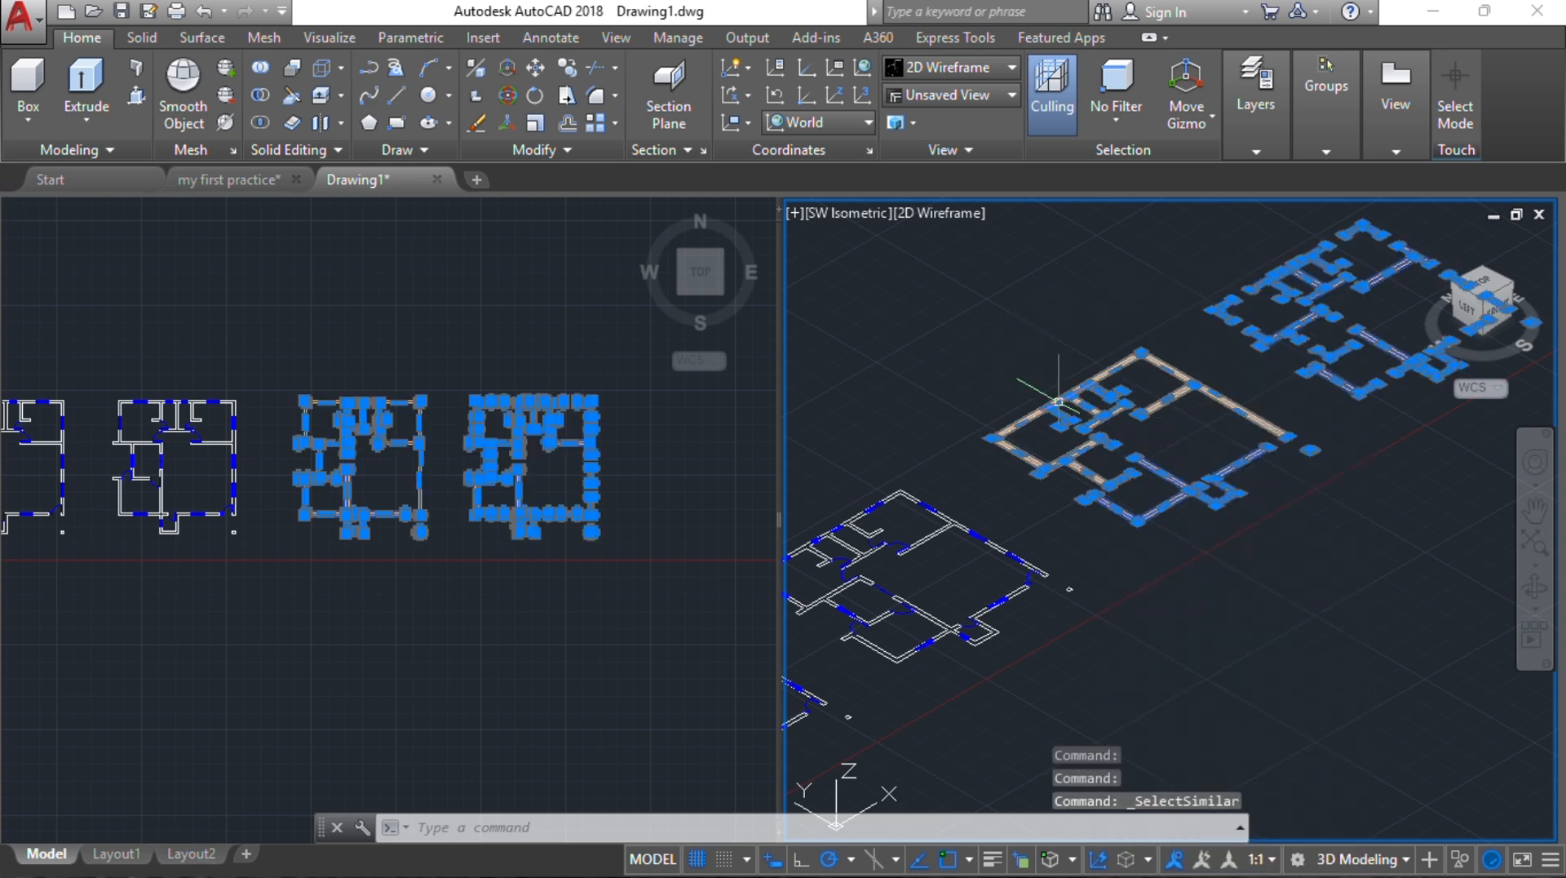
{"action": "left_click", "coordinate": [86, 81]}
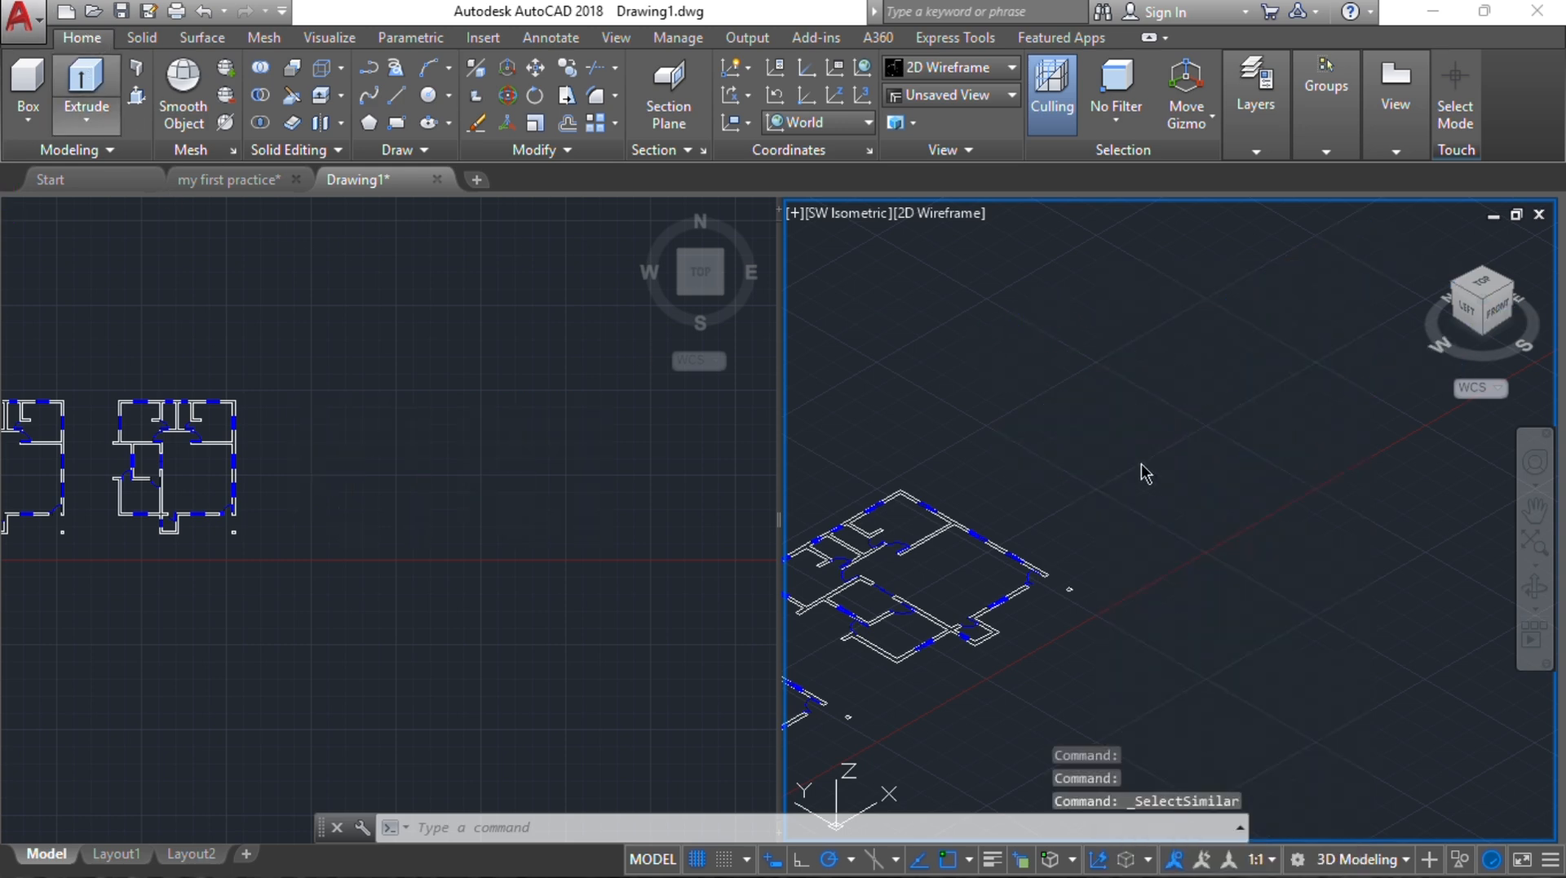
{"action": "middle_click_drag", "start_coordinate": [1092, 351], "coordinate": [1077, 448]}
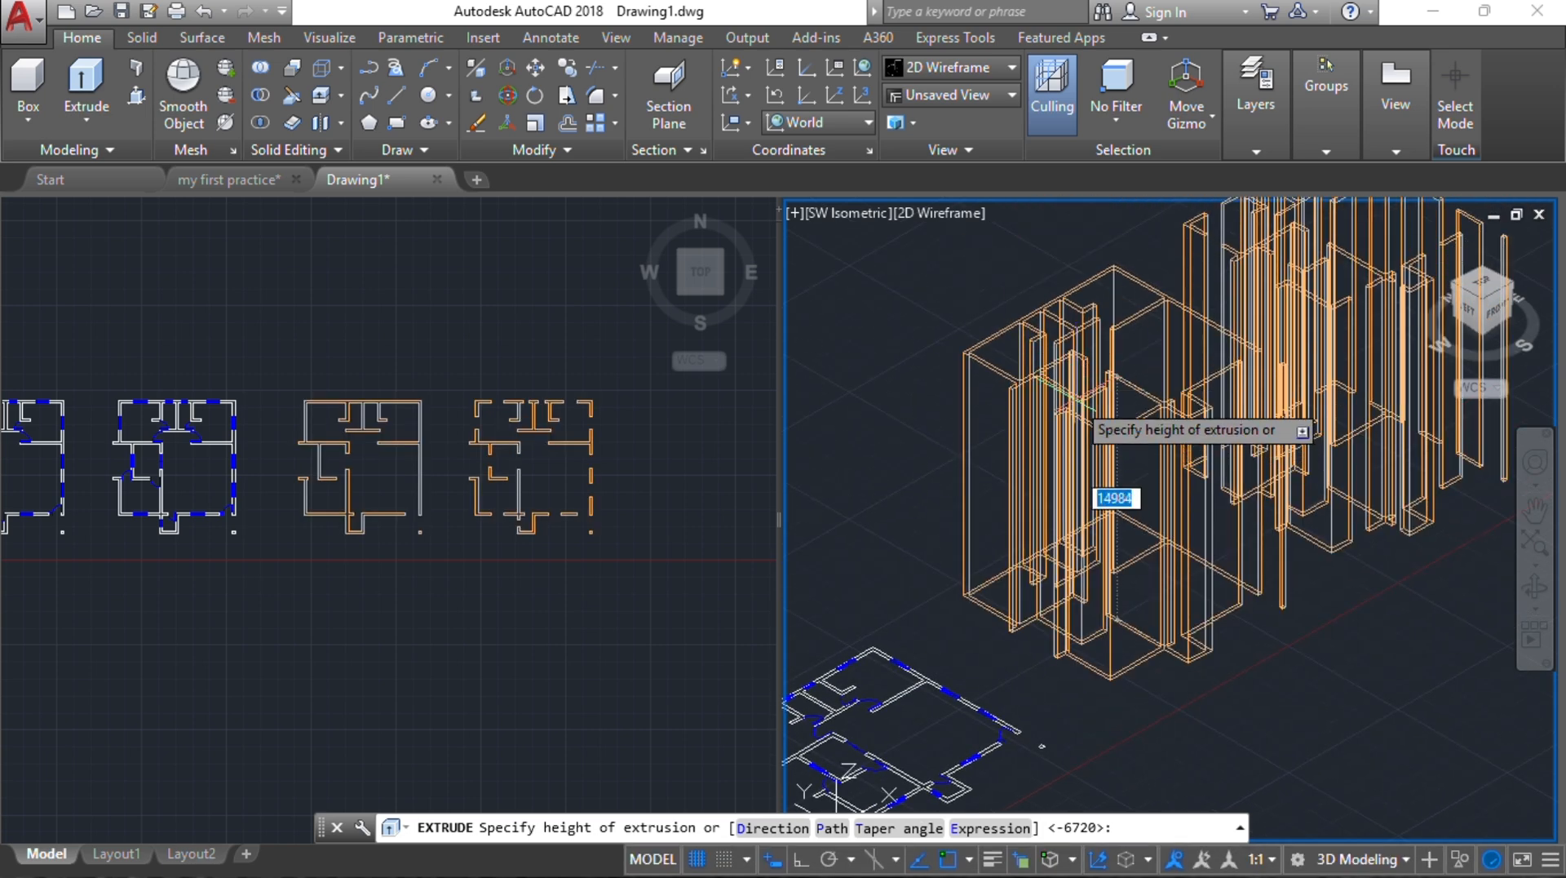
{"action": "type", "text": "3000"}
{"action": "key", "text": "Return"}
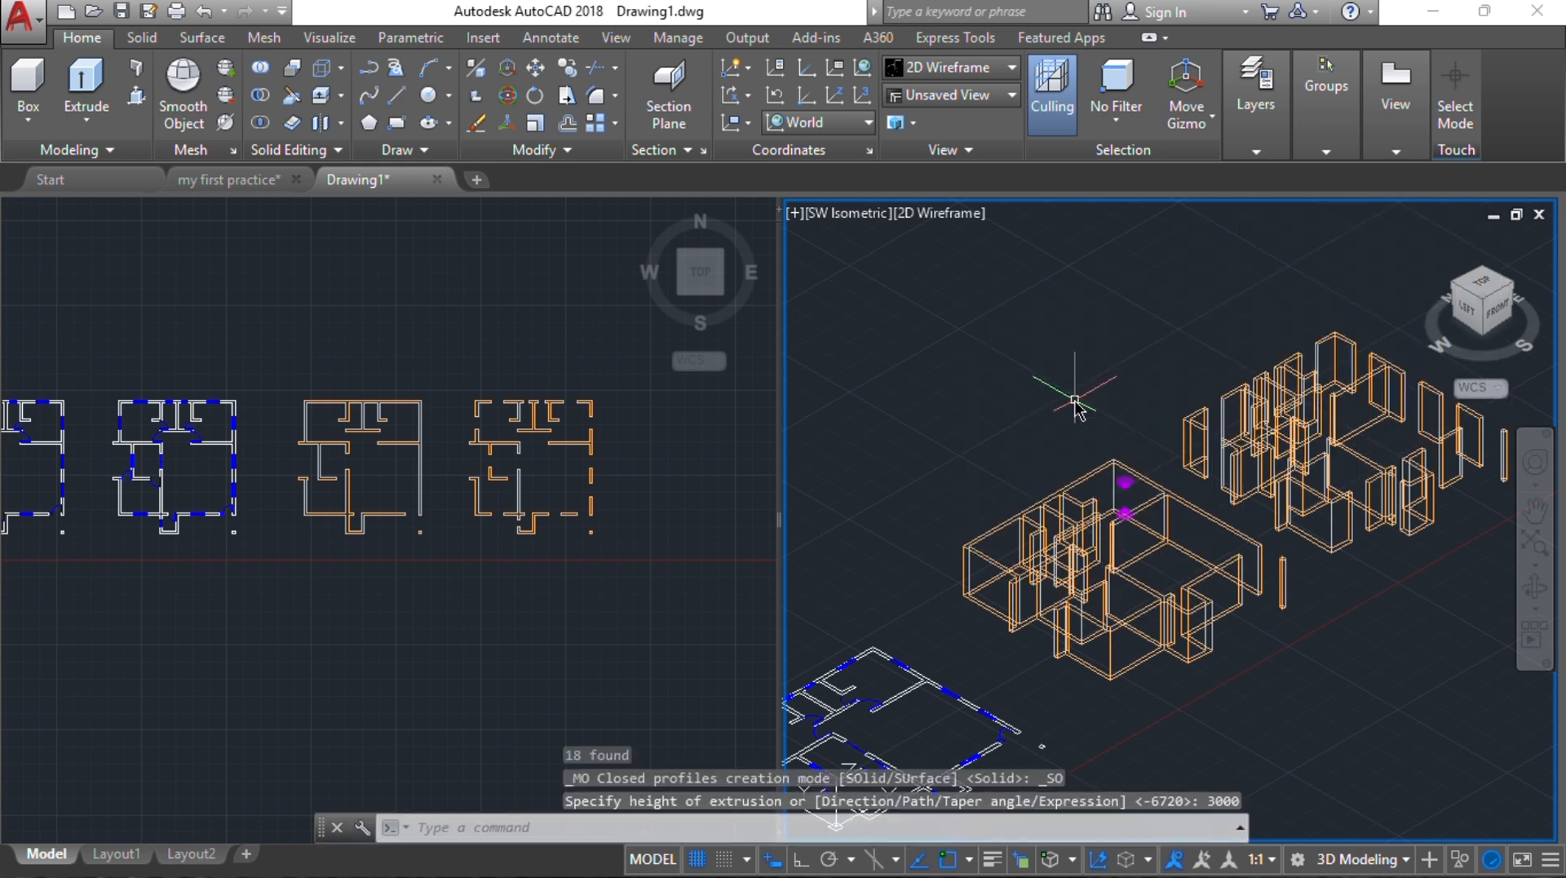
Step: Try the Conceptual and Hidden visual styles on the extruded walls, and set the isometric viewport to Realistic
{"action": "middle_click_drag", "start_coordinate": [1213, 566], "coordinate": [1164, 534]}
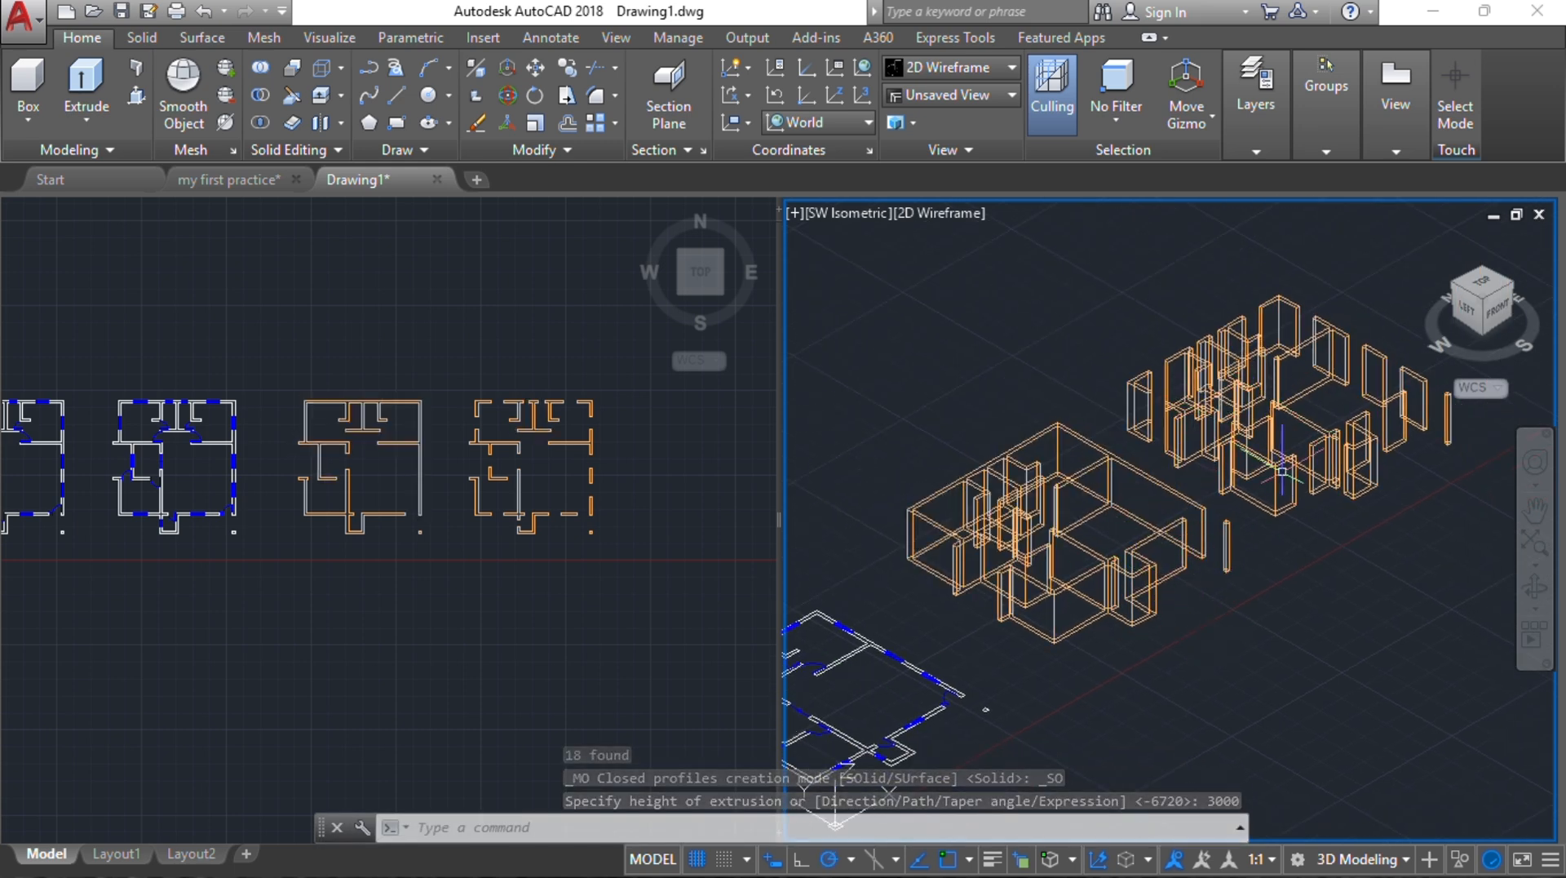
{"action": "left_click", "coordinate": [950, 213]}
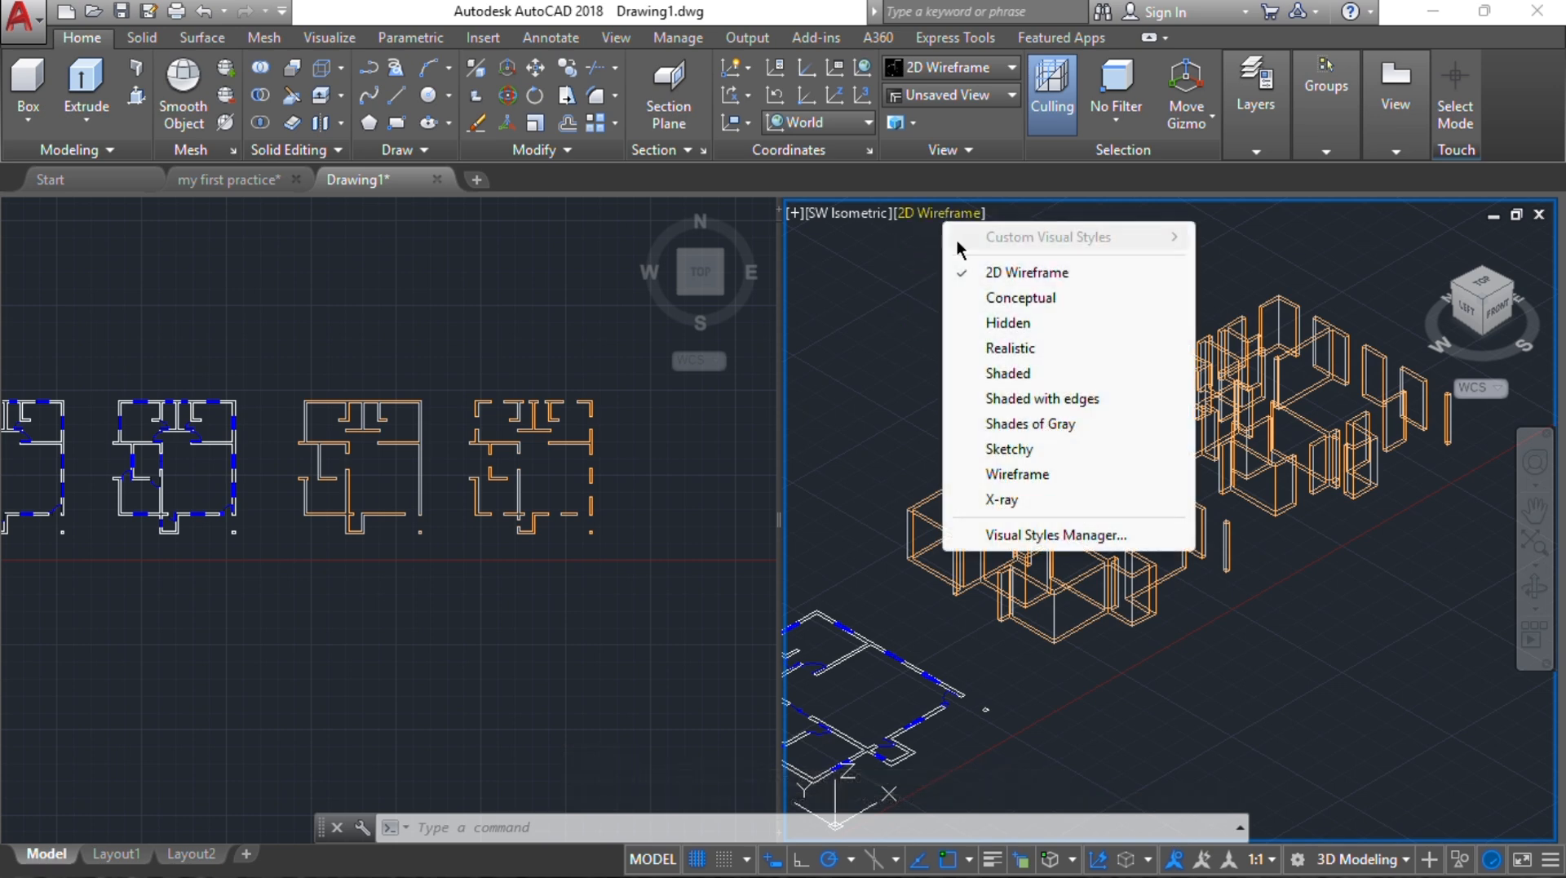
{"action": "left_click", "coordinate": [991, 305]}
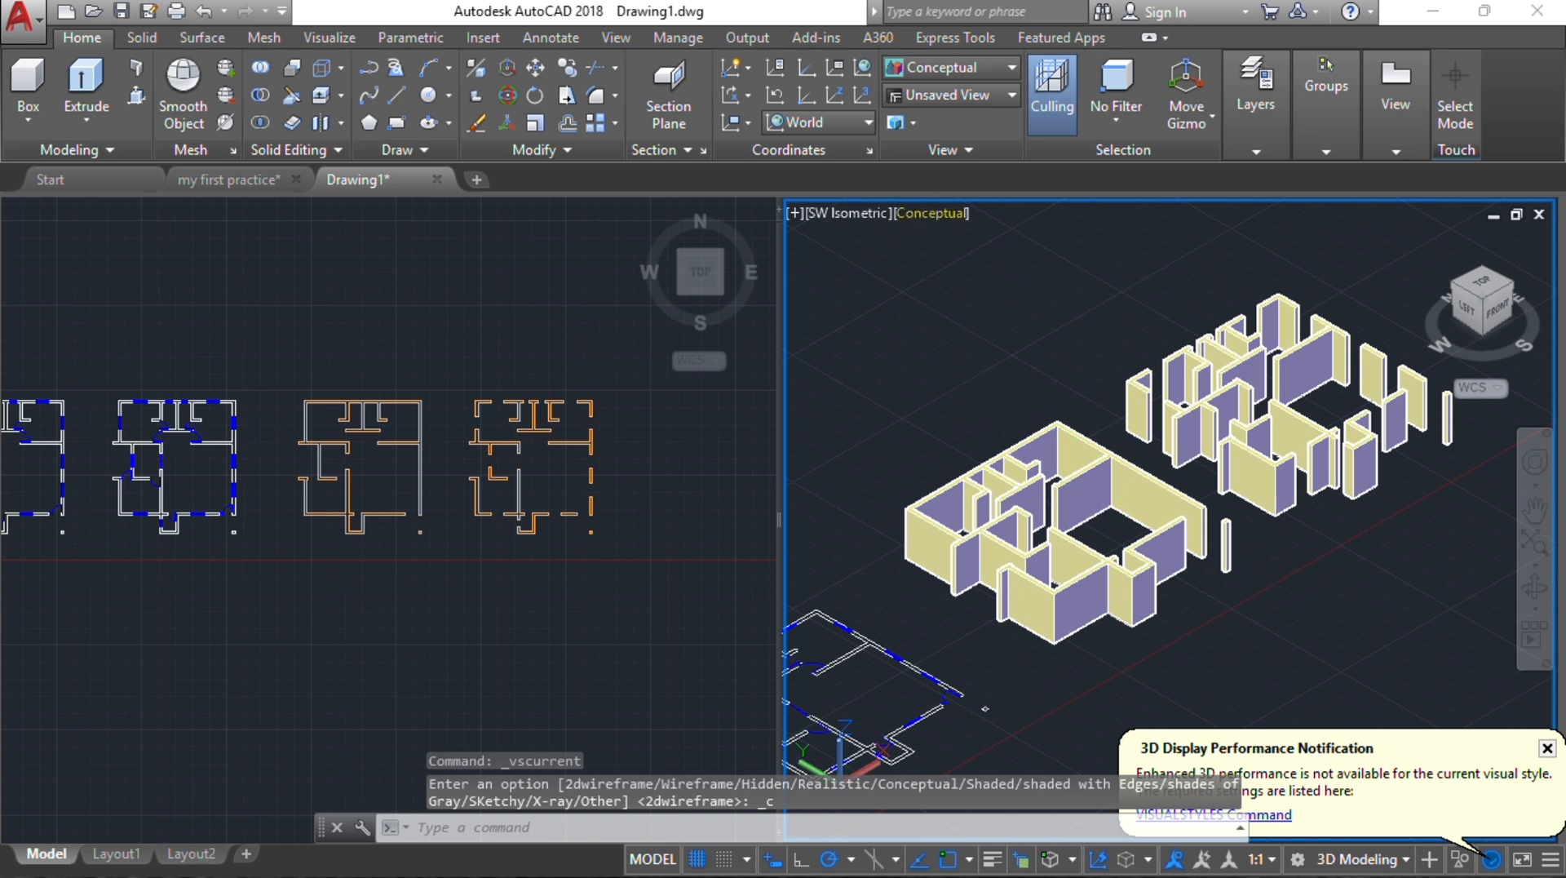
{"action": "left_click", "coordinate": [938, 214]}
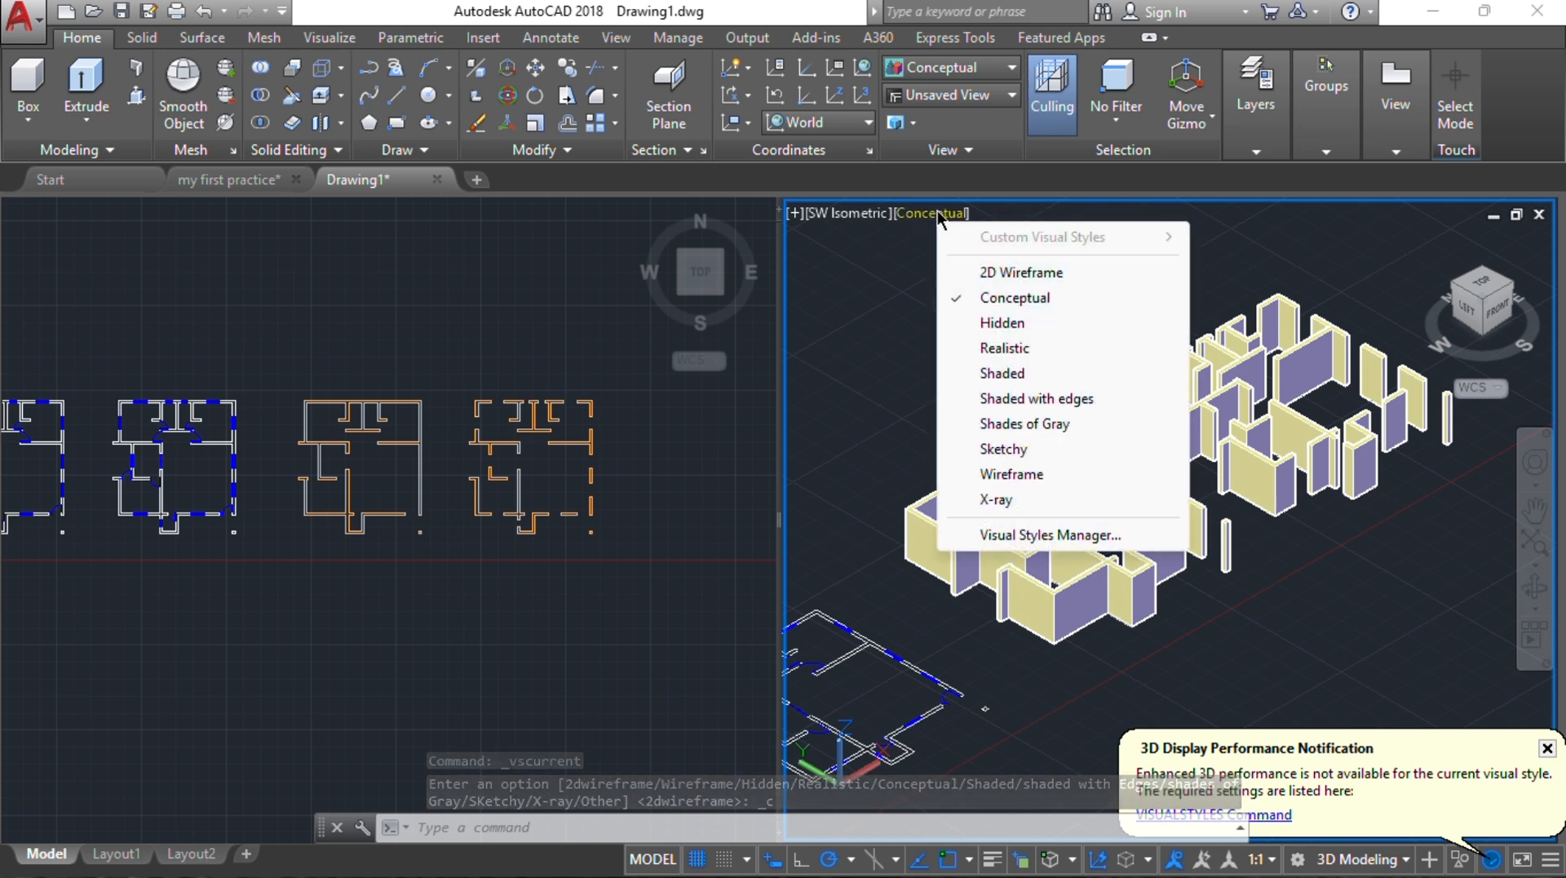
{"action": "left_click", "coordinate": [995, 324]}
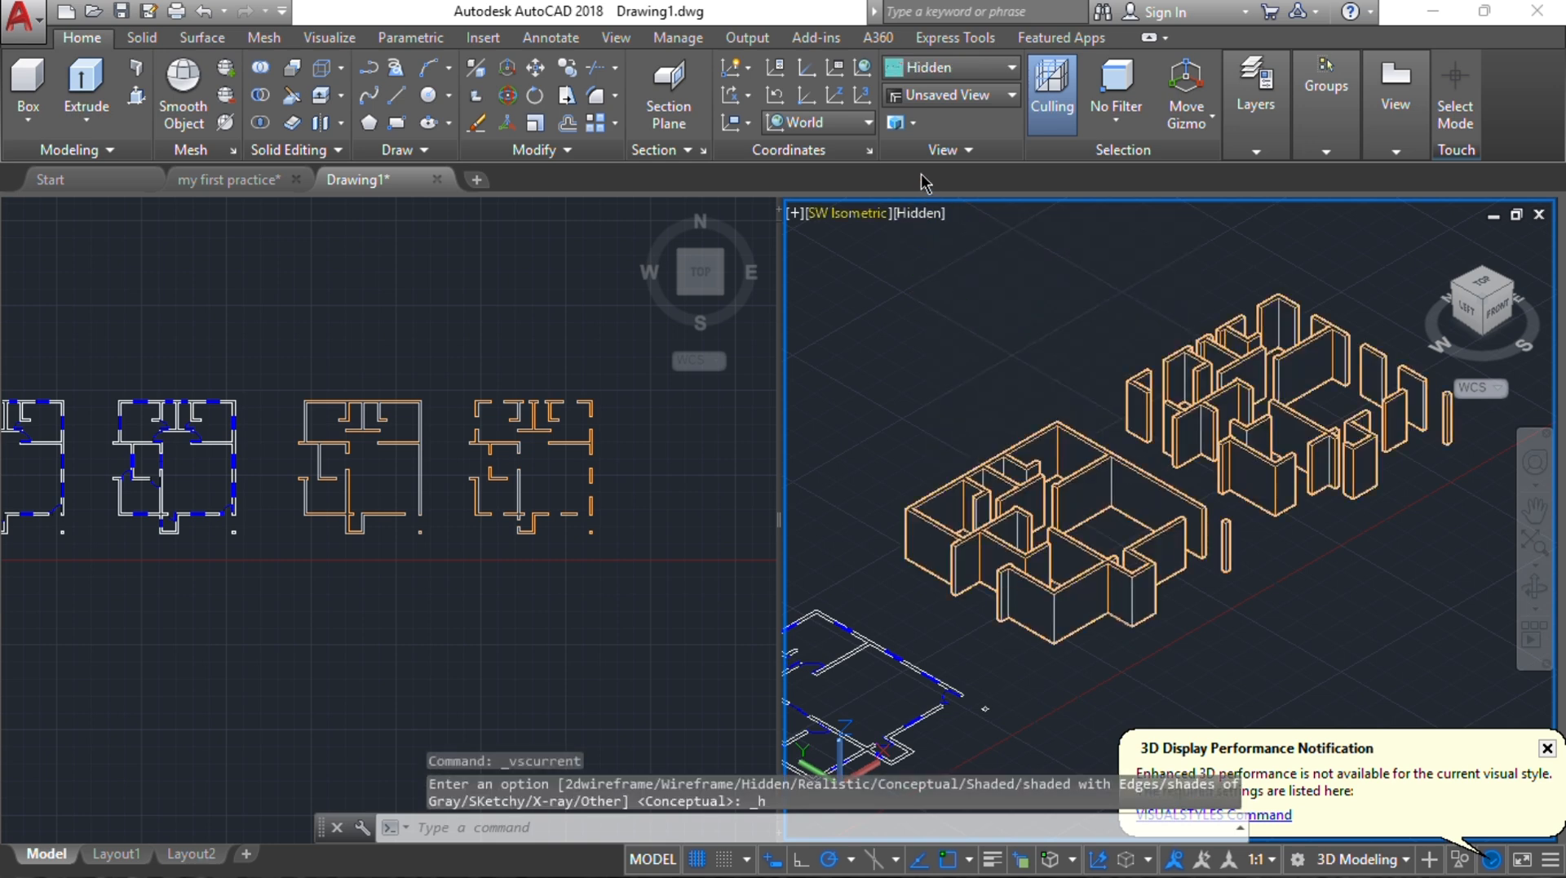
{"action": "left_click", "coordinate": [914, 213]}
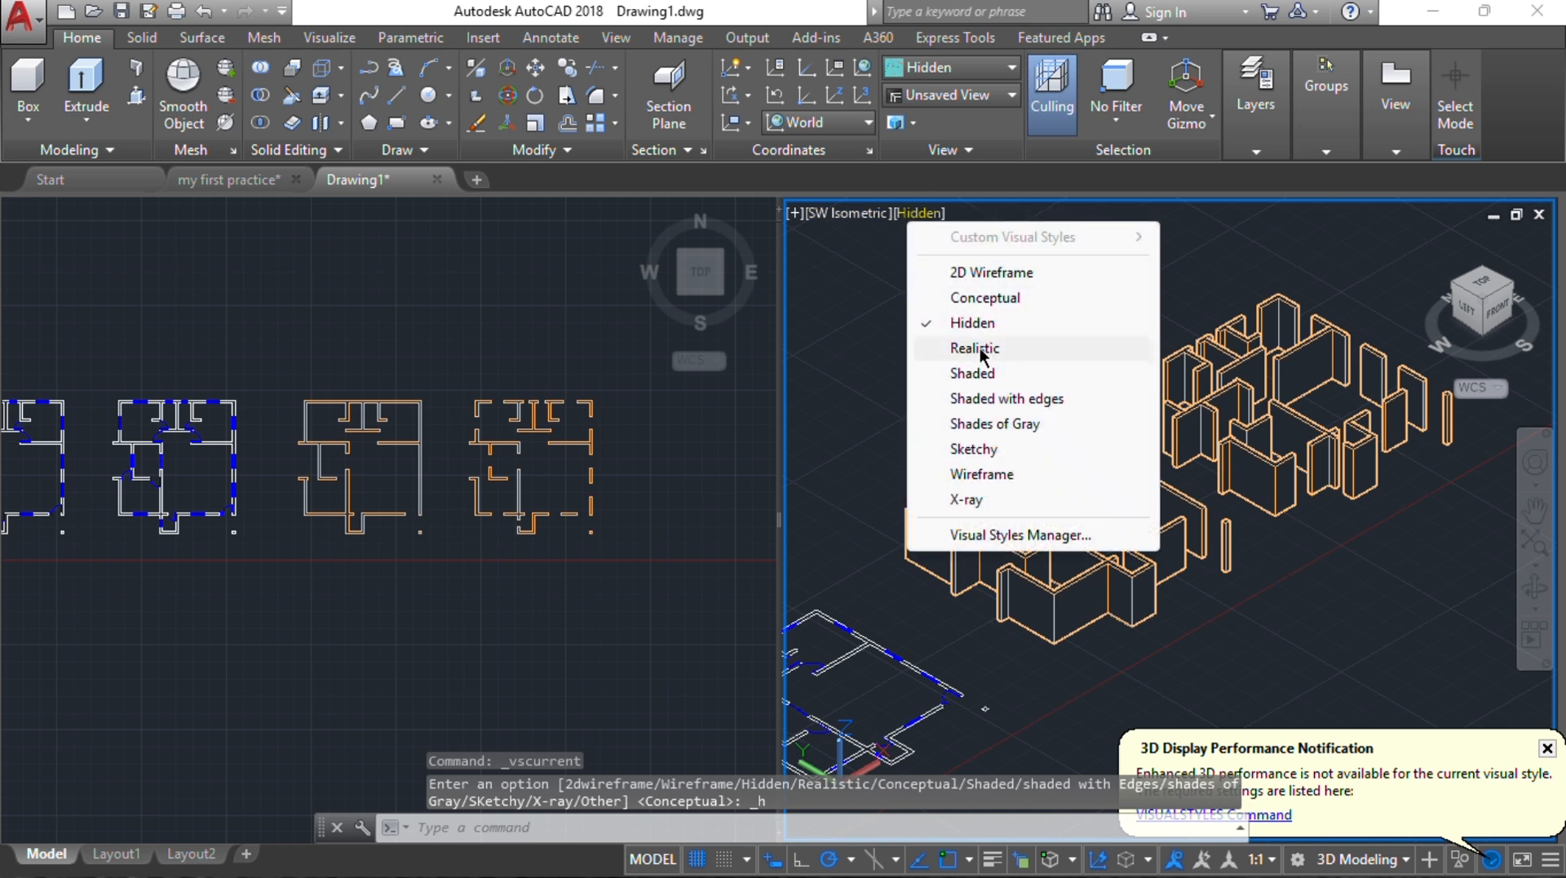
{"action": "left_click", "coordinate": [982, 353]}
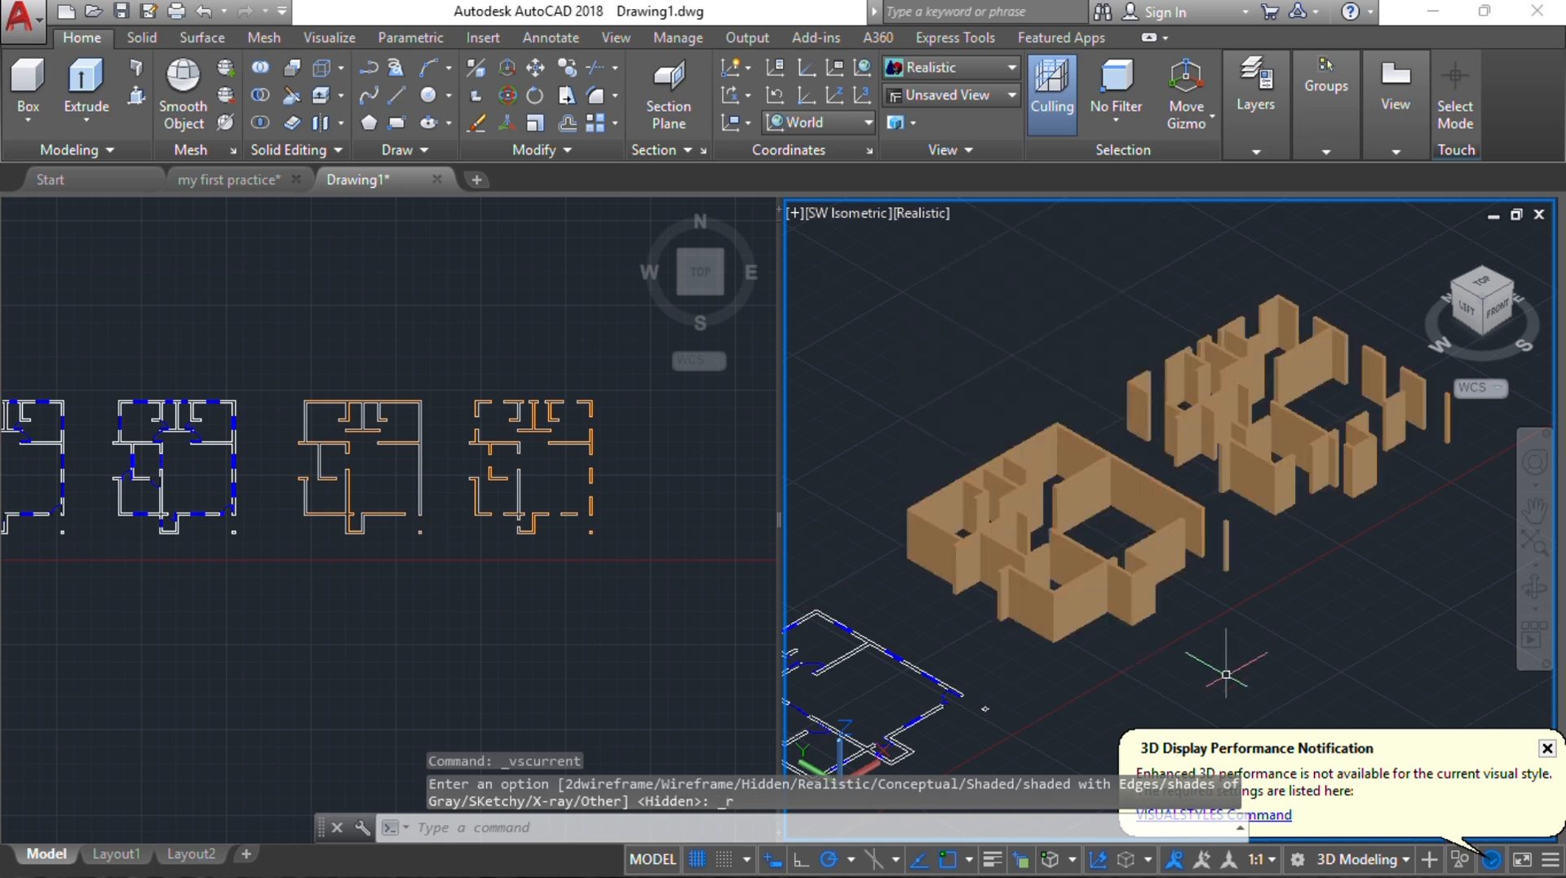
Step: Examine the extruded walls' corners, junctions and openings up close in the isometric viewport
{"action": "scroll", "coordinate": [1164, 573], "scroll_direction": "up", "scroll_amount": 2}
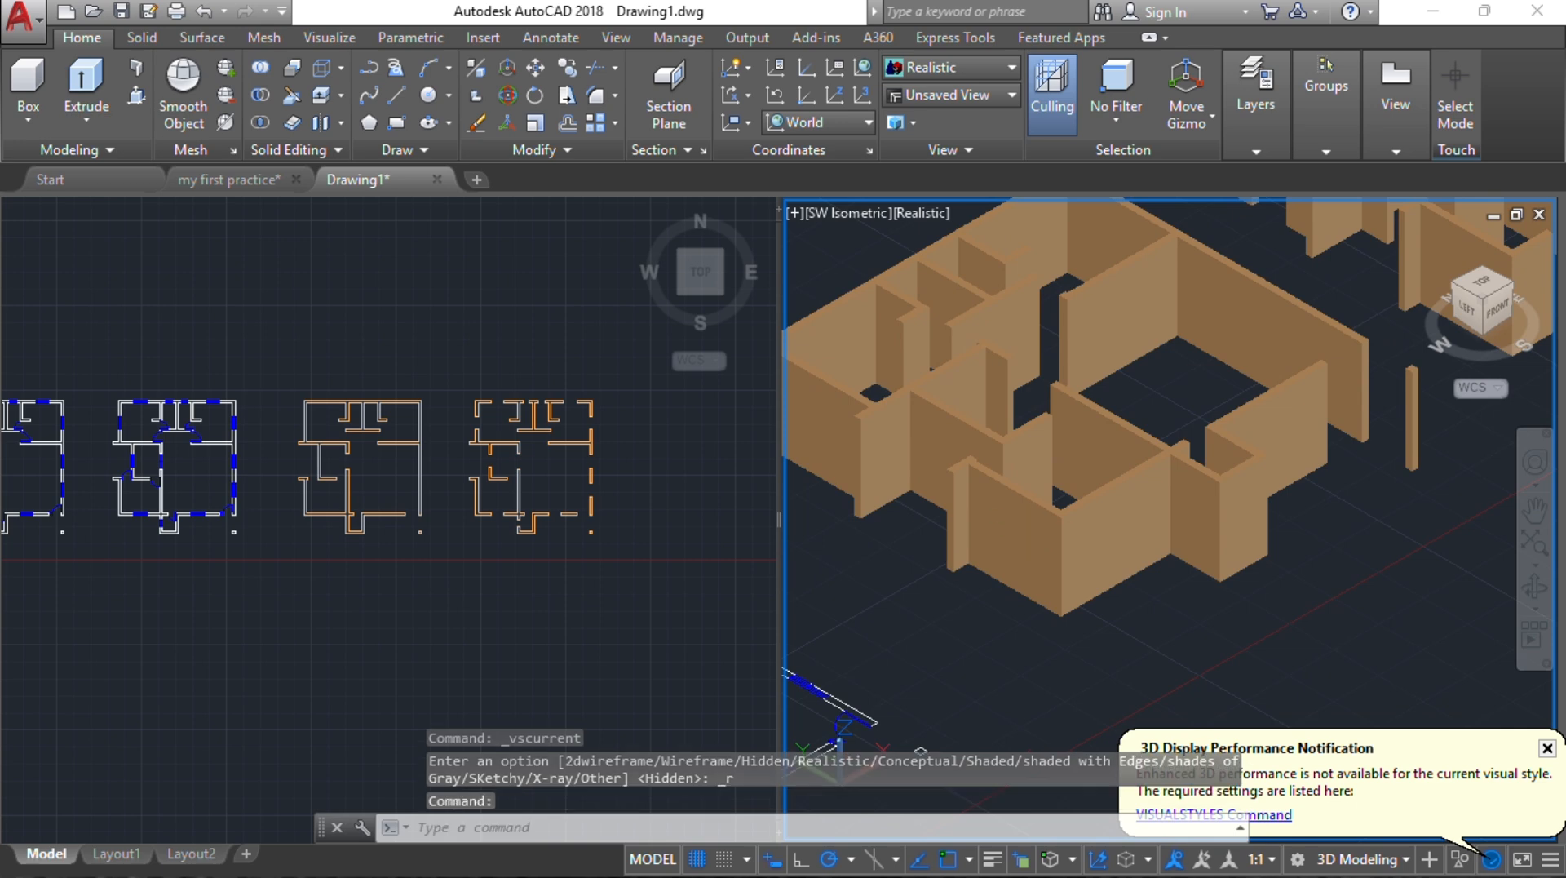
{"action": "middle_click_drag", "start_coordinate": [1022, 515], "coordinate": [1332, 377]}
{"action": "scroll", "coordinate": [1329, 324], "scroll_direction": "up", "scroll_amount": 1}
{"action": "middle_click_drag", "start_coordinate": [1329, 324], "coordinate": [1026, 515]}
{"action": "key", "text": "Escape"}
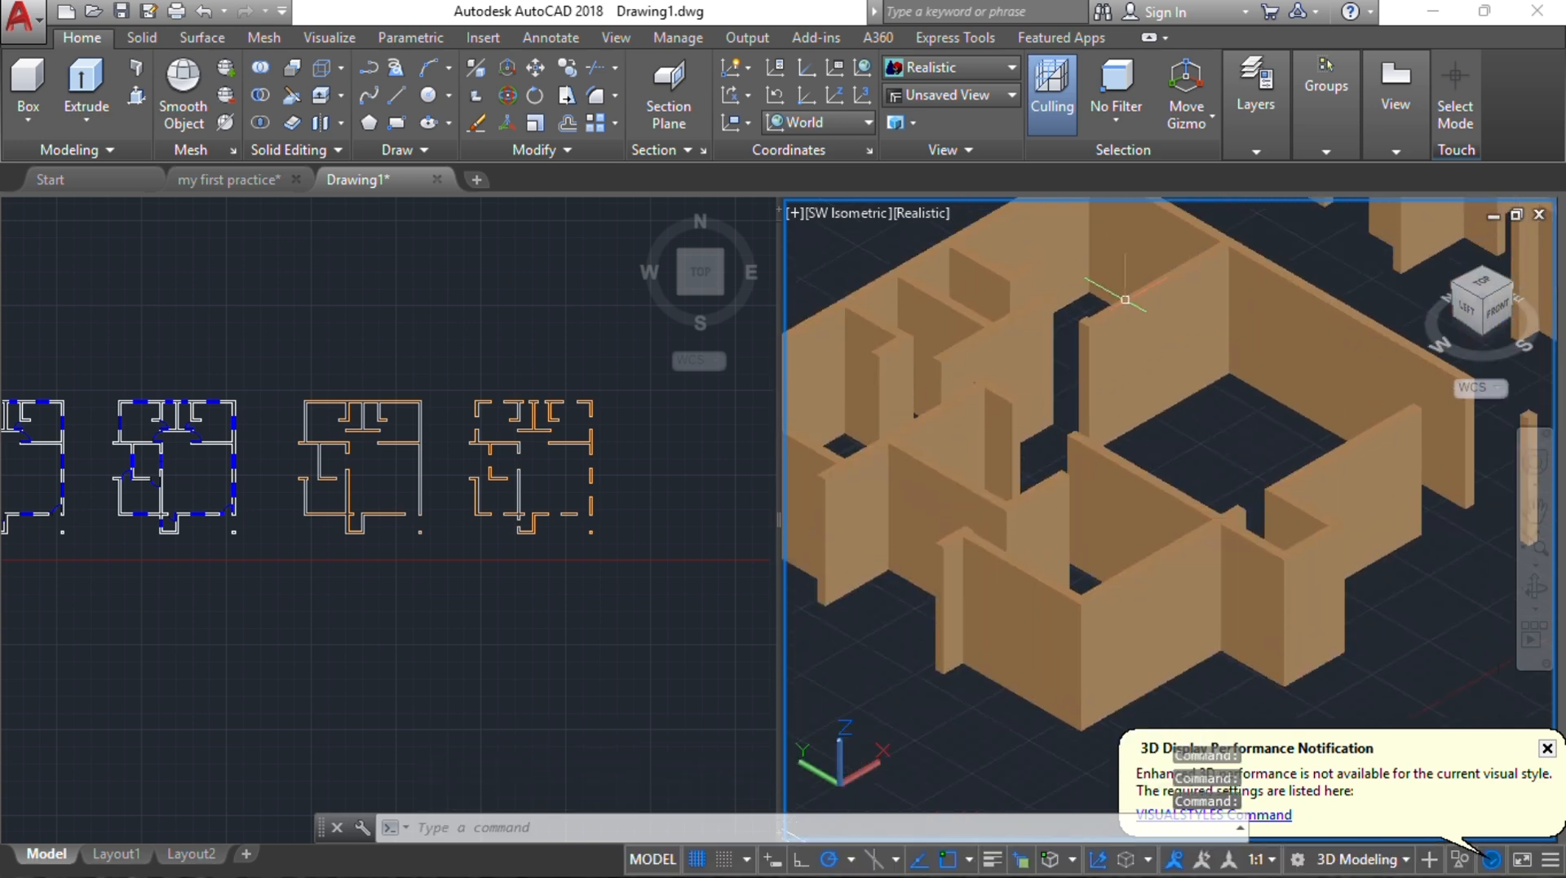
{"action": "scroll", "coordinate": [1010, 523], "scroll_direction": "down", "scroll_amount": 2}
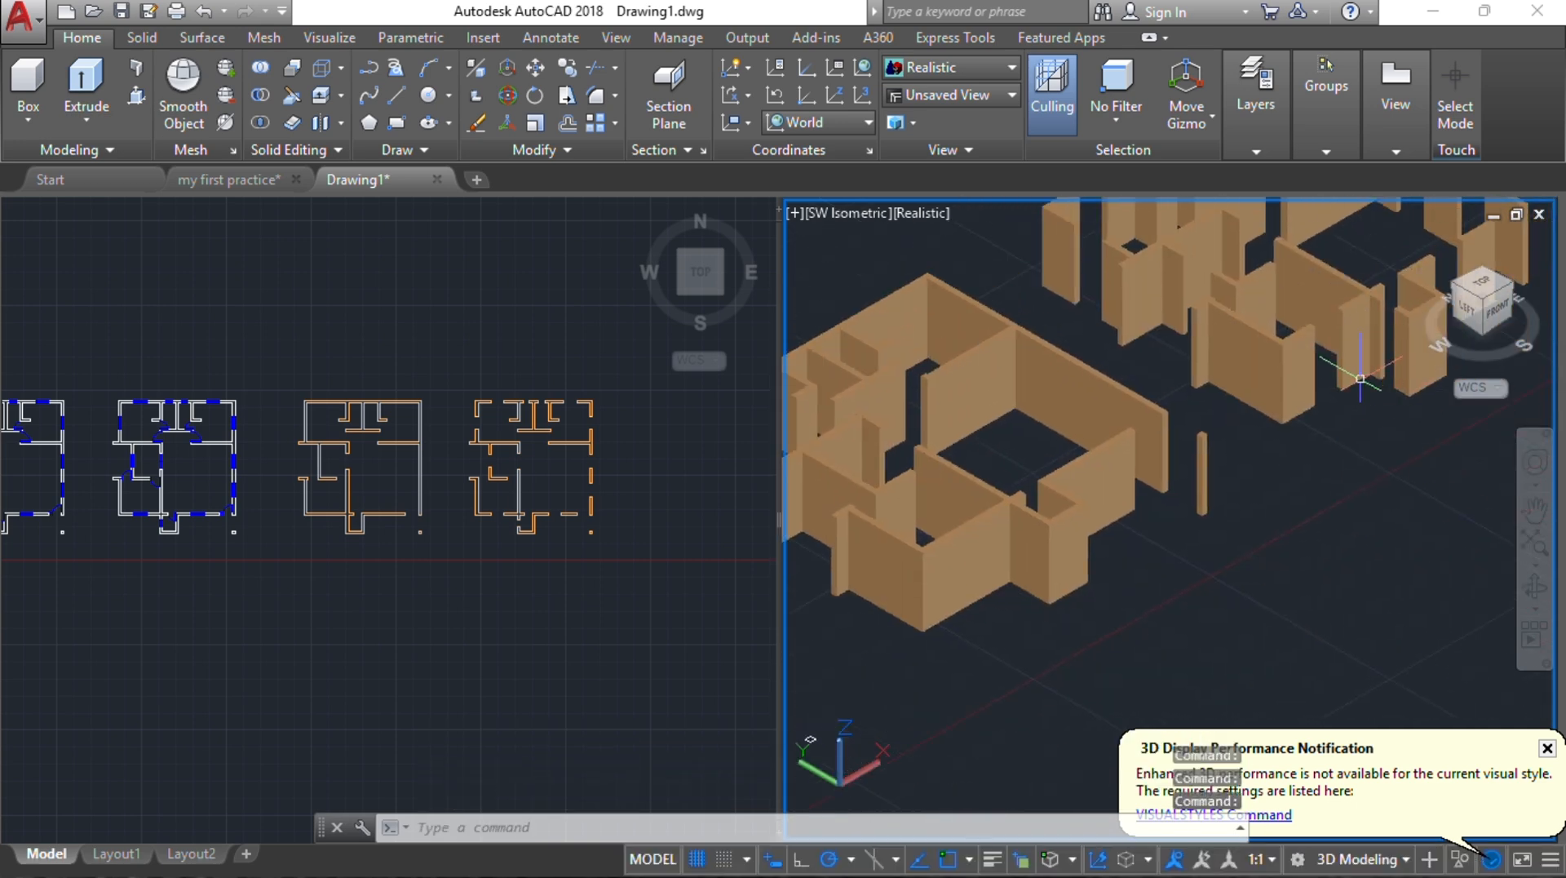
{"action": "middle_click_drag", "start_coordinate": [1360, 377], "coordinate": [1449, 390]}
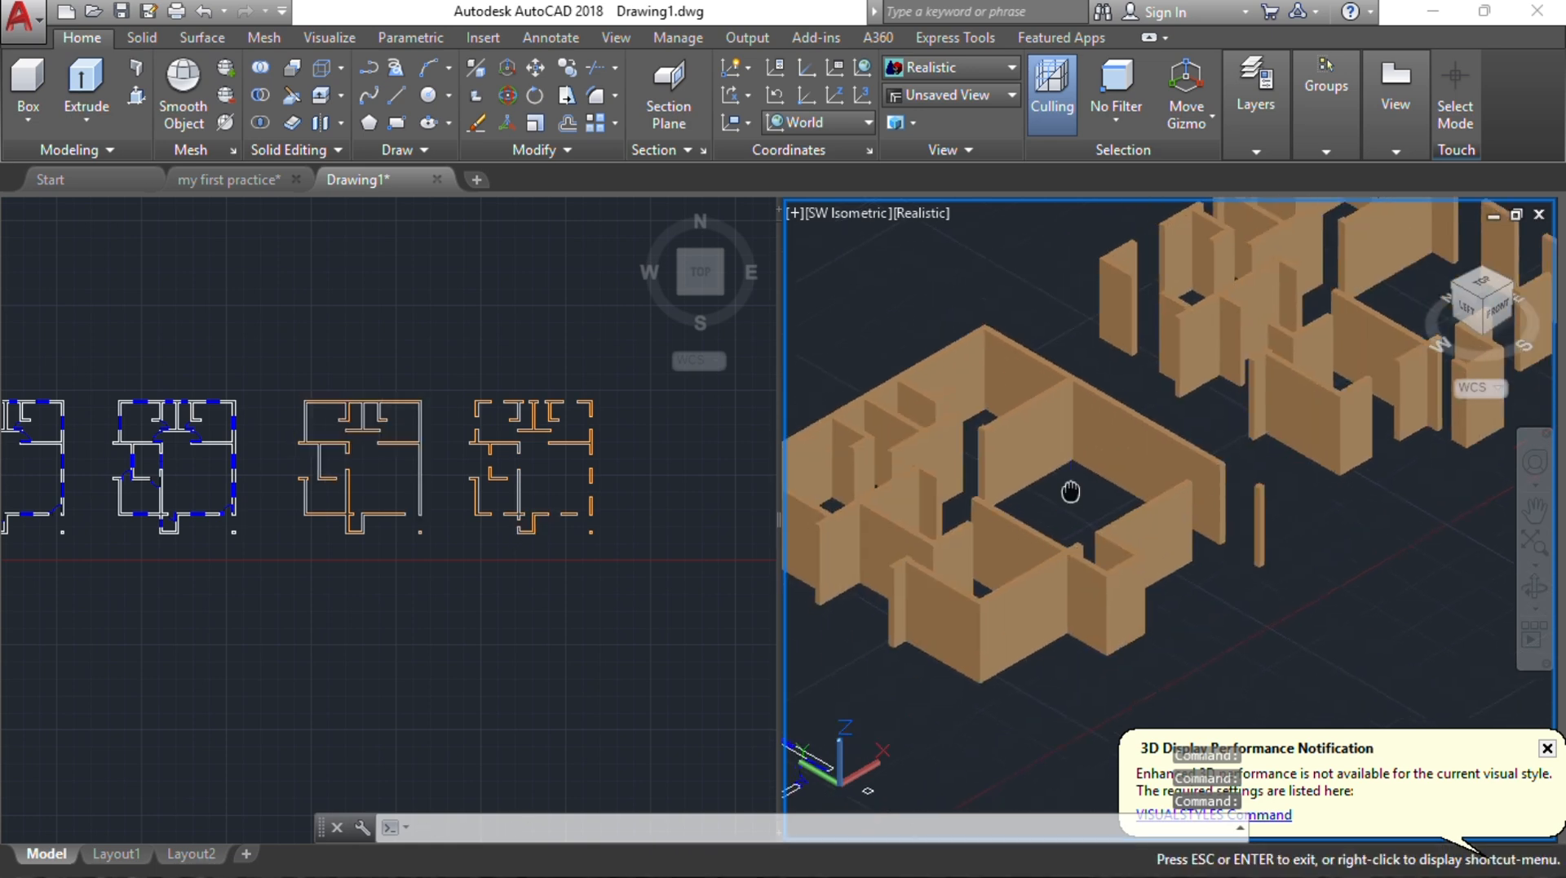
{"action": "scroll", "coordinate": [1072, 506], "scroll_direction": "up", "scroll_amount": 5}
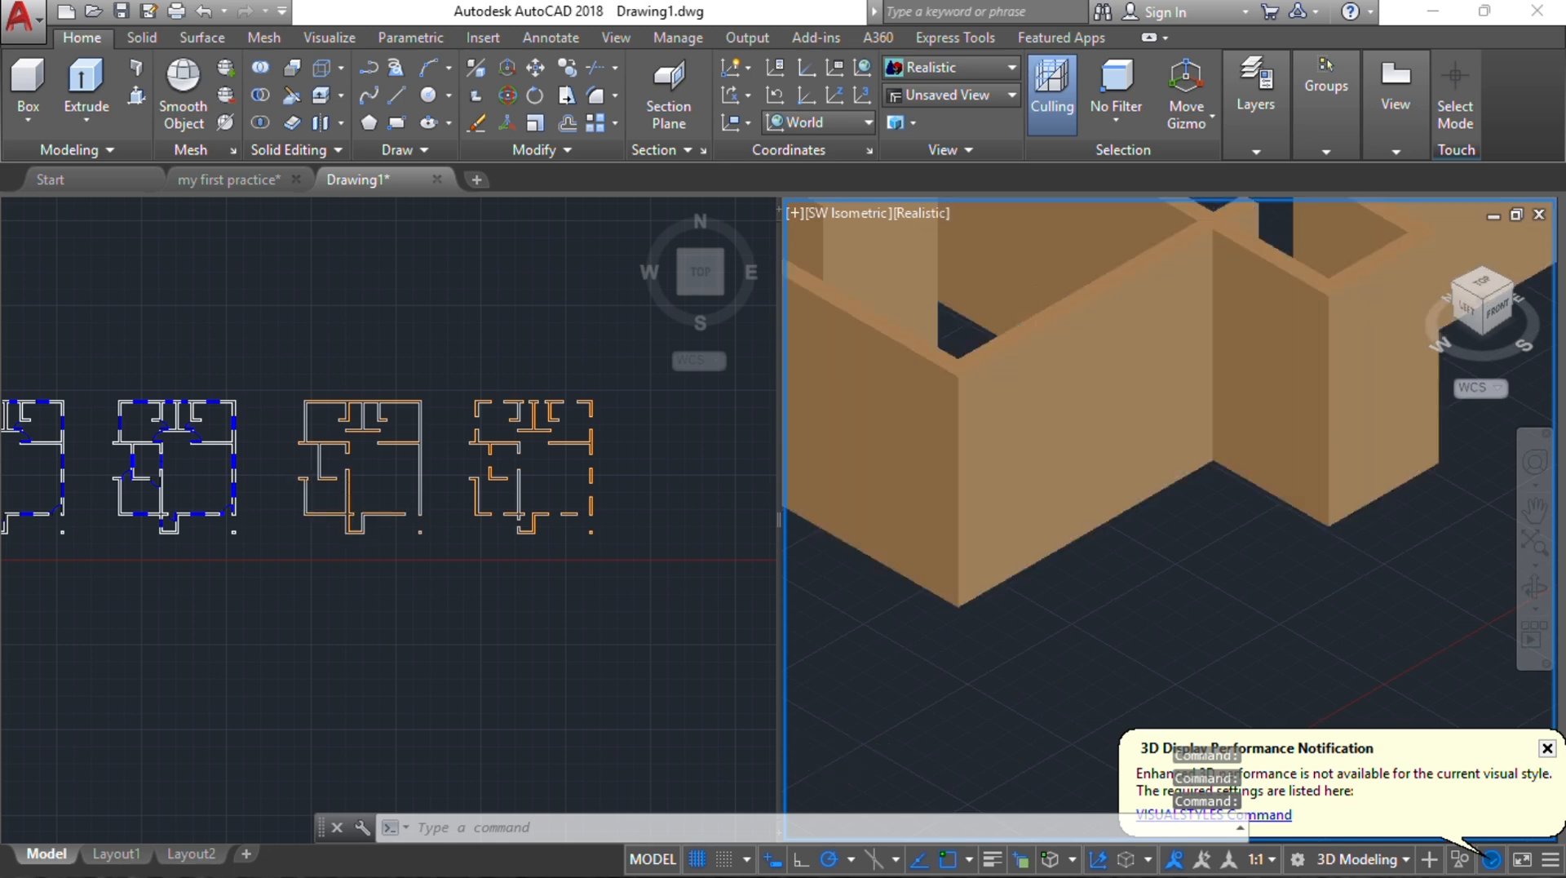
{"action": "scroll", "coordinate": [1035, 333], "scroll_direction": "up", "scroll_amount": 4}
{"action": "middle_click_drag", "start_coordinate": [1041, 309], "coordinate": [1151, 354]}
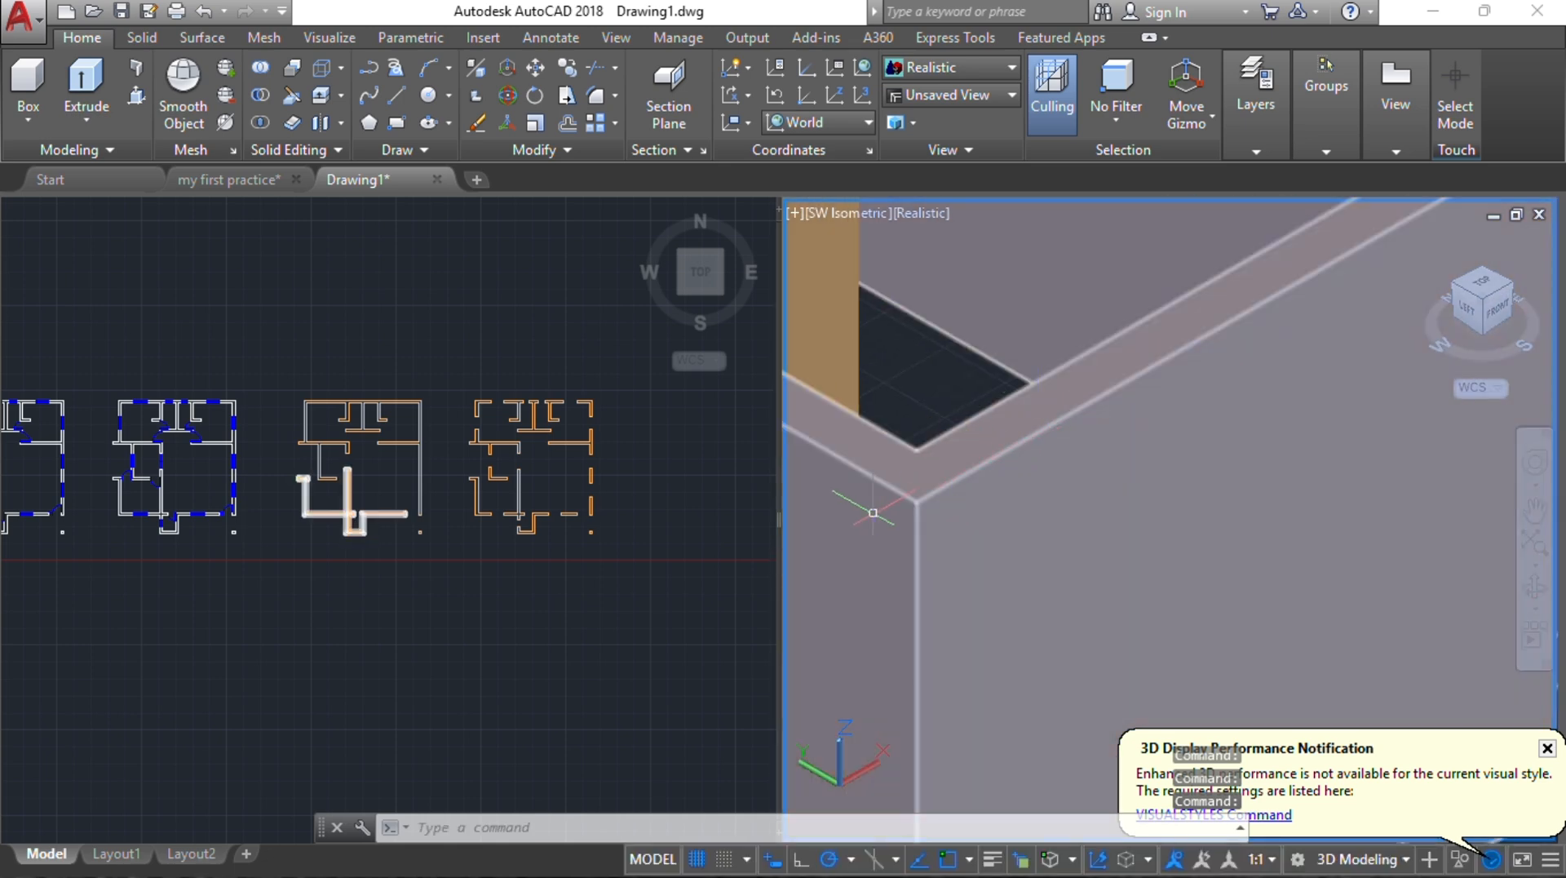
{"action": "scroll", "coordinate": [974, 438], "scroll_direction": "down", "scroll_amount": 5}
{"action": "scroll", "coordinate": [1061, 424], "scroll_direction": "up", "scroll_amount": 6}
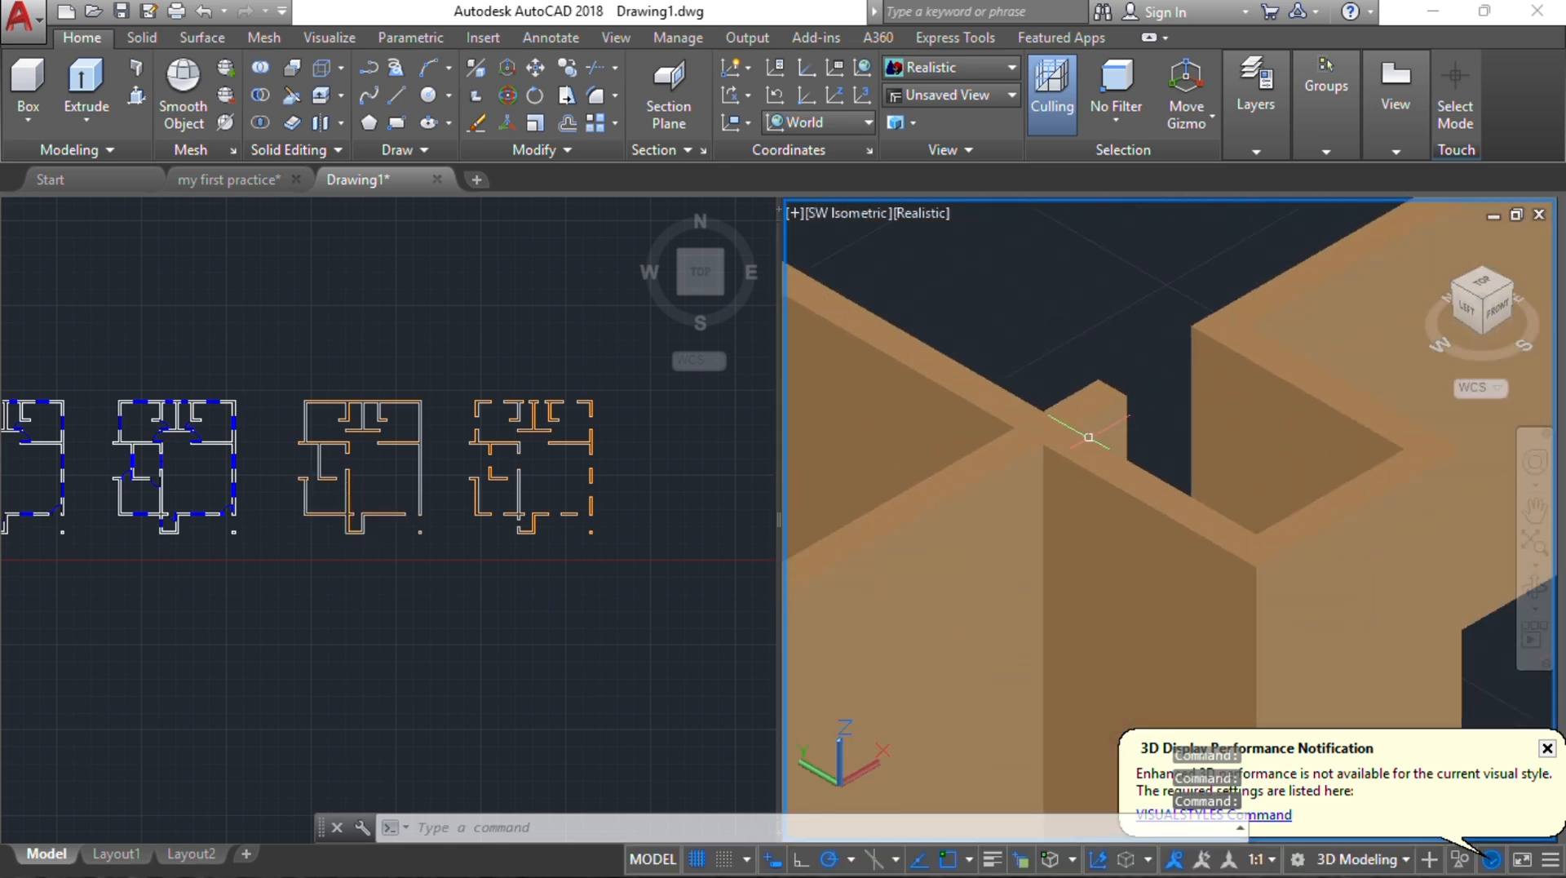
{"action": "scroll", "coordinate": [1037, 438], "scroll_direction": "down", "scroll_amount": 5}
Step: Select a wall polyline of the original floor plan and all similar polylines in the isometric viewport
{"action": "middle_click_drag", "start_coordinate": [1036, 438], "coordinate": [1291, 458]}
{"action": "left_click", "coordinate": [826, 282]}
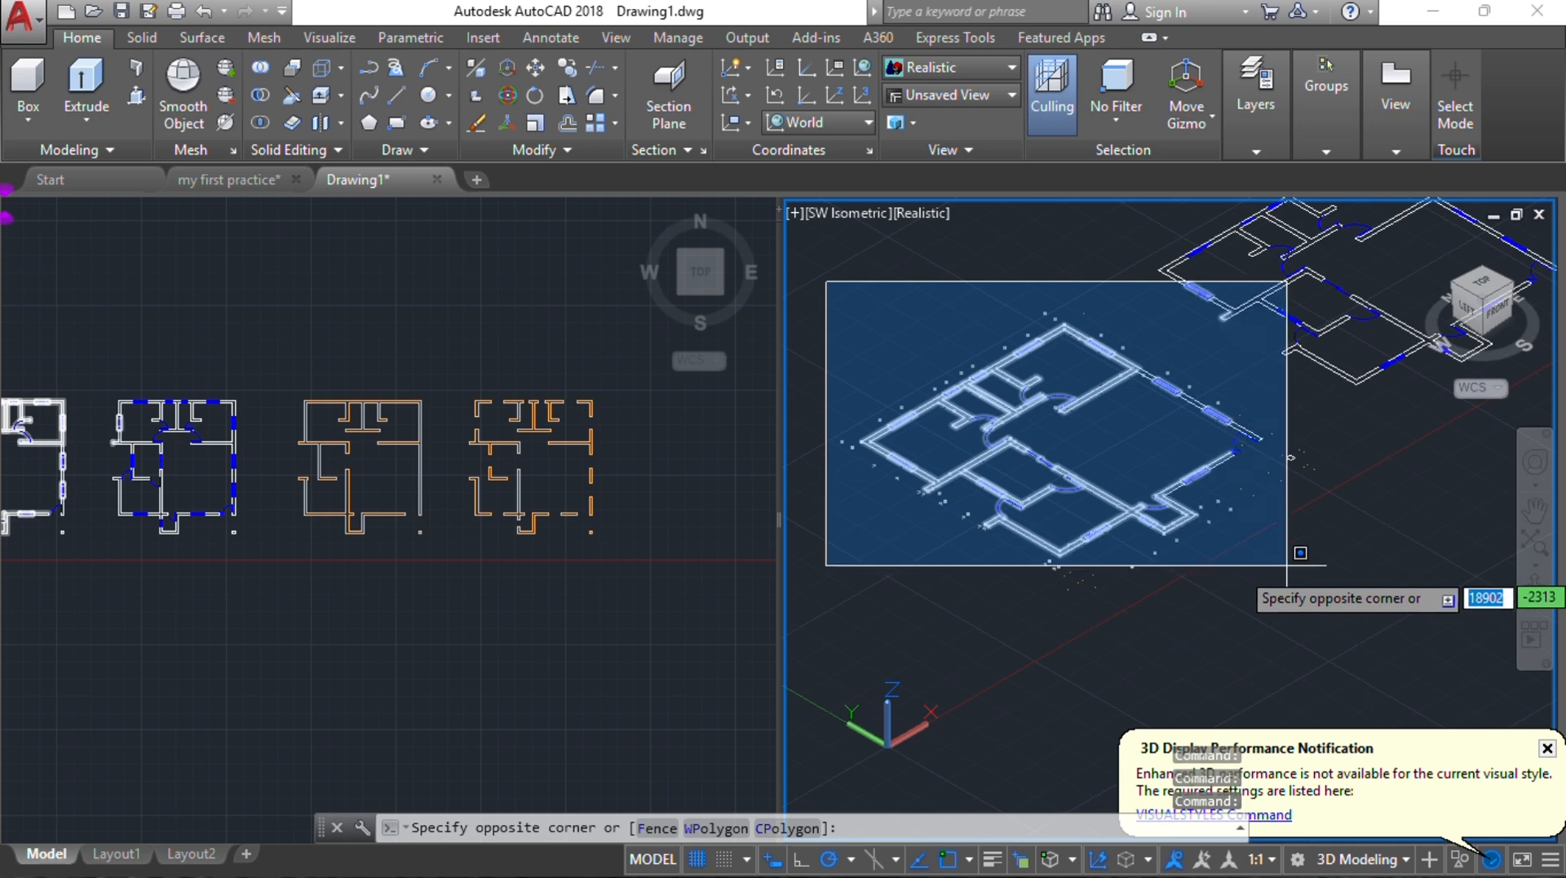
{"action": "left_click", "coordinate": [897, 297]}
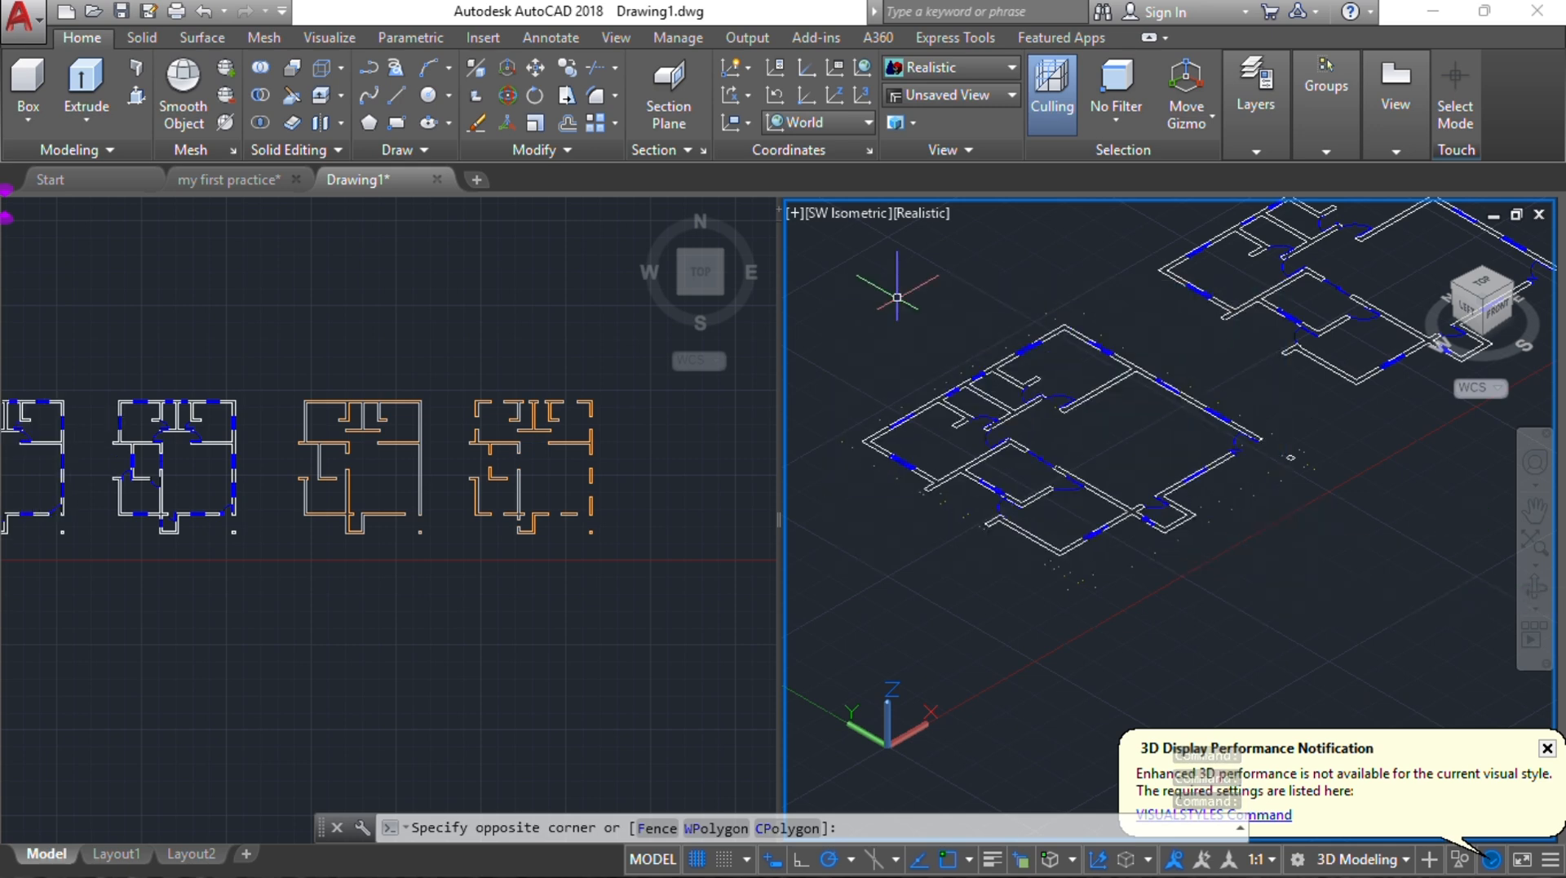
{"action": "left_click", "coordinate": [1067, 328]}
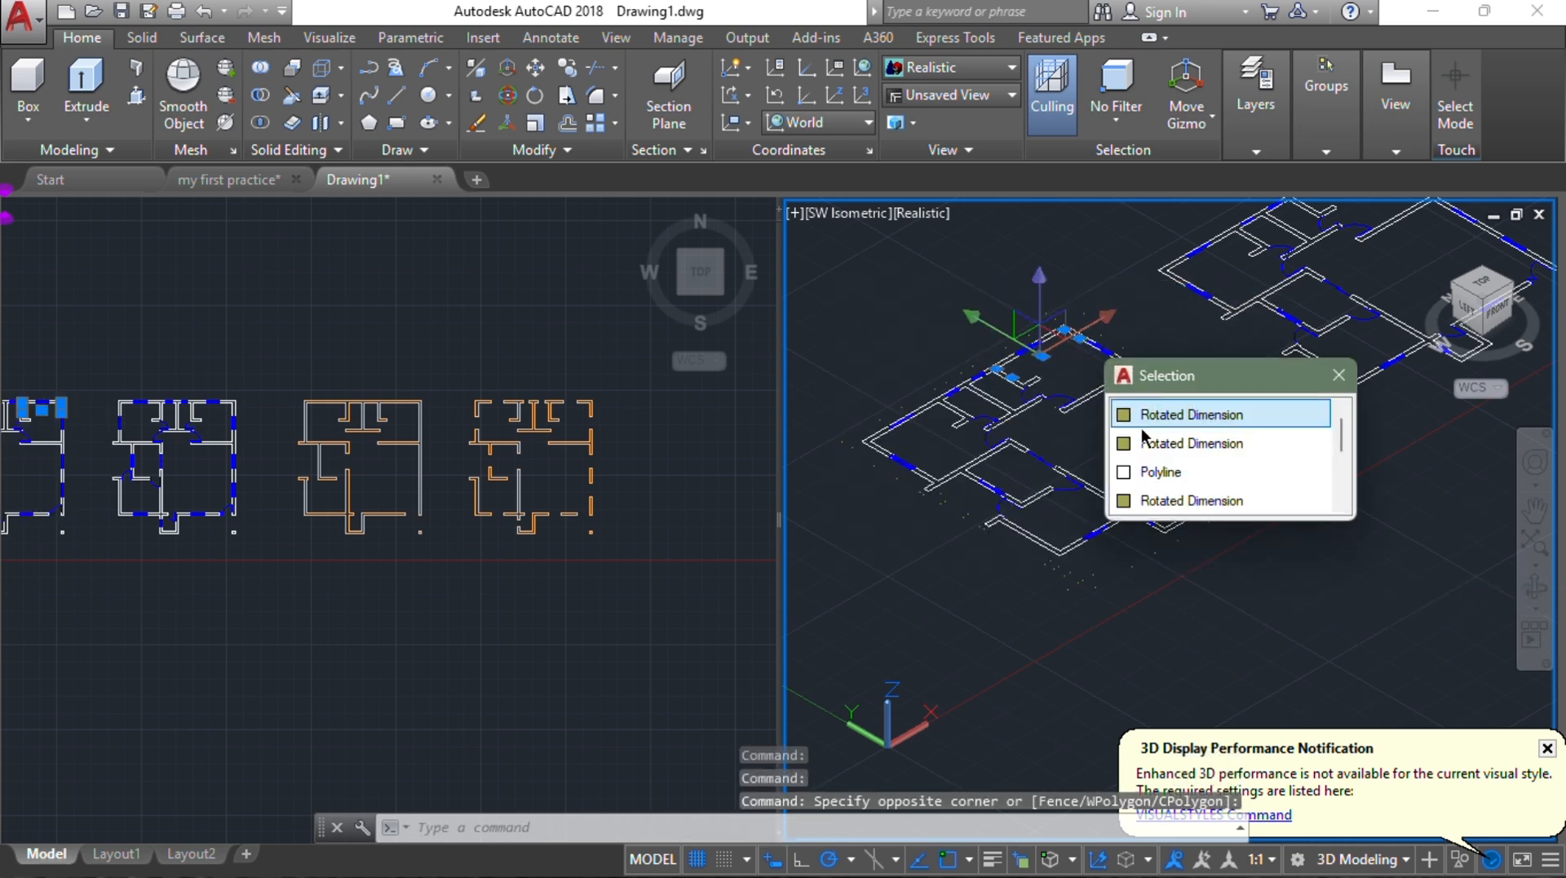
{"action": "left_click", "coordinate": [1159, 472]}
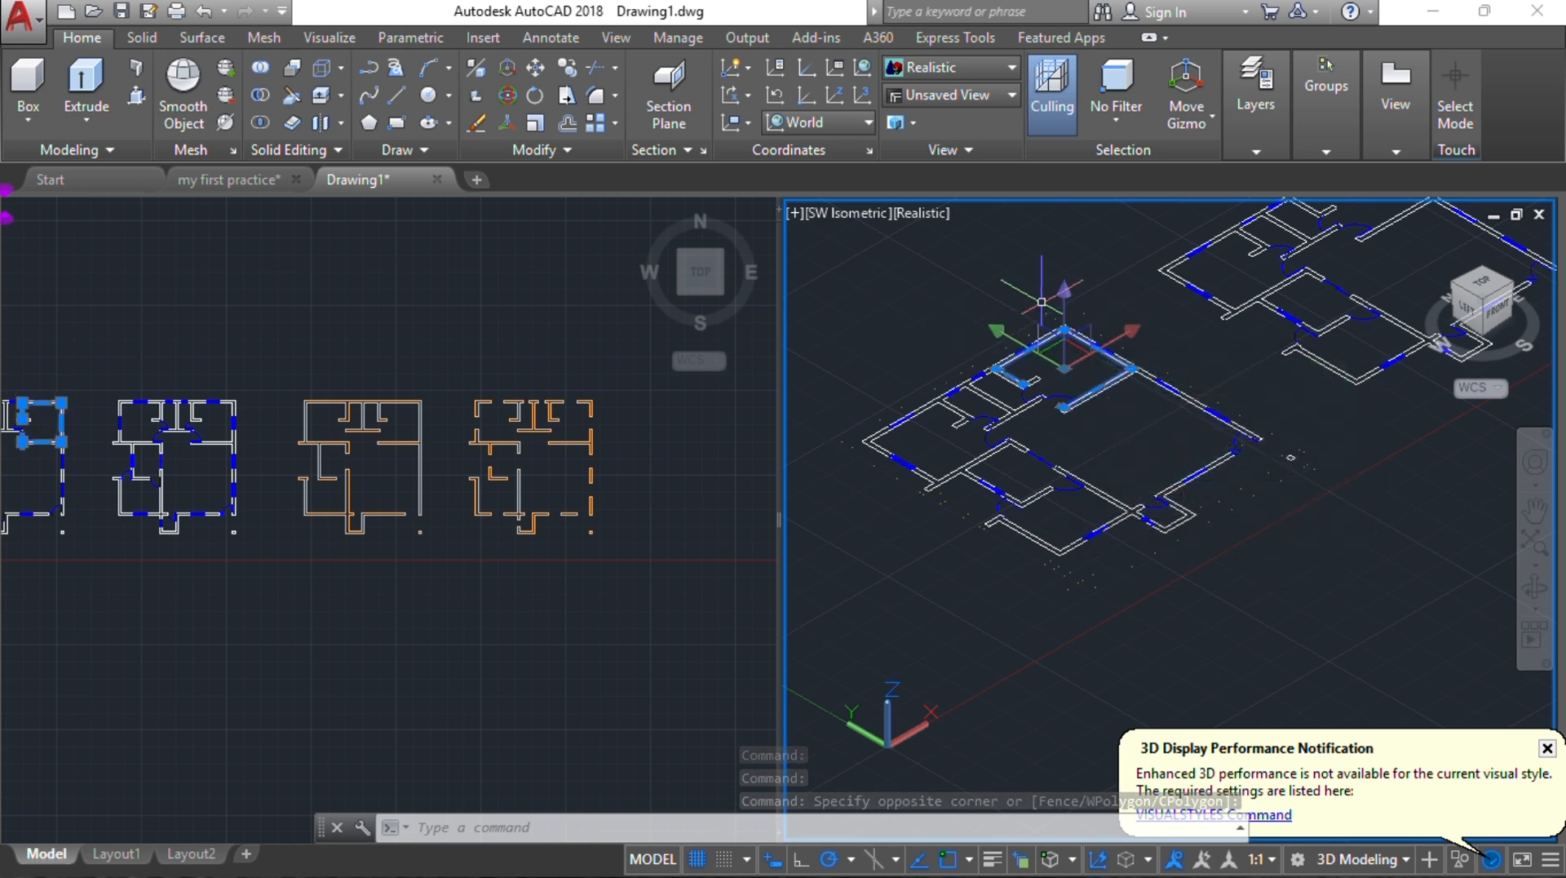
{"action": "scroll", "coordinate": [1052, 318], "scroll_direction": "up", "scroll_amount": 10}
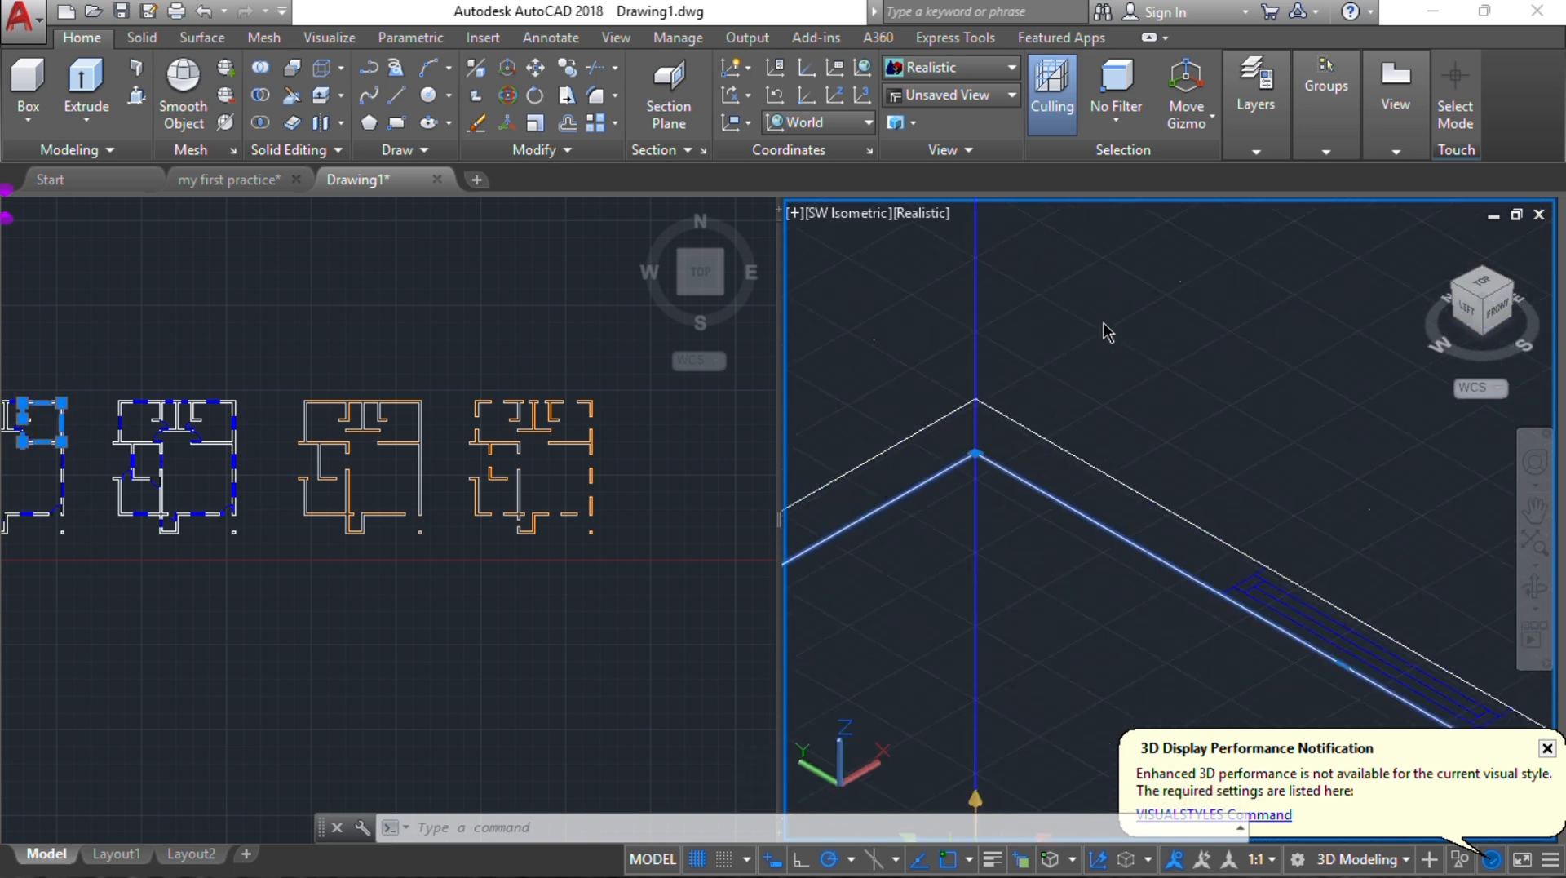
{"action": "right_click", "coordinate": [1104, 325]}
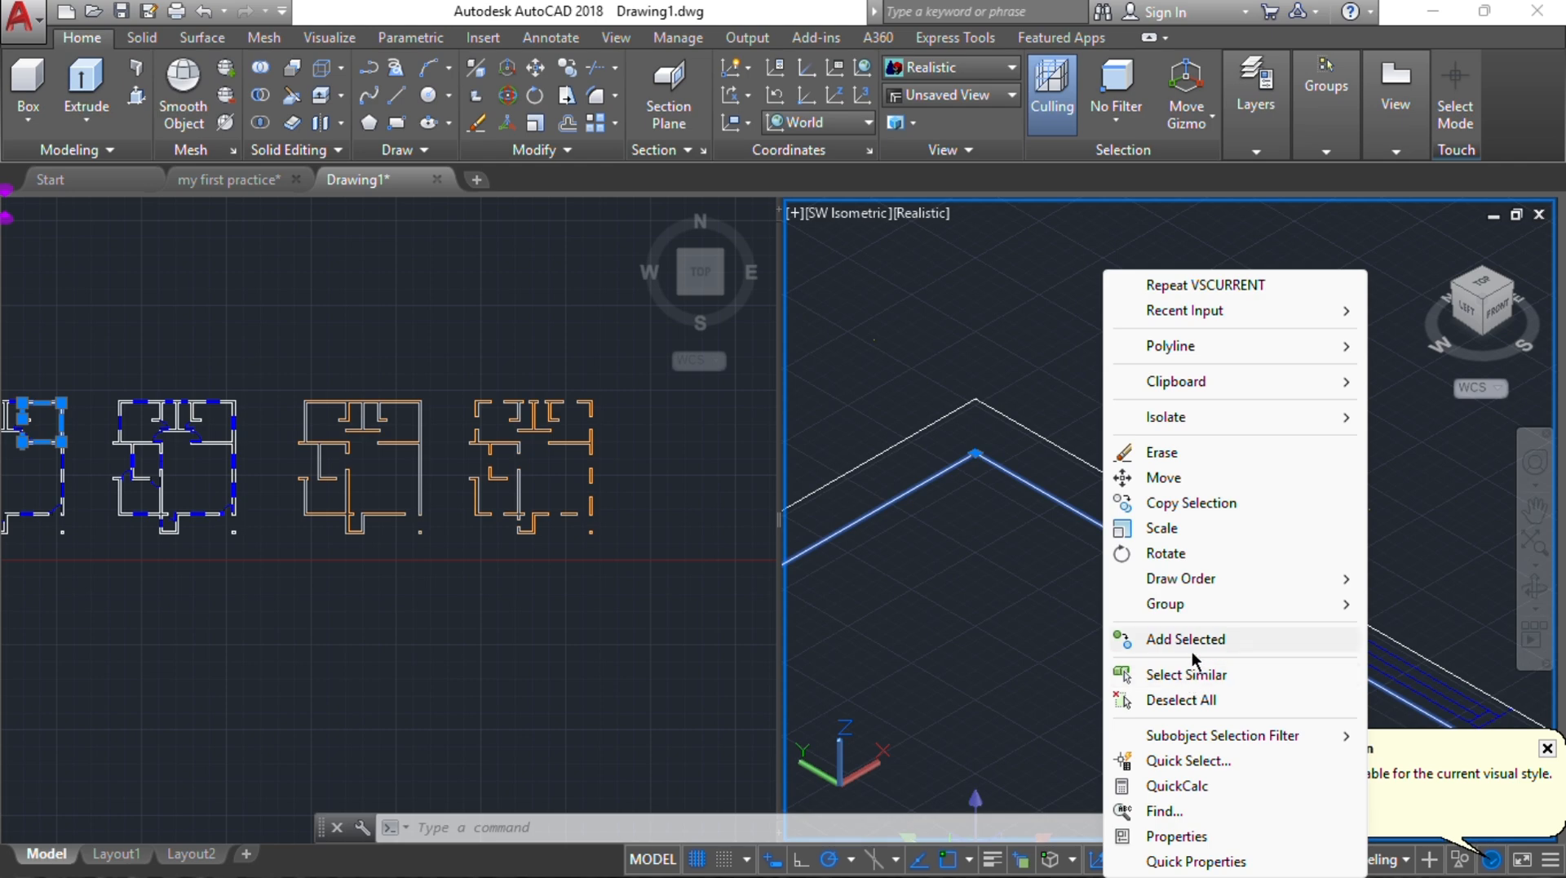
{"action": "left_click", "coordinate": [1187, 674]}
{"action": "scroll", "coordinate": [1192, 650], "scroll_direction": "down", "scroll_amount": 5}
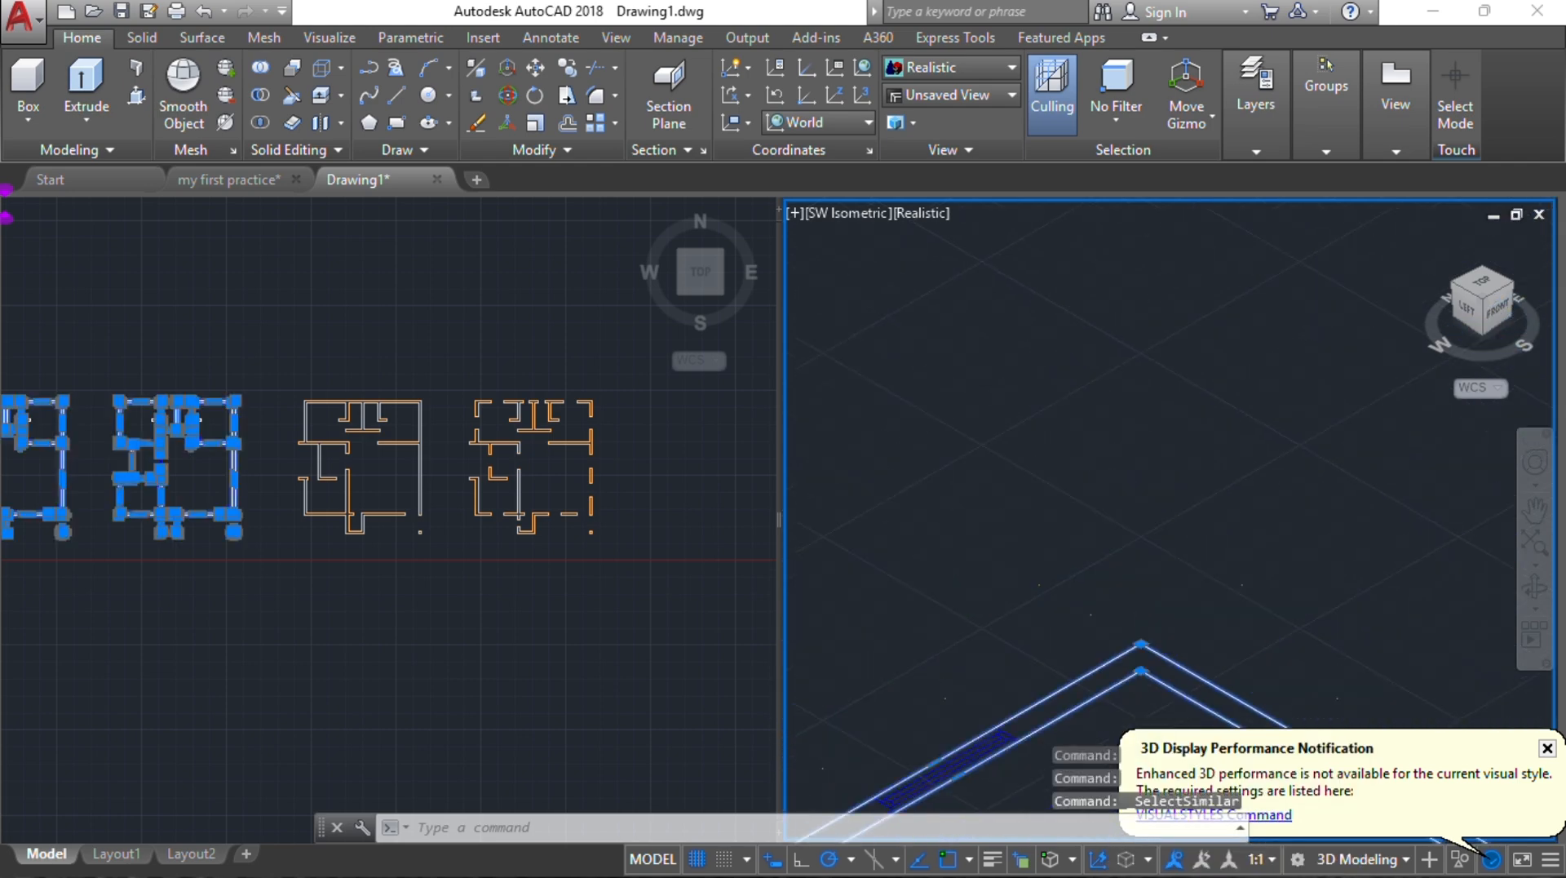
{"action": "scroll", "coordinate": [1142, 571], "scroll_direction": "down", "scroll_amount": 8}
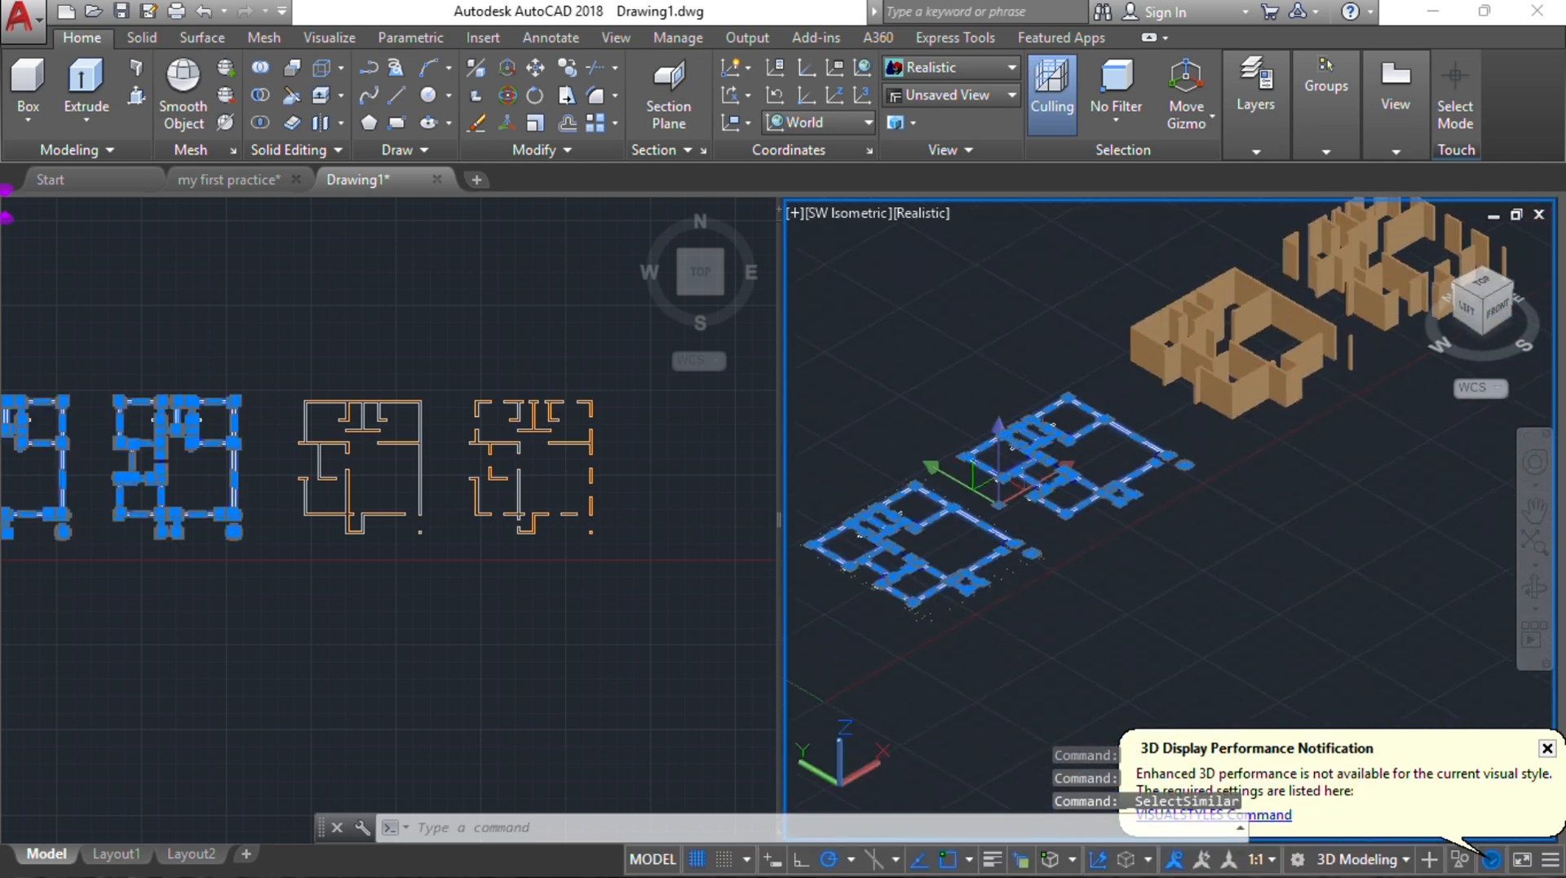
{"action": "scroll", "coordinate": [1011, 445], "scroll_direction": "up", "scroll_amount": 6}
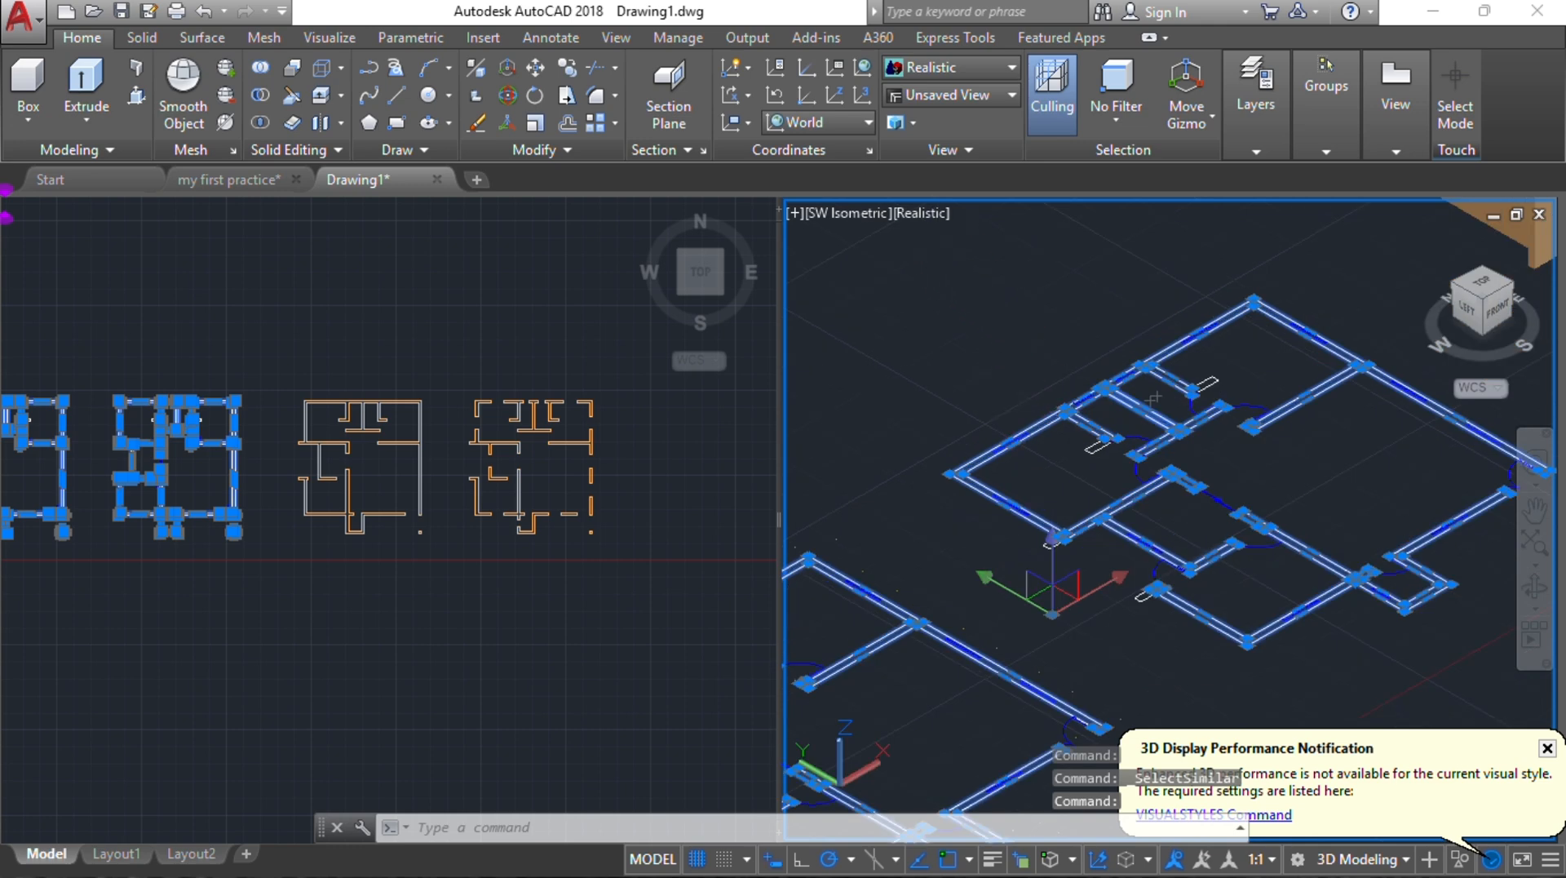
Step: Remove the second plan's polylines from the selection, keeping only the original floor plan's walls selected
{"action": "left_click", "coordinate": [931, 239]}
{"action": "left_click", "coordinate": [1064, 349]}
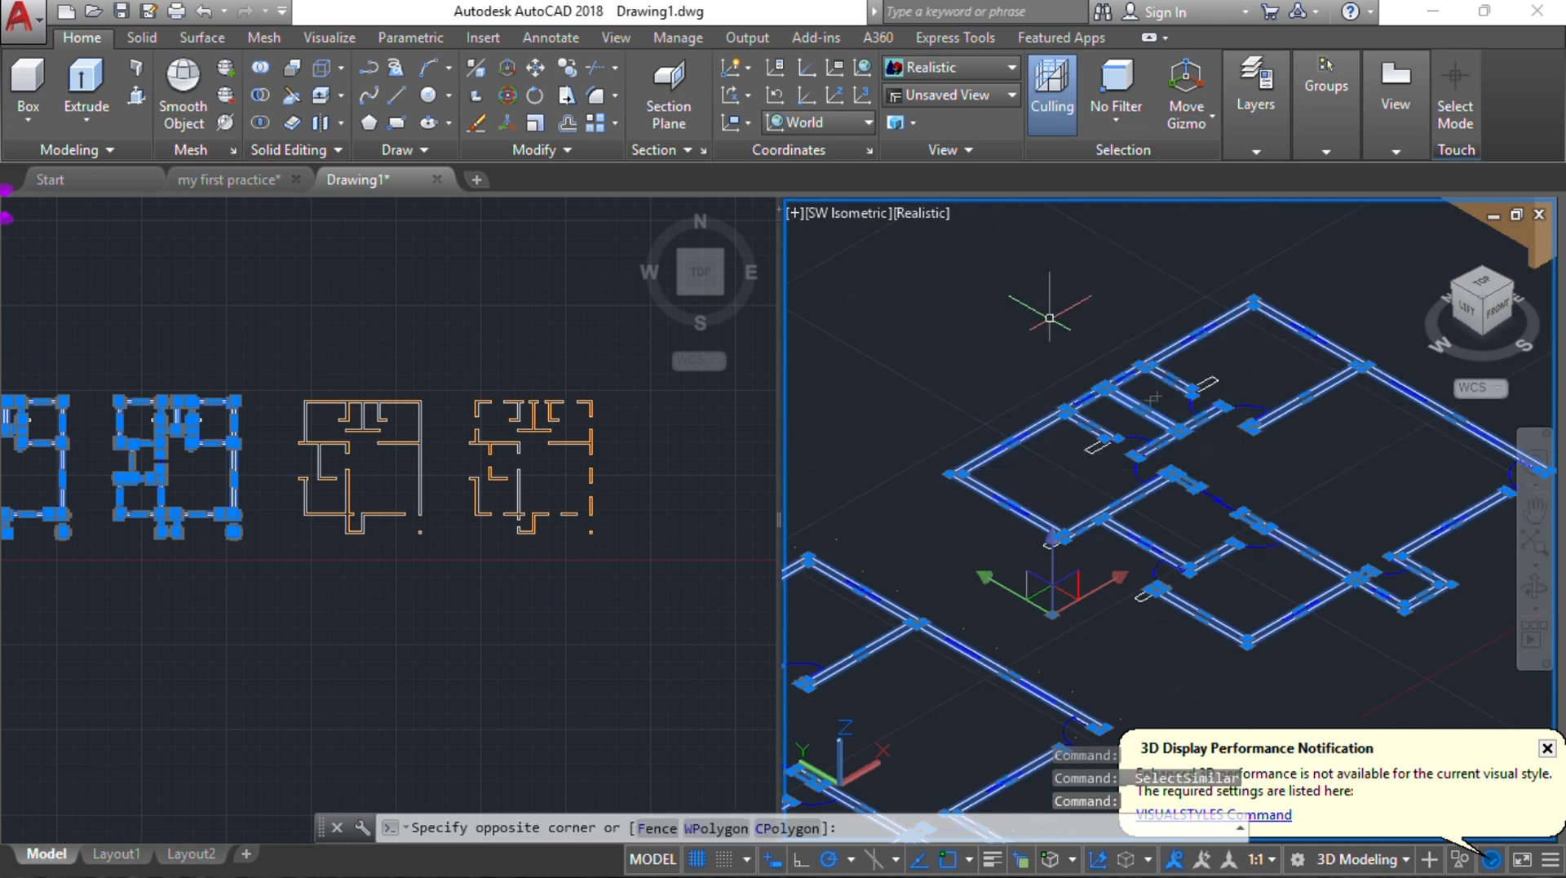
{"action": "left_click", "coordinate": [340, 574]}
{"action": "left_click", "coordinate": [96, 367], "text": "shift"}
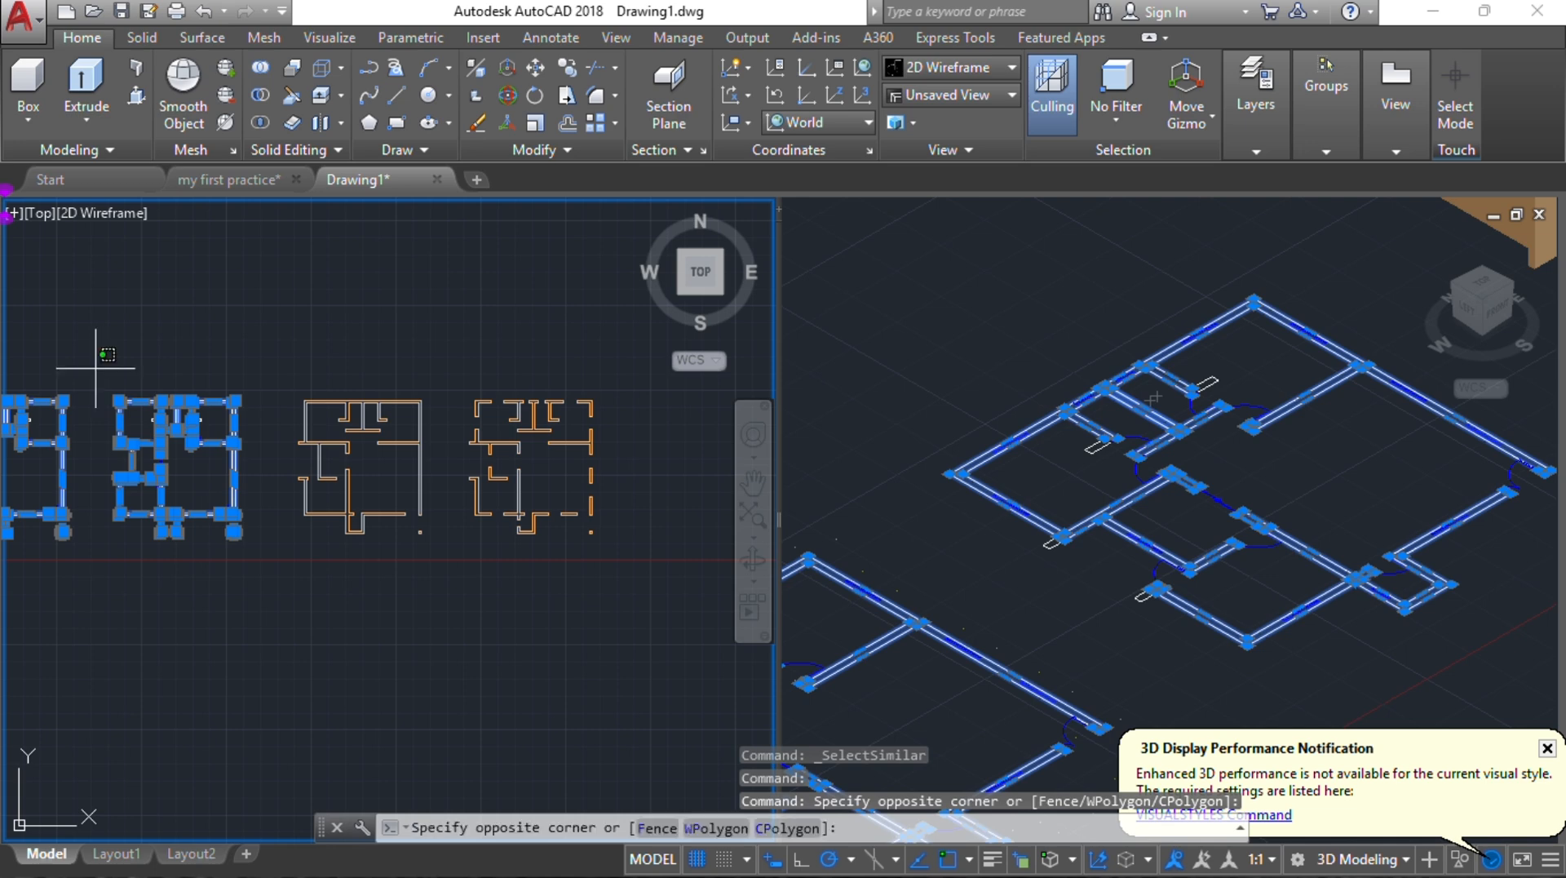
{"action": "left_click", "coordinate": [273, 566], "text": "shift"}
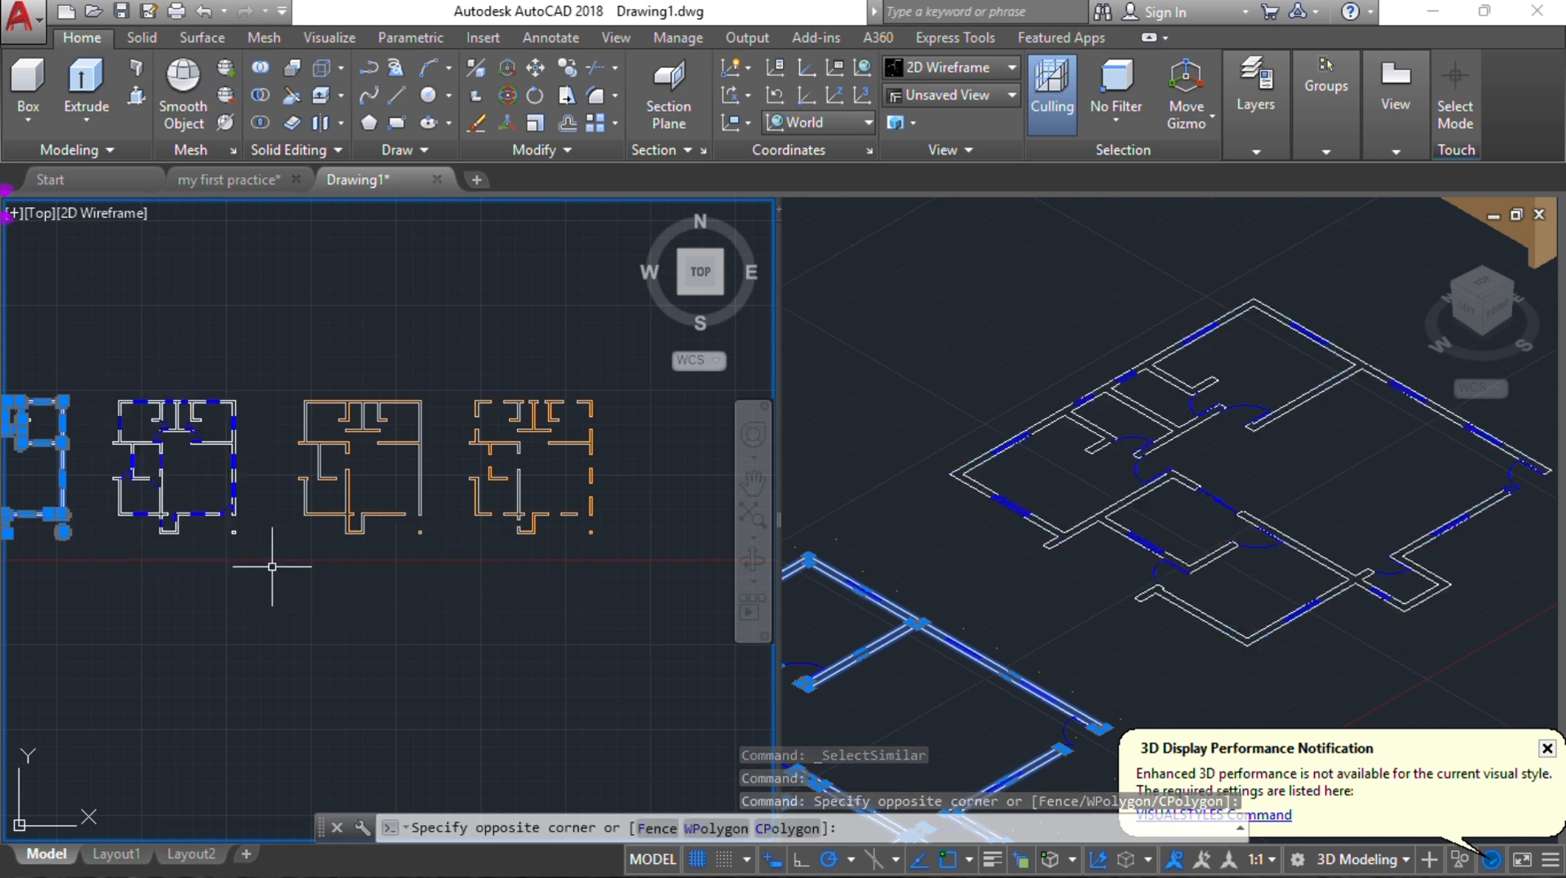
{"action": "left_click", "coordinate": [1000, 620]}
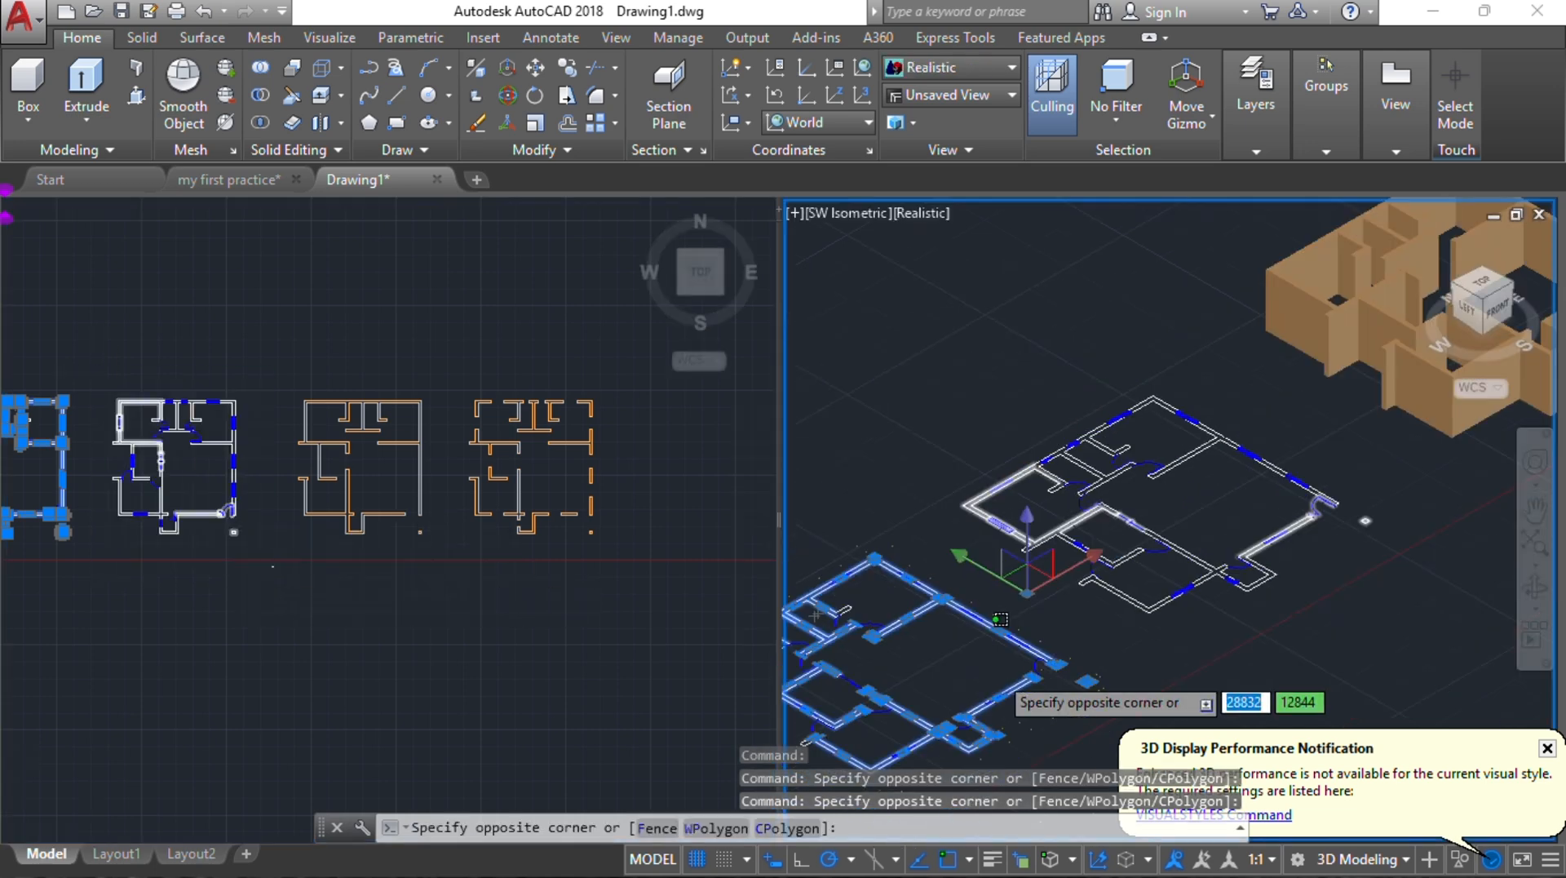
{"action": "scroll", "coordinate": [1000, 619], "scroll_direction": "down", "scroll_amount": 2}
{"action": "middle_click_drag", "start_coordinate": [1000, 619], "coordinate": [1011, 596]}
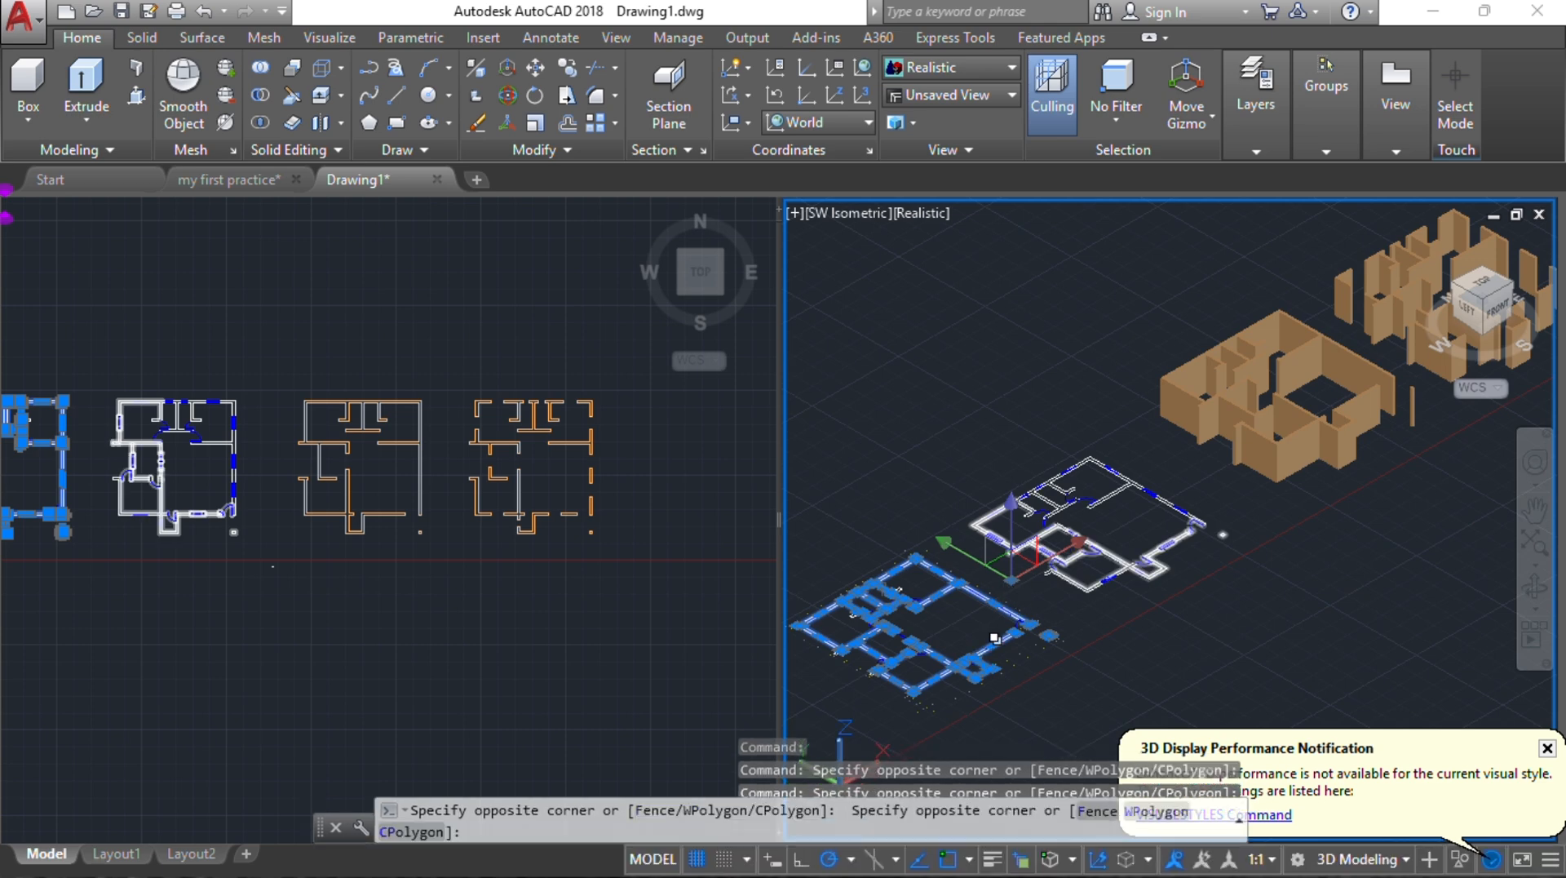
{"action": "middle_click_drag", "start_coordinate": [955, 637], "coordinate": [1094, 483]}
{"action": "key", "text": "Escape"}
{"action": "key", "text": "Escape"}
{"action": "scroll", "coordinate": [1026, 481], "scroll_direction": "up", "scroll_amount": 2}
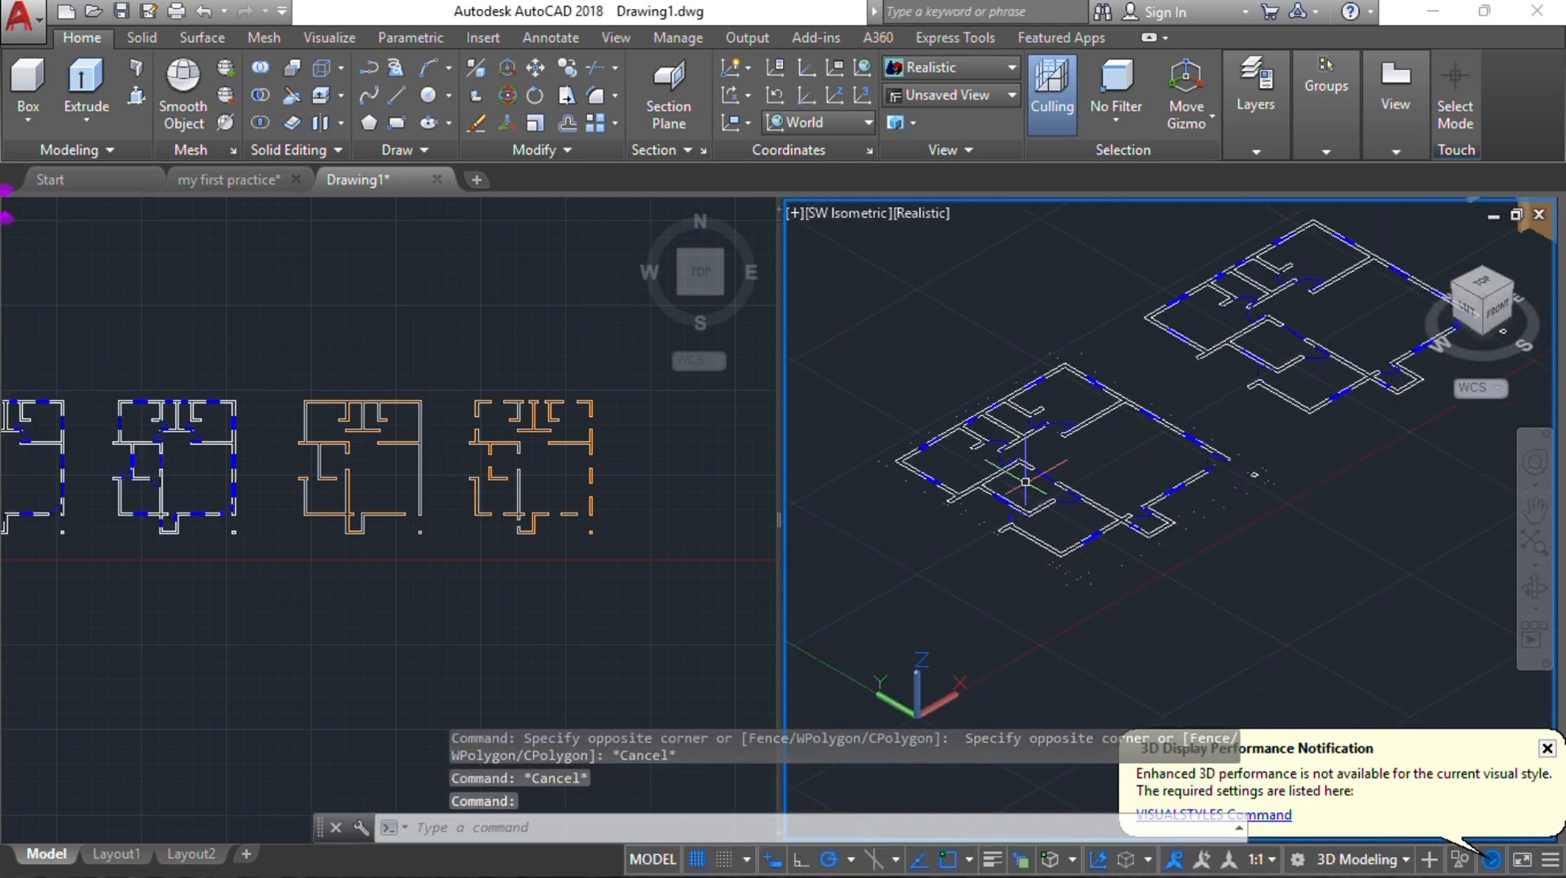
{"action": "left_click", "coordinate": [85, 81]}
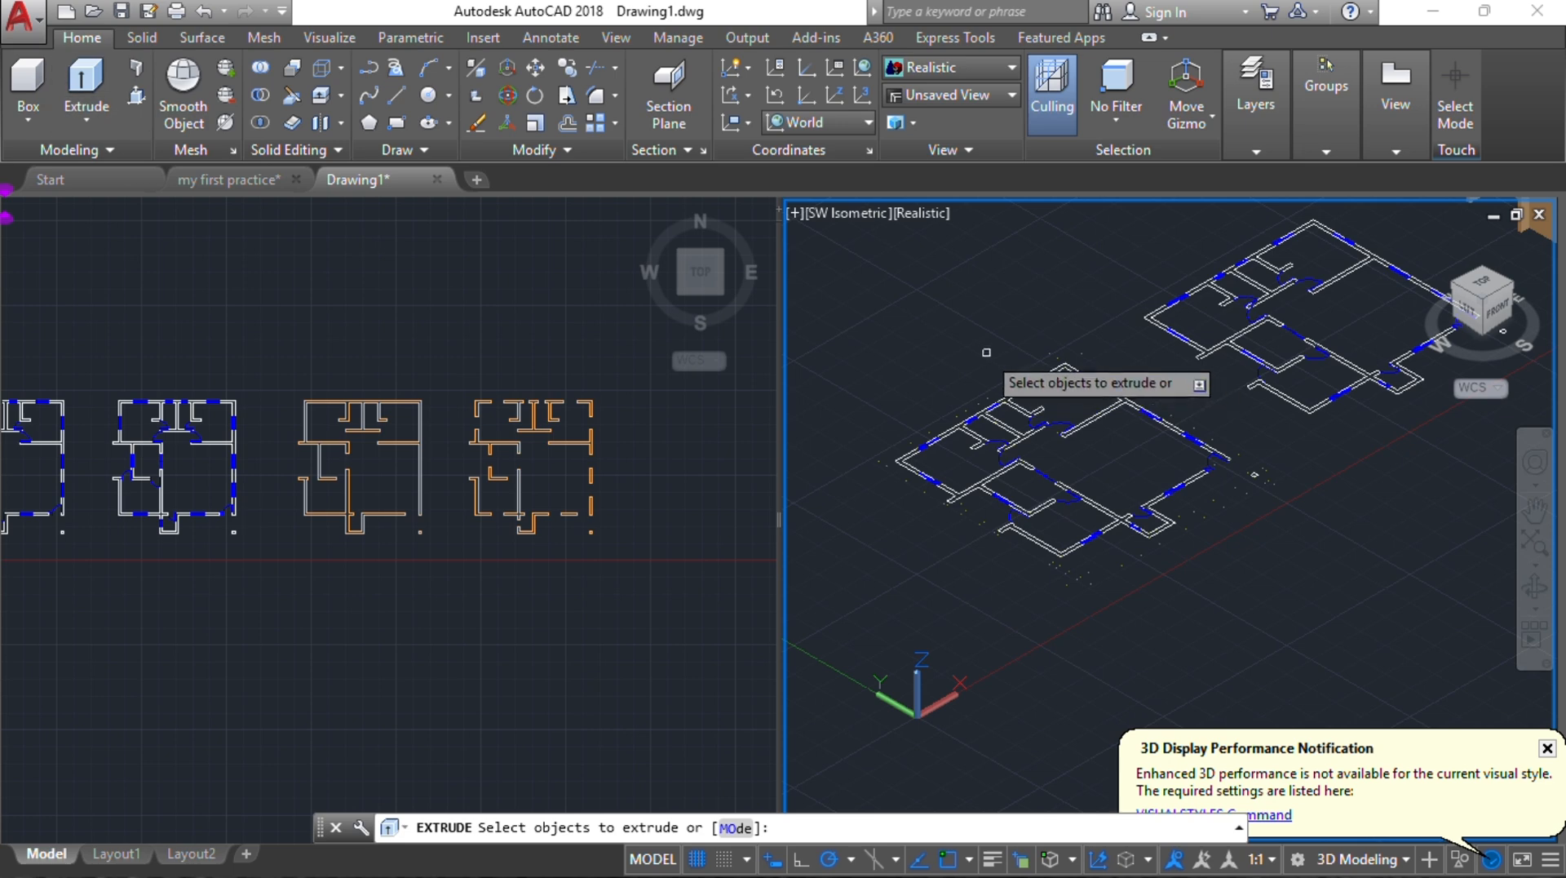
{"action": "key", "text": "Escape"}
{"action": "key", "text": "Escape"}
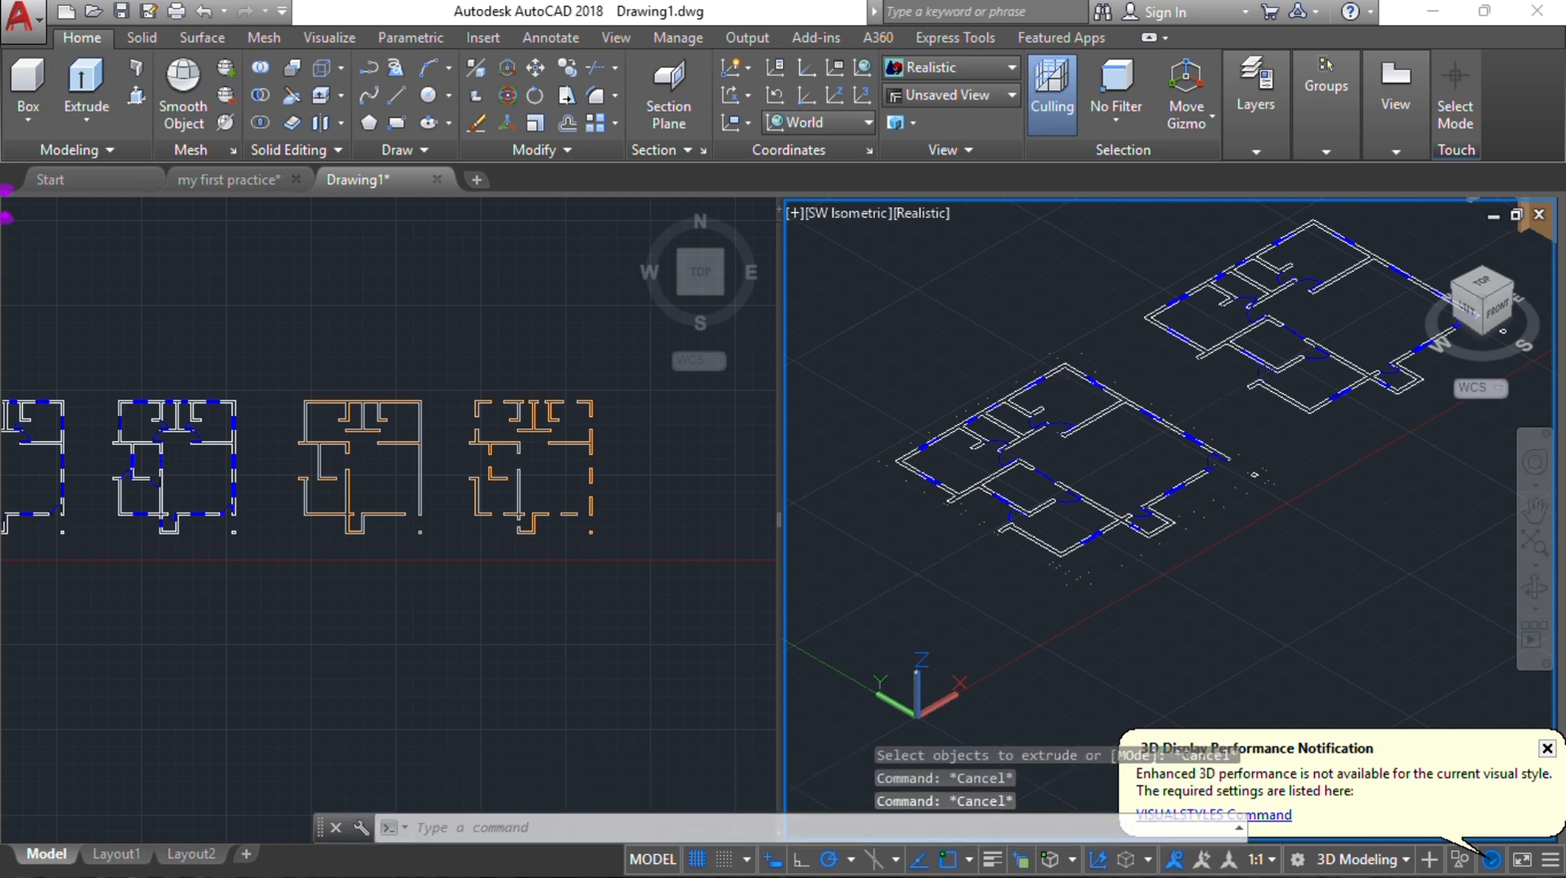
Step: Select all polylines similar to an original plan wall in the top viewport, and exclude the neighbouring plan from the selection
{"action": "middle_click_drag", "start_coordinate": [169, 500], "coordinate": [316, 442]}
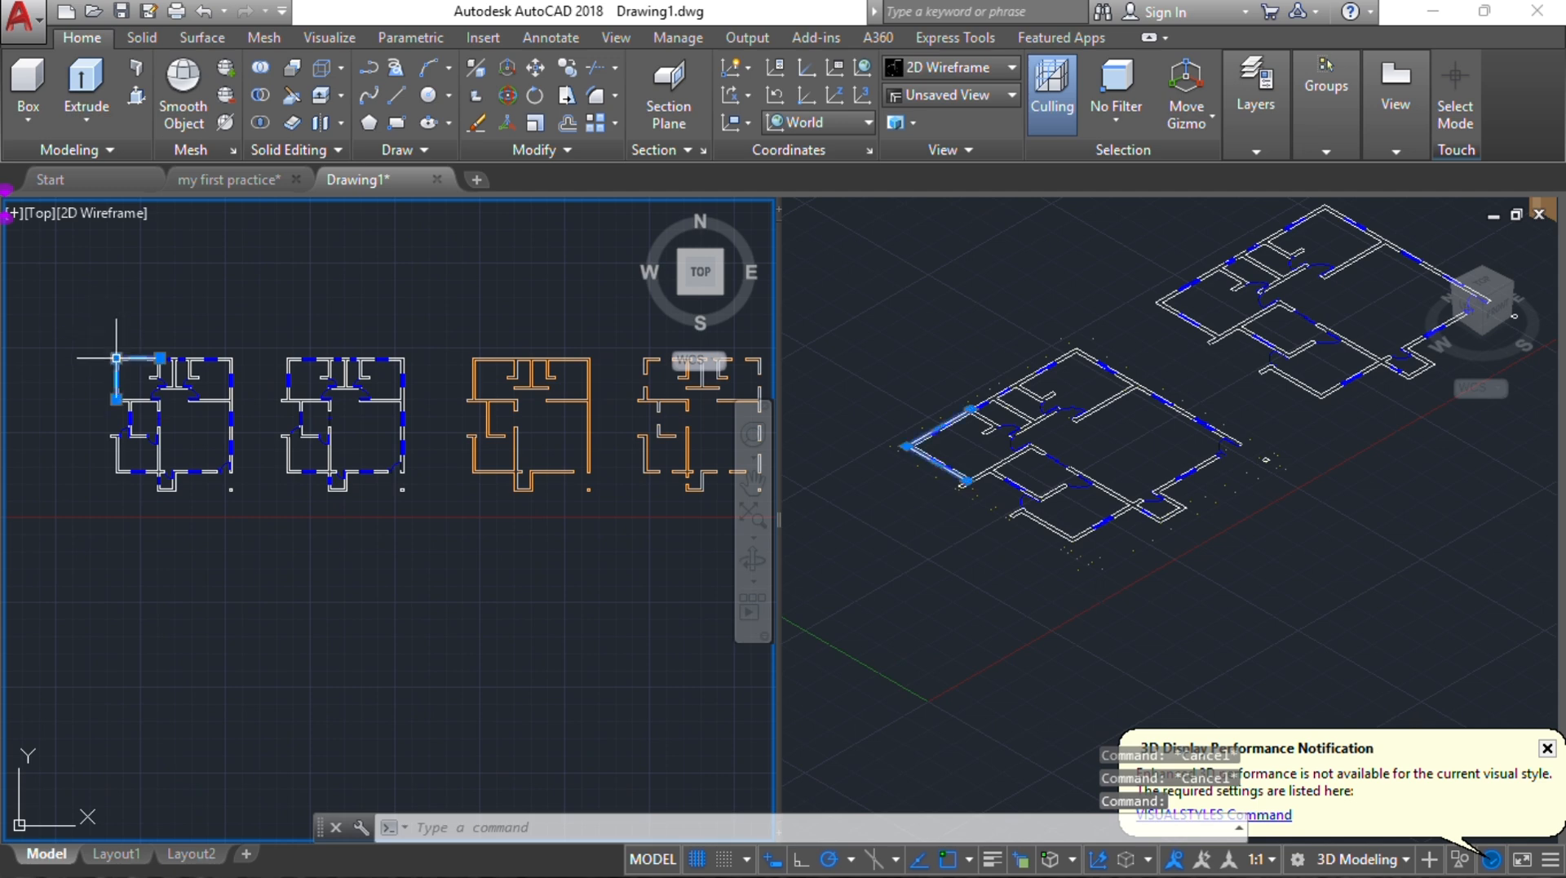
{"action": "right_click", "coordinate": [114, 323]}
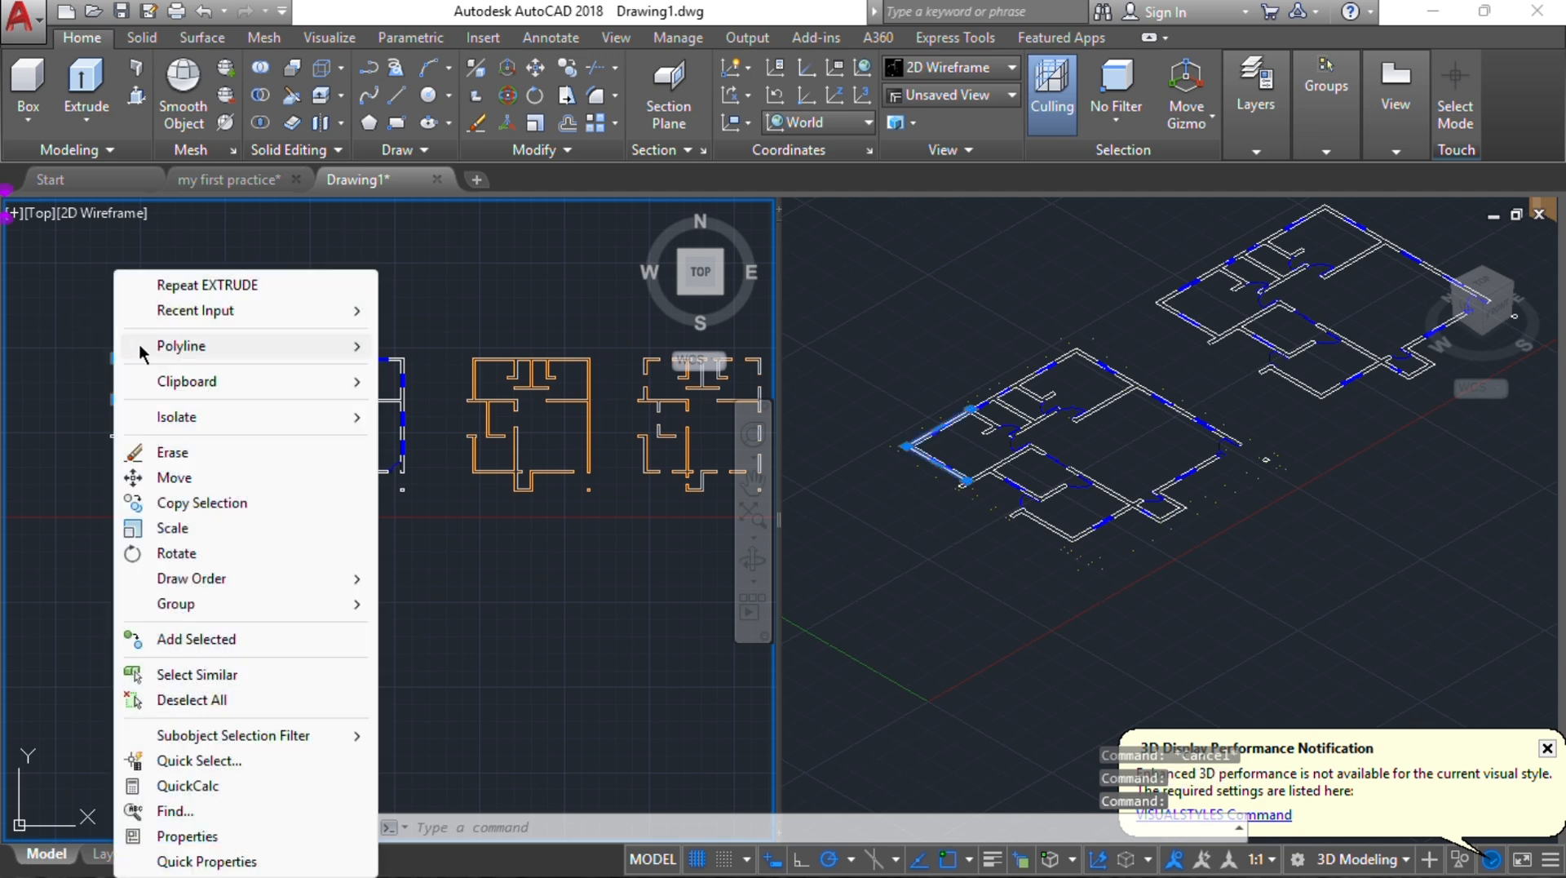
{"action": "left_click", "coordinate": [246, 675]}
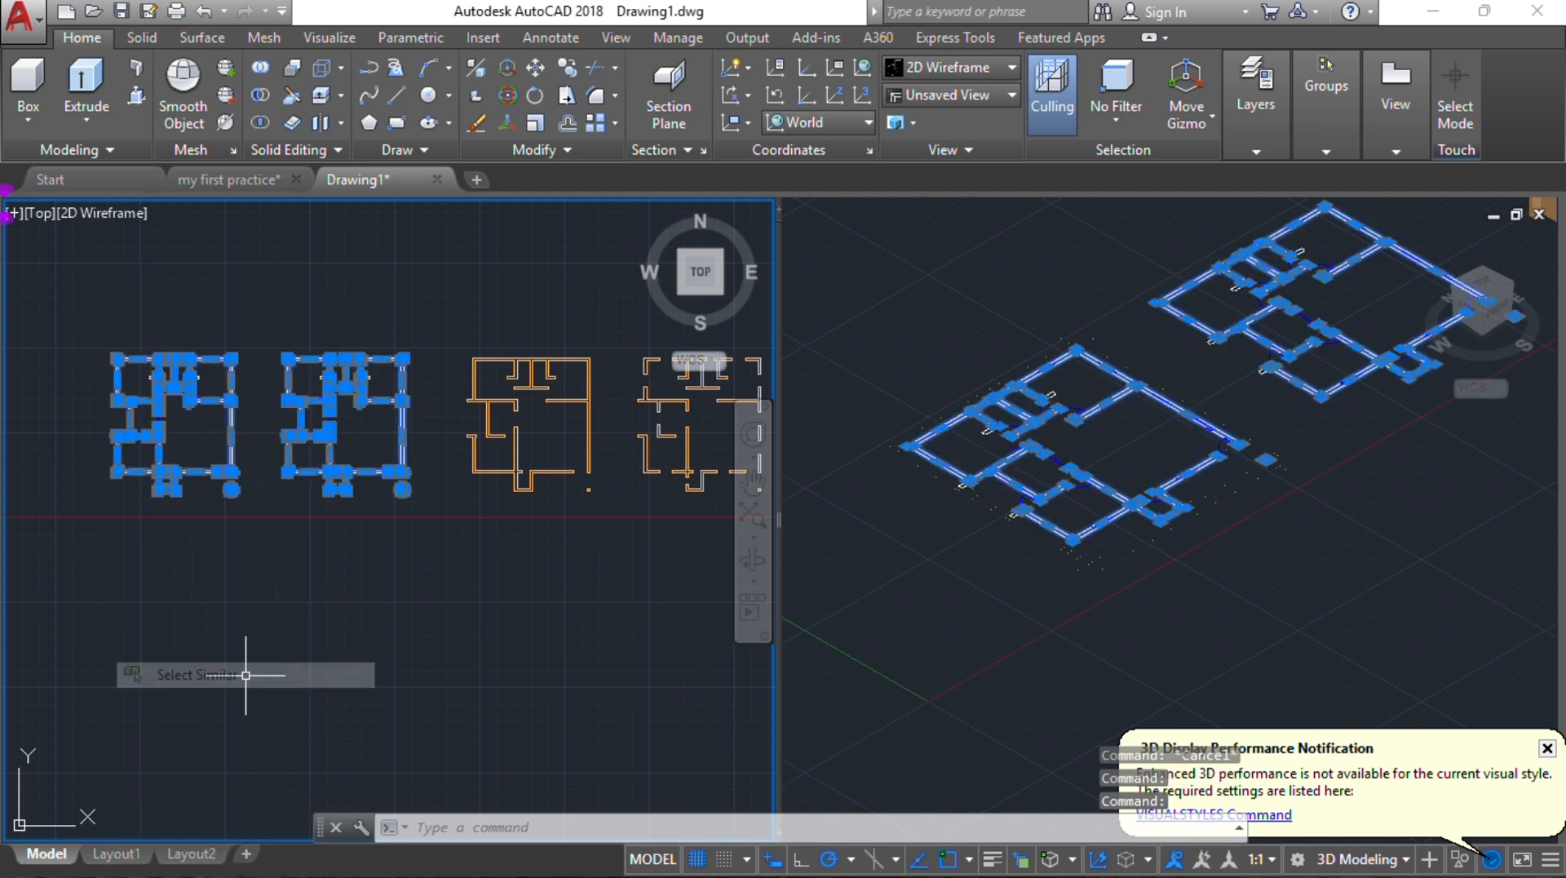
{"action": "left_click", "coordinate": [262, 309], "text": "shift"}
{"action": "left_click", "coordinate": [421, 535], "text": "shift"}
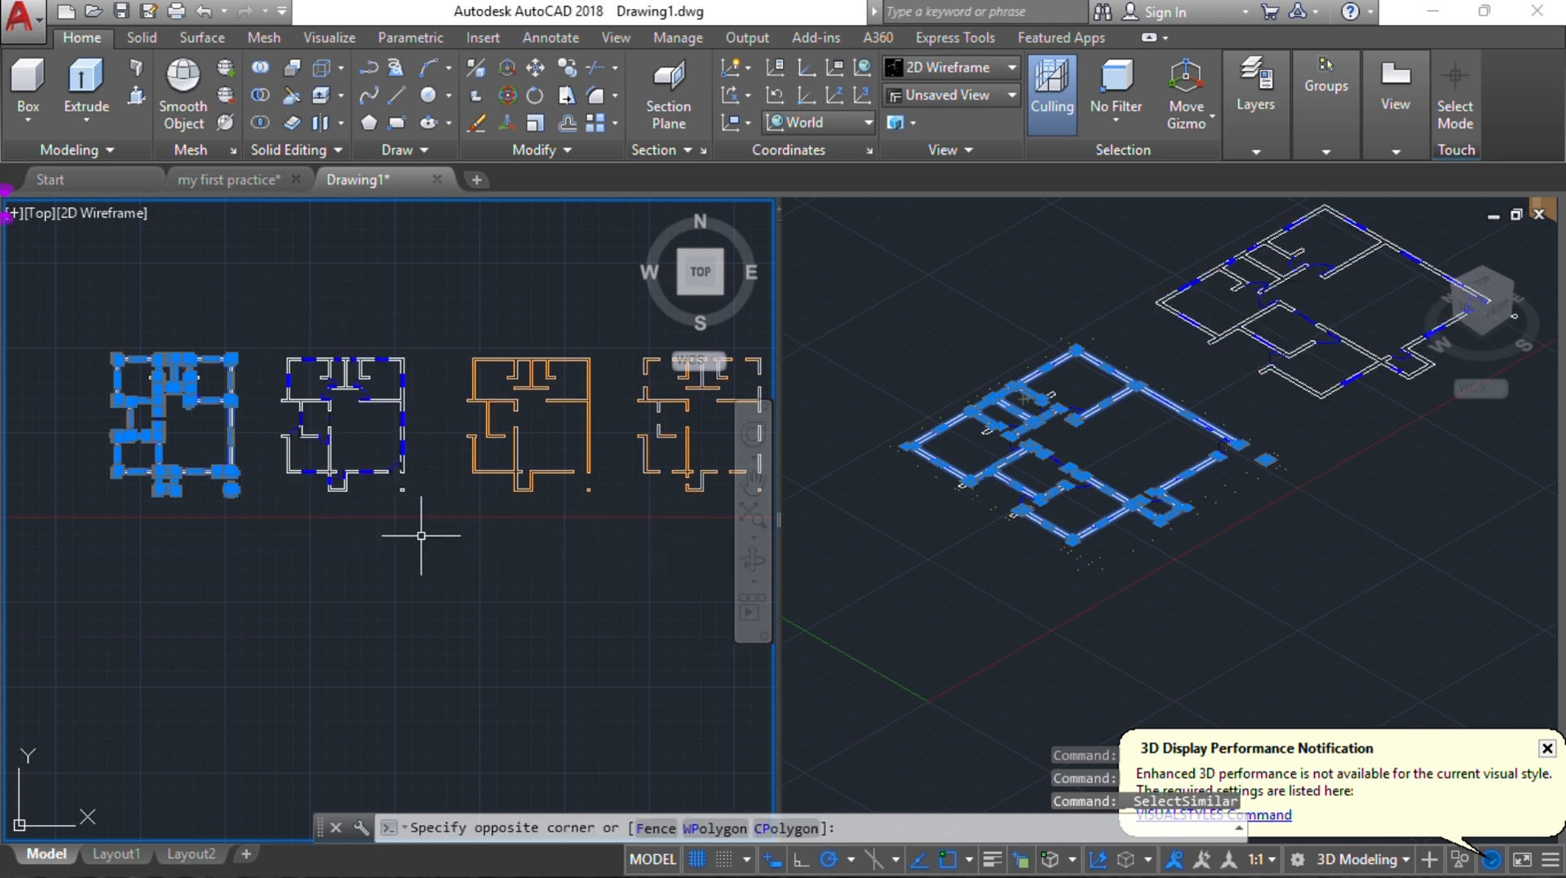
Step: Try to extrude the original floor plan's selected wall polylines to a height of 3000 in the isometric viewport
{"action": "left_click", "coordinate": [979, 539]}
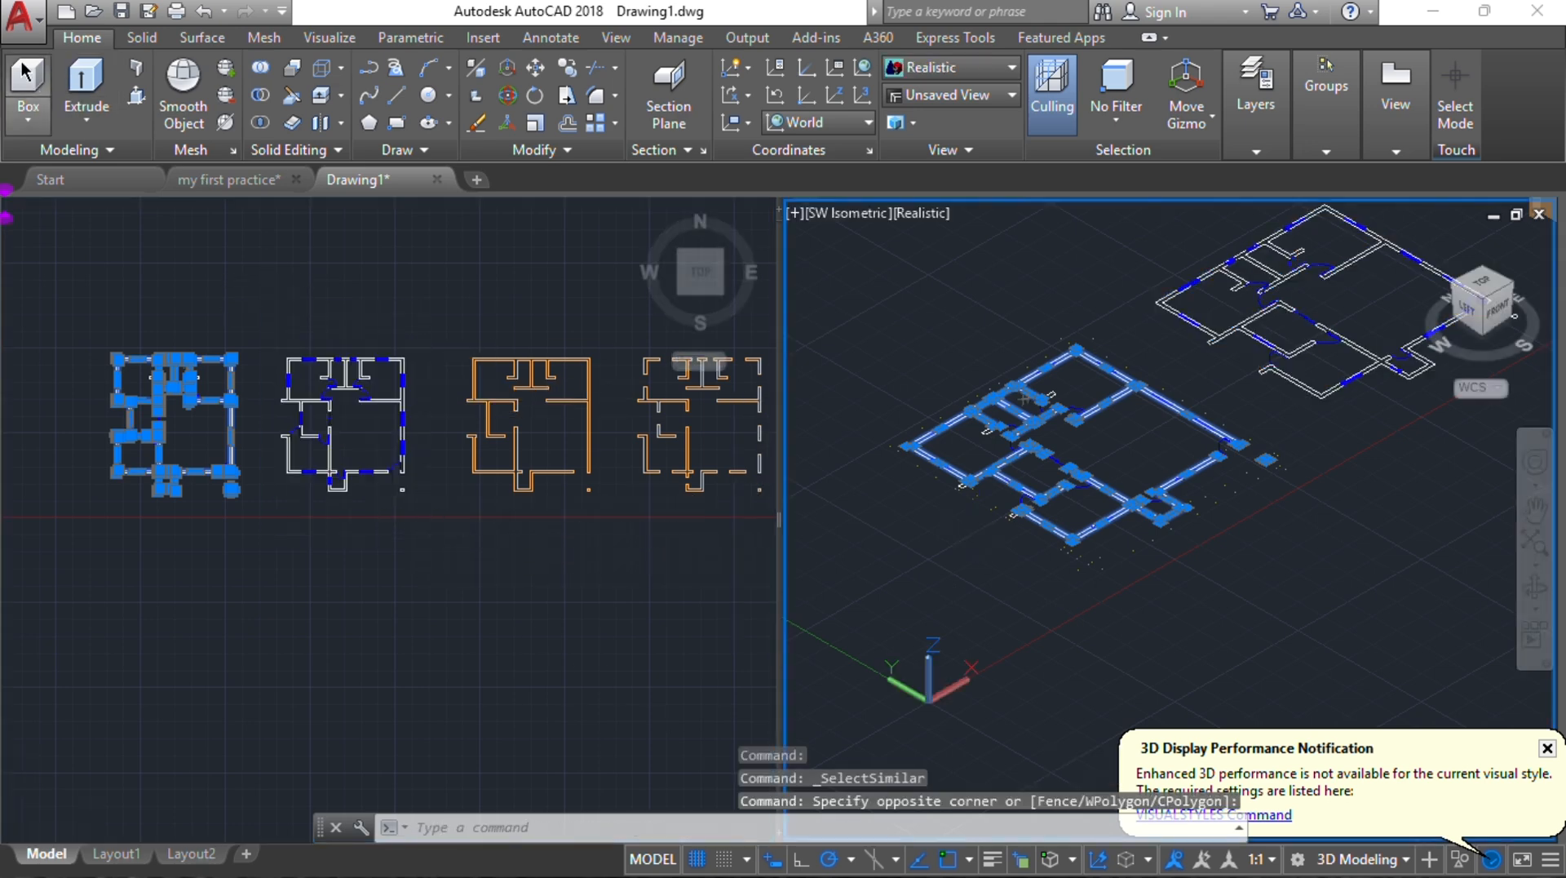
{"action": "left_click", "coordinate": [85, 82]}
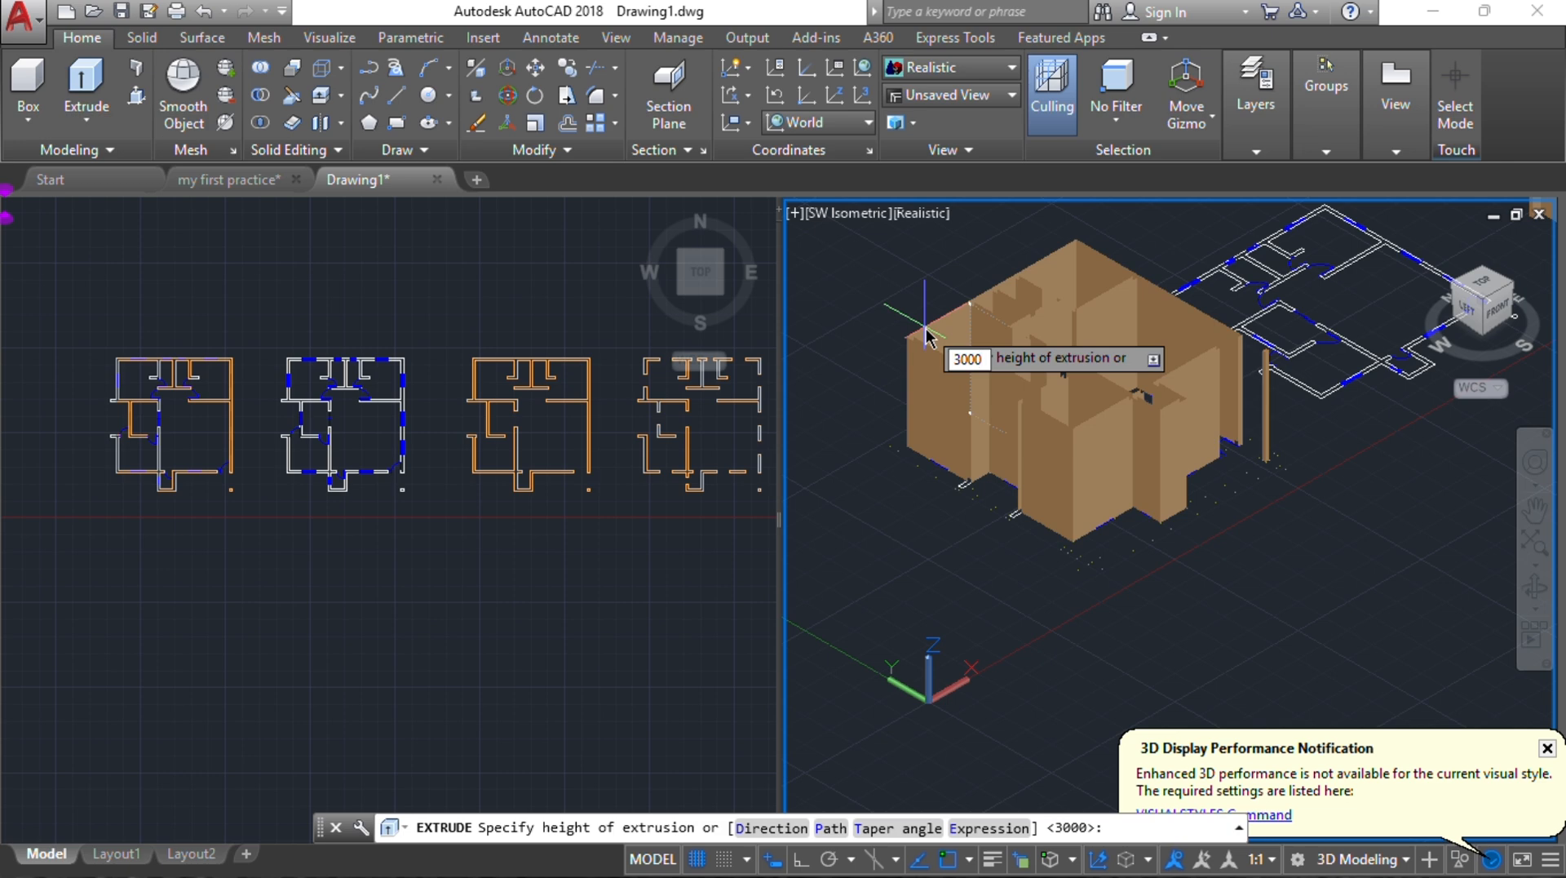
{"action": "key", "text": "Return"}
Step: Examine the original plan's extruded walls from above and at an angle, checking their thickness and top faces
{"action": "scroll", "coordinate": [1144, 348], "scroll_direction": "up", "scroll_amount": 5}
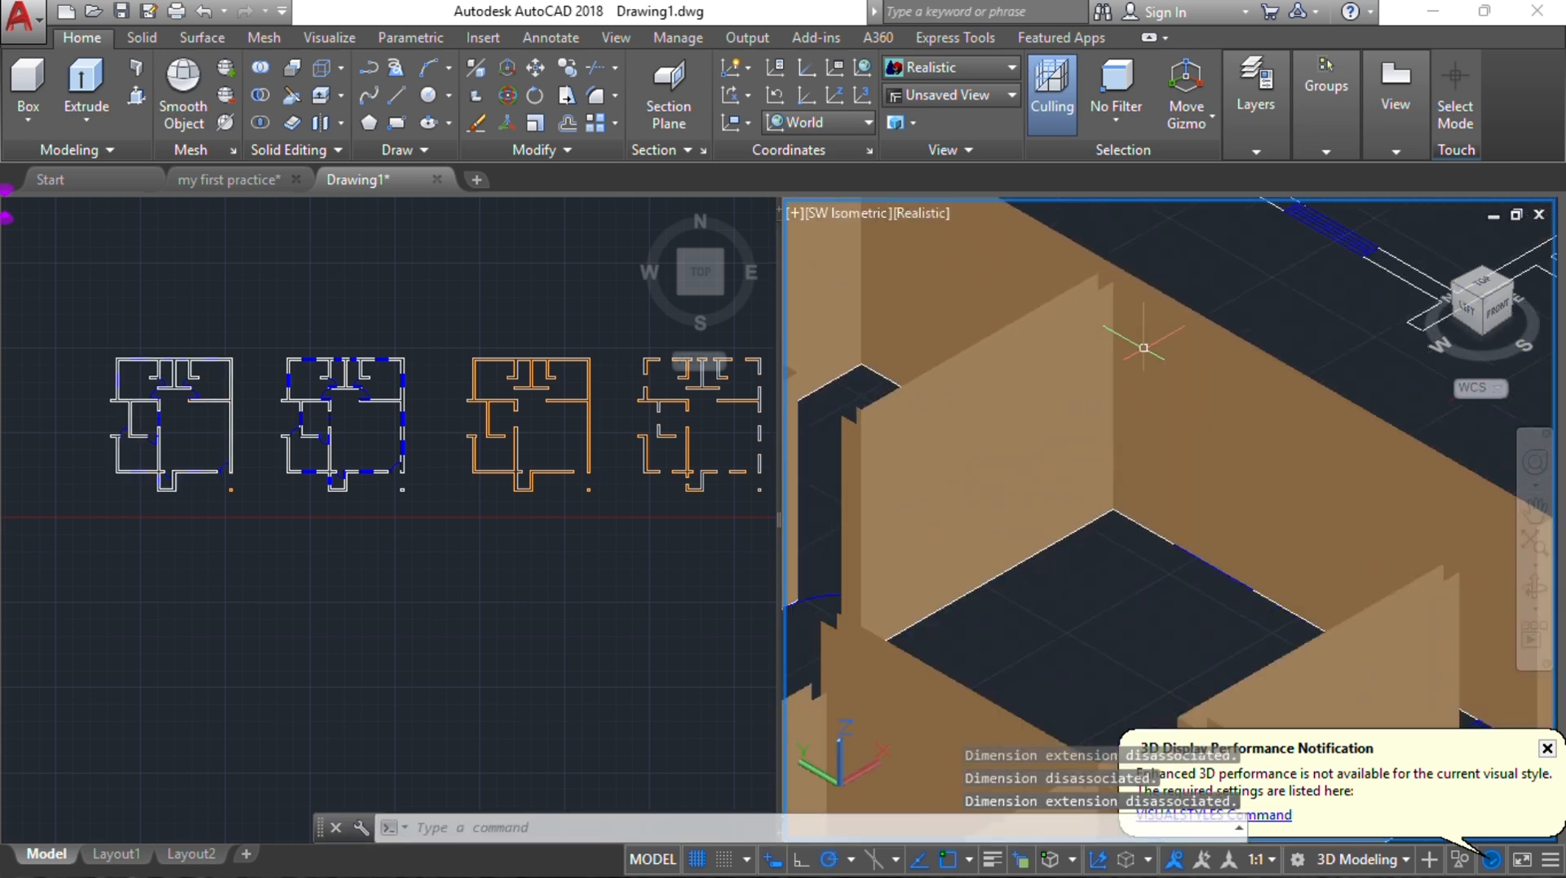
{"action": "middle_click_drag", "start_coordinate": [1144, 348], "coordinate": [1081, 636], "text": "shift"}
{"action": "scroll", "coordinate": [1152, 581], "scroll_direction": "down", "scroll_amount": 2}
{"action": "middle_click_drag", "start_coordinate": [1152, 581], "coordinate": [1052, 371]}
{"action": "scroll", "coordinate": [1158, 522], "scroll_direction": "down", "scroll_amount": 5}
{"action": "middle_click_drag", "start_coordinate": [1159, 523], "coordinate": [1126, 385]}
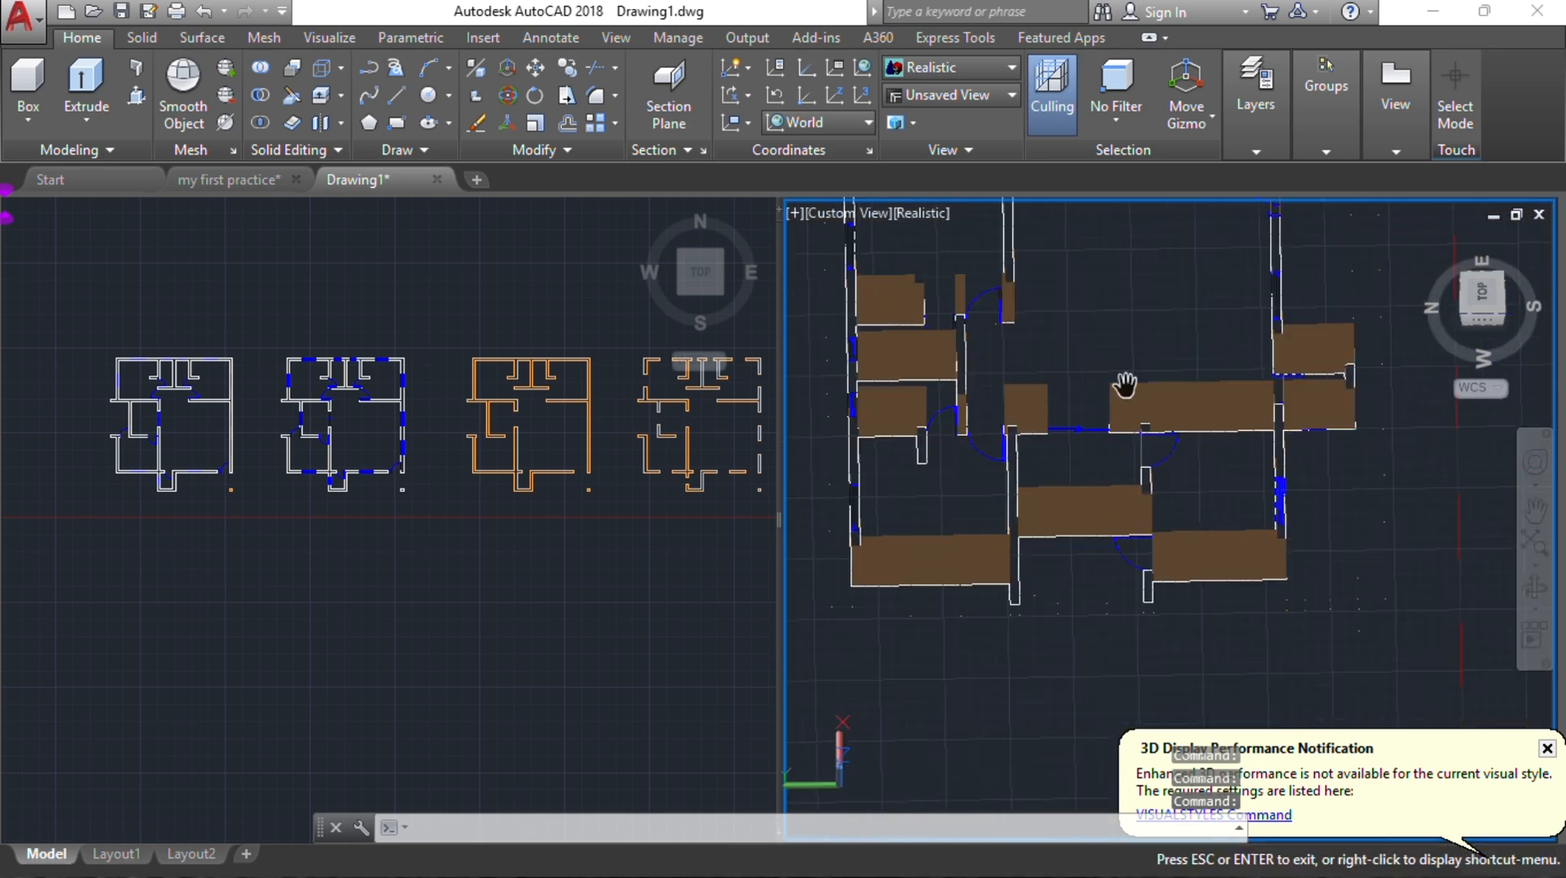
{"action": "scroll", "coordinate": [1125, 385], "scroll_direction": "down", "scroll_amount": 1}
{"action": "scroll", "coordinate": [1118, 400], "scroll_direction": "up", "scroll_amount": 4}
{"action": "middle_click_drag", "start_coordinate": [1097, 526], "coordinate": [989, 487], "text": "shift"}
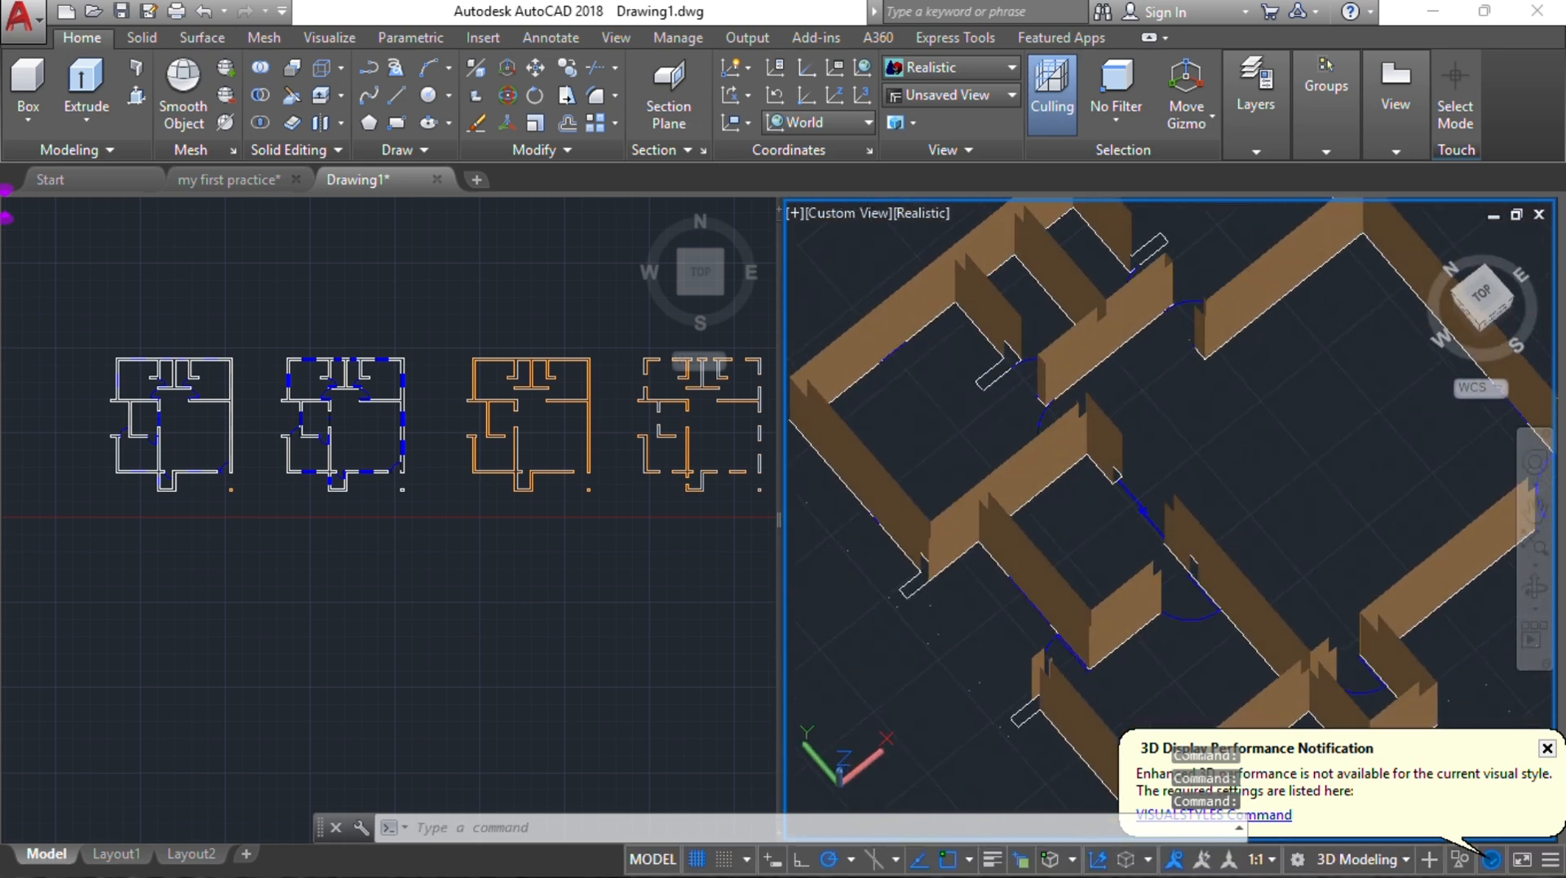
Step: Examine the extruded 3D Walls models' corners, junctions and wall tops up close for comparison
{"action": "scroll", "coordinate": [1297, 331], "scroll_direction": "down", "scroll_amount": 10}
{"action": "middle_click_drag", "start_coordinate": [1379, 367], "coordinate": [1142, 527]}
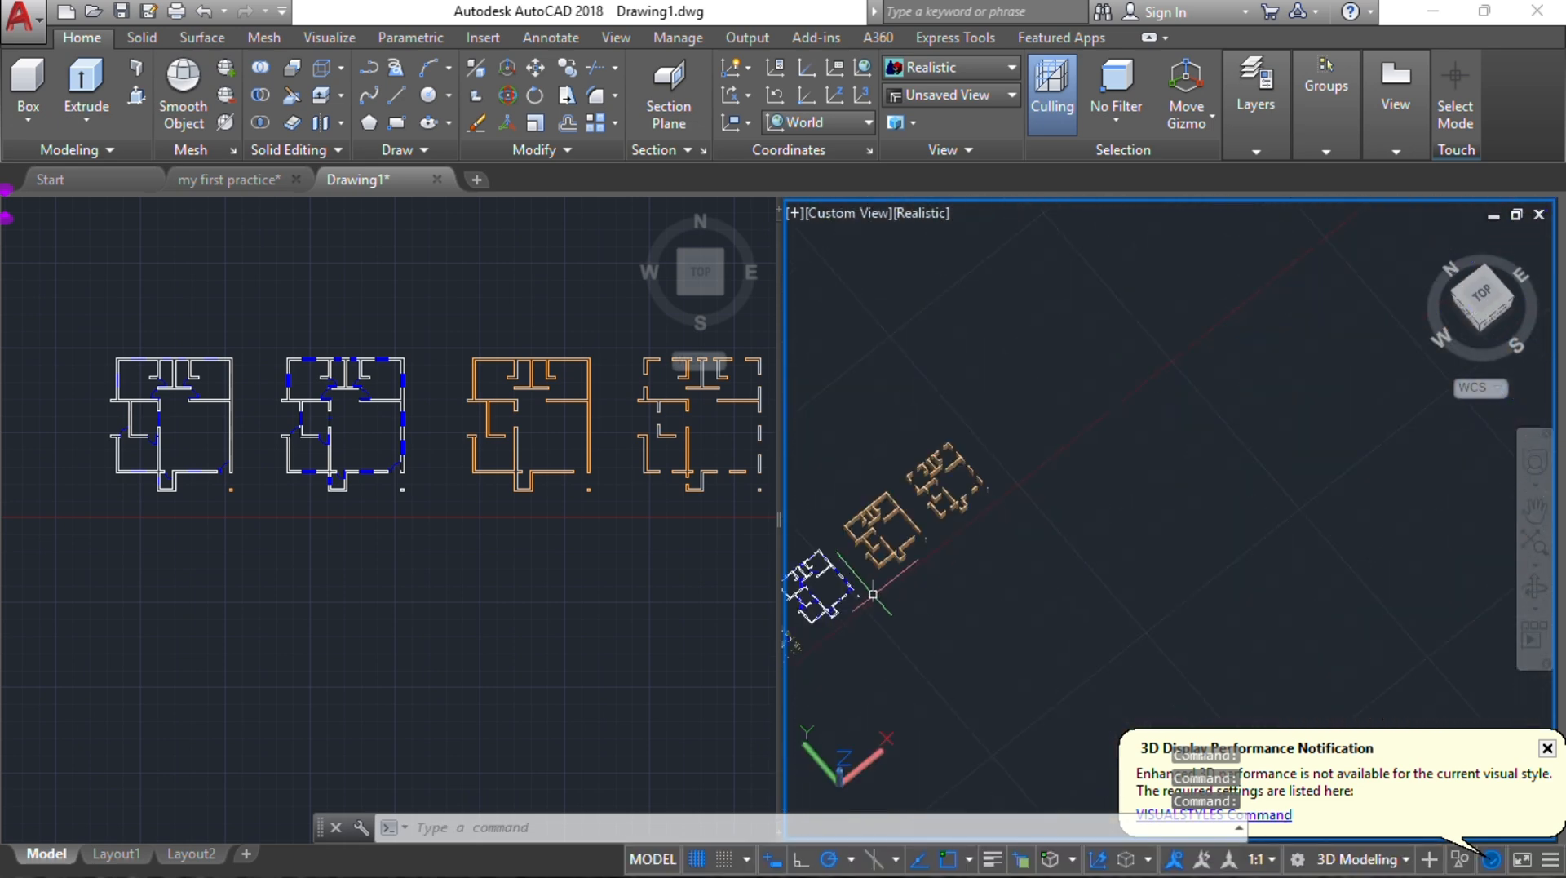
{"action": "middle_click_drag", "start_coordinate": [888, 528], "coordinate": [885, 452], "text": "shift"}
{"action": "scroll", "coordinate": [876, 580], "scroll_direction": "up", "scroll_amount": 7}
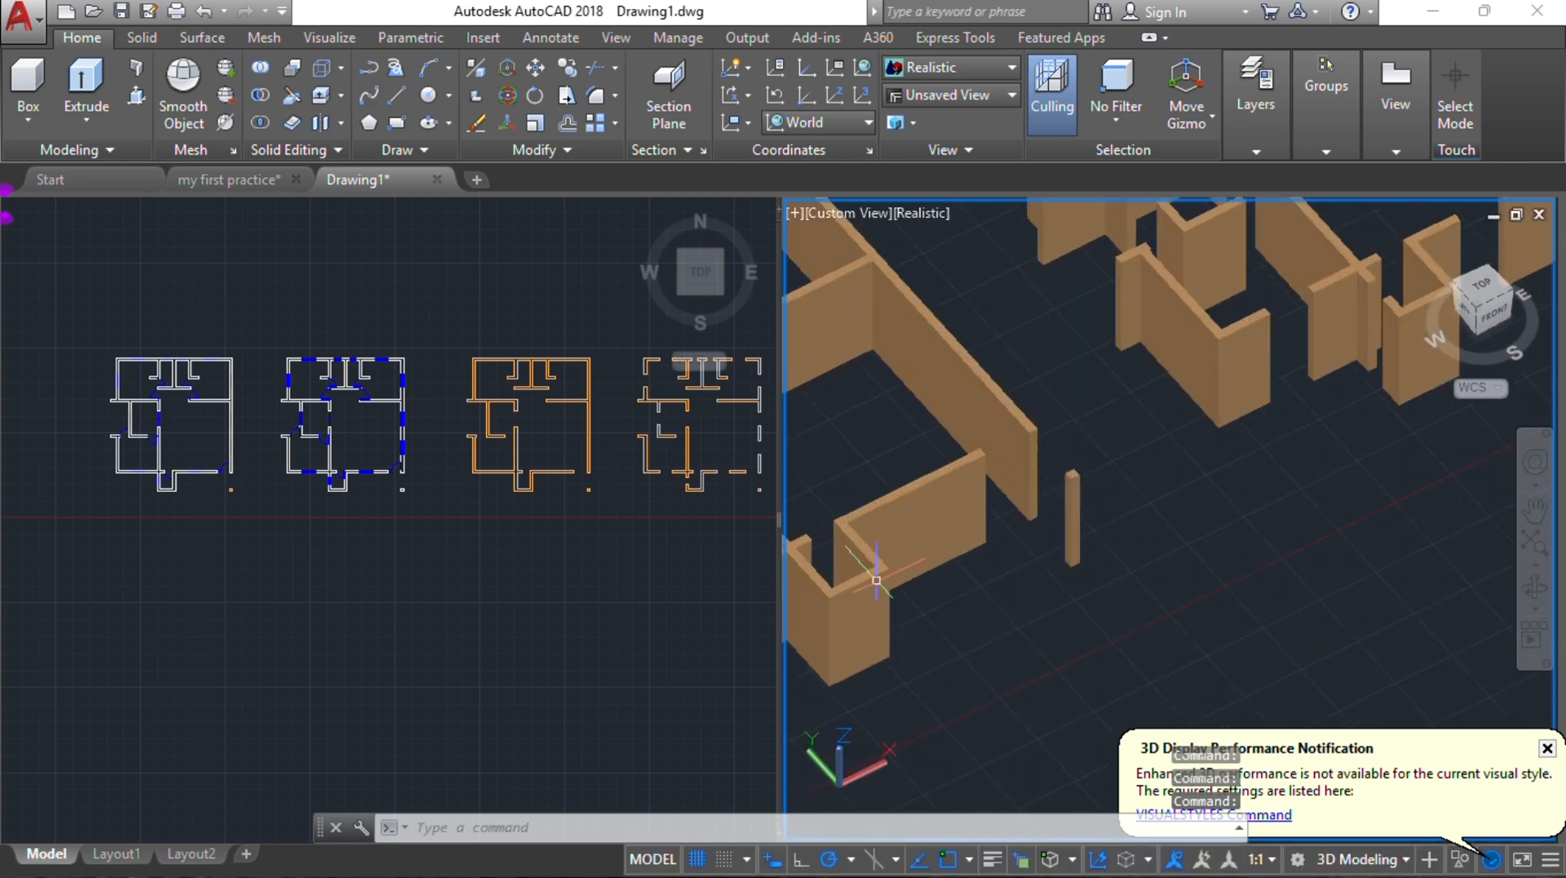
{"action": "scroll", "coordinate": [1297, 461], "scroll_direction": "down", "scroll_amount": 3}
{"action": "scroll", "coordinate": [1142, 481], "scroll_direction": "up", "scroll_amount": 6}
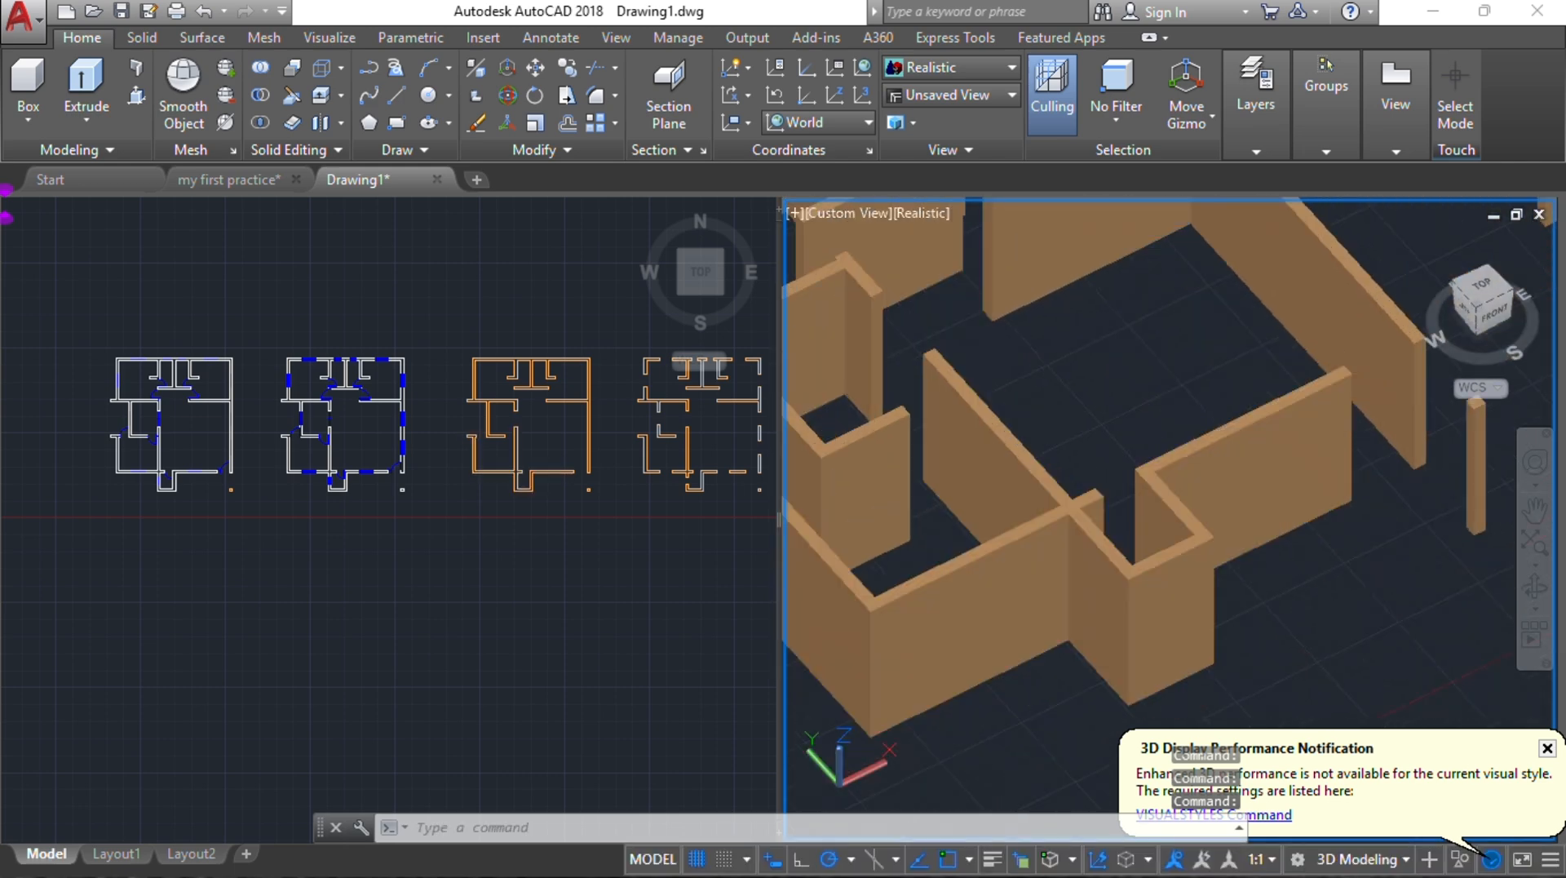
{"action": "scroll", "coordinate": [1200, 540], "scroll_direction": "down", "scroll_amount": 2}
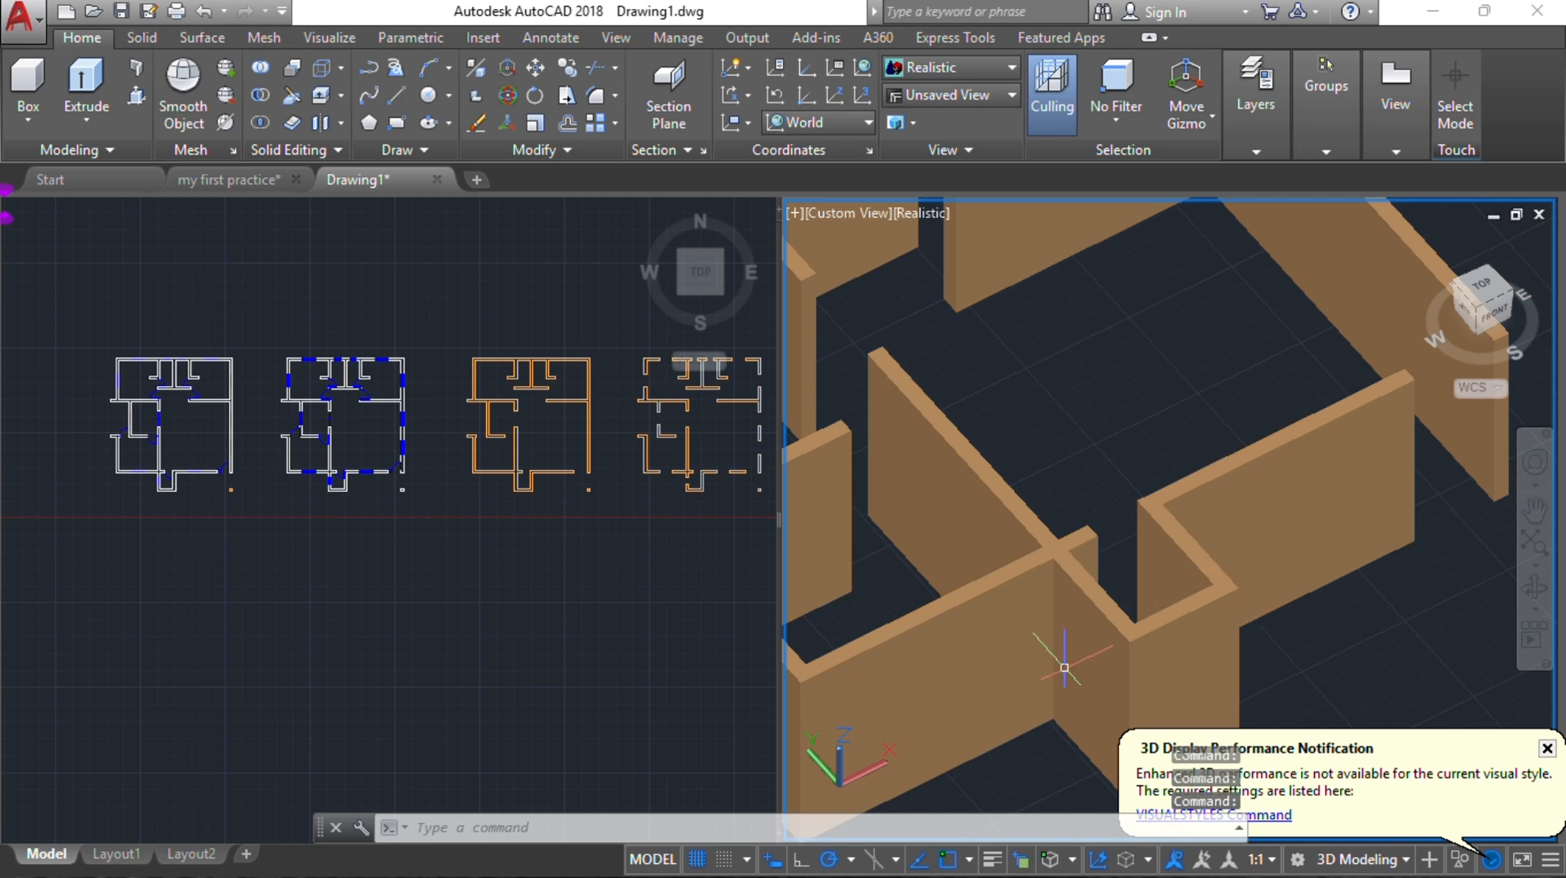
{"action": "scroll", "coordinate": [1168, 681], "scroll_direction": "down", "scroll_amount": 4}
{"action": "middle_click_drag", "start_coordinate": [1166, 673], "coordinate": [1241, 541]}
{"action": "middle_click_drag", "start_coordinate": [1094, 638], "coordinate": [1100, 636]}
Step: Undo the view changes and the original floor plan's wall extrusion, restoring its flat outlines in the isometric viewport
{"action": "key", "text": "ctrl+z"}
{"action": "key", "text": "ctrl+z"}
{"action": "key", "text": "ctrl+z"}
{"action": "key", "text": "ctrl+z"}
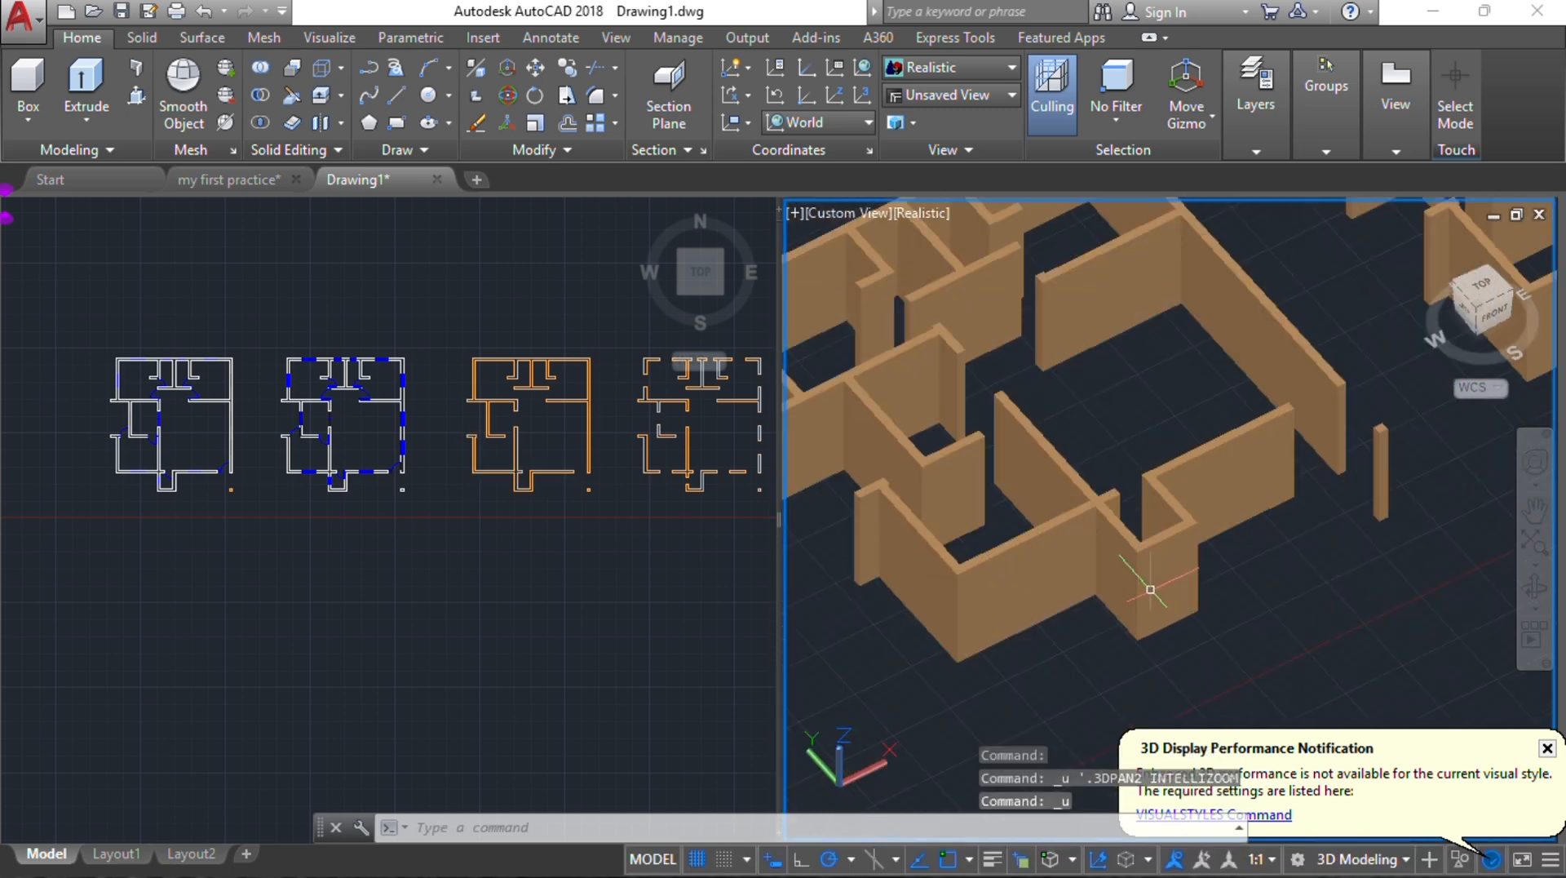
{"action": "key", "text": "ctrl+z"}
{"action": "key", "text": "ctrl+z"}
{"action": "key", "text": "ctrl+z"}
{"action": "key", "text": "ctrl+z"}
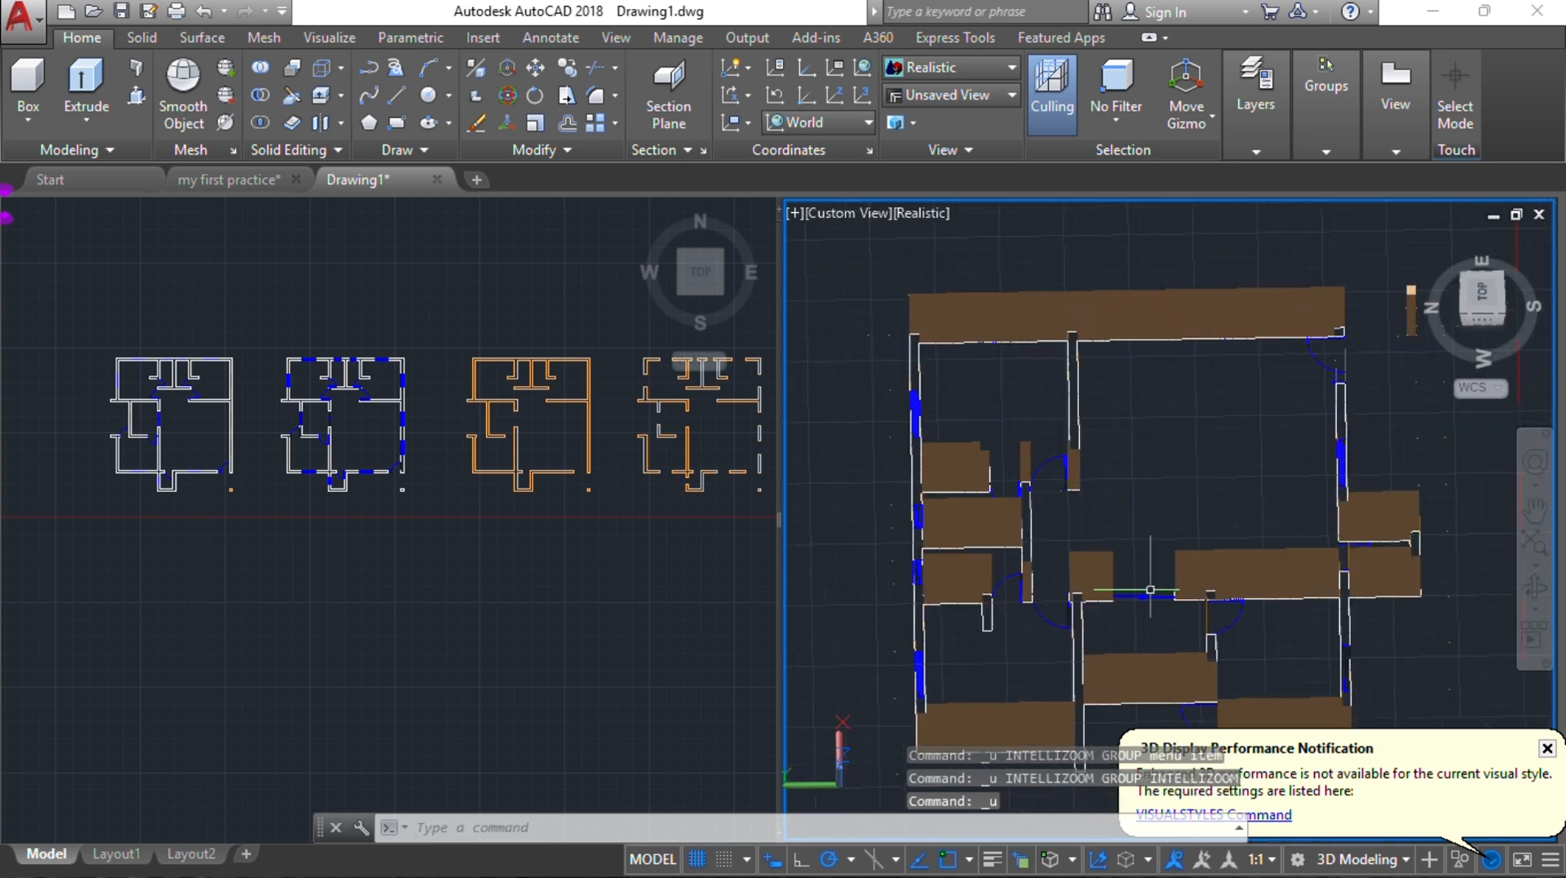
{"action": "key", "text": "ctrl+z"}
{"action": "key", "text": "ctrl+z"}
{"action": "key", "text": "ctrl+z"}
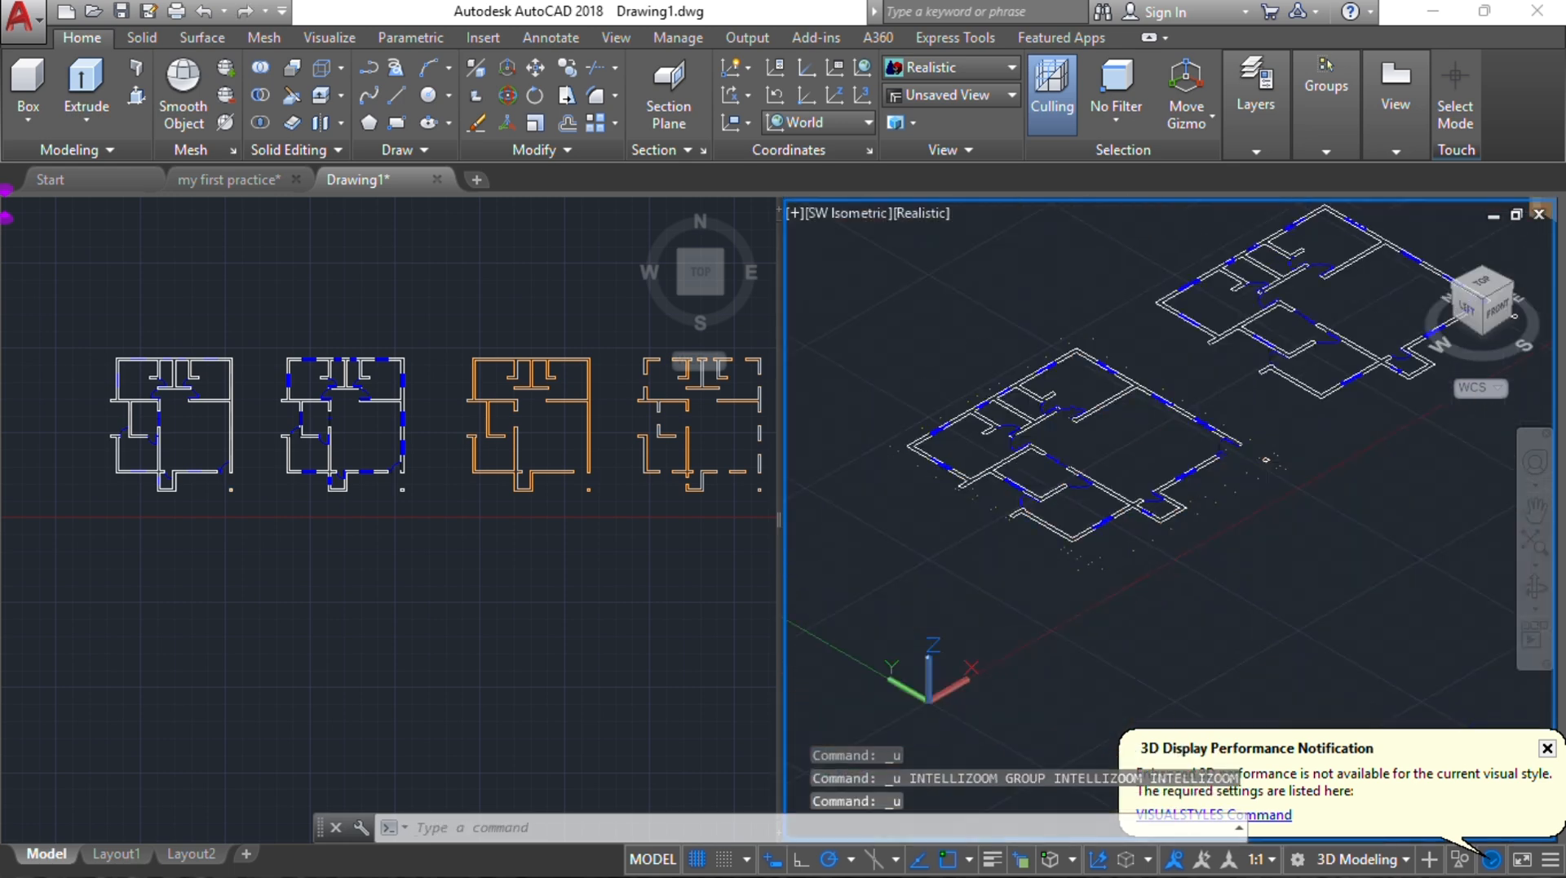
{"action": "key", "text": "ctrl+z"}
{"action": "key", "text": "ctrl+z"}
{"action": "key", "text": "ctrl+z"}
{"action": "key", "text": "ctrl+z"}
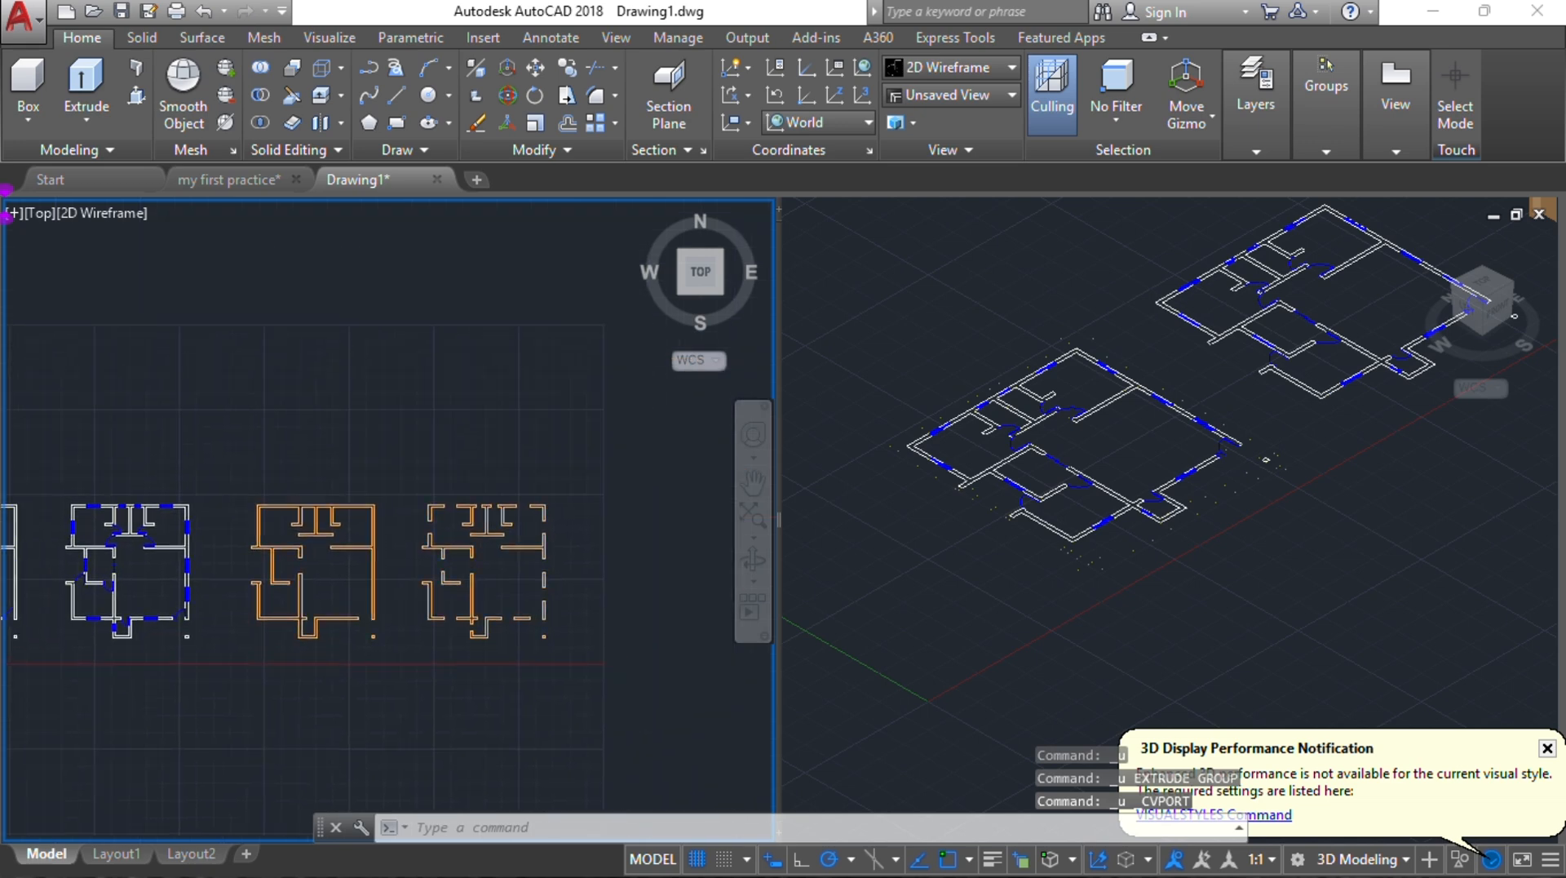
{"action": "middle_click_drag", "start_coordinate": [1494, 248], "coordinate": [1098, 440]}
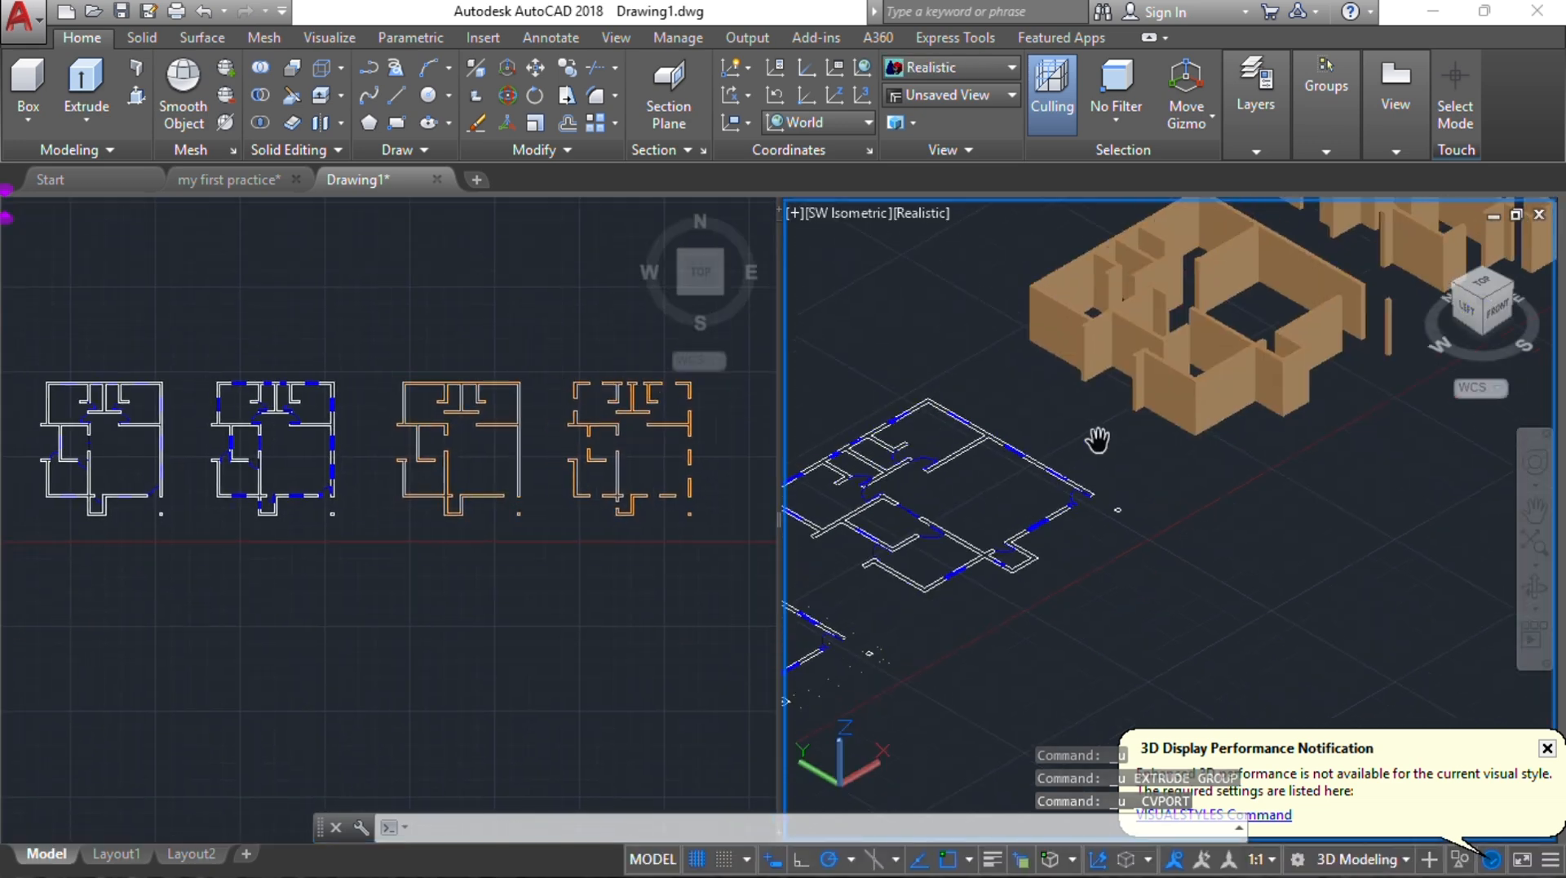
Step: Inspect the extruded walls up close and a wall outline polyline of the floor plan in the top view
{"action": "scroll", "coordinate": [1129, 363], "scroll_direction": "up", "scroll_amount": 2}
{"action": "scroll", "coordinate": [1113, 568], "scroll_direction": "up", "scroll_amount": 3}
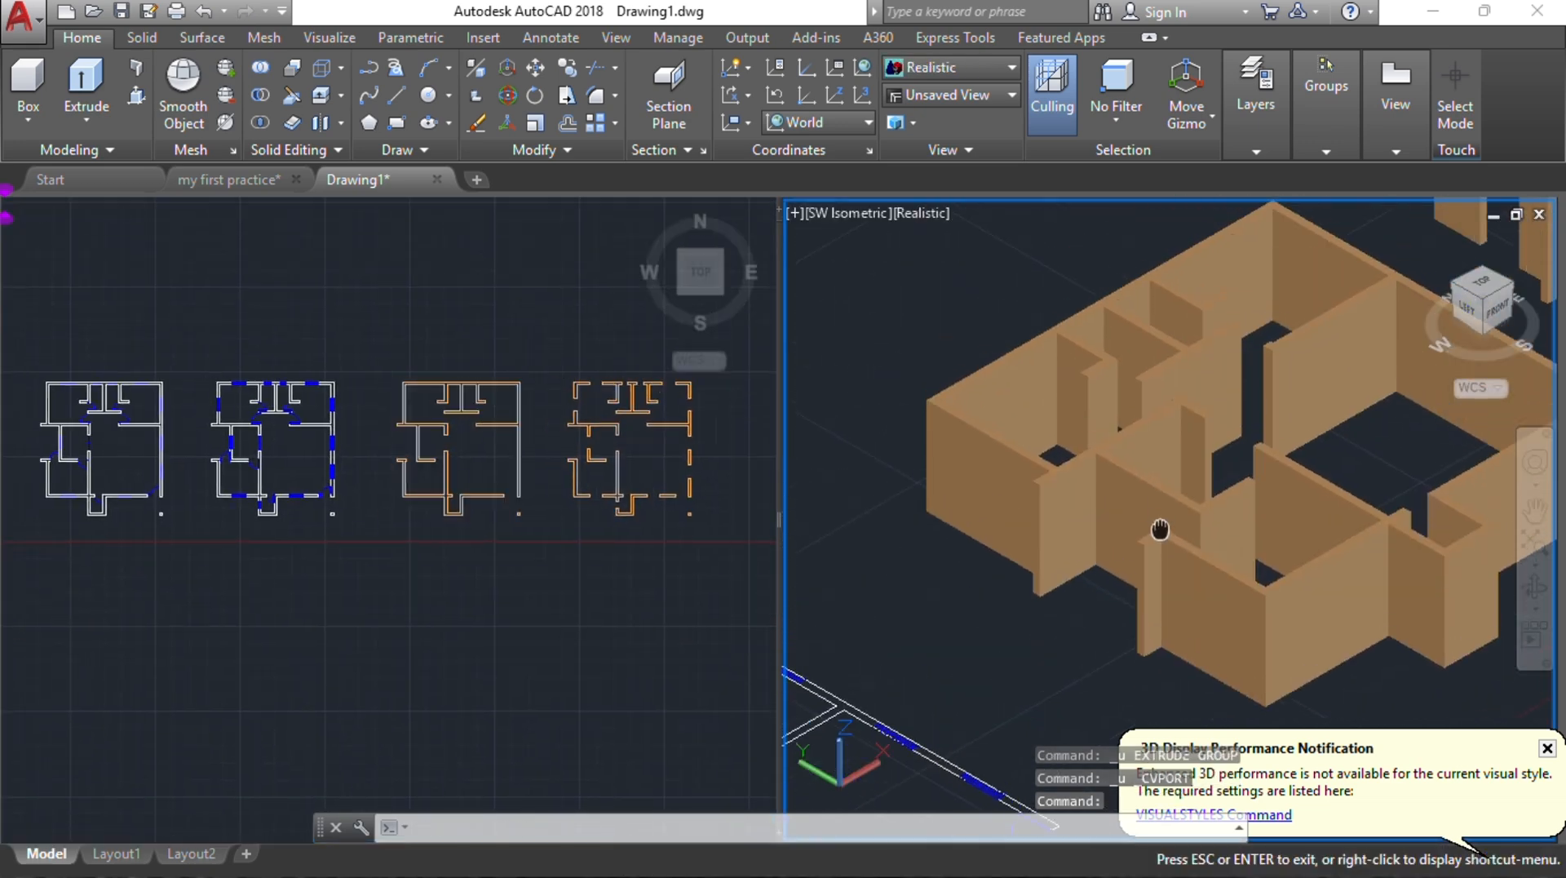
{"action": "left_click", "coordinate": [1116, 397]}
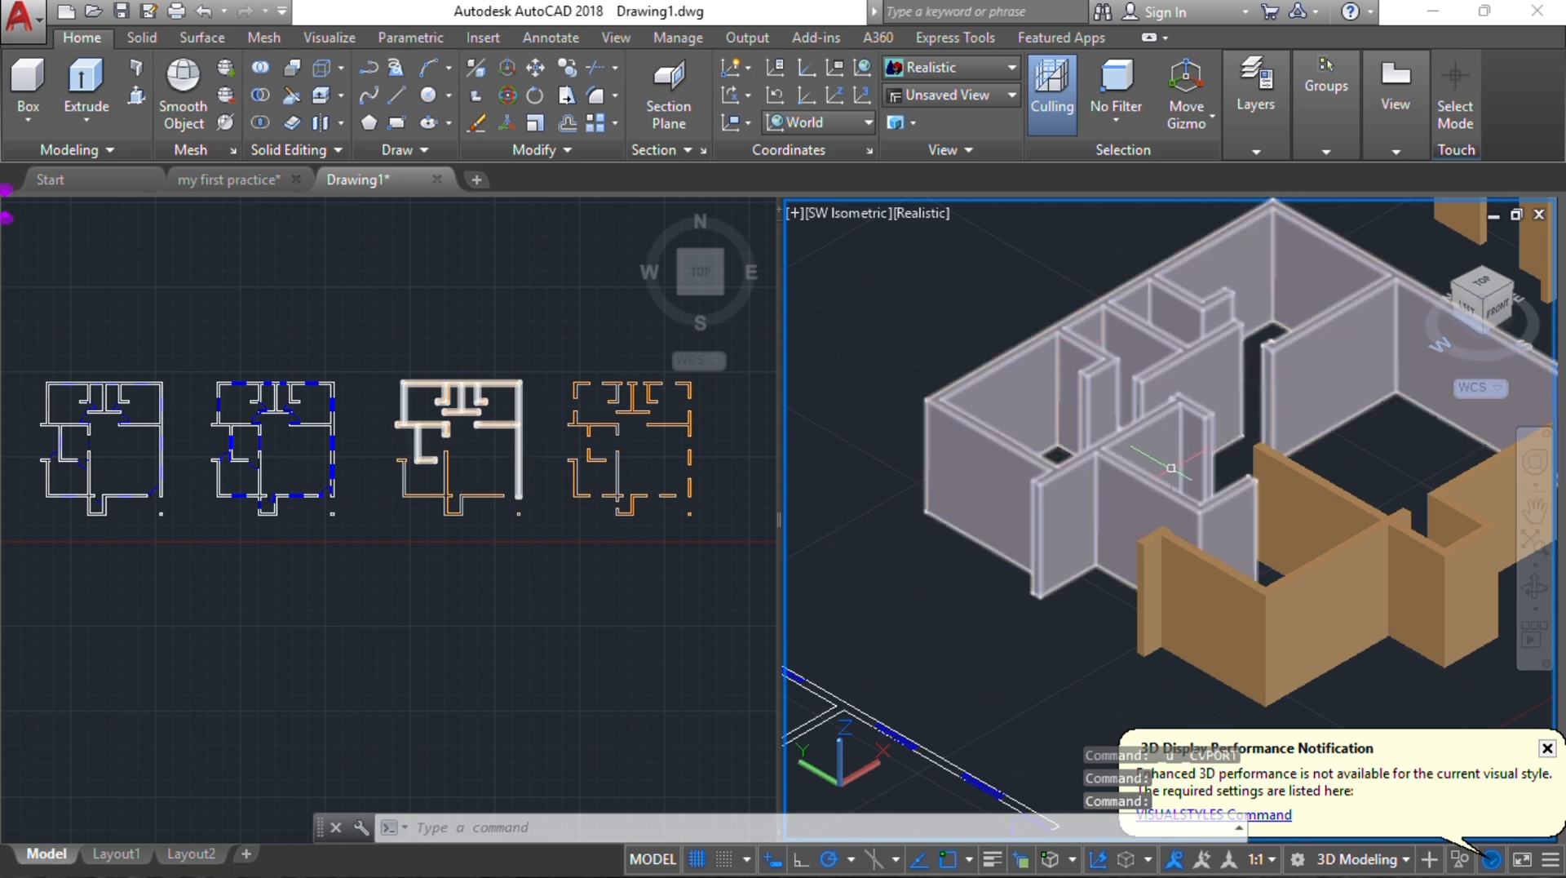
{"action": "key", "text": "Escape"}
{"action": "left_click", "coordinate": [399, 601]}
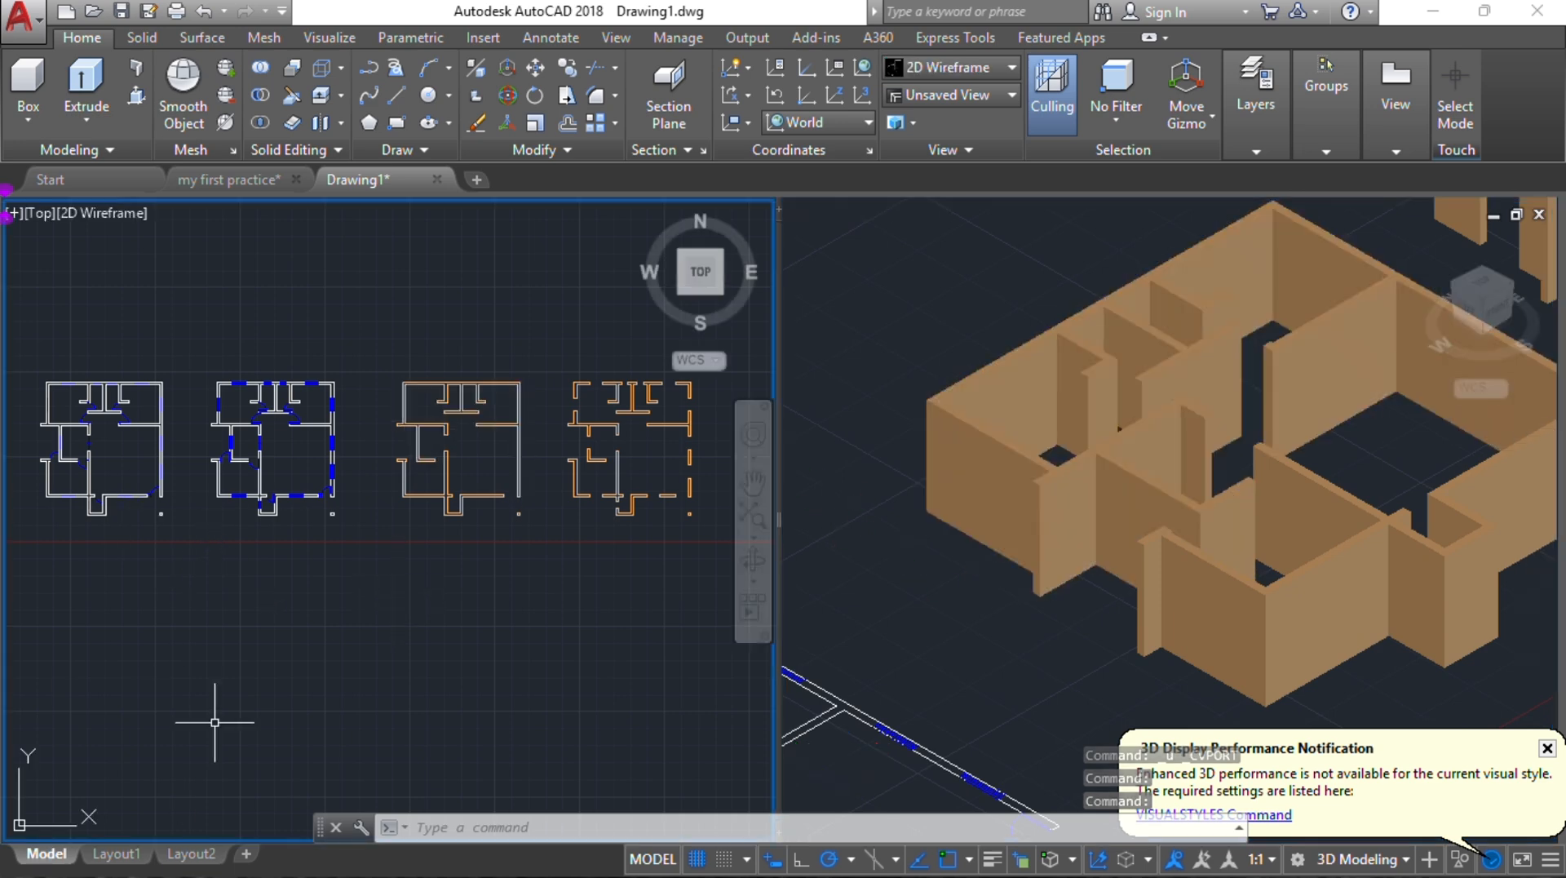
{"action": "scroll", "coordinate": [65, 398], "scroll_direction": "up", "scroll_amount": 6}
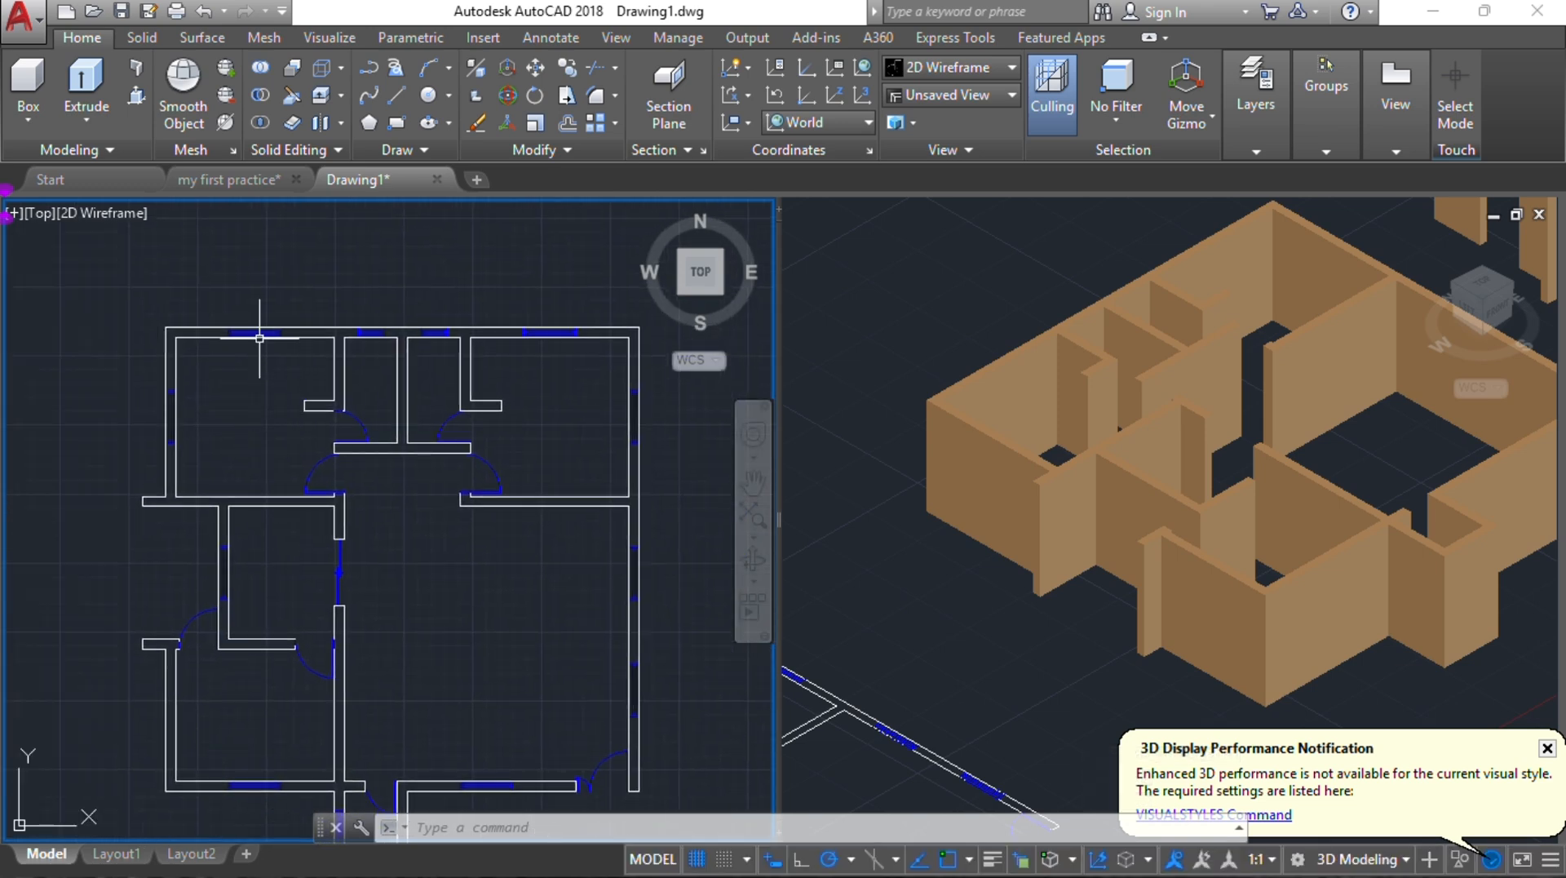
{"action": "left_click", "coordinate": [291, 326]}
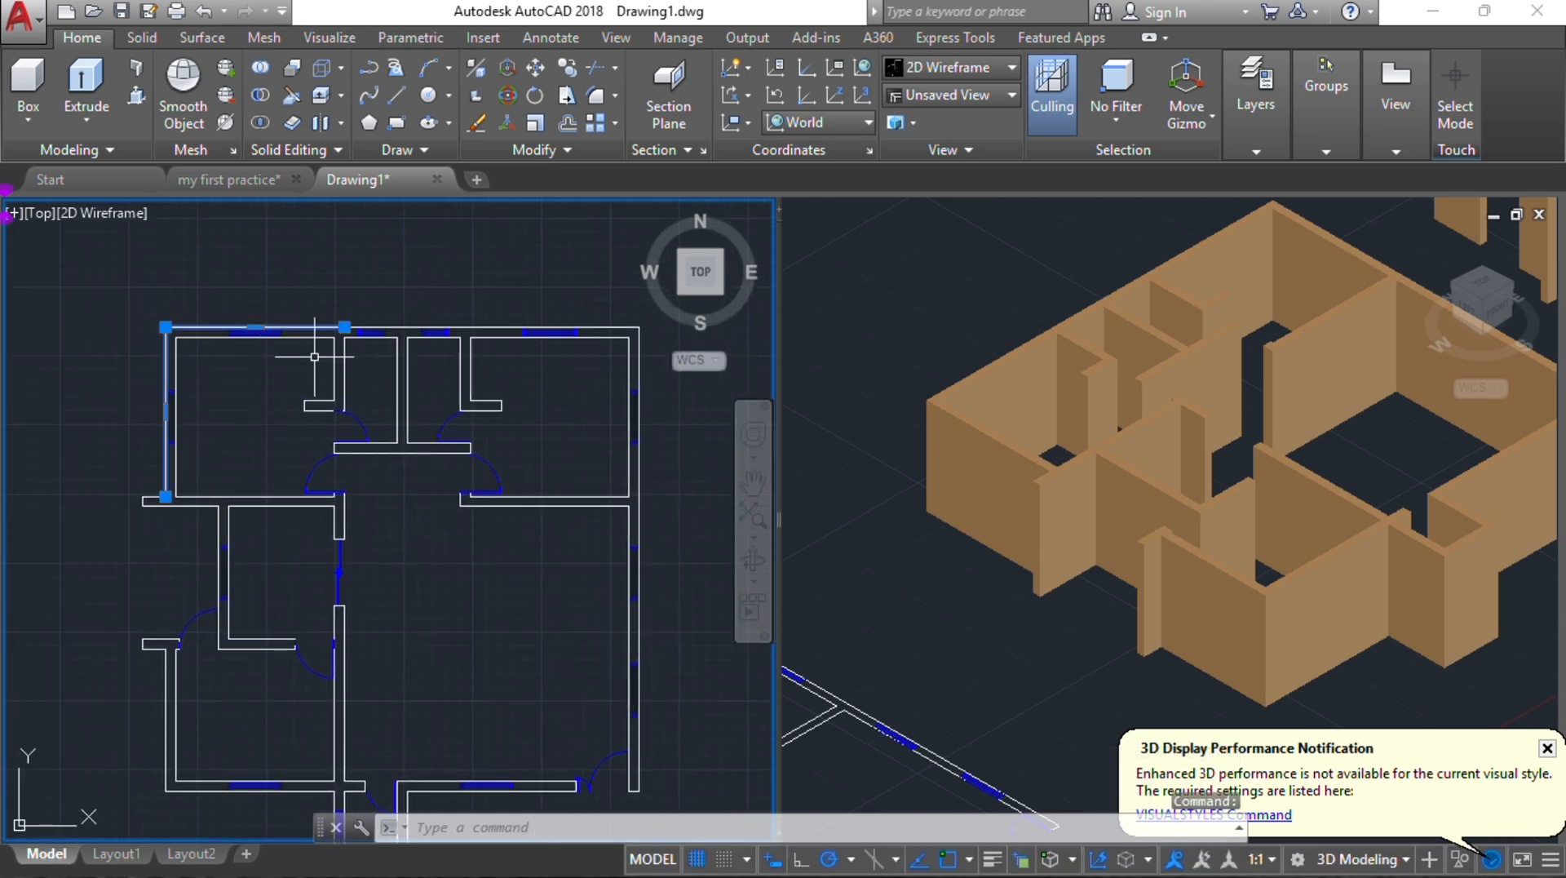
{"action": "key", "text": "Escape"}
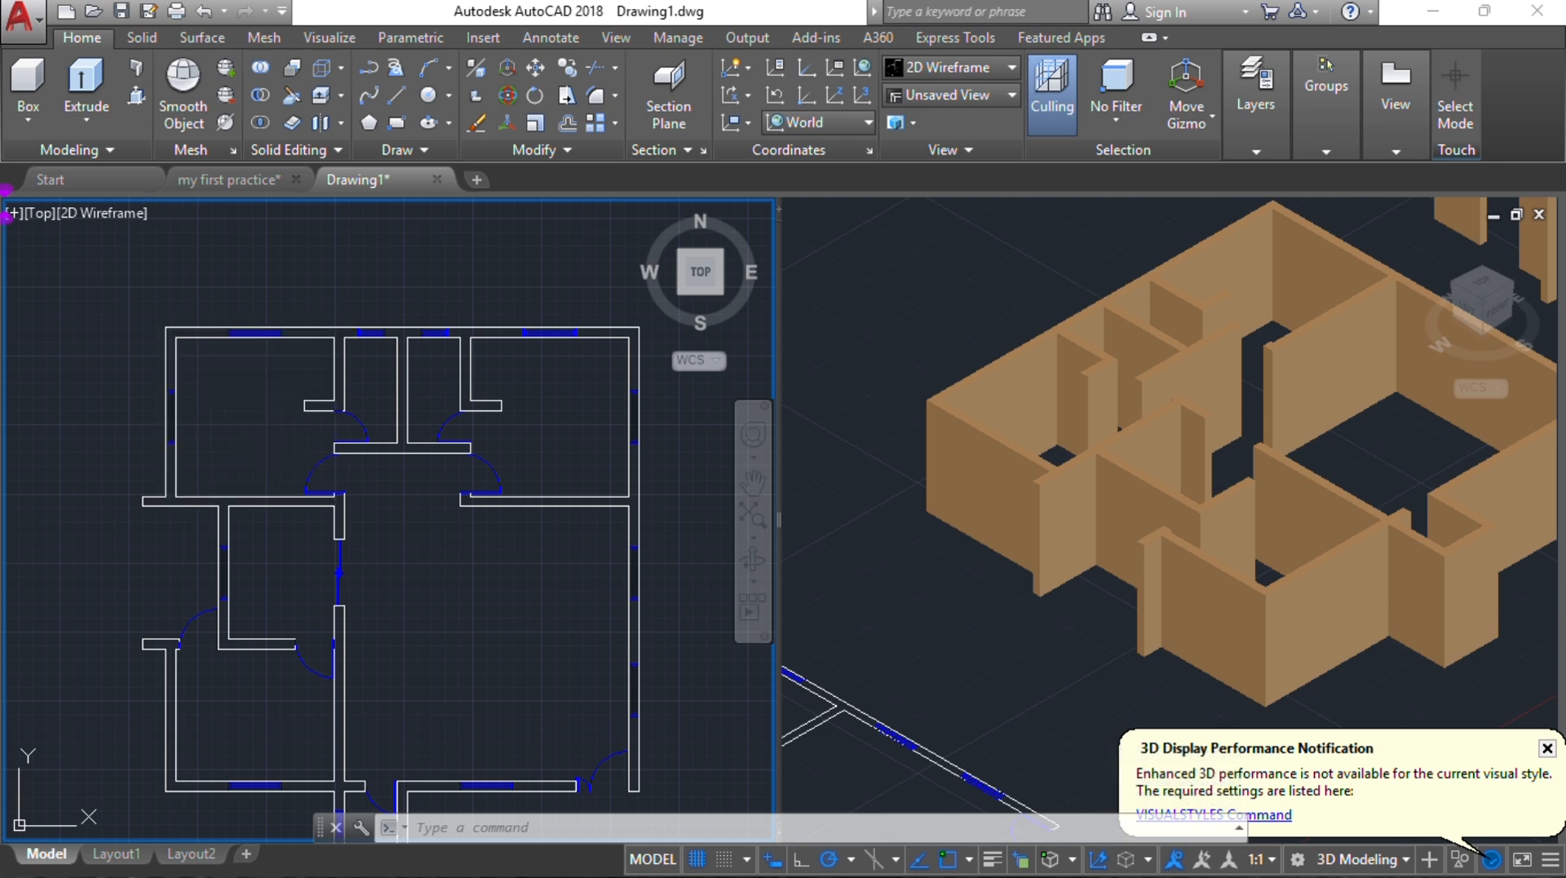
Step: Try selecting all polylines similar to the plan's upper-left outer wall outline, and clear the selection
{"action": "left_click", "coordinate": [318, 327]}
{"action": "right_click", "coordinate": [316, 326]}
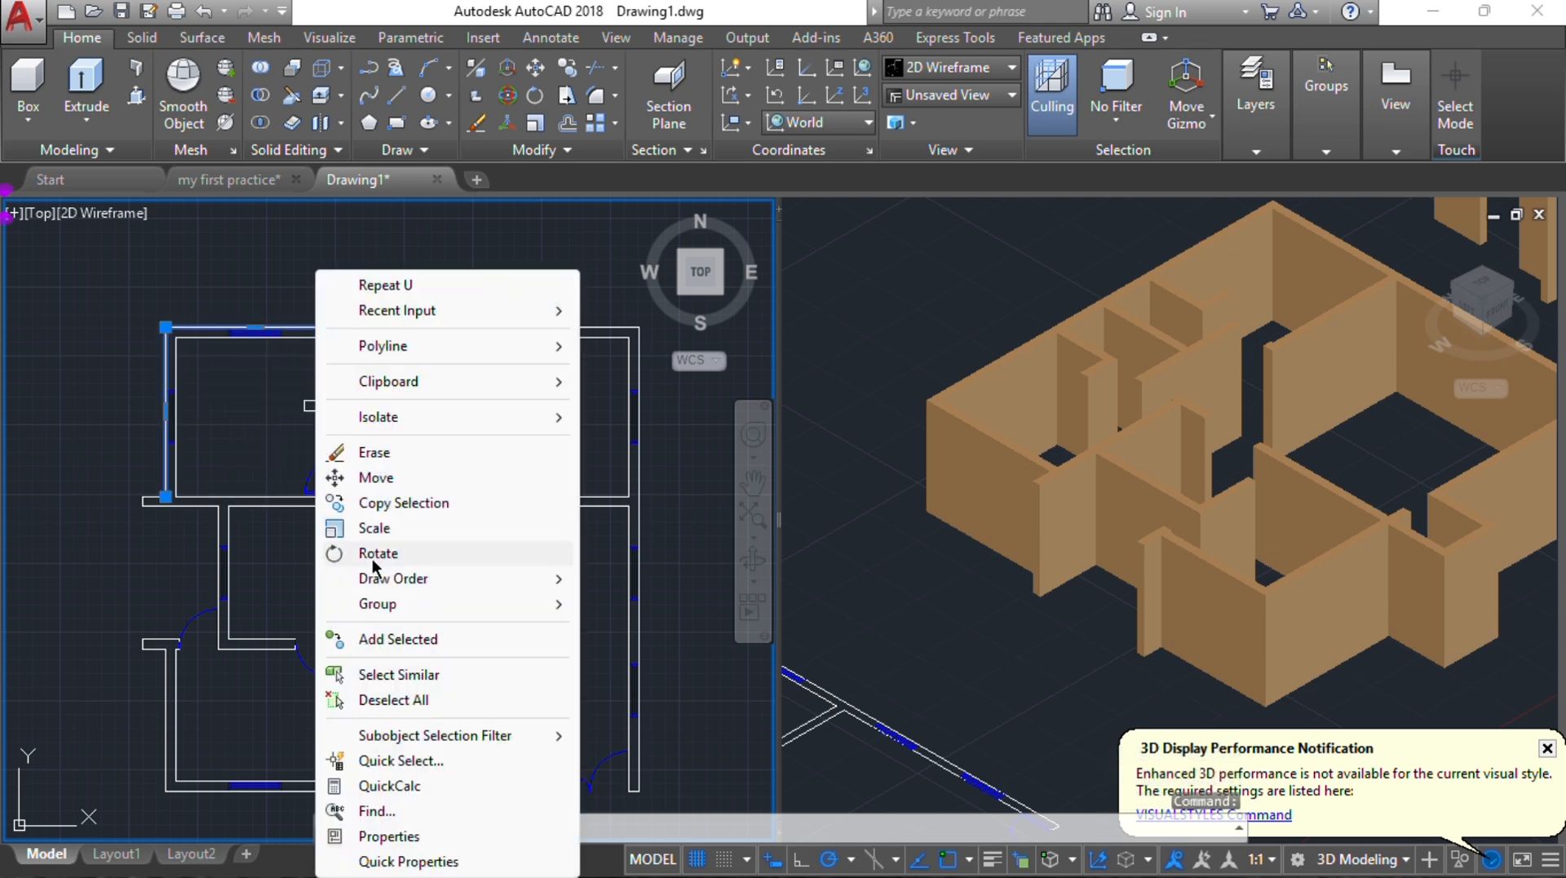
{"action": "left_click", "coordinate": [372, 674]}
{"action": "scroll", "coordinate": [256, 392], "scroll_direction": "down", "scroll_amount": 2}
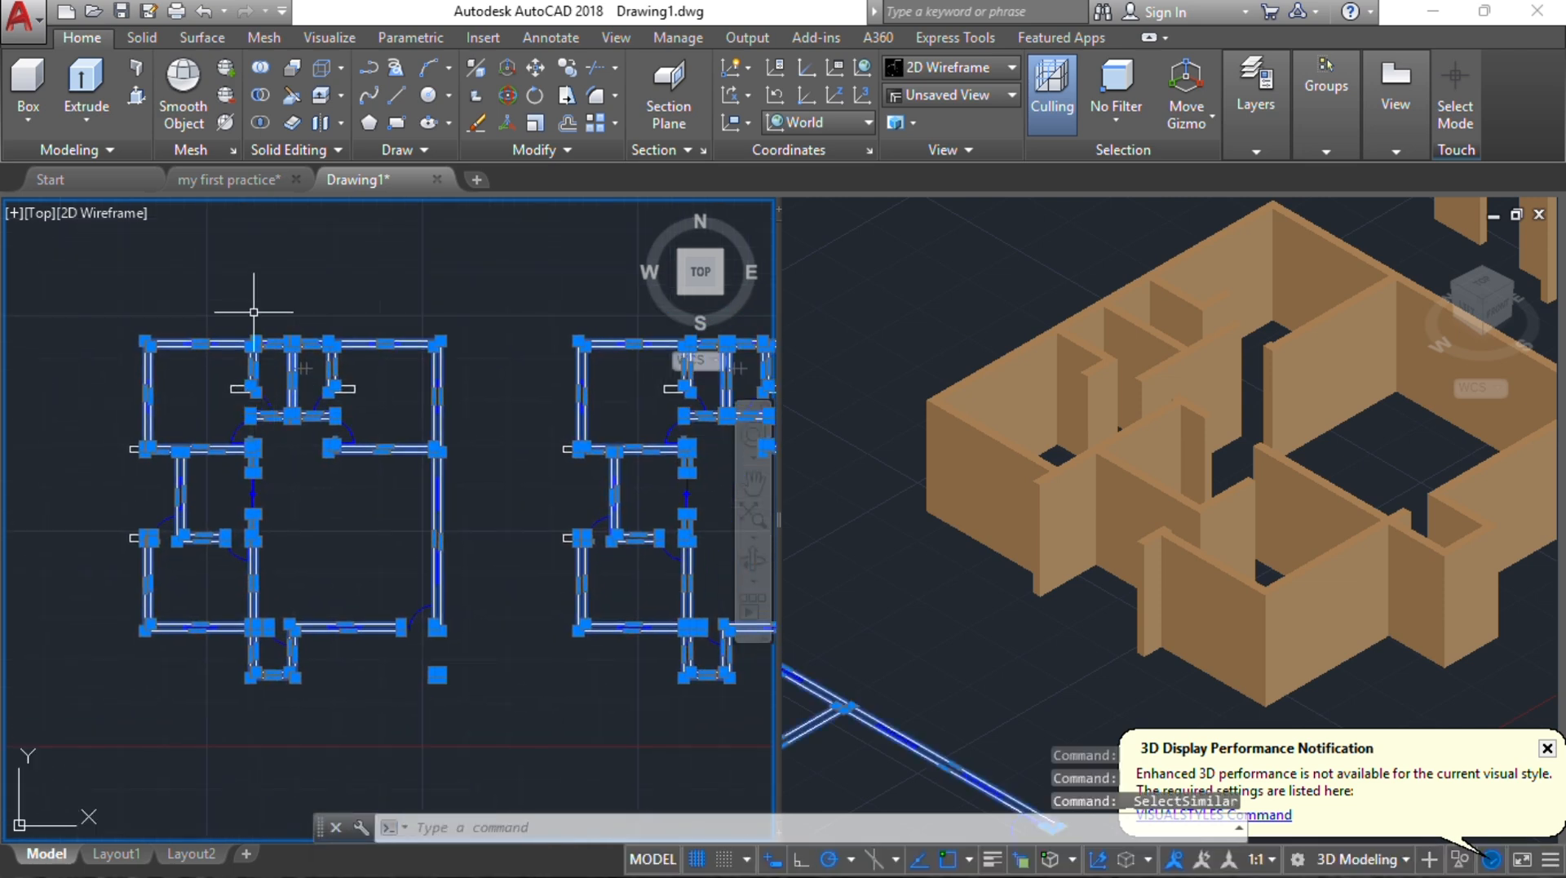
{"action": "scroll", "coordinate": [217, 341], "scroll_direction": "up", "scroll_amount": 2}
{"action": "right_click", "coordinate": [231, 341]}
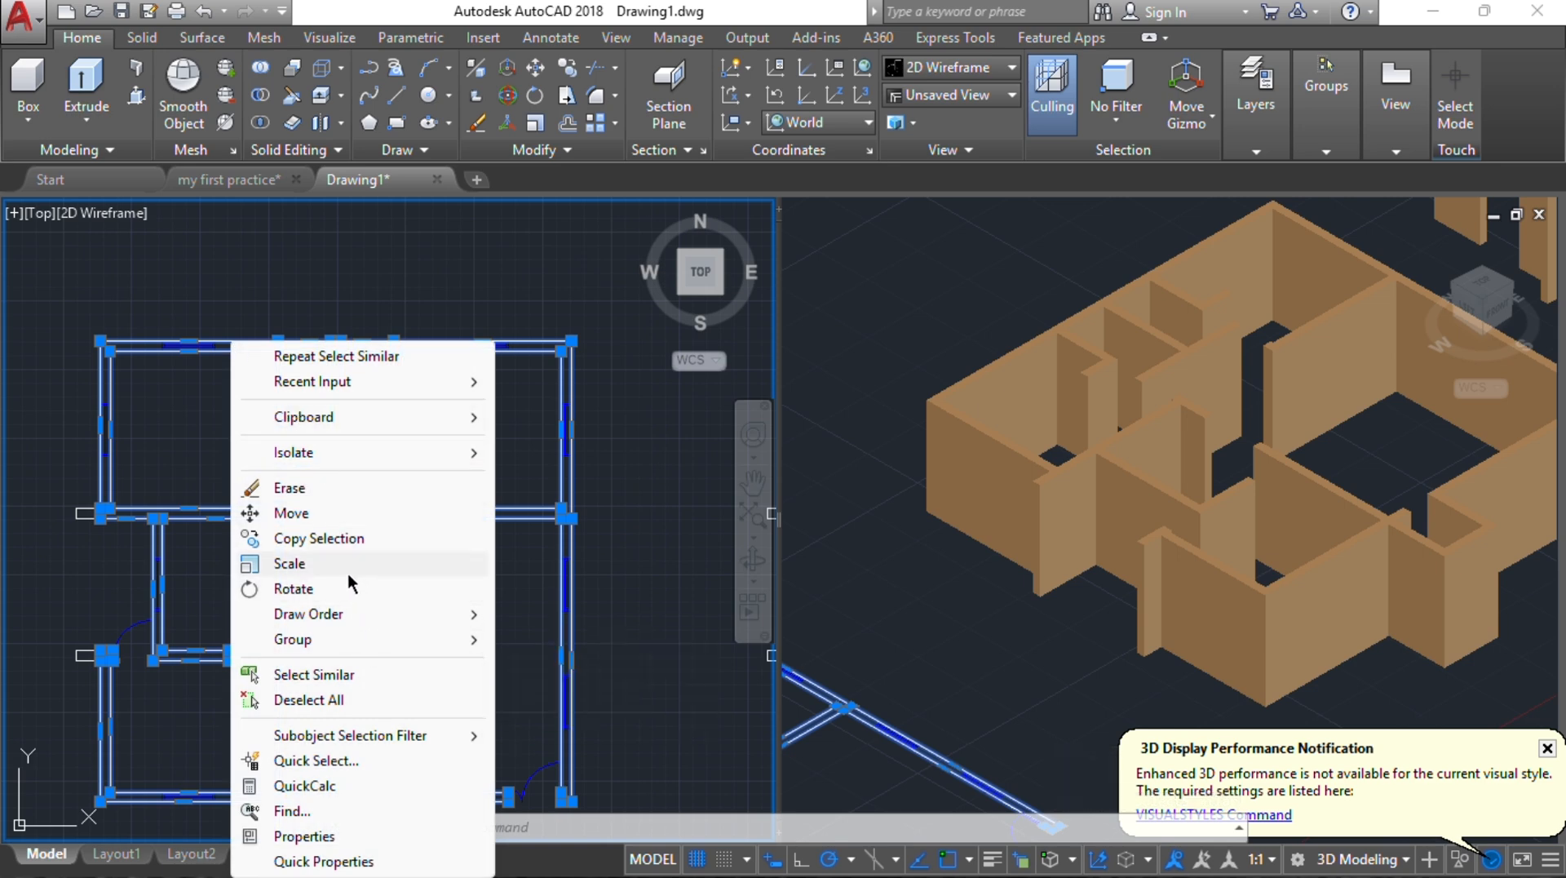
{"action": "left_click", "coordinate": [375, 699]}
Step: Examine the windows and wall outlines along the floor plan's upper wall in the top view
{"action": "scroll", "coordinate": [194, 304], "scroll_direction": "up", "scroll_amount": 3}
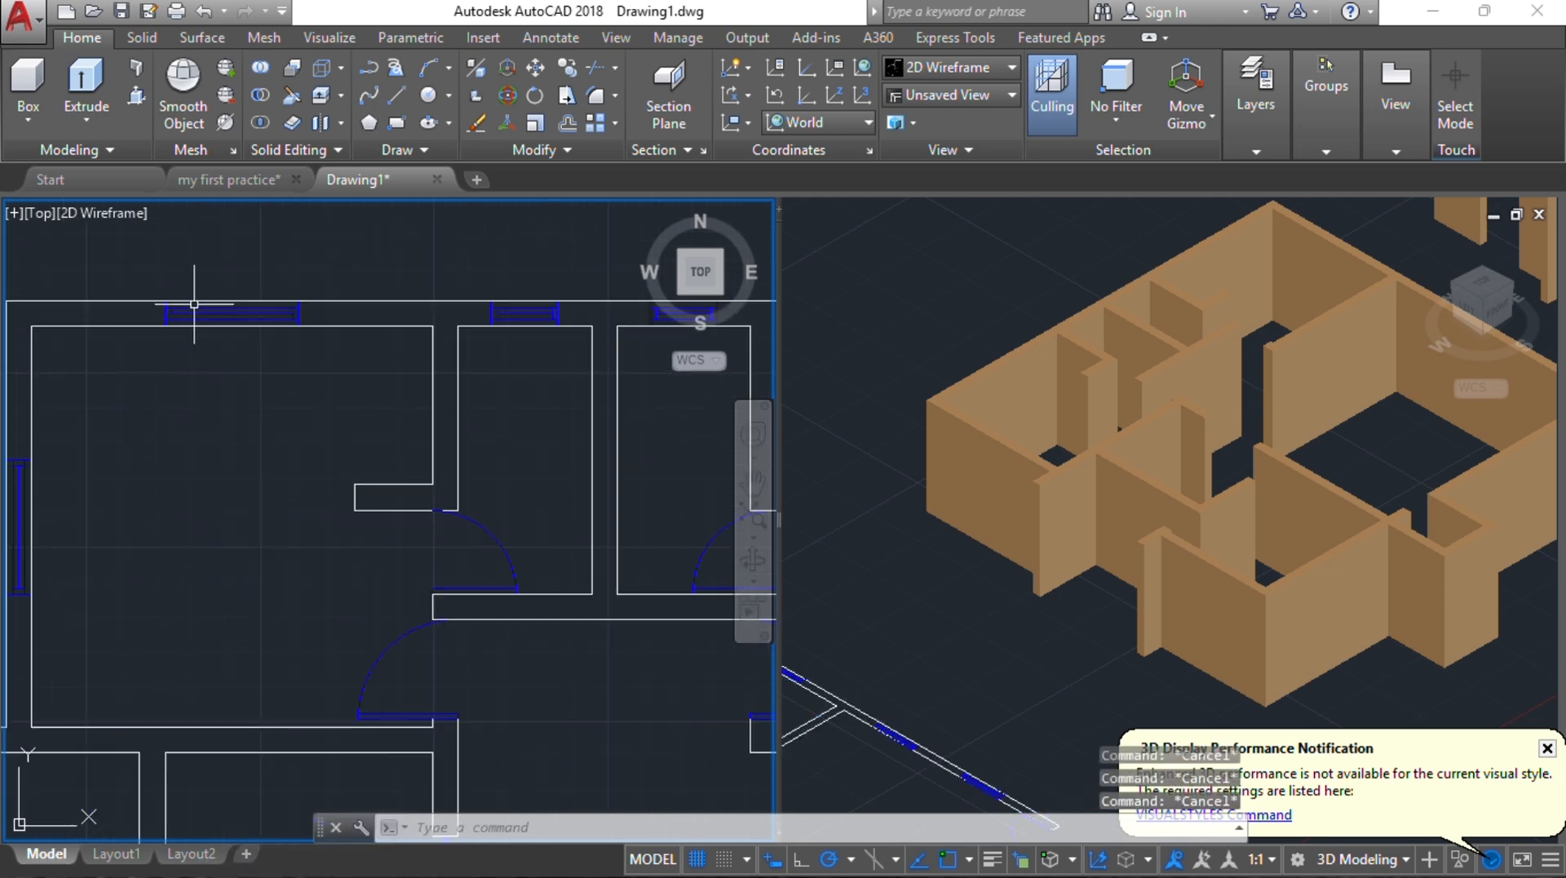
{"action": "scroll", "coordinate": [194, 303], "scroll_direction": "up", "scroll_amount": 2}
{"action": "middle_click_drag", "start_coordinate": [192, 308], "coordinate": [289, 381]}
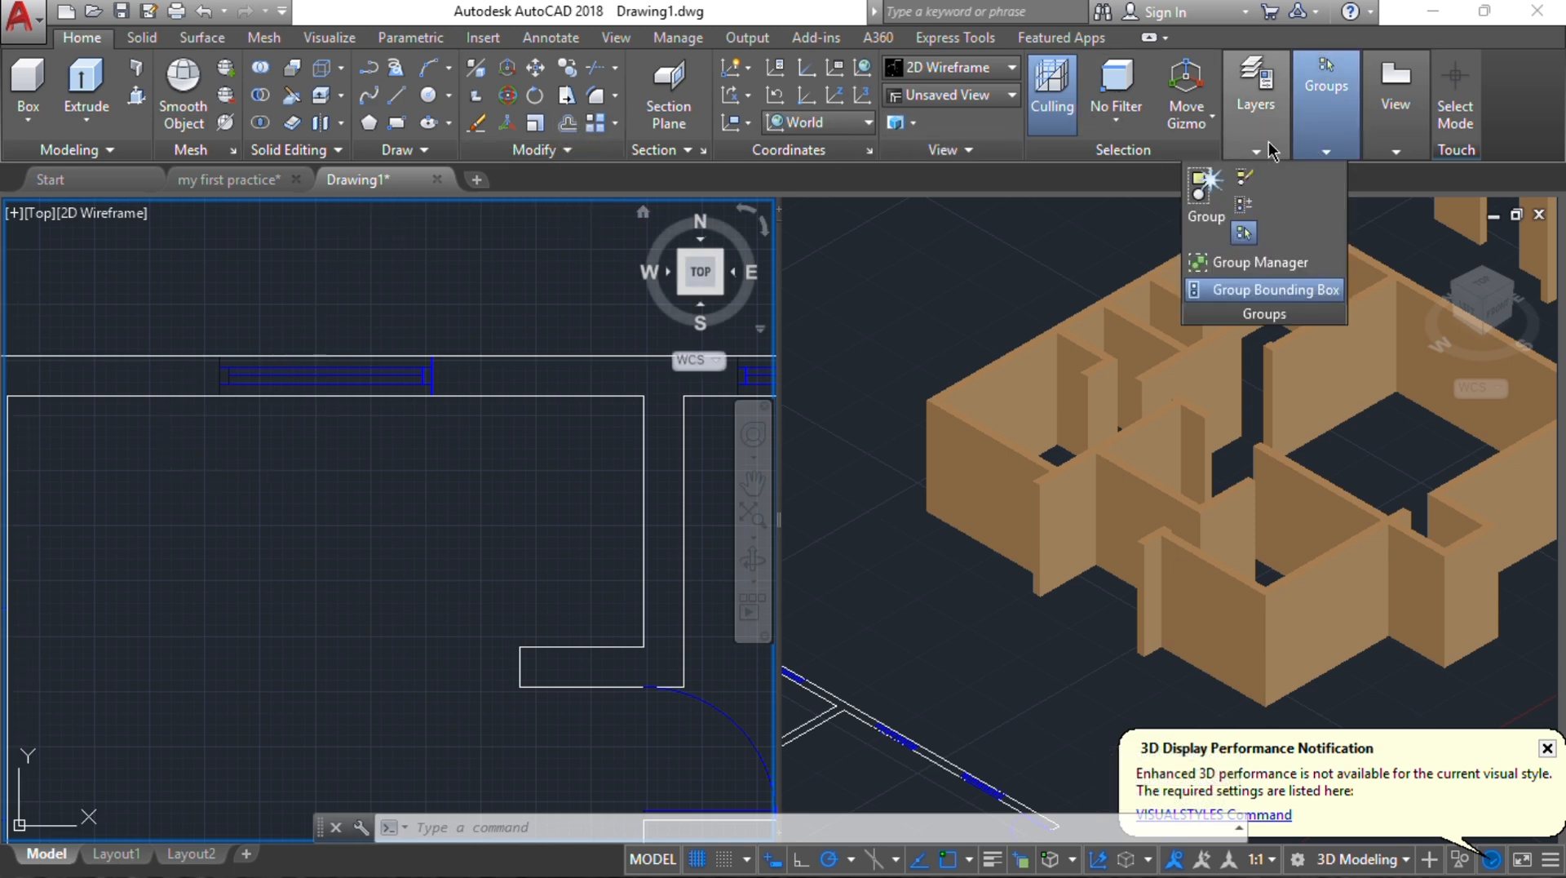
{"action": "mouse_move", "coordinate": [1269, 142]}
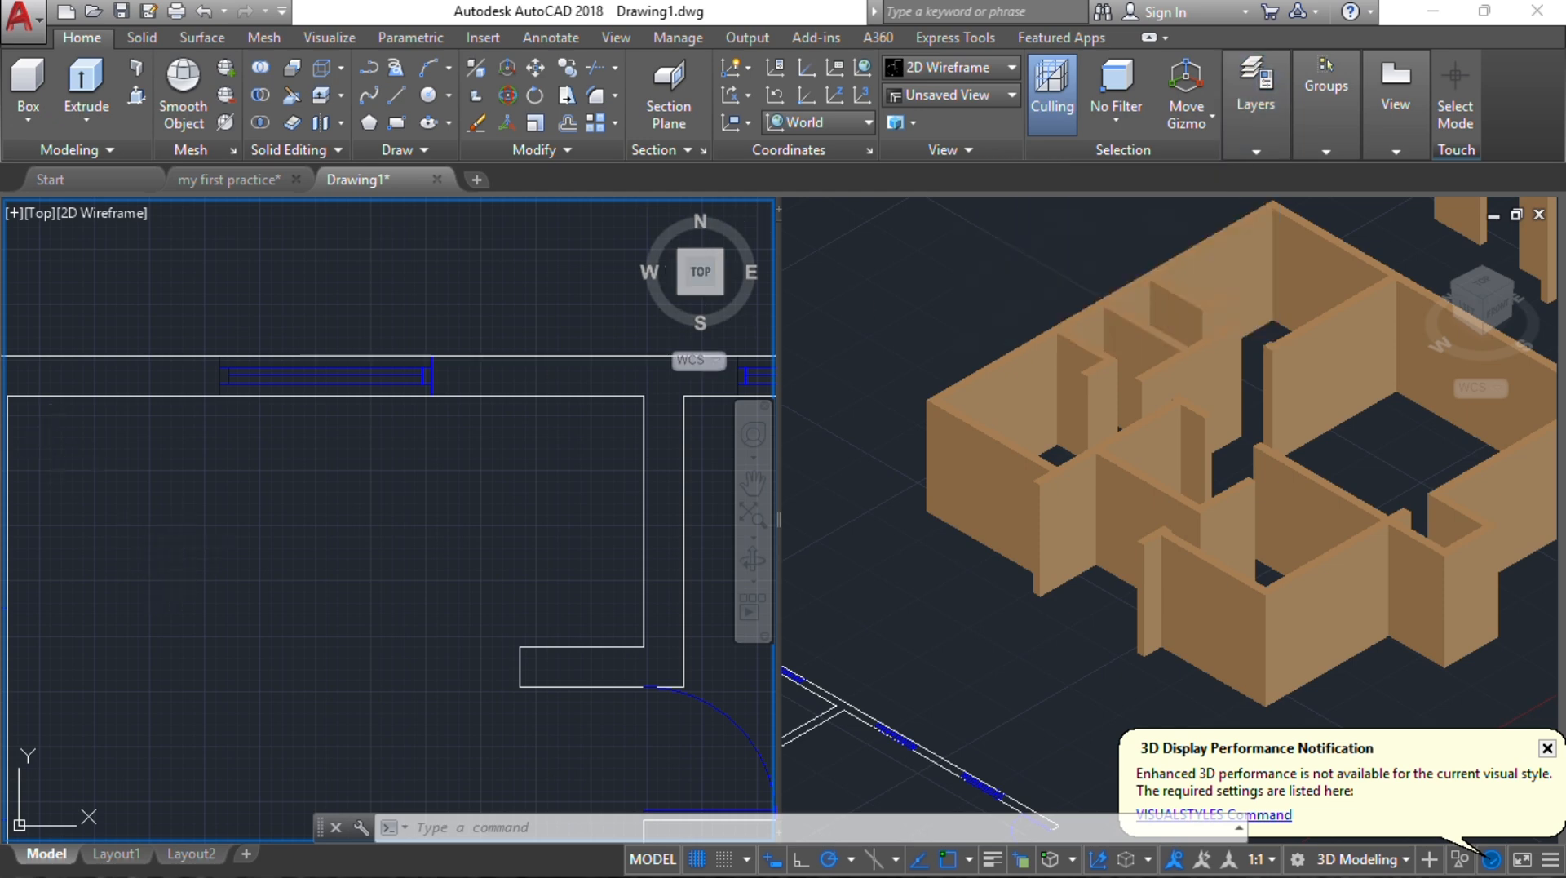
{"action": "key", "text": "Escape"}
{"action": "key", "text": "Escape"}
{"action": "key", "text": "Escape"}
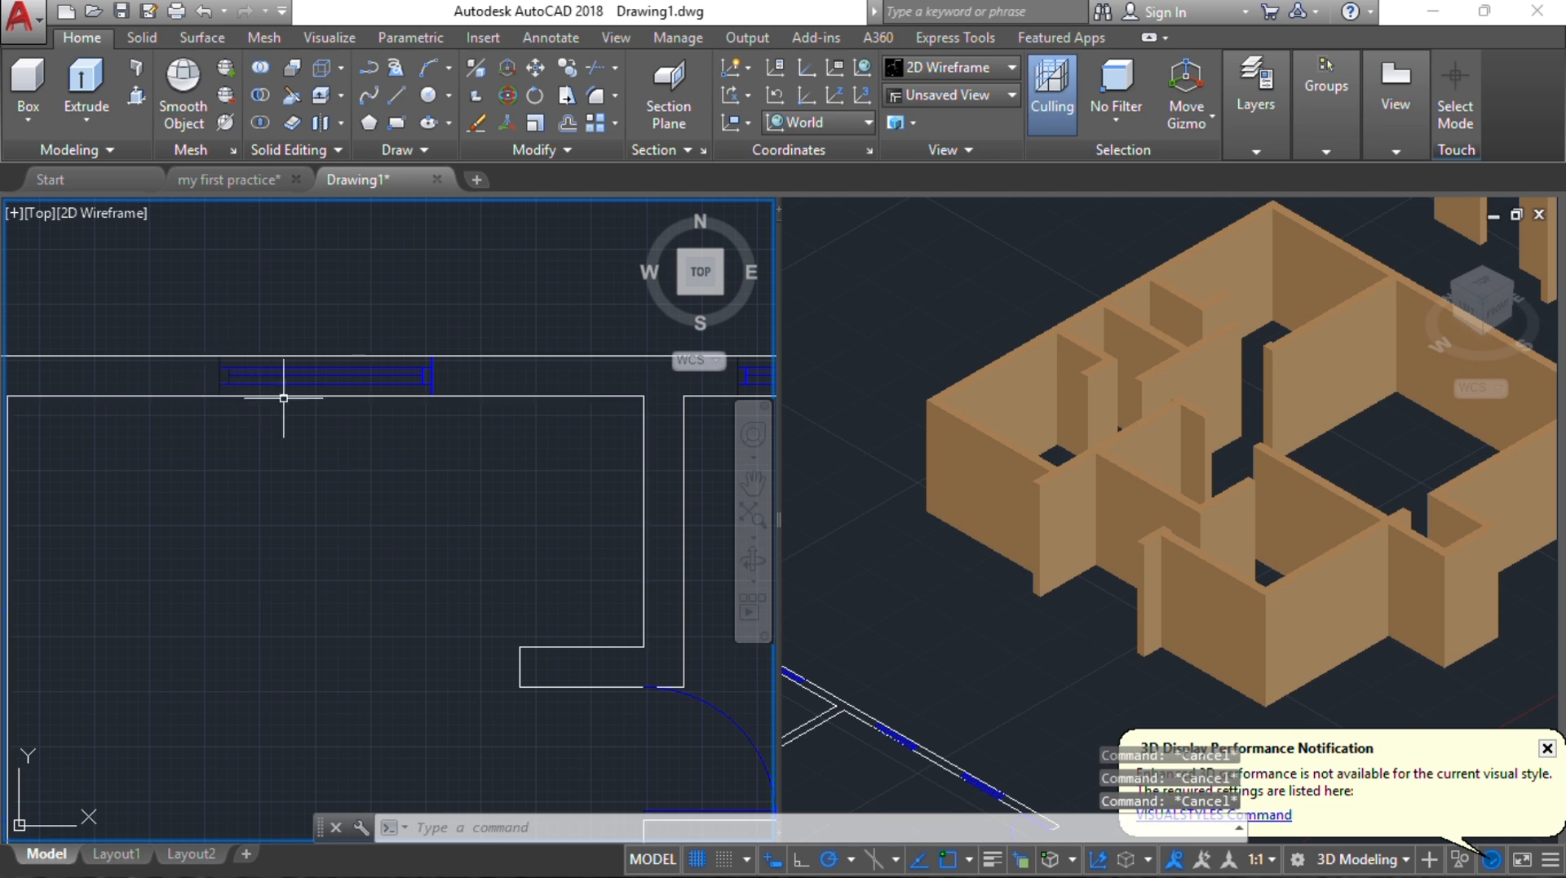
{"action": "scroll", "coordinate": [283, 398], "scroll_direction": "down", "scroll_amount": 4}
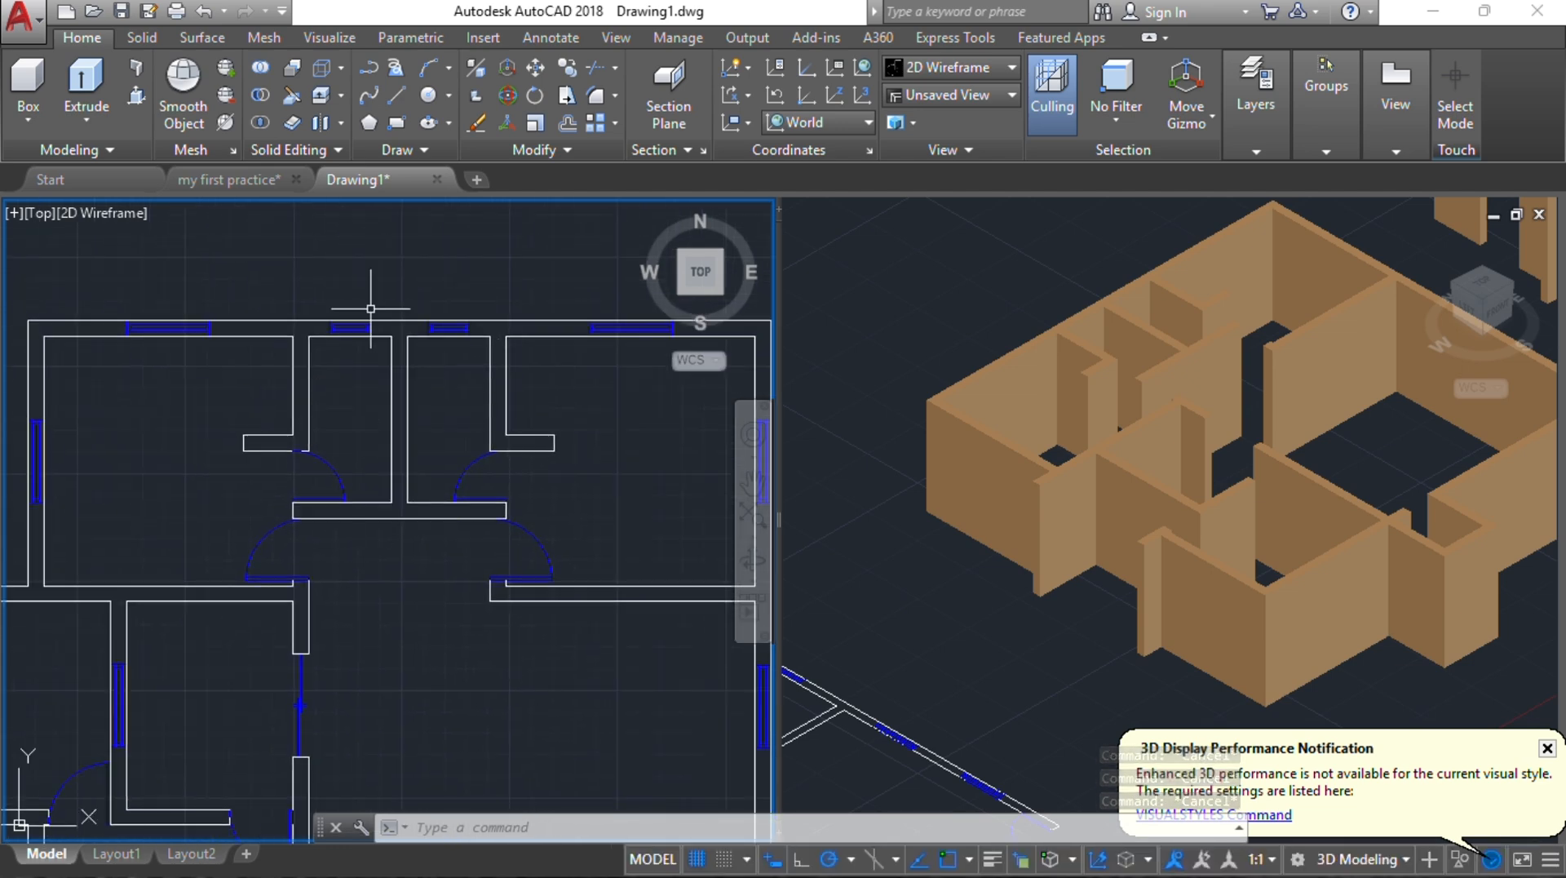
{"action": "middle_click_drag", "start_coordinate": [366, 439], "coordinate": [310, 408]}
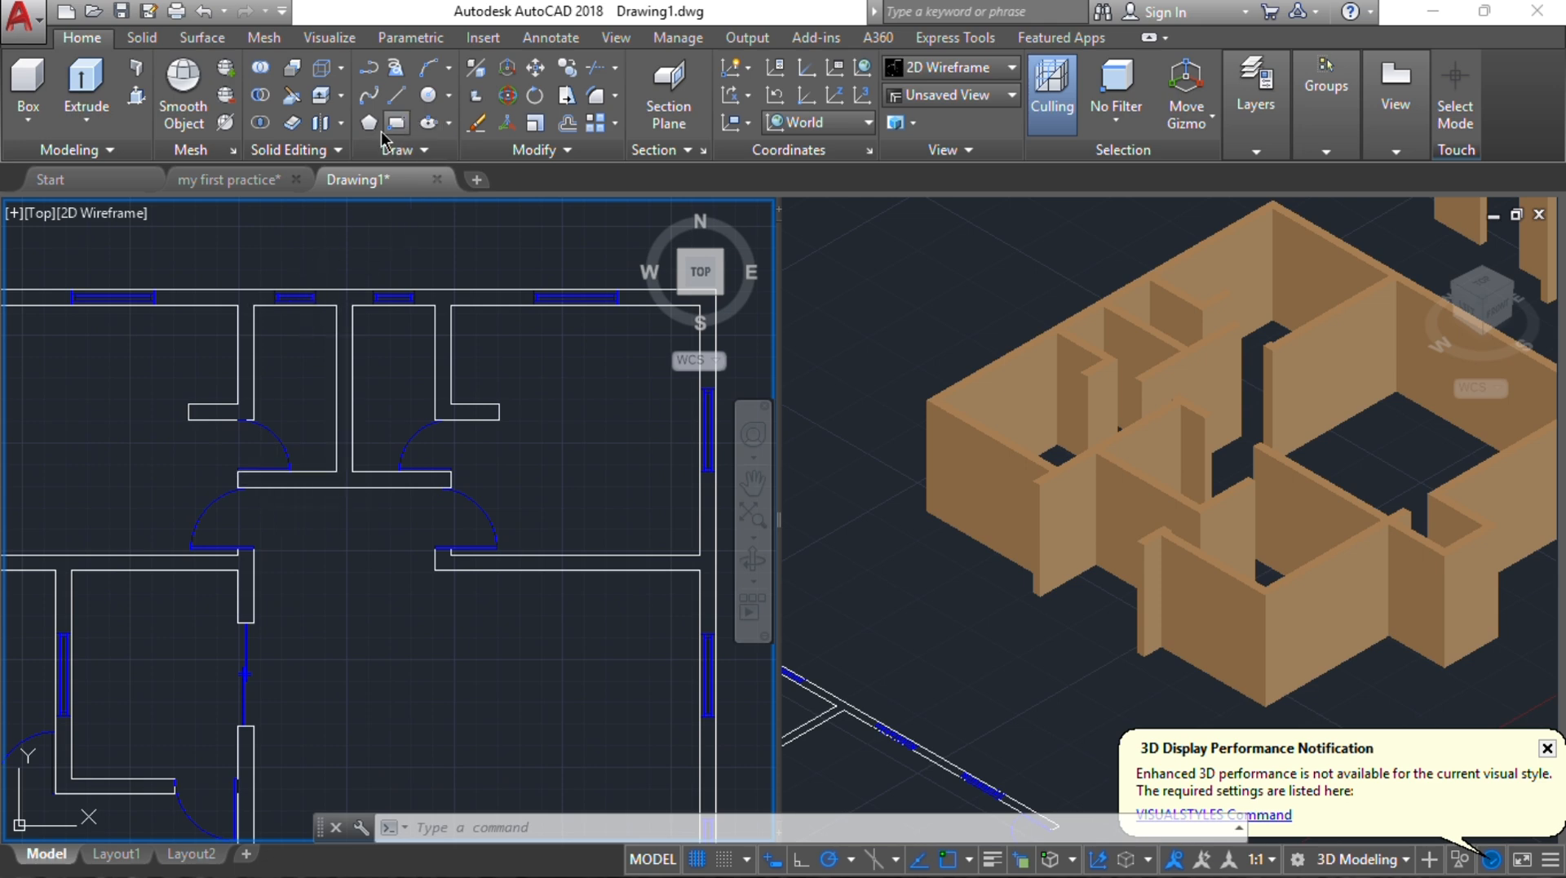
{"action": "left_click", "coordinate": [395, 124]}
{"action": "scroll", "coordinate": [294, 306], "scroll_direction": "down", "scroll_amount": 1}
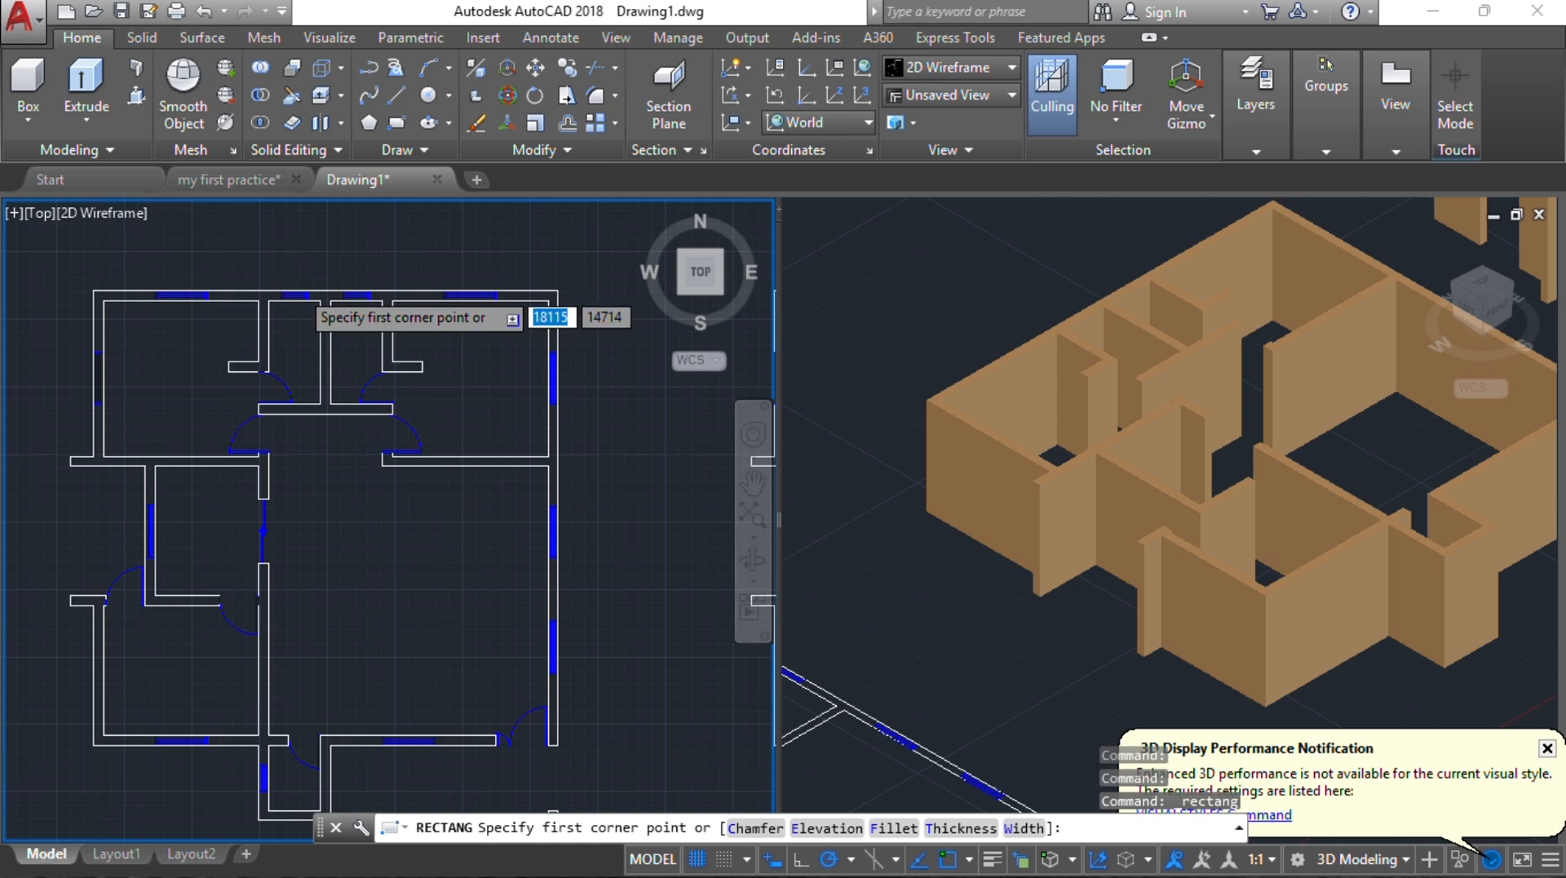
{"action": "scroll", "coordinate": [286, 282], "scroll_direction": "up", "scroll_amount": 3}
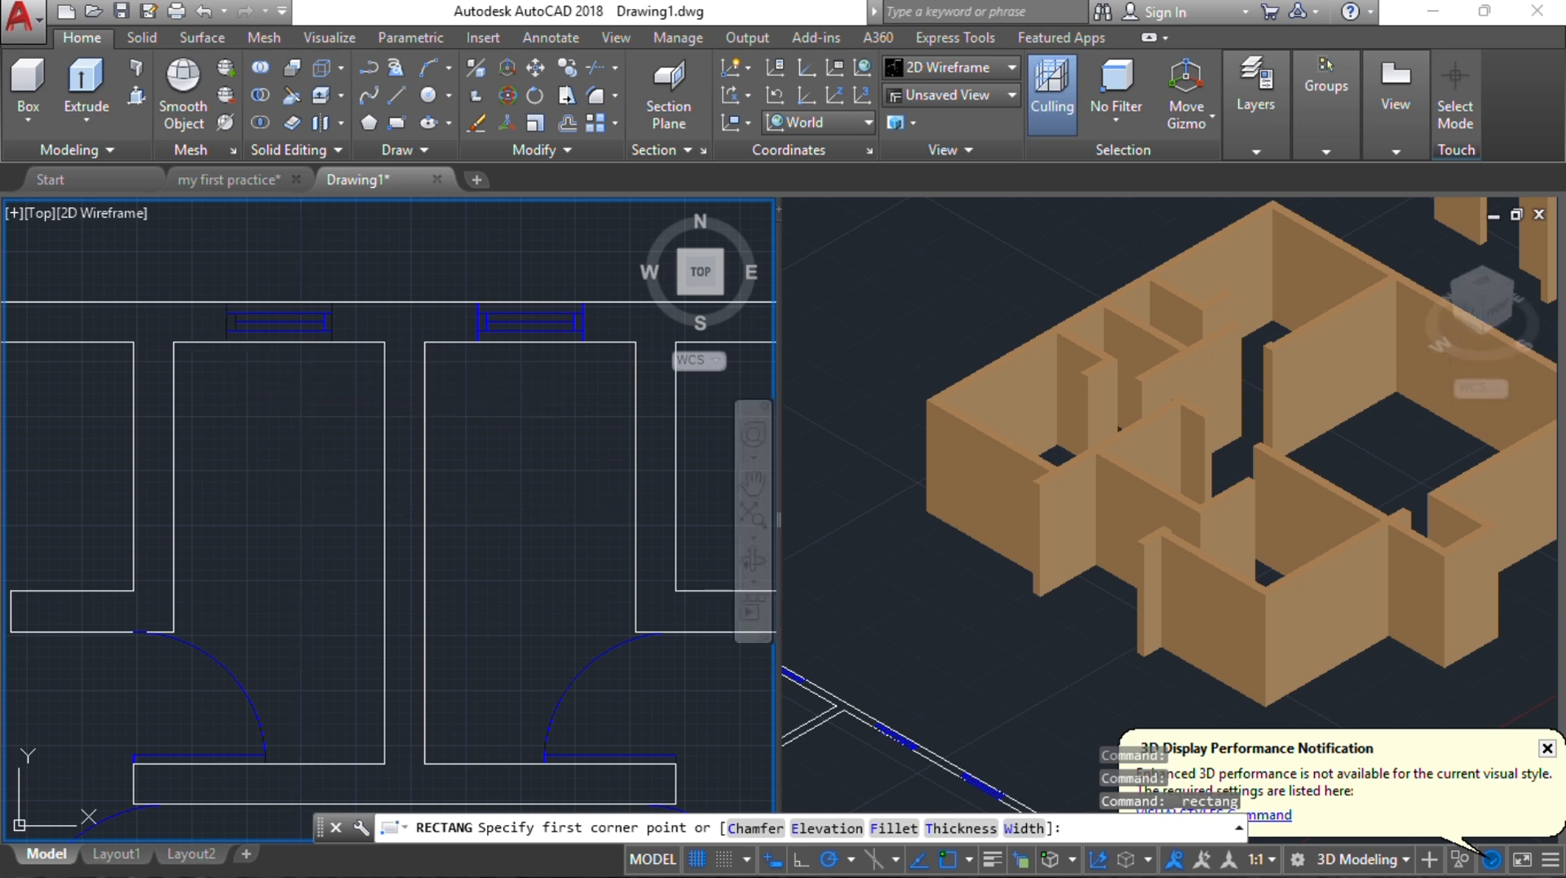
{"action": "key", "text": "Escape"}
{"action": "key", "text": "Escape"}
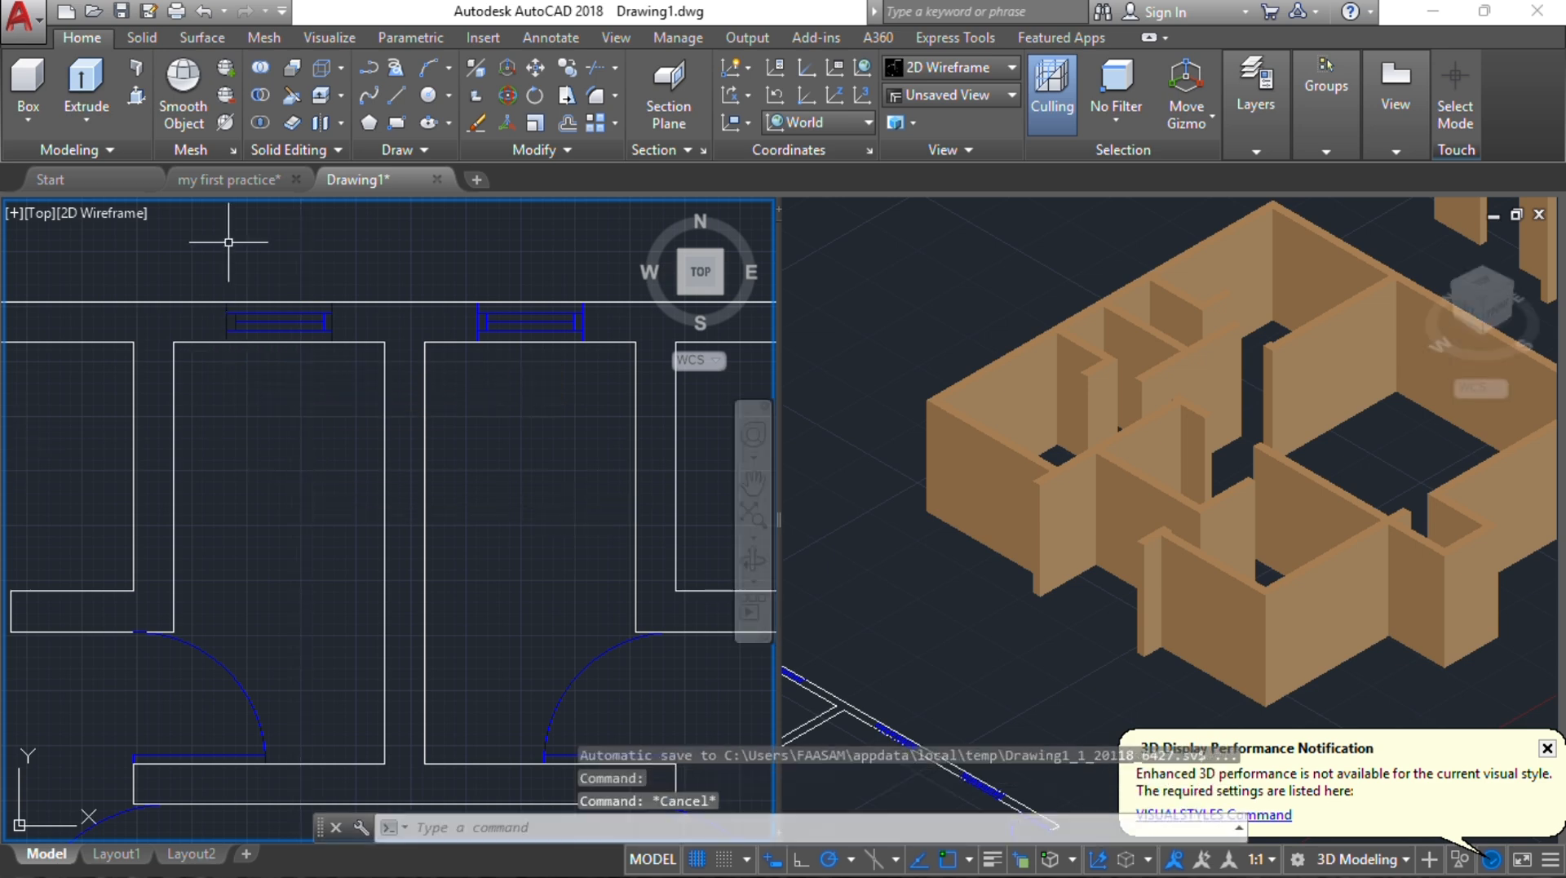
{"action": "right_click", "coordinate": [228, 321]}
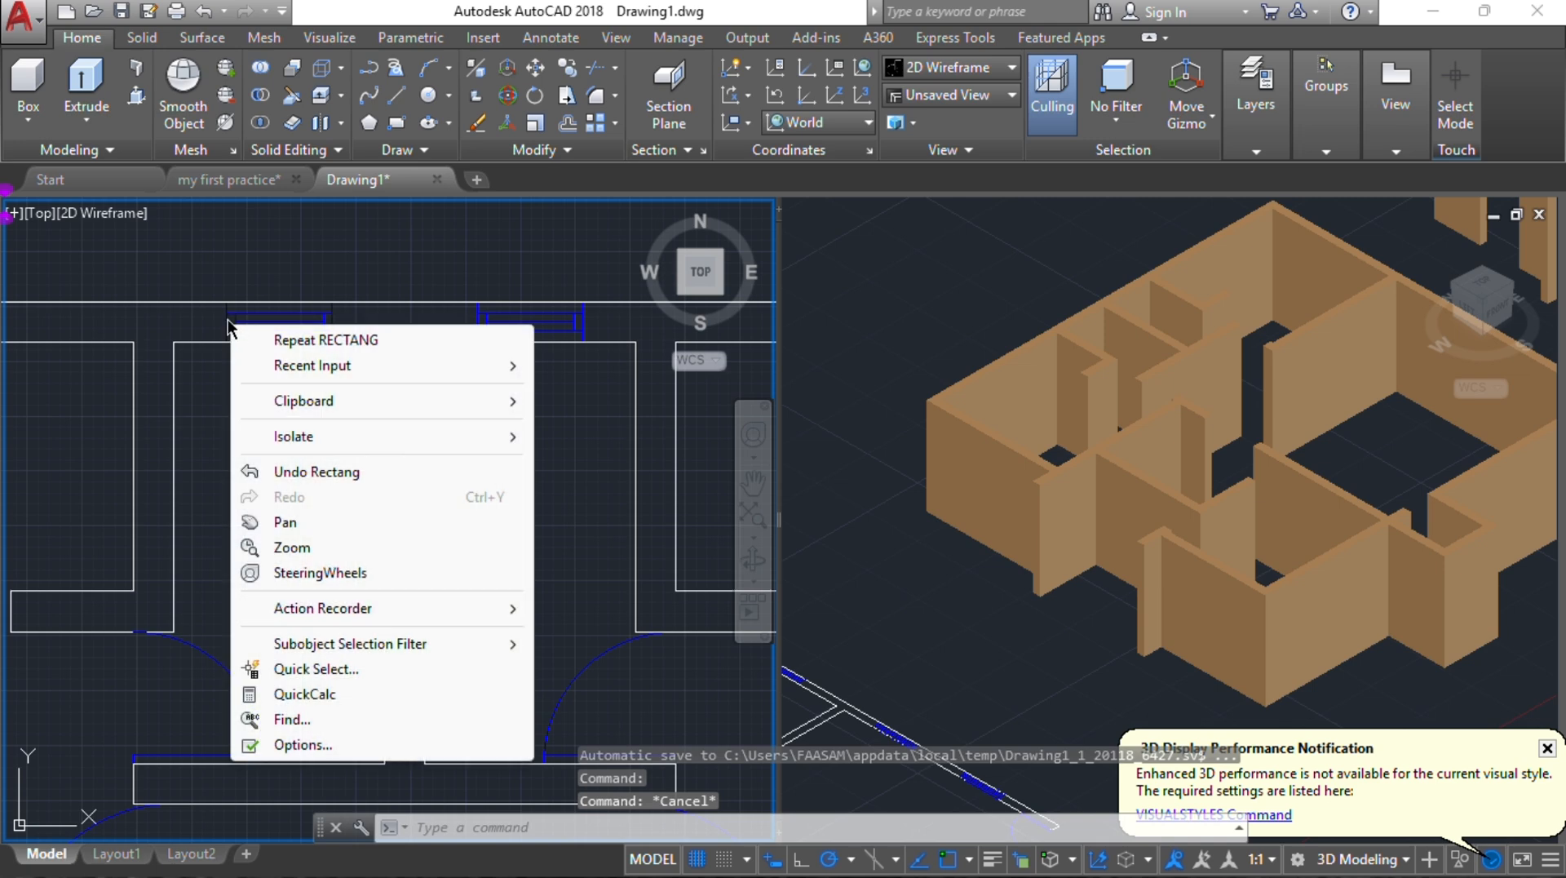
{"action": "left_click", "coordinate": [228, 313]}
{"action": "left_click", "coordinate": [227, 315]}
{"action": "left_click", "coordinate": [248, 318]}
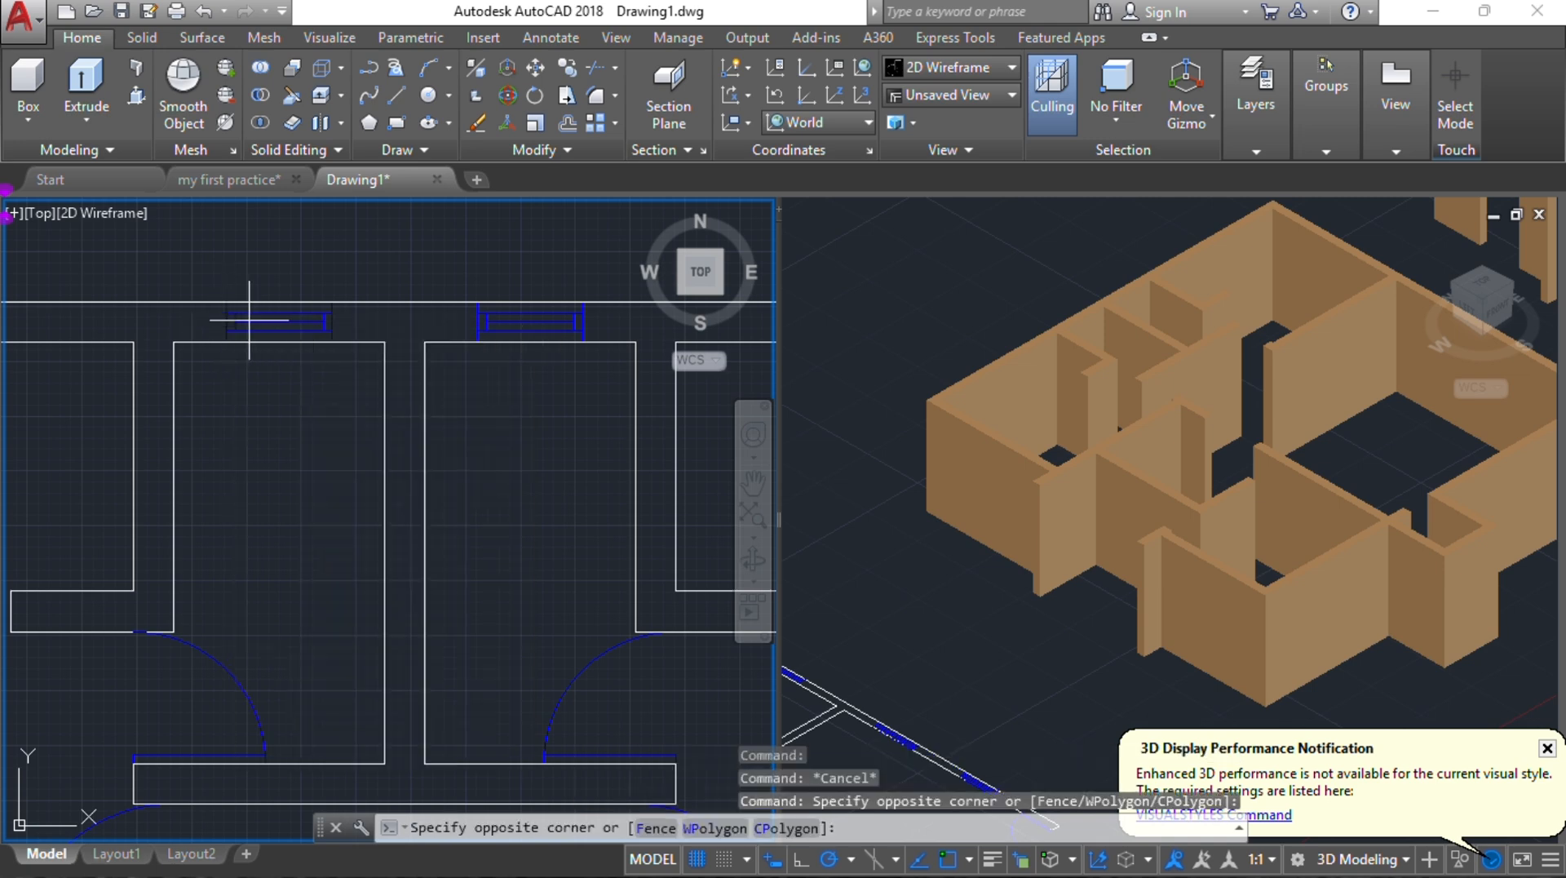
{"action": "left_click", "coordinate": [248, 309]}
{"action": "scroll", "coordinate": [243, 328], "scroll_direction": "down", "scroll_amount": 5}
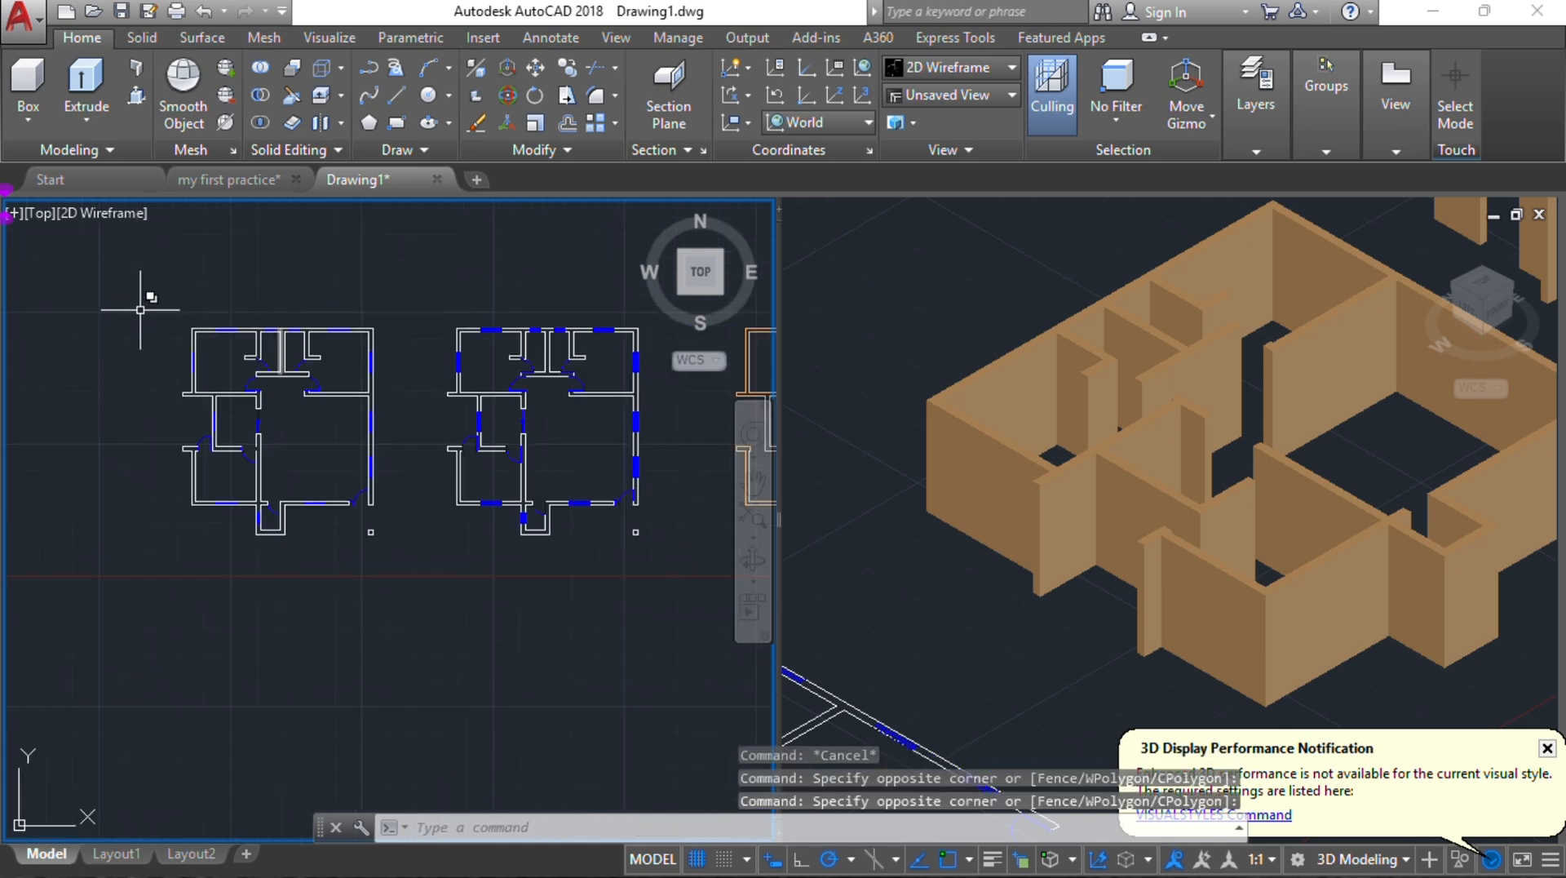
Step: Try erasing the leftmost floor plan in the top view, and undo the erase
{"action": "left_click", "coordinate": [120, 290]}
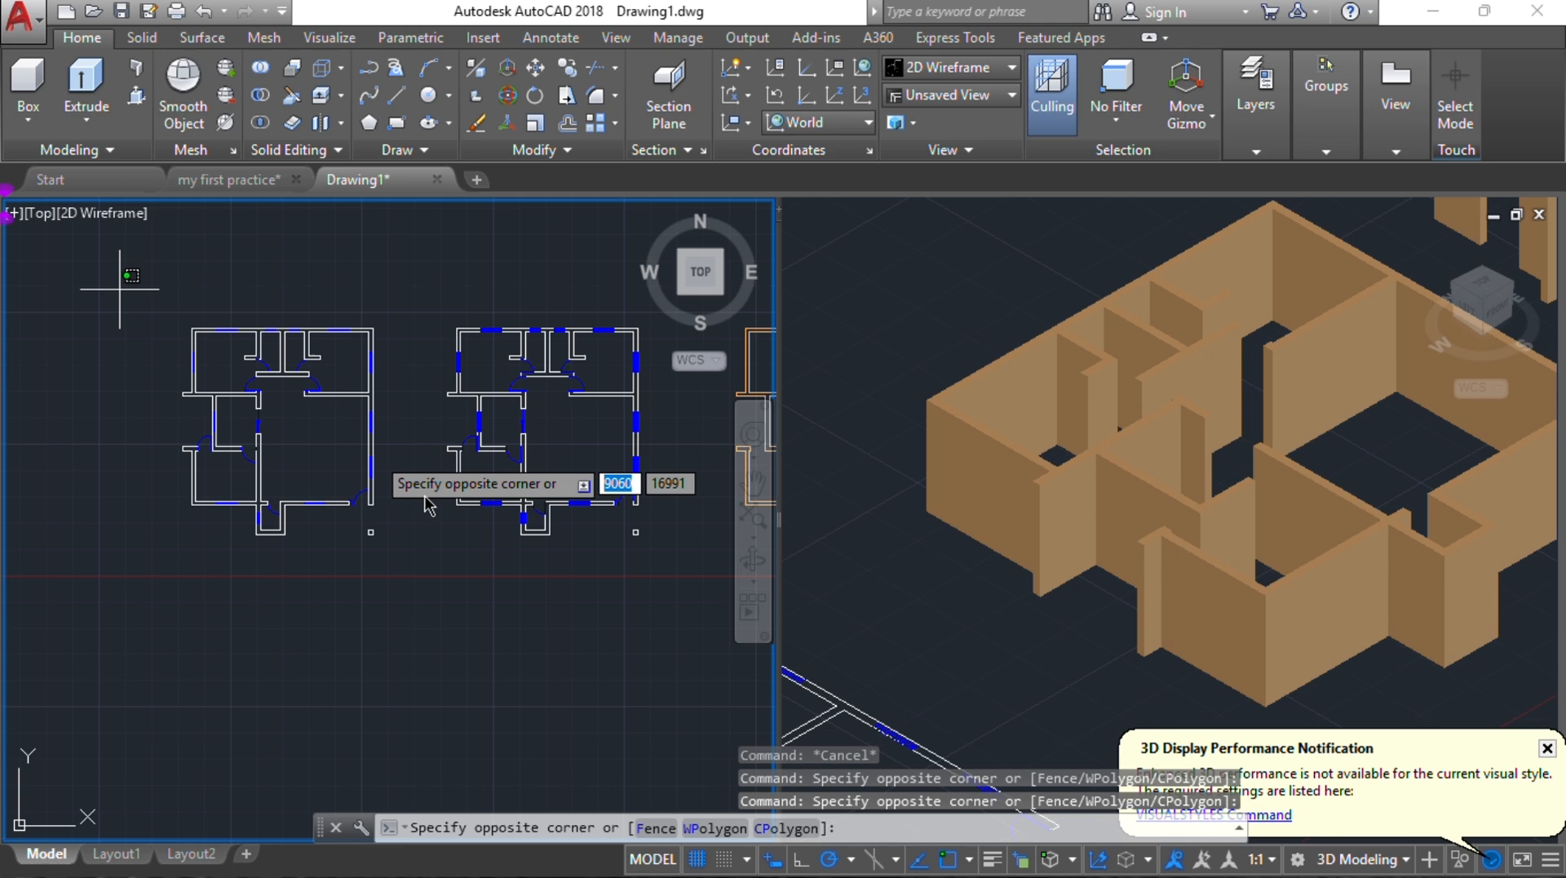
{"action": "left_click", "coordinate": [422, 591]}
{"action": "key", "text": "Delete"}
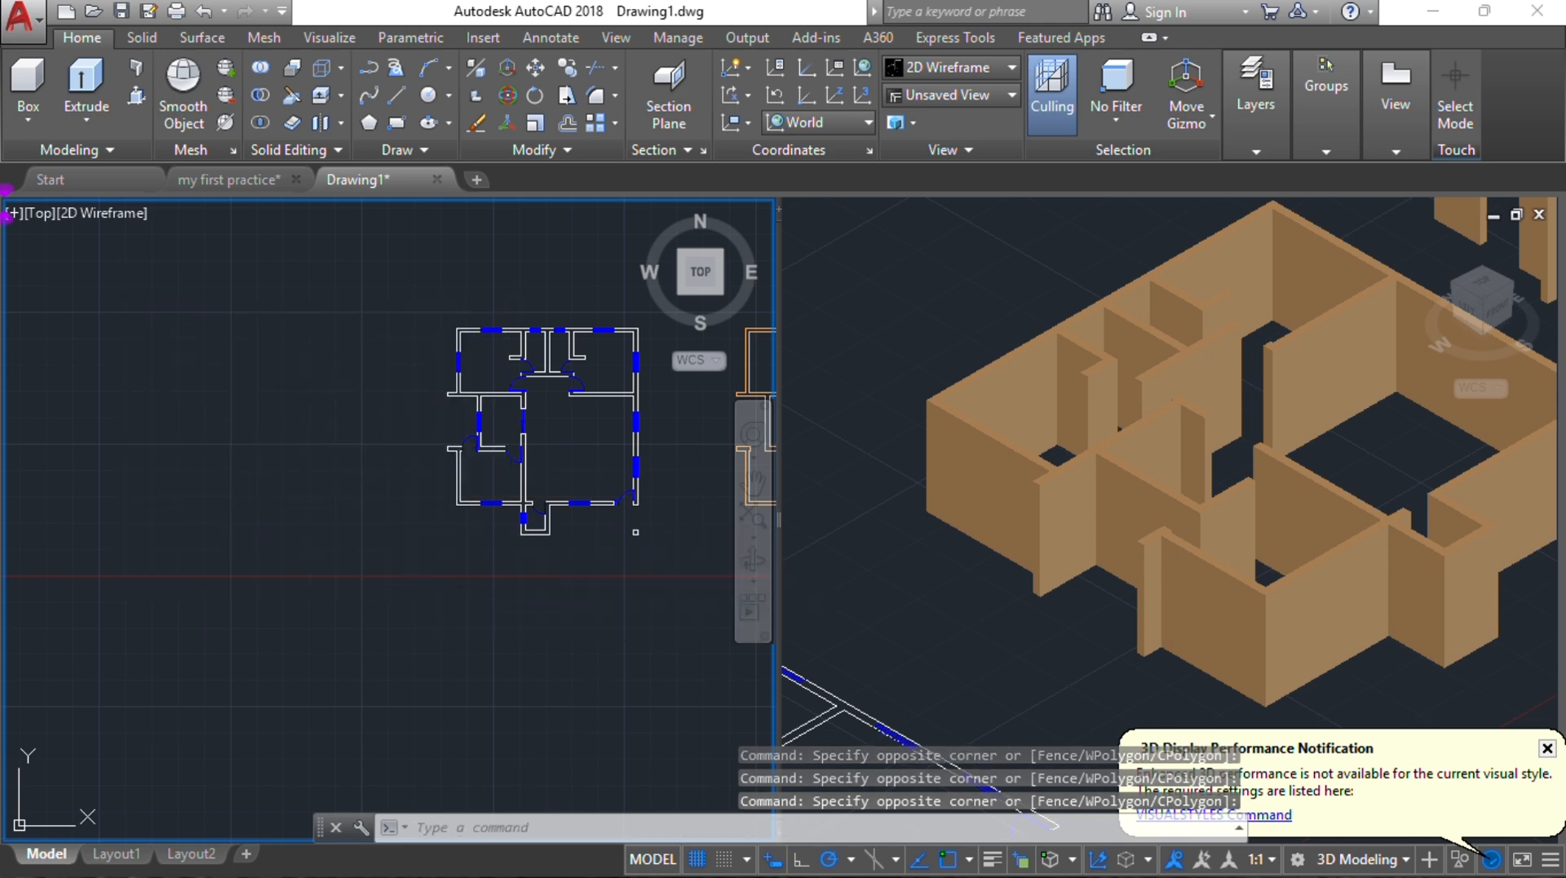
{"action": "key", "text": "ctrl+z"}
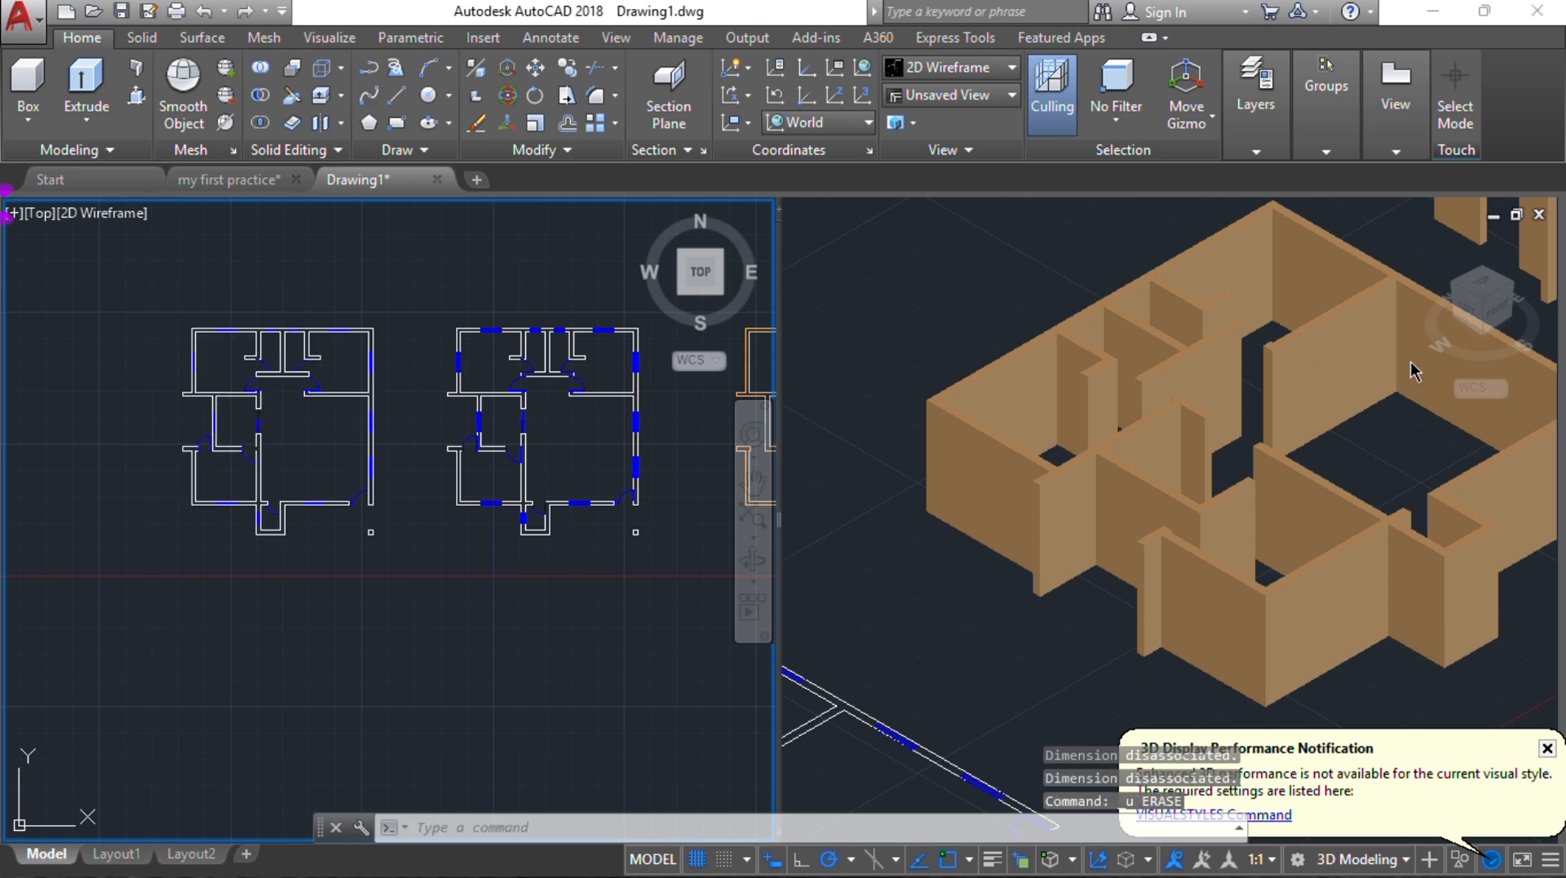
Step: Select the small upper-wall window and all similar window blocks, and bring them to the front of the draw order
{"action": "scroll", "coordinate": [197, 350], "scroll_direction": "up", "scroll_amount": 6}
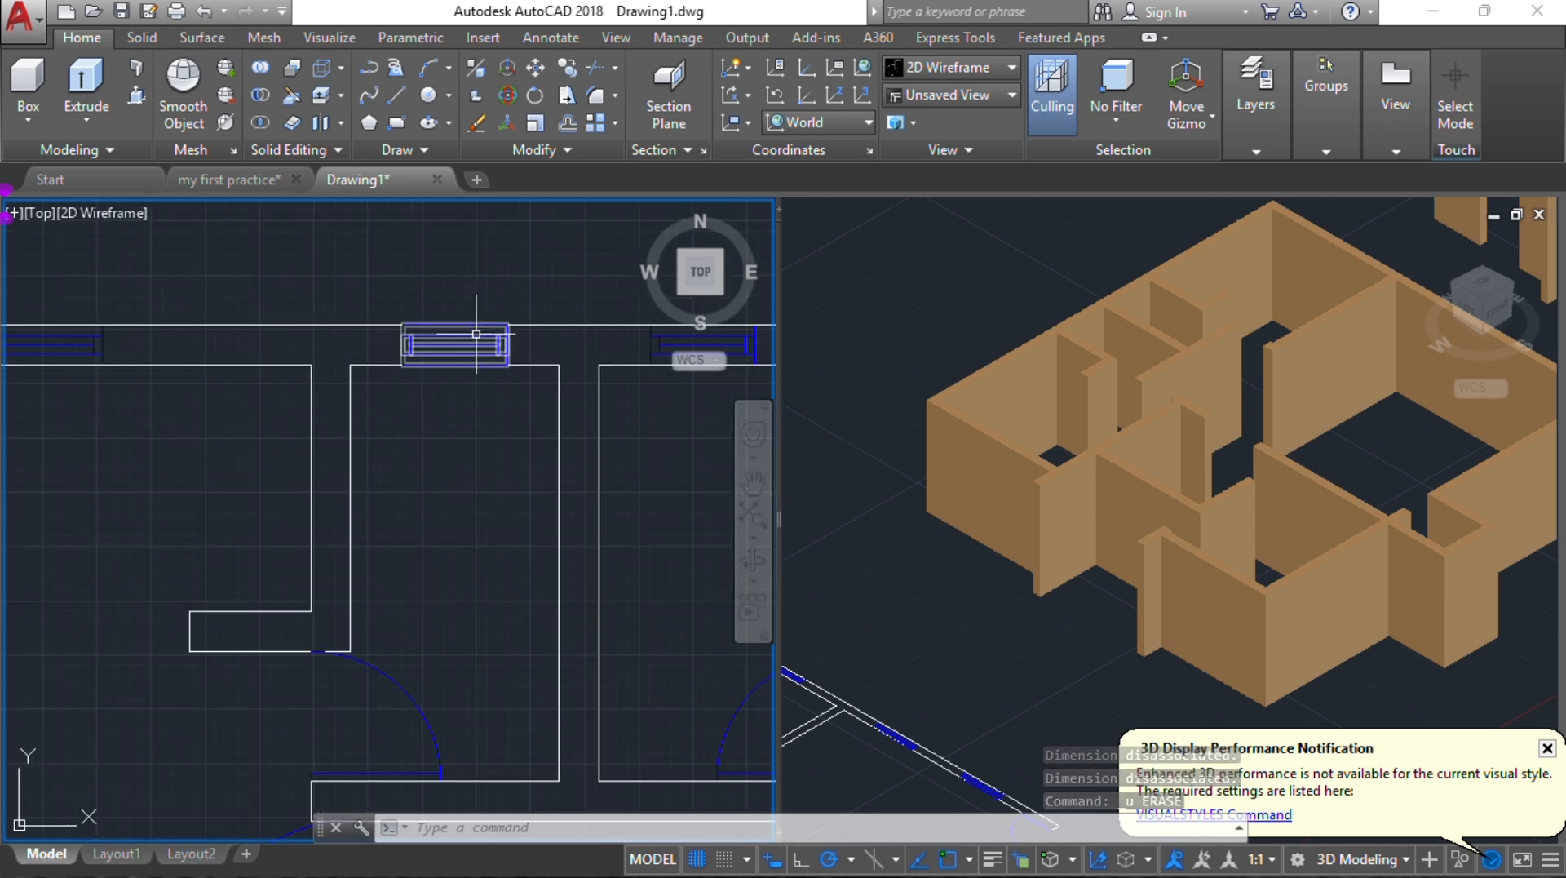
{"action": "right_click", "coordinate": [416, 336]}
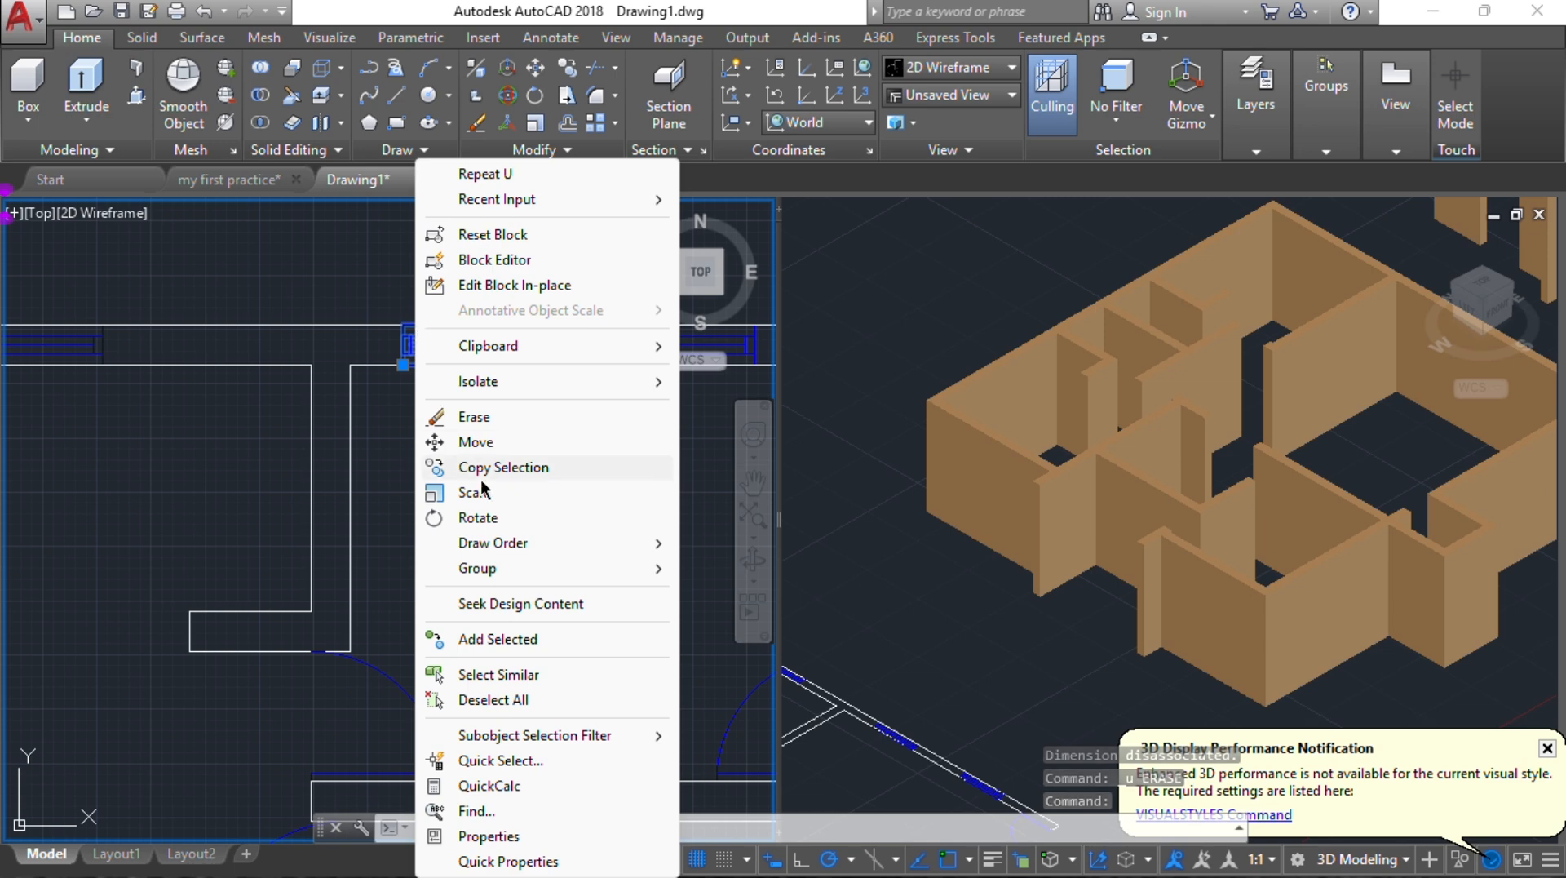
{"action": "left_click", "coordinate": [381, 425]}
{"action": "left_click", "coordinate": [406, 289]}
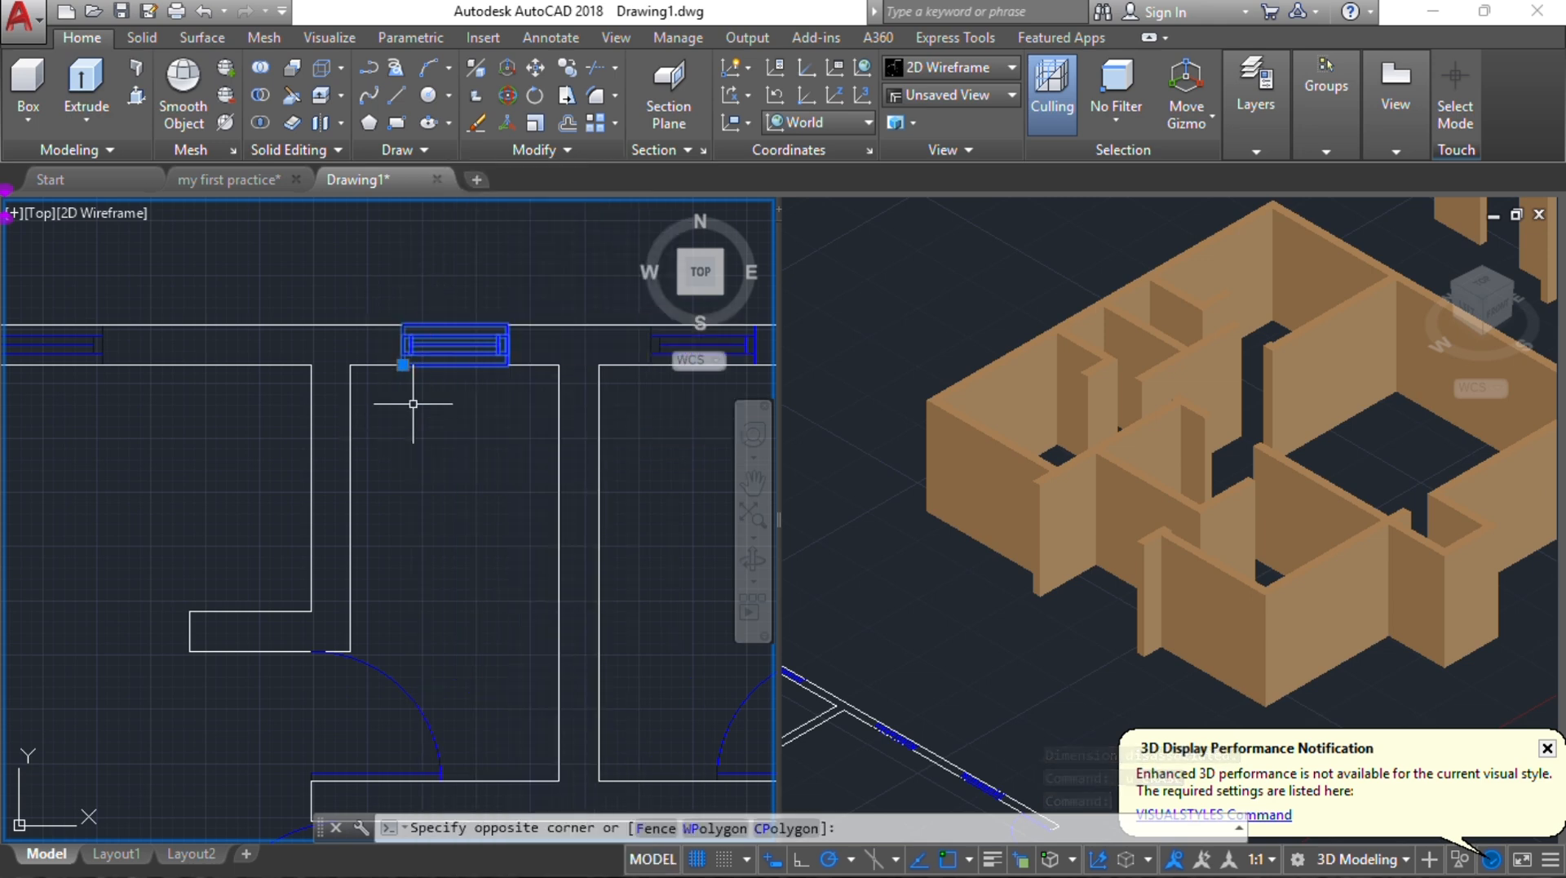
{"action": "right_click", "coordinate": [445, 404]}
{"action": "left_click", "coordinate": [526, 675]}
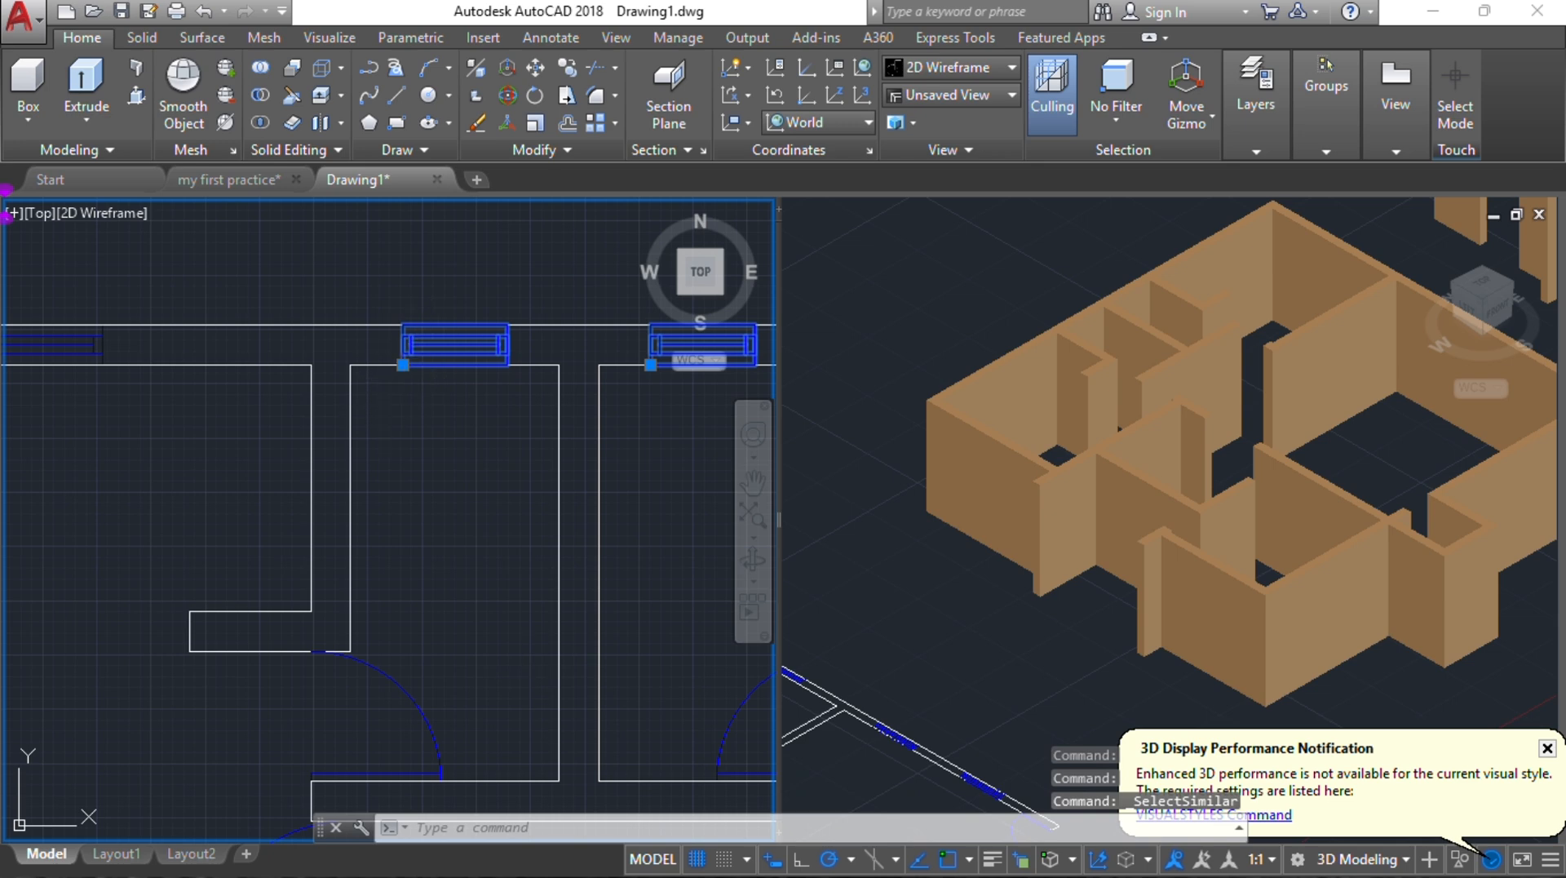
{"action": "right_click", "coordinate": [432, 342]}
{"action": "mouse_move", "coordinate": [657, 615]}
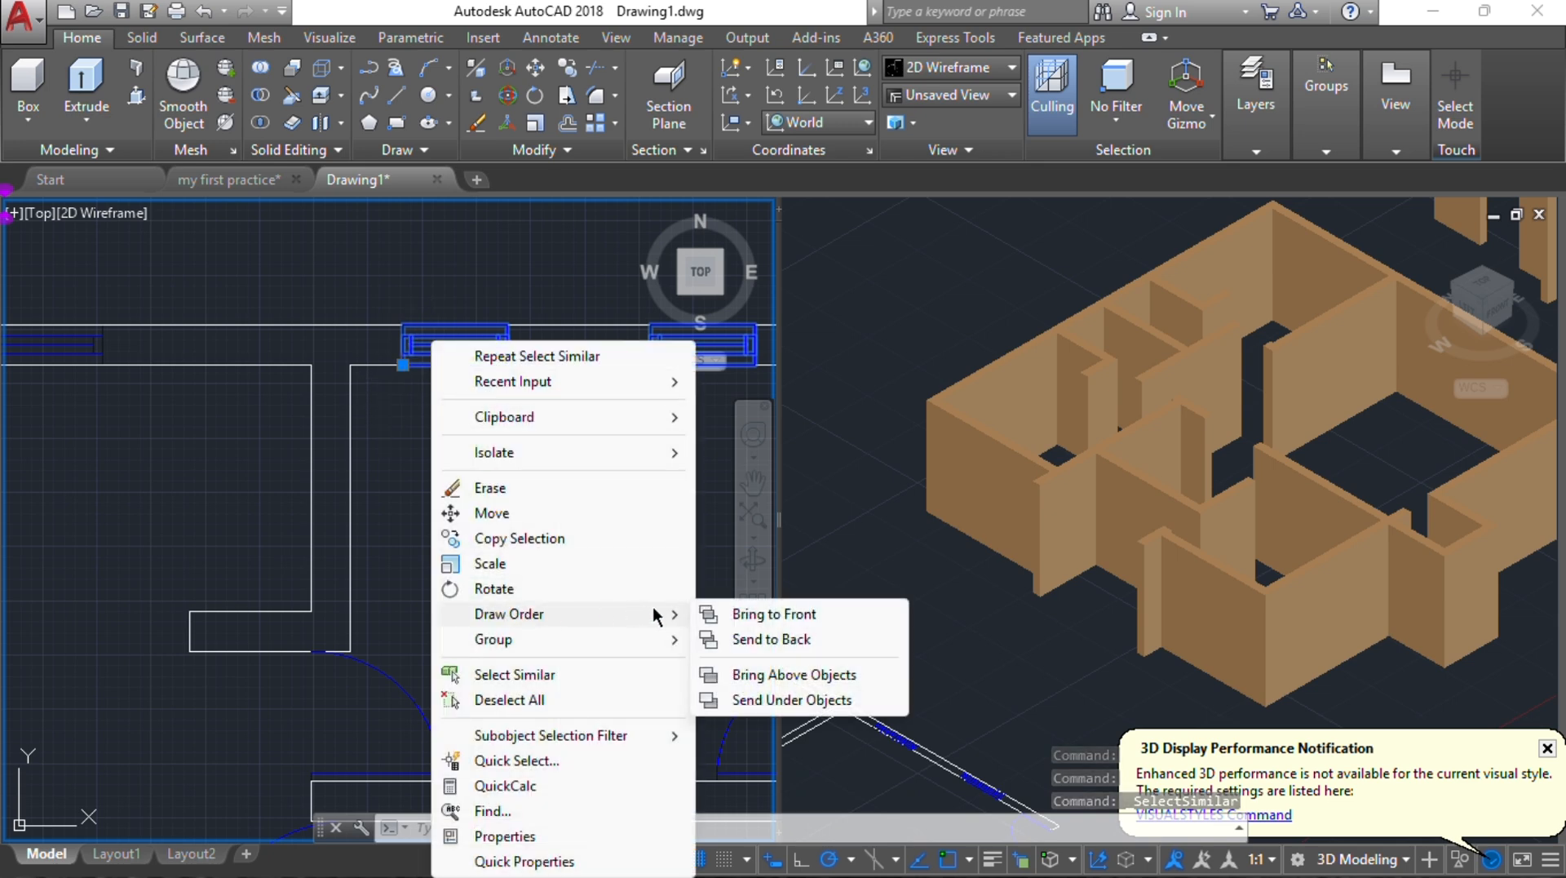
{"action": "left_click", "coordinate": [734, 613]}
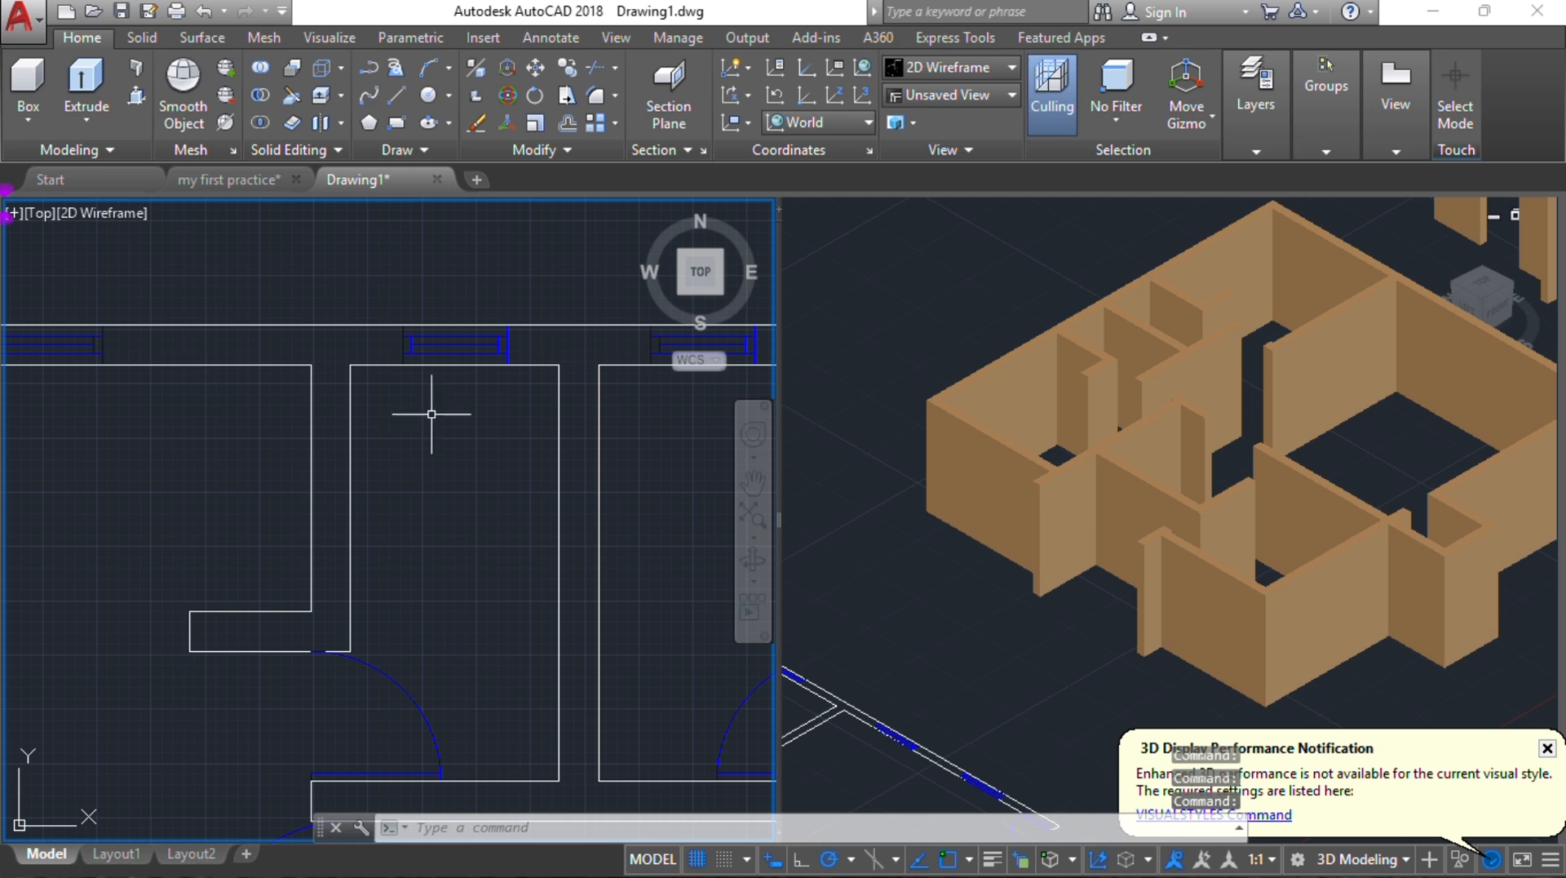
Step: Bring the left of the two small upper-wall windows to the front of the draw order on its own
{"action": "scroll", "coordinate": [450, 430], "scroll_direction": "down", "scroll_amount": 3}
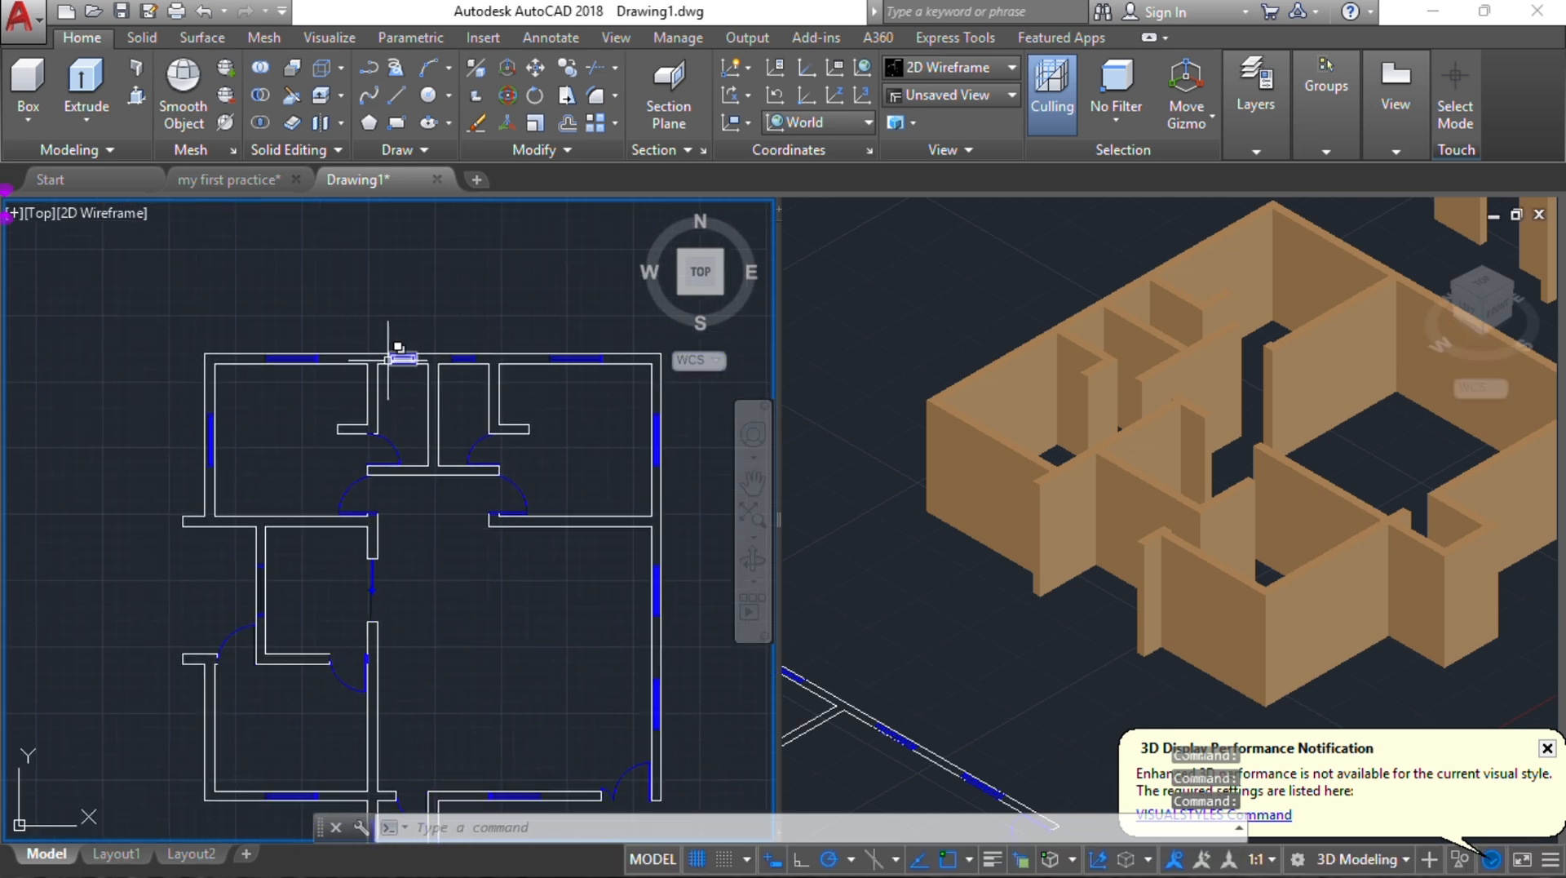
{"action": "scroll", "coordinate": [409, 339], "scroll_direction": "up", "scroll_amount": 4}
{"action": "left_click", "coordinate": [420, 364]}
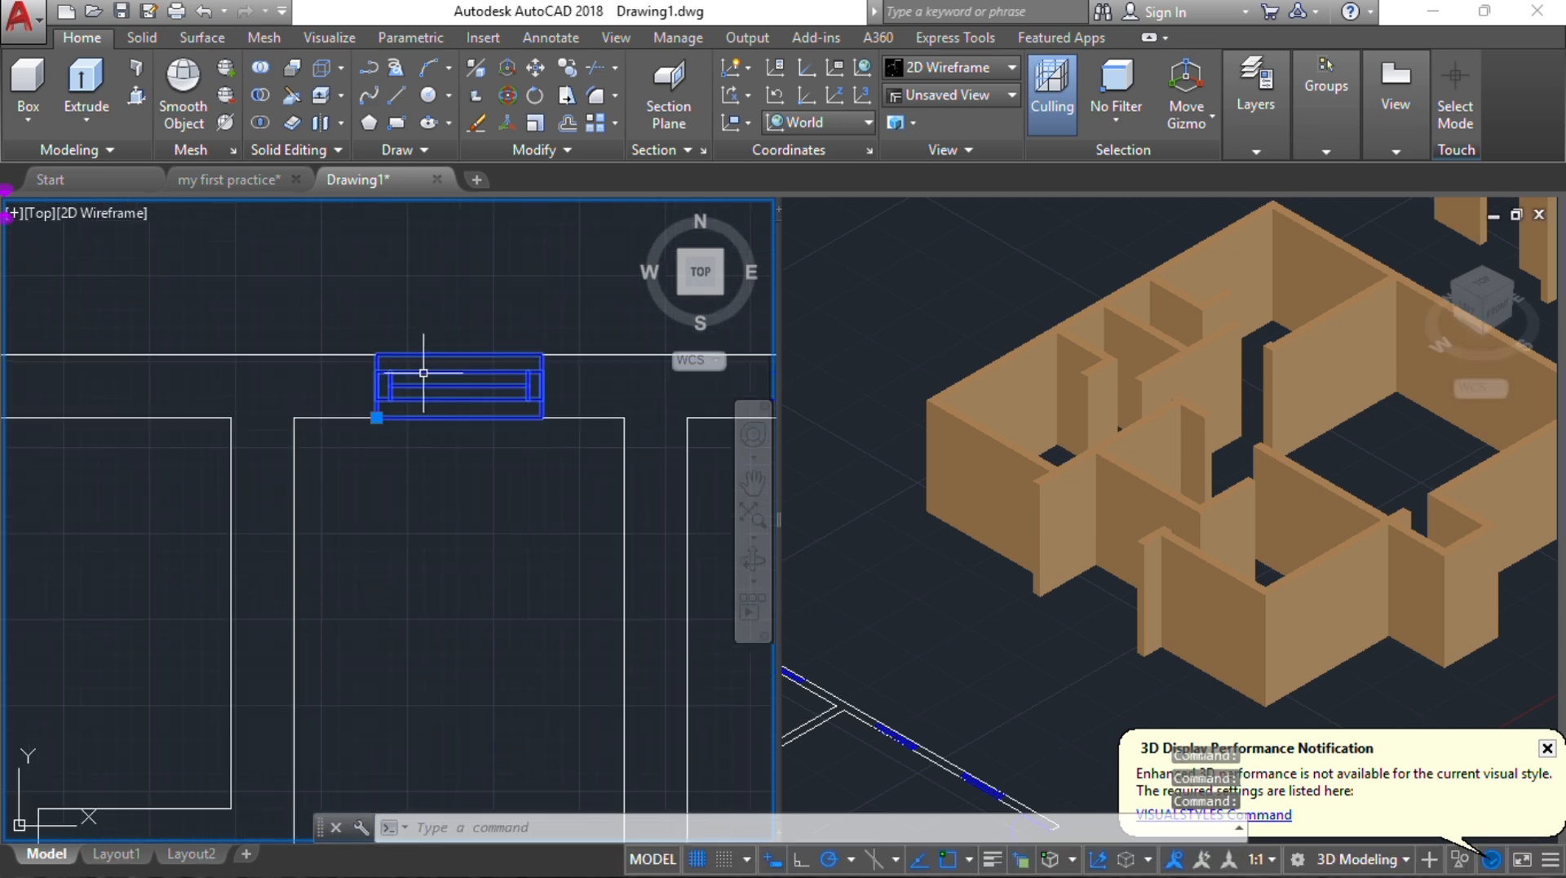
{"action": "right_click", "coordinate": [422, 364]}
{"action": "mouse_move", "coordinate": [546, 536]}
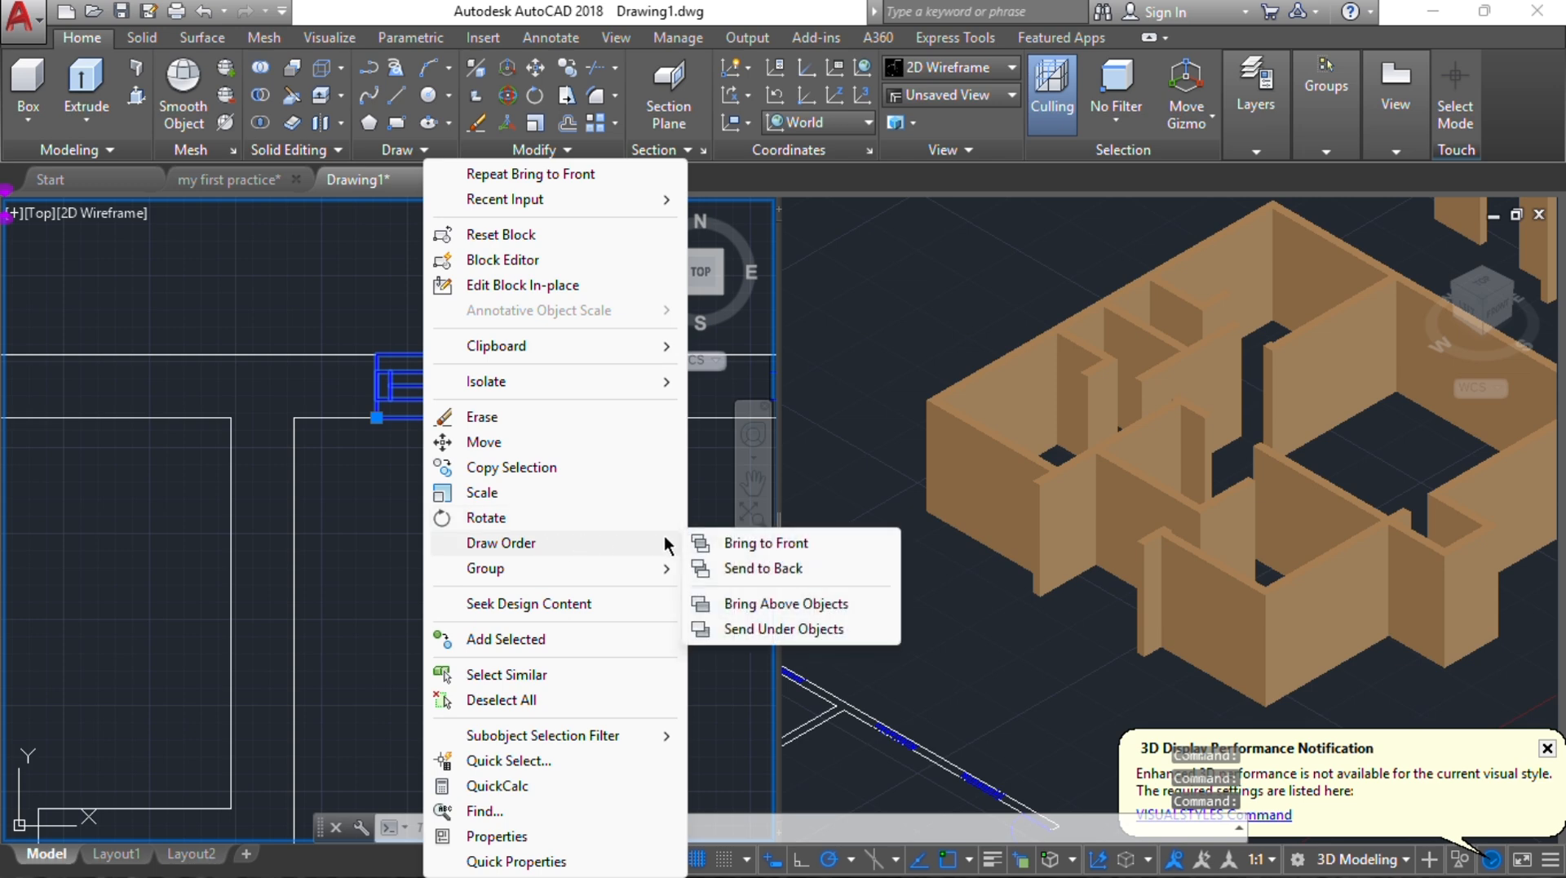
{"action": "left_click", "coordinate": [747, 543]}
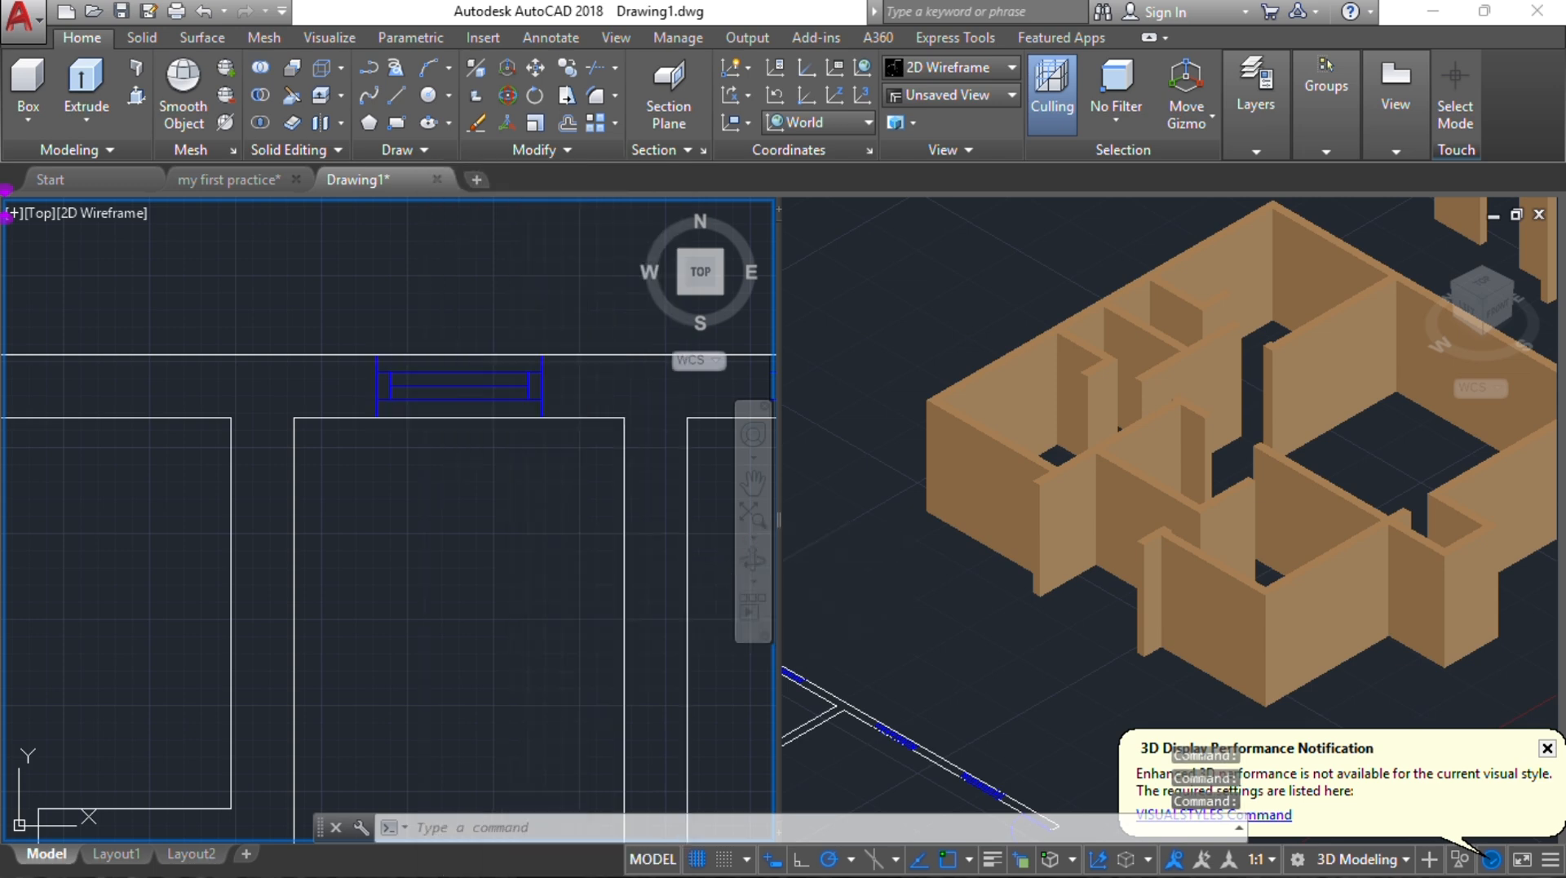
Step: Draw a rectangle over each of the two small upper-wall windows in the top view, spanning the window's width and the wall's thickness
{"action": "left_click", "coordinate": [268, 354]}
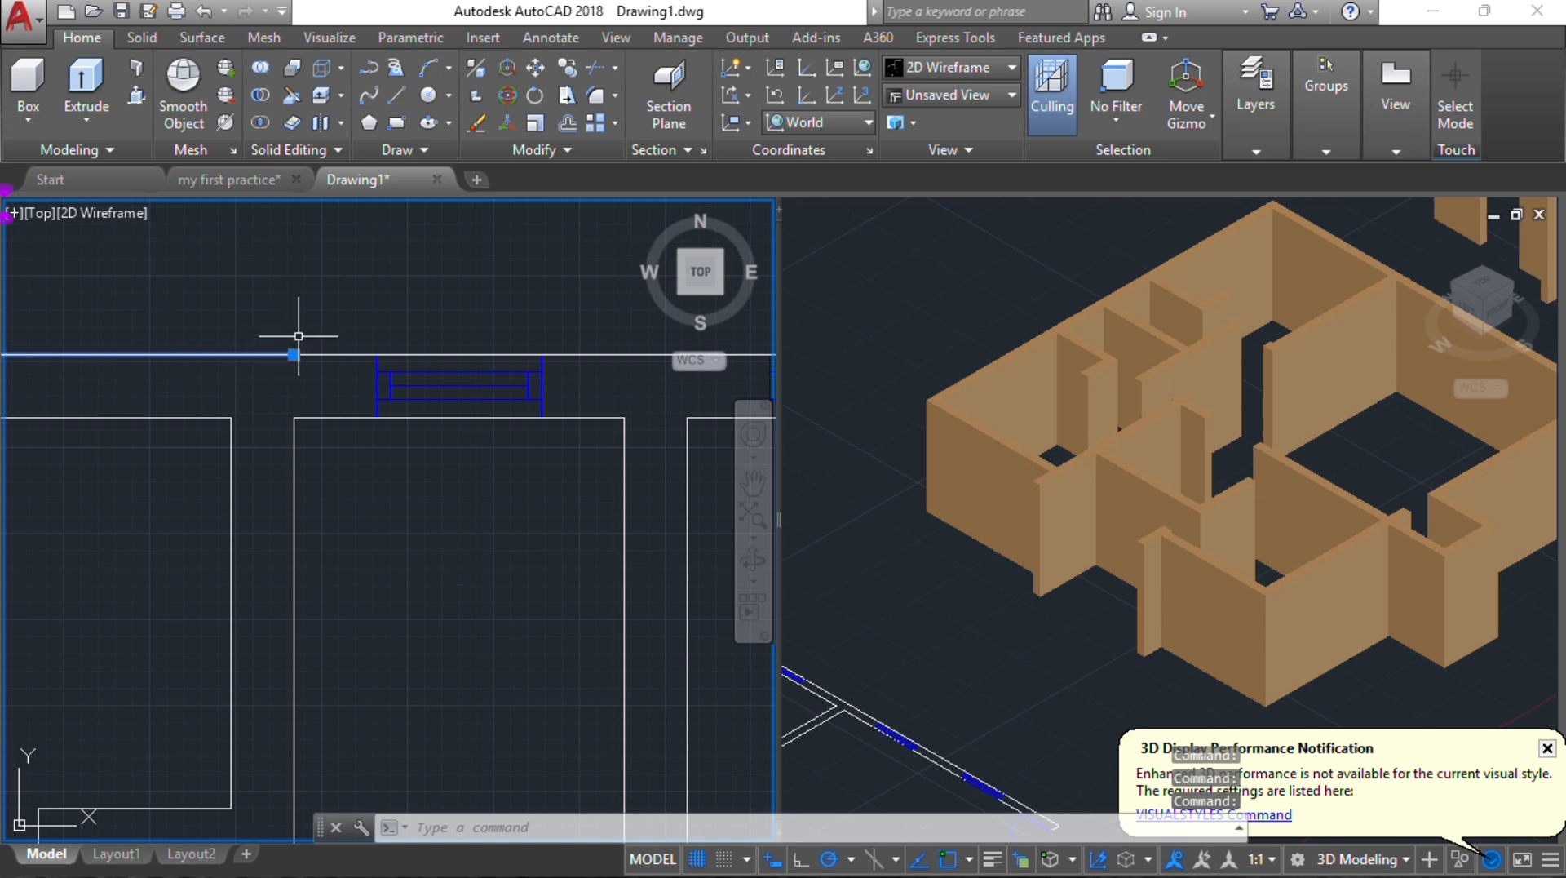
{"action": "key", "text": "Escape"}
{"action": "scroll", "coordinate": [348, 306], "scroll_direction": "down", "scroll_amount": 2}
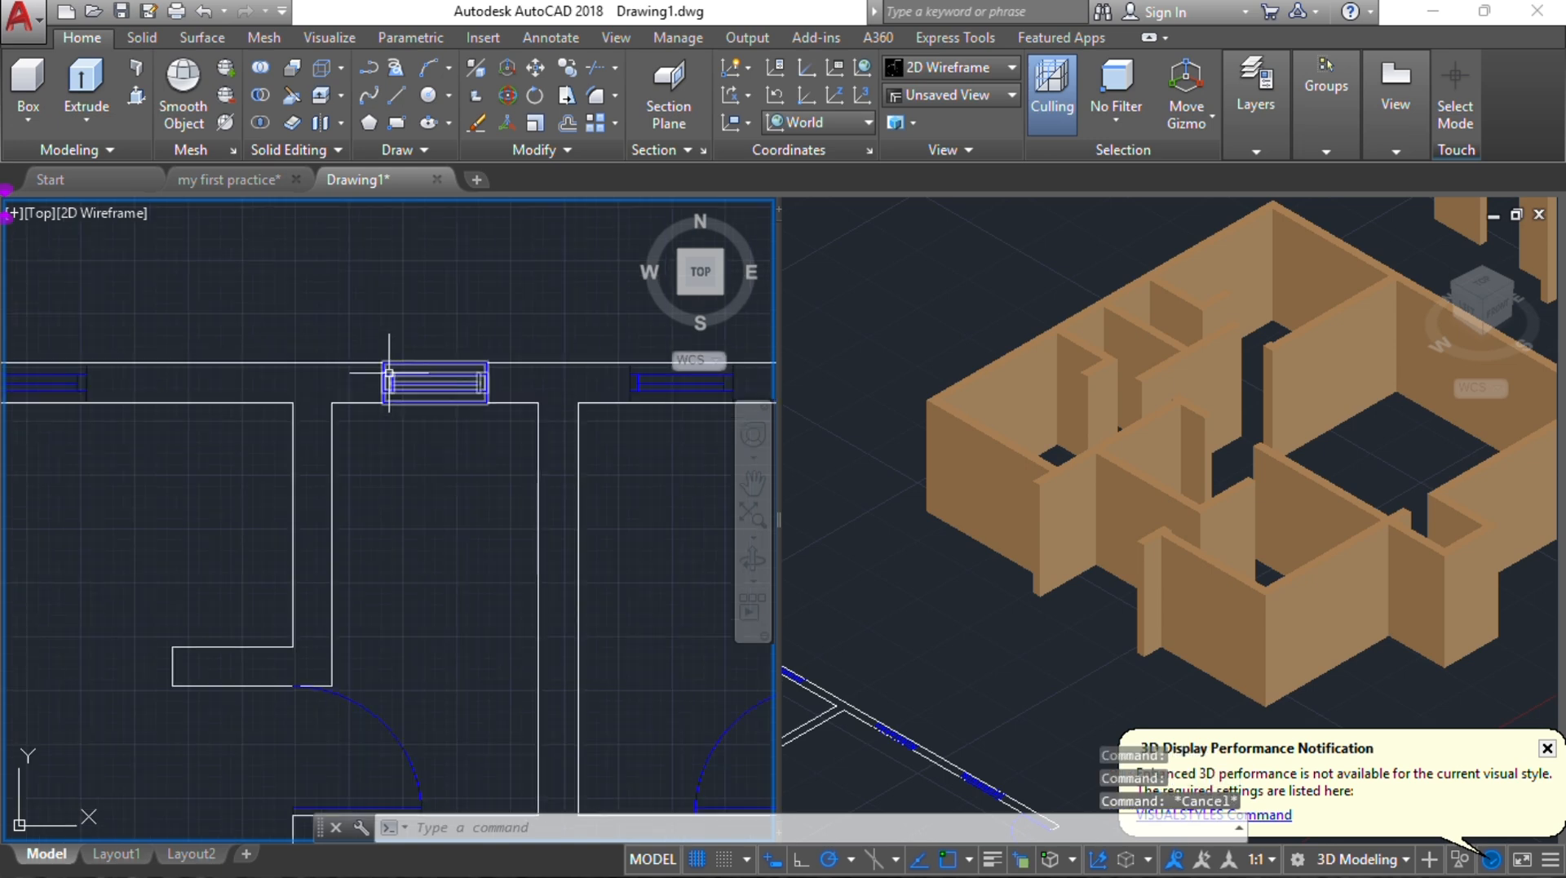
{"action": "scroll", "coordinate": [384, 260], "scroll_direction": "up", "scroll_amount": 2}
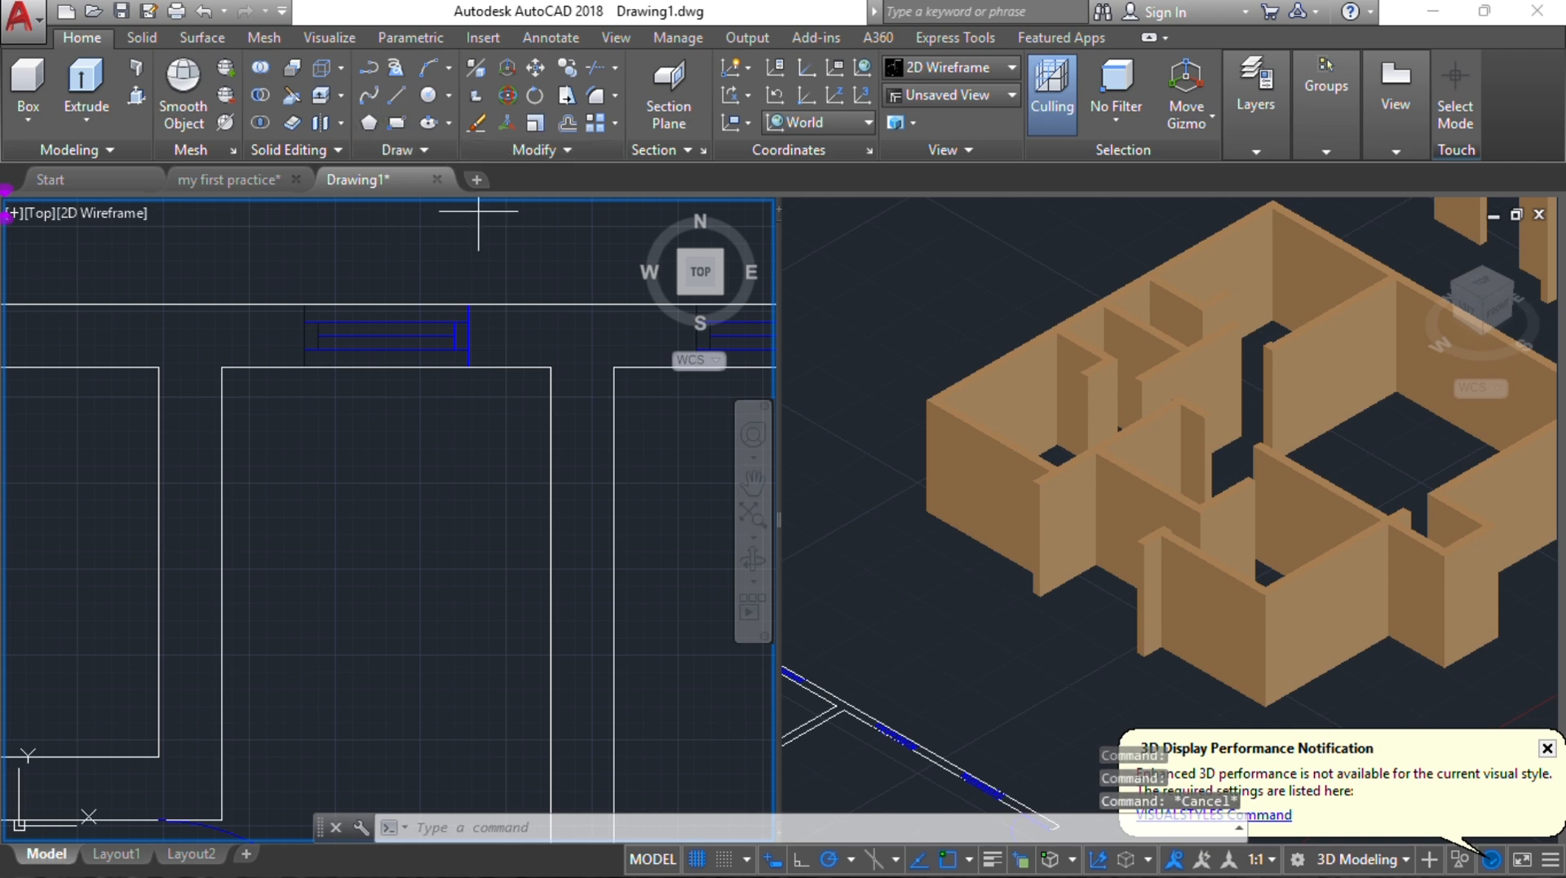
{"action": "left_click", "coordinate": [304, 304]}
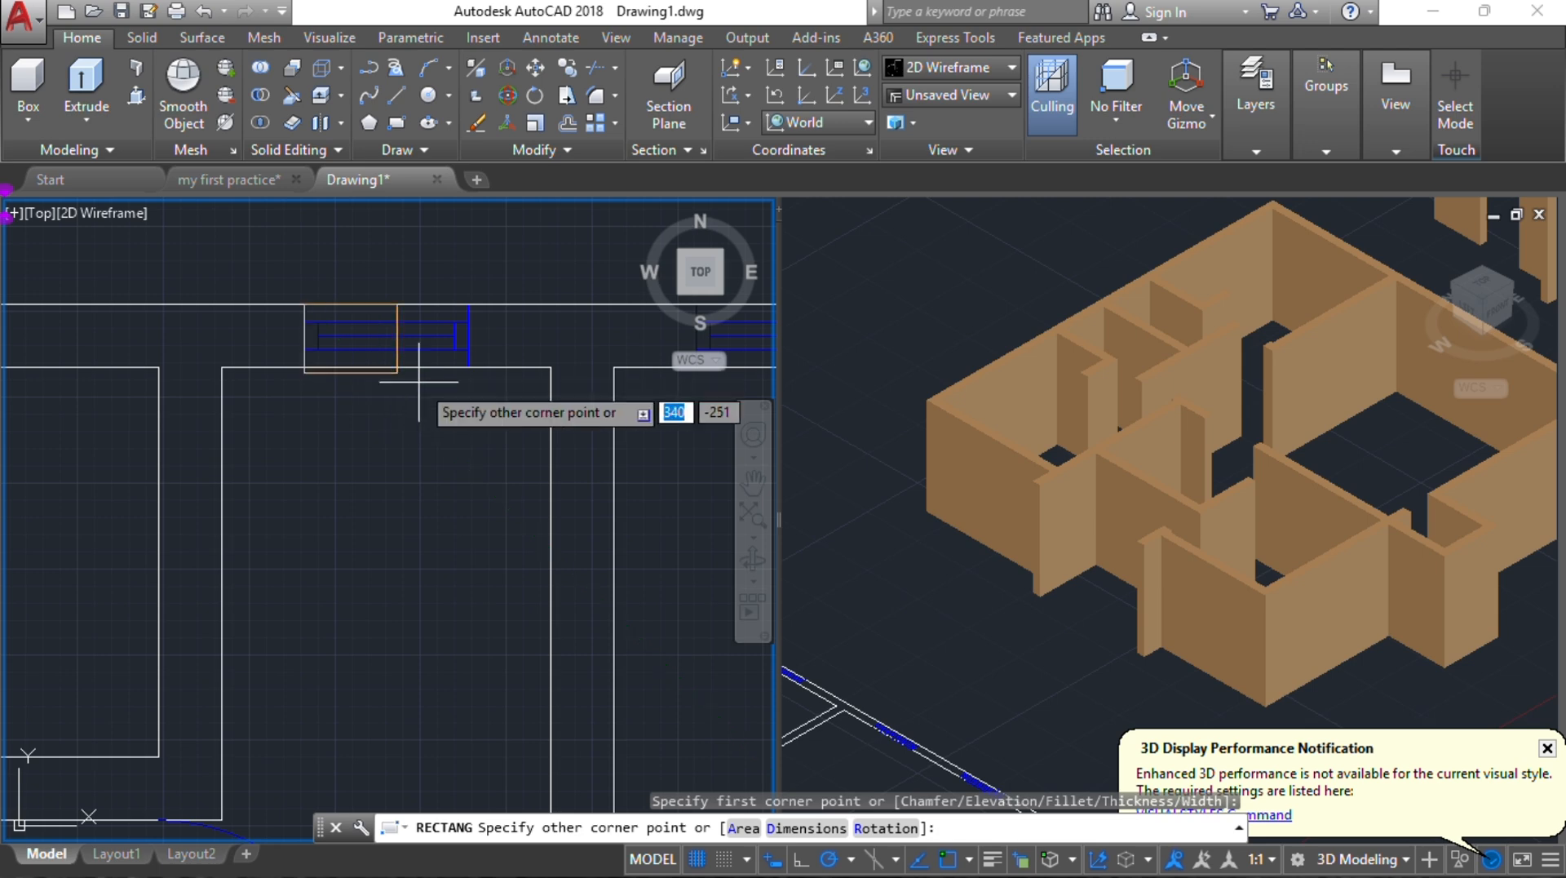
{"action": "left_click", "coordinate": [468, 367]}
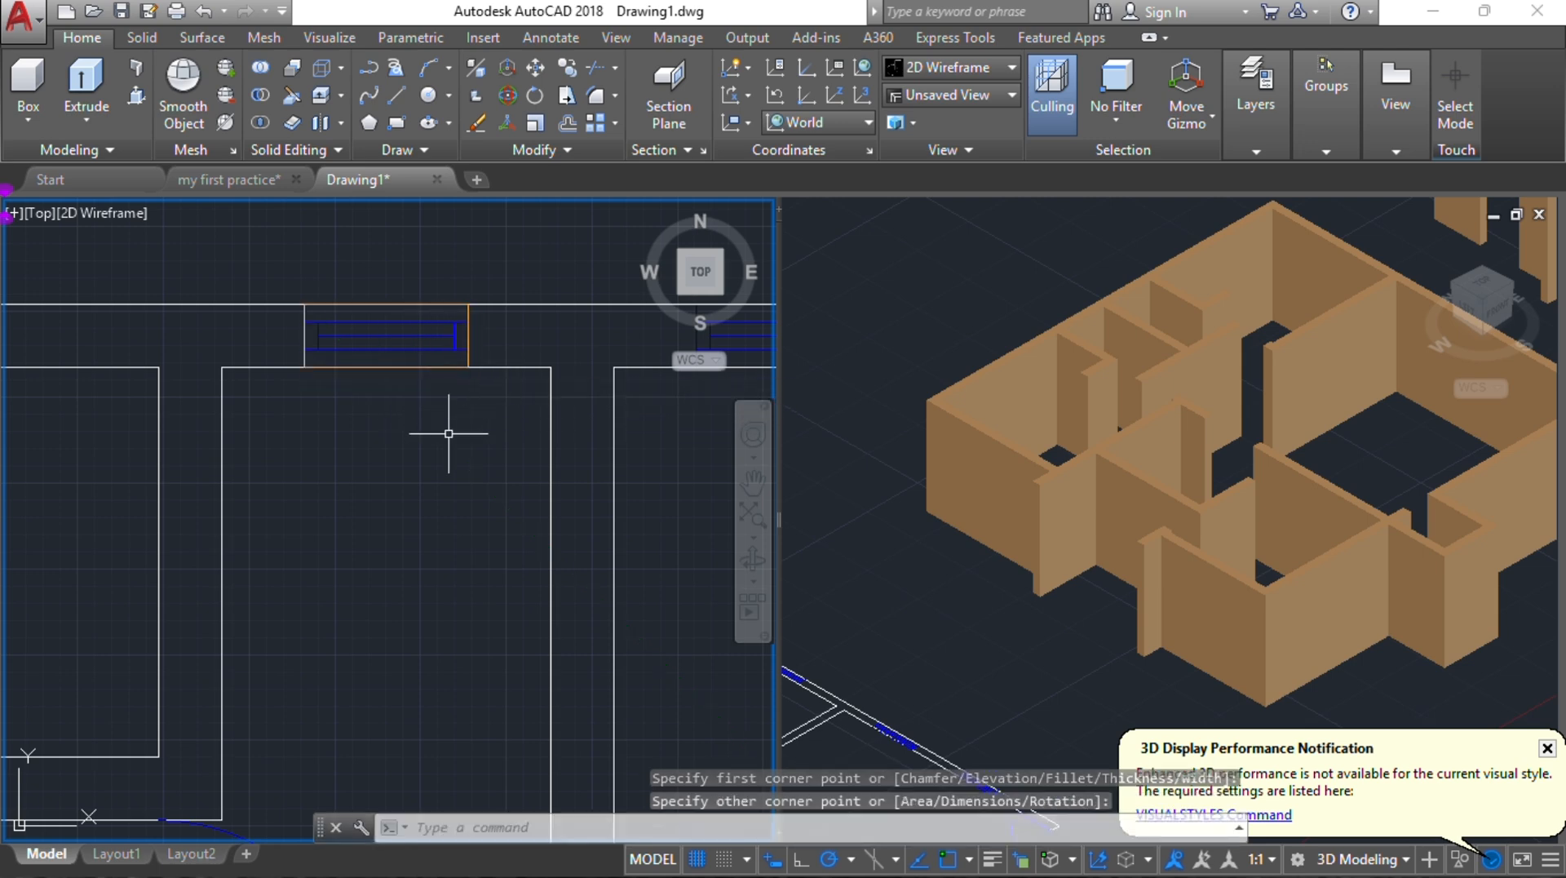
{"action": "scroll", "coordinate": [447, 433], "scroll_direction": "down", "scroll_amount": 3}
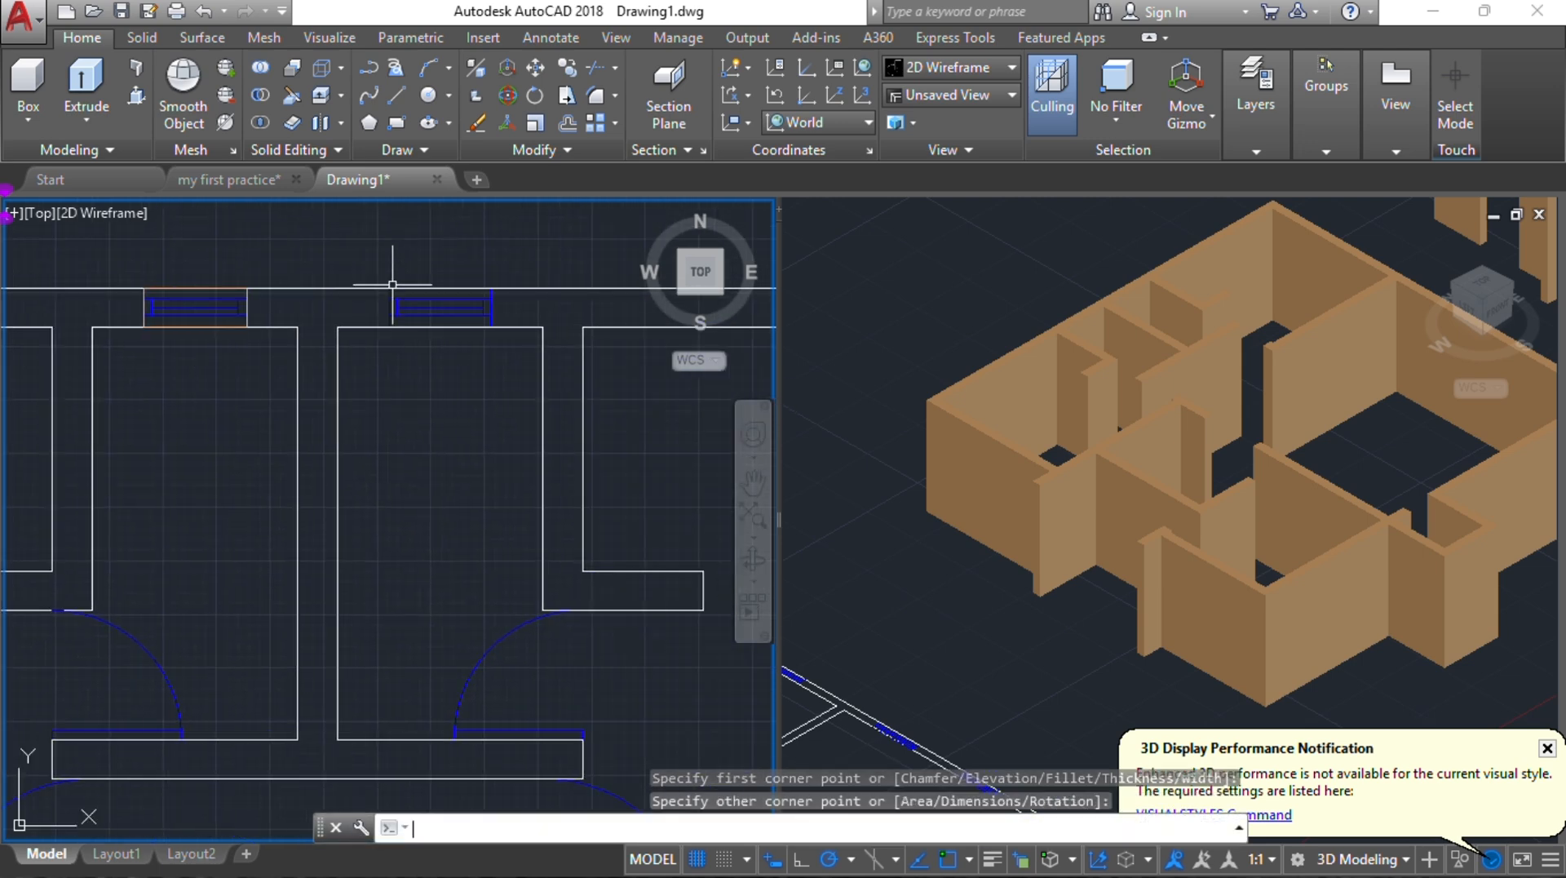
{"action": "key", "text": "Return"}
{"action": "left_click", "coordinate": [391, 287]}
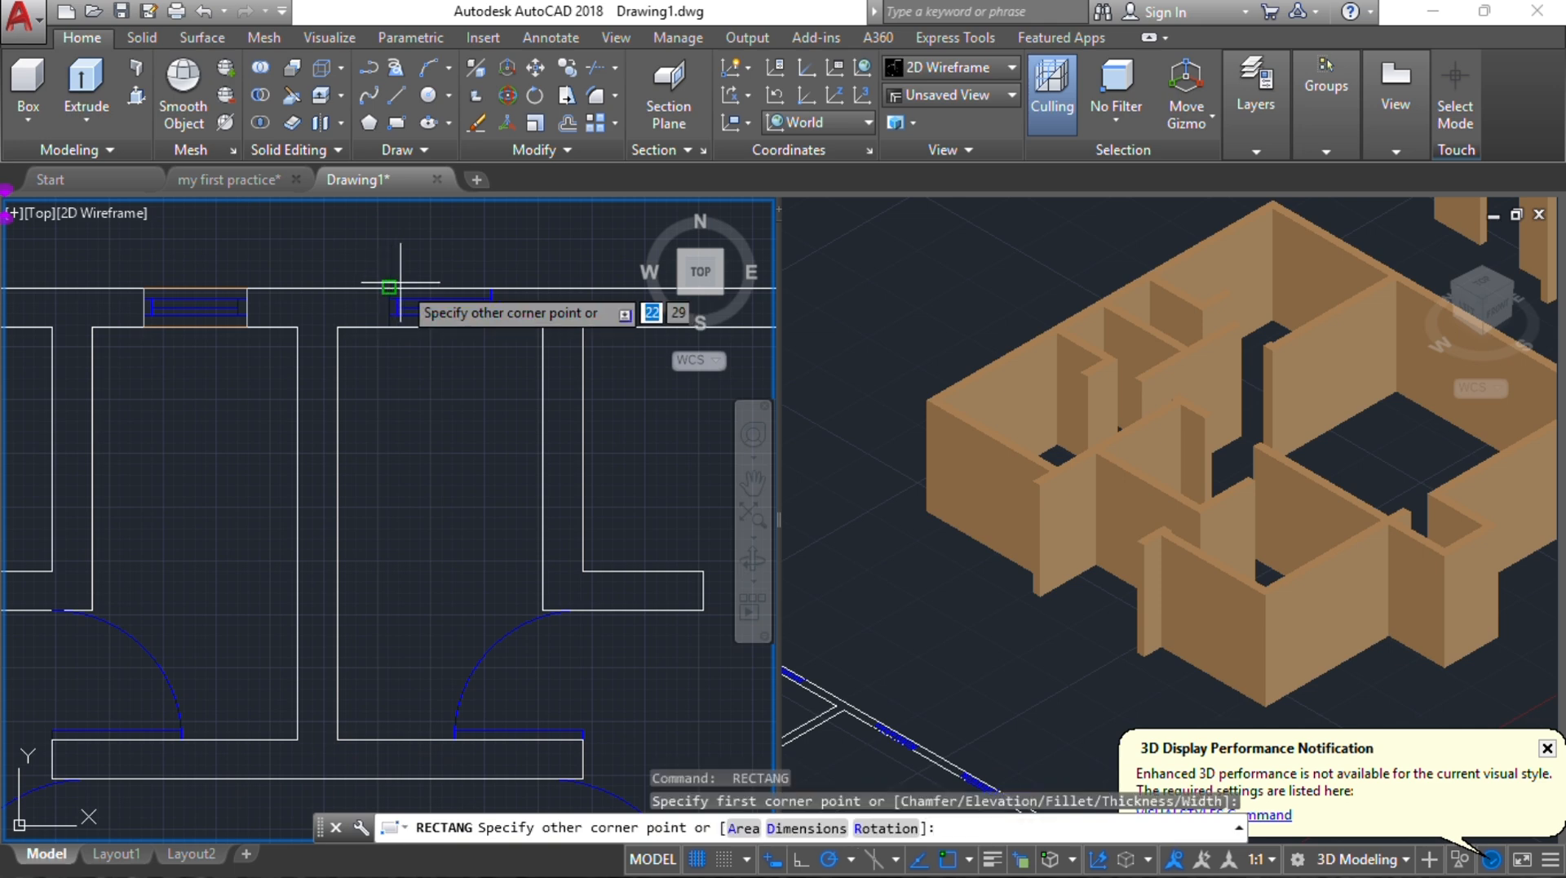
{"action": "left_click", "coordinate": [492, 331]}
Step: Draw a rectangle over the window in the side wall of the small projection at the plan's lower edge, spanning the wall's thickness
{"action": "scroll", "coordinate": [507, 760], "scroll_direction": "down", "scroll_amount": 3}
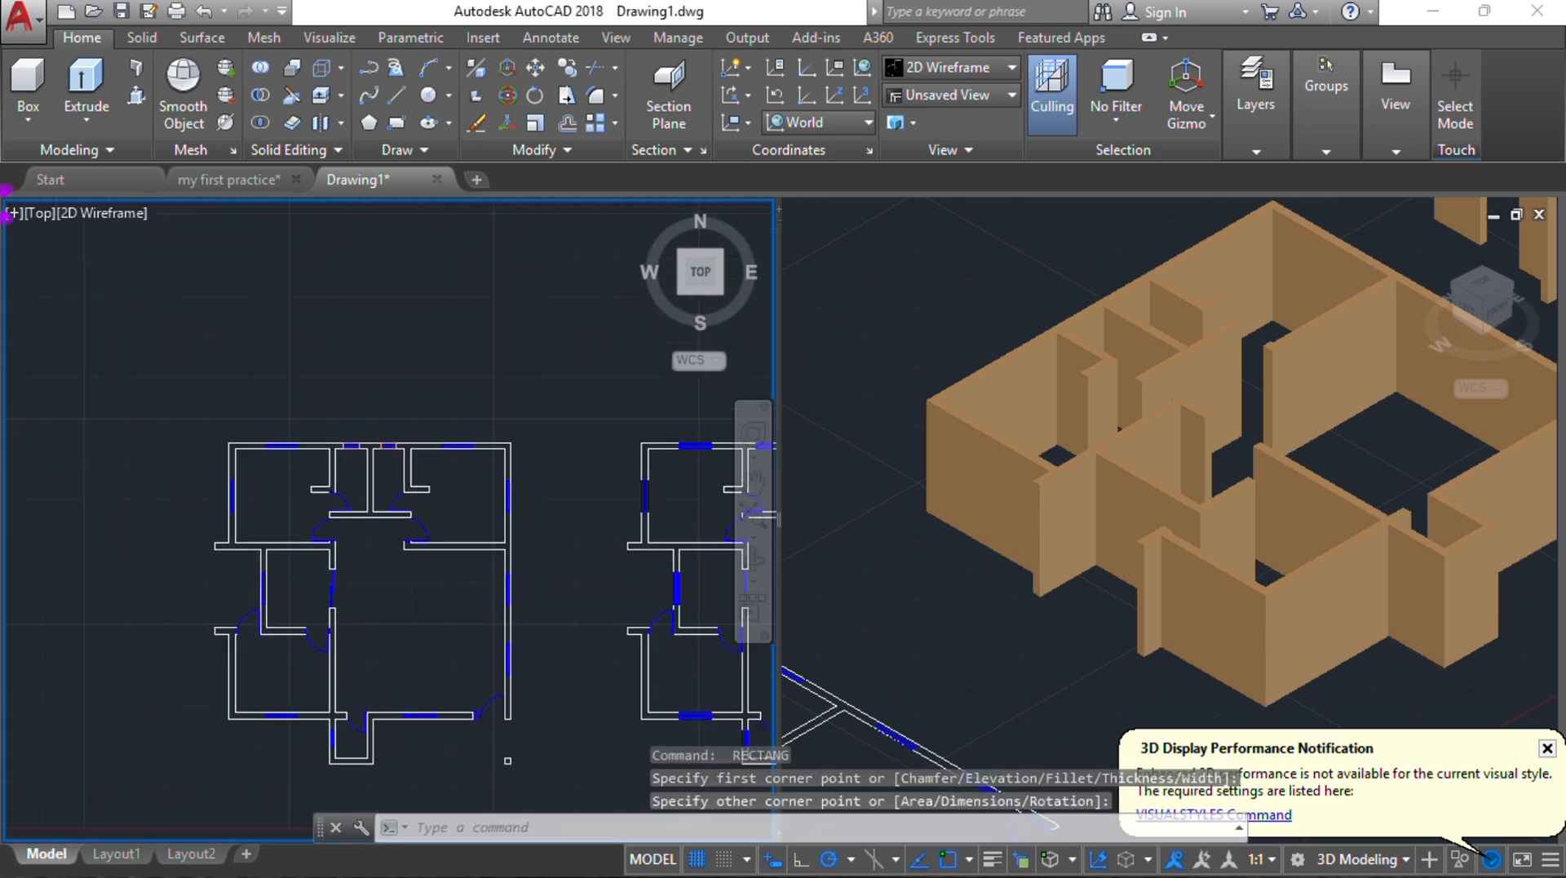
{"action": "scroll", "coordinate": [364, 528], "scroll_direction": "up", "scroll_amount": 1}
{"action": "scroll", "coordinate": [320, 419], "scroll_direction": "up", "scroll_amount": 1}
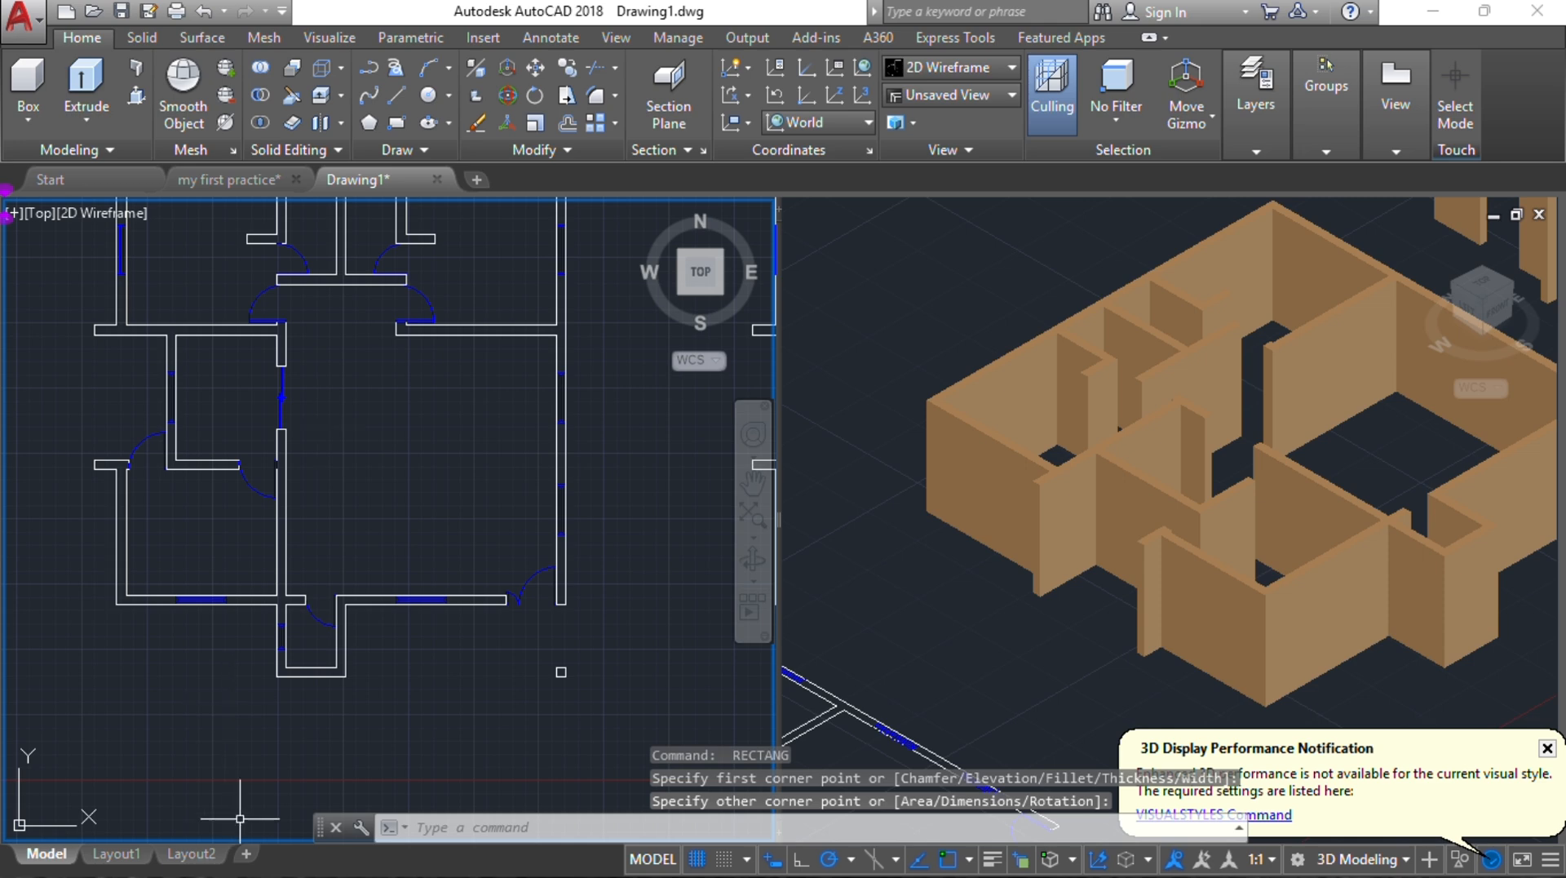
{"action": "scroll", "coordinate": [277, 671], "scroll_direction": "up", "scroll_amount": 5}
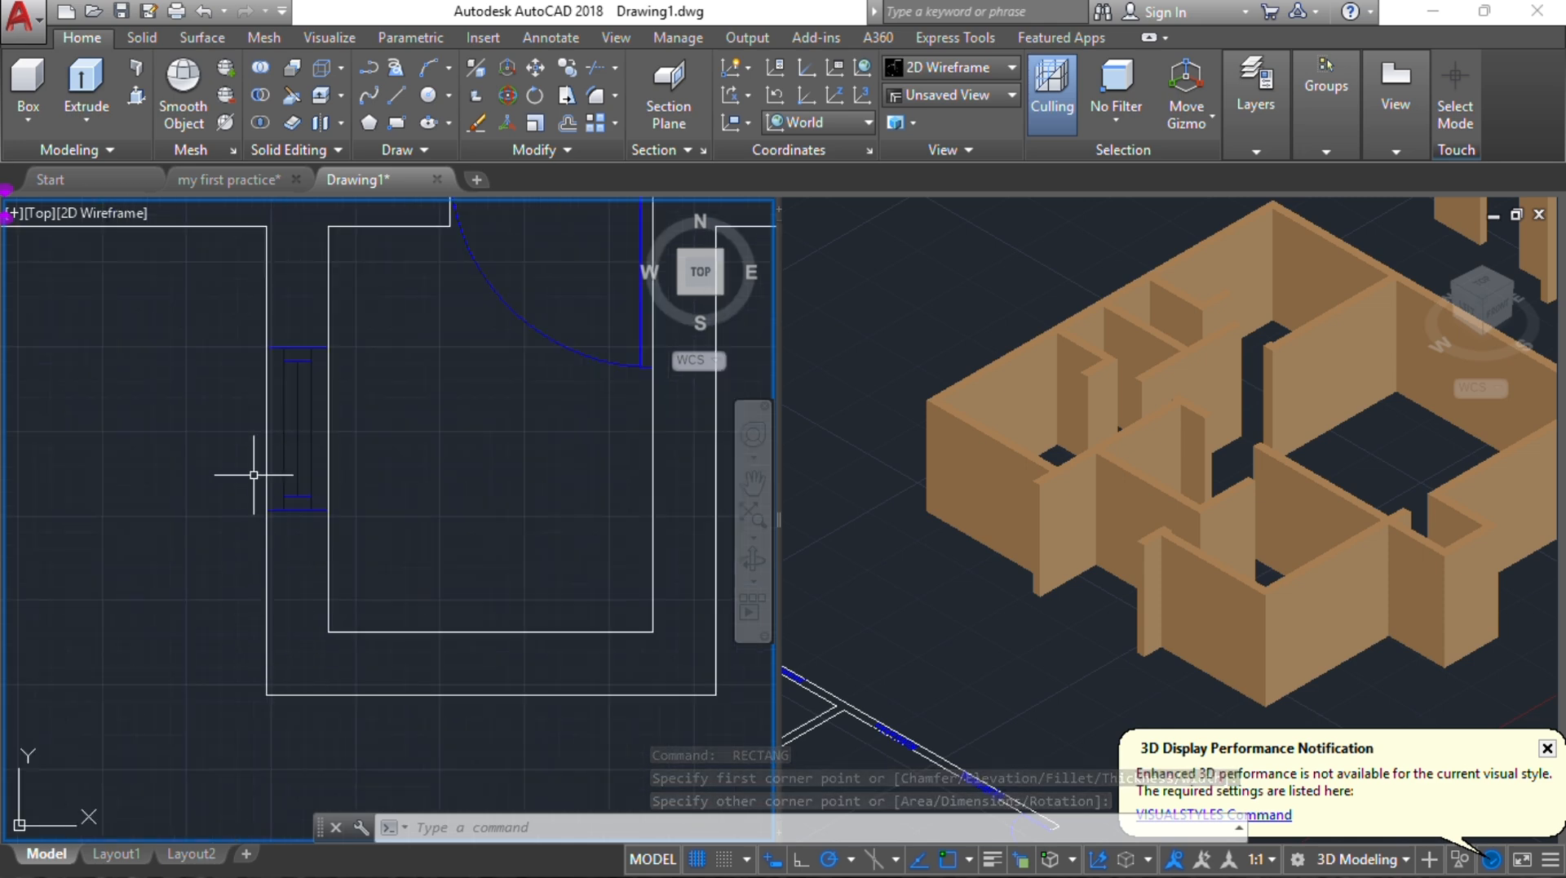
{"action": "key", "text": "Return"}
{"action": "left_click", "coordinate": [267, 356]}
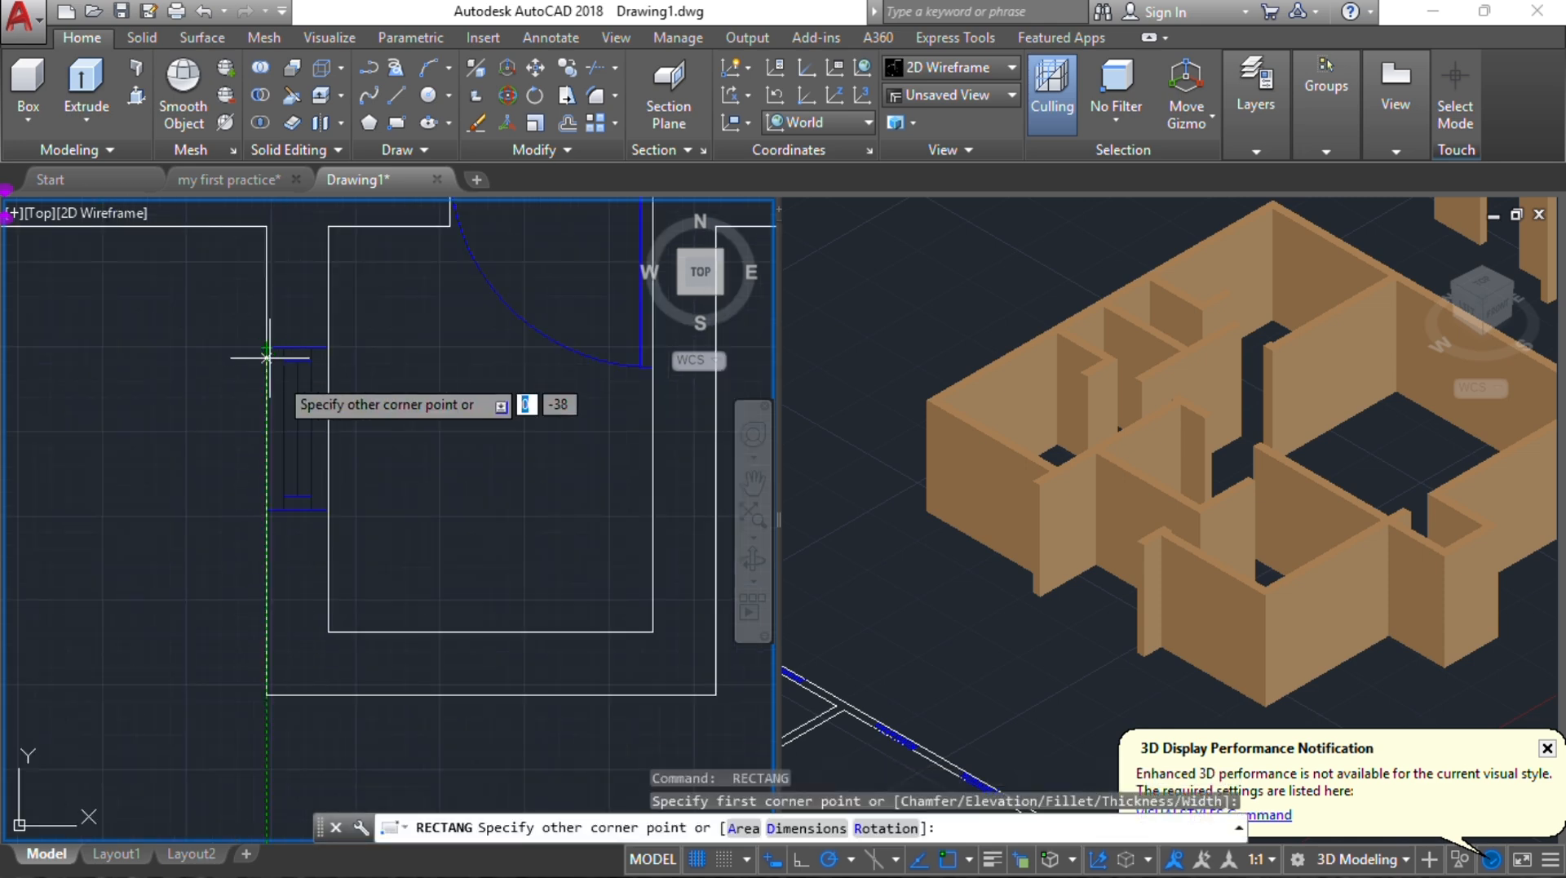
{"action": "left_click", "coordinate": [328, 511]}
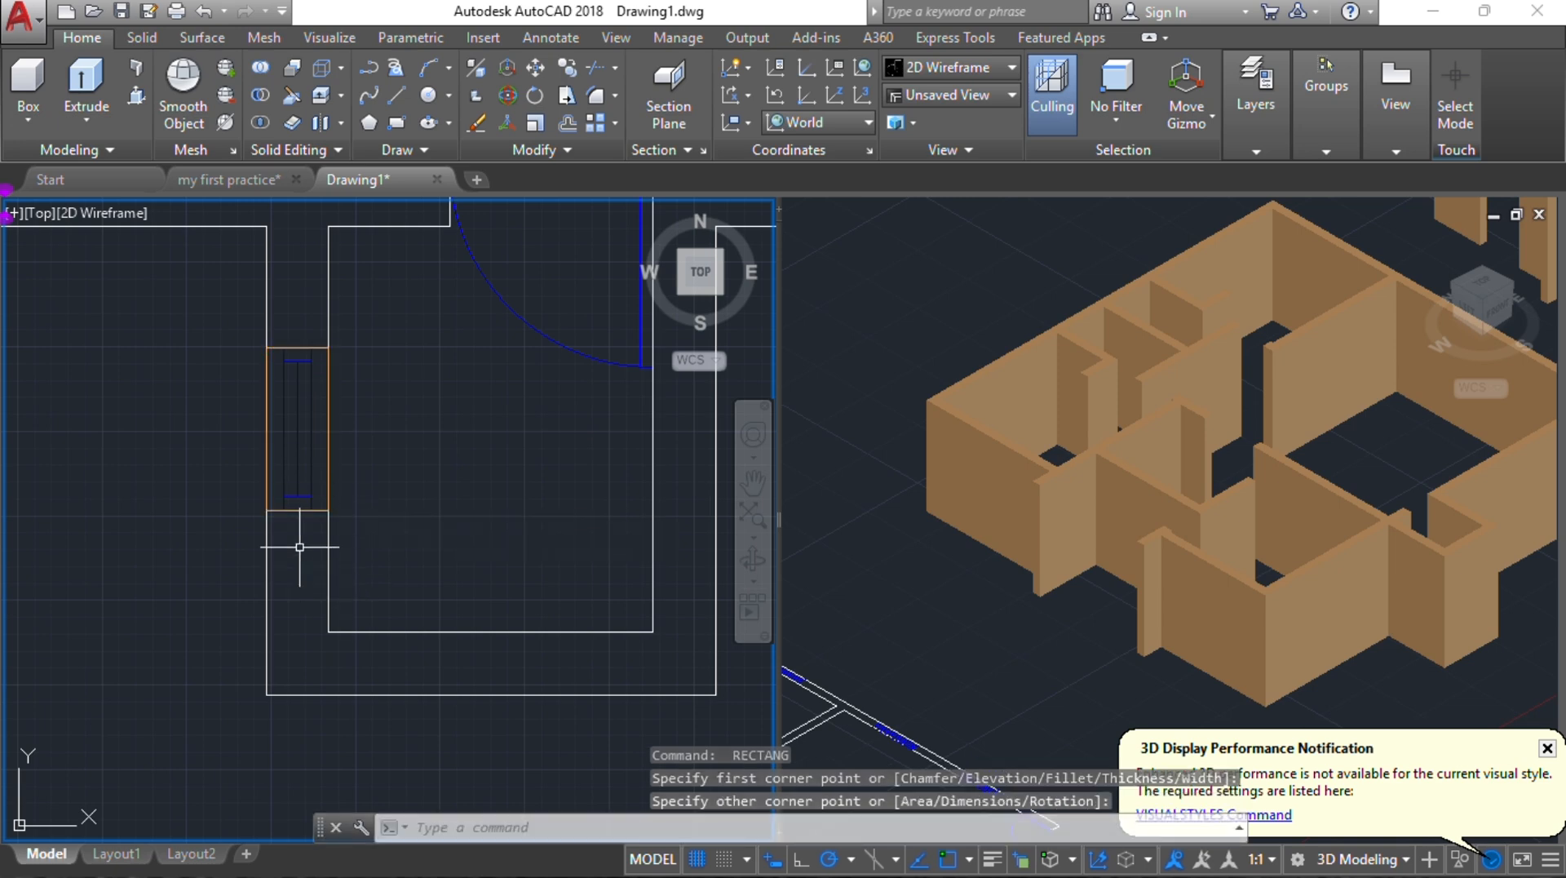
Step: Select all the window rectangles as similar objects and move them from the lower projection's outer corner to the matching corner of the continuous extruded plan
{"action": "left_click", "coordinate": [323, 504]}
{"action": "left_click", "coordinate": [388, 598]}
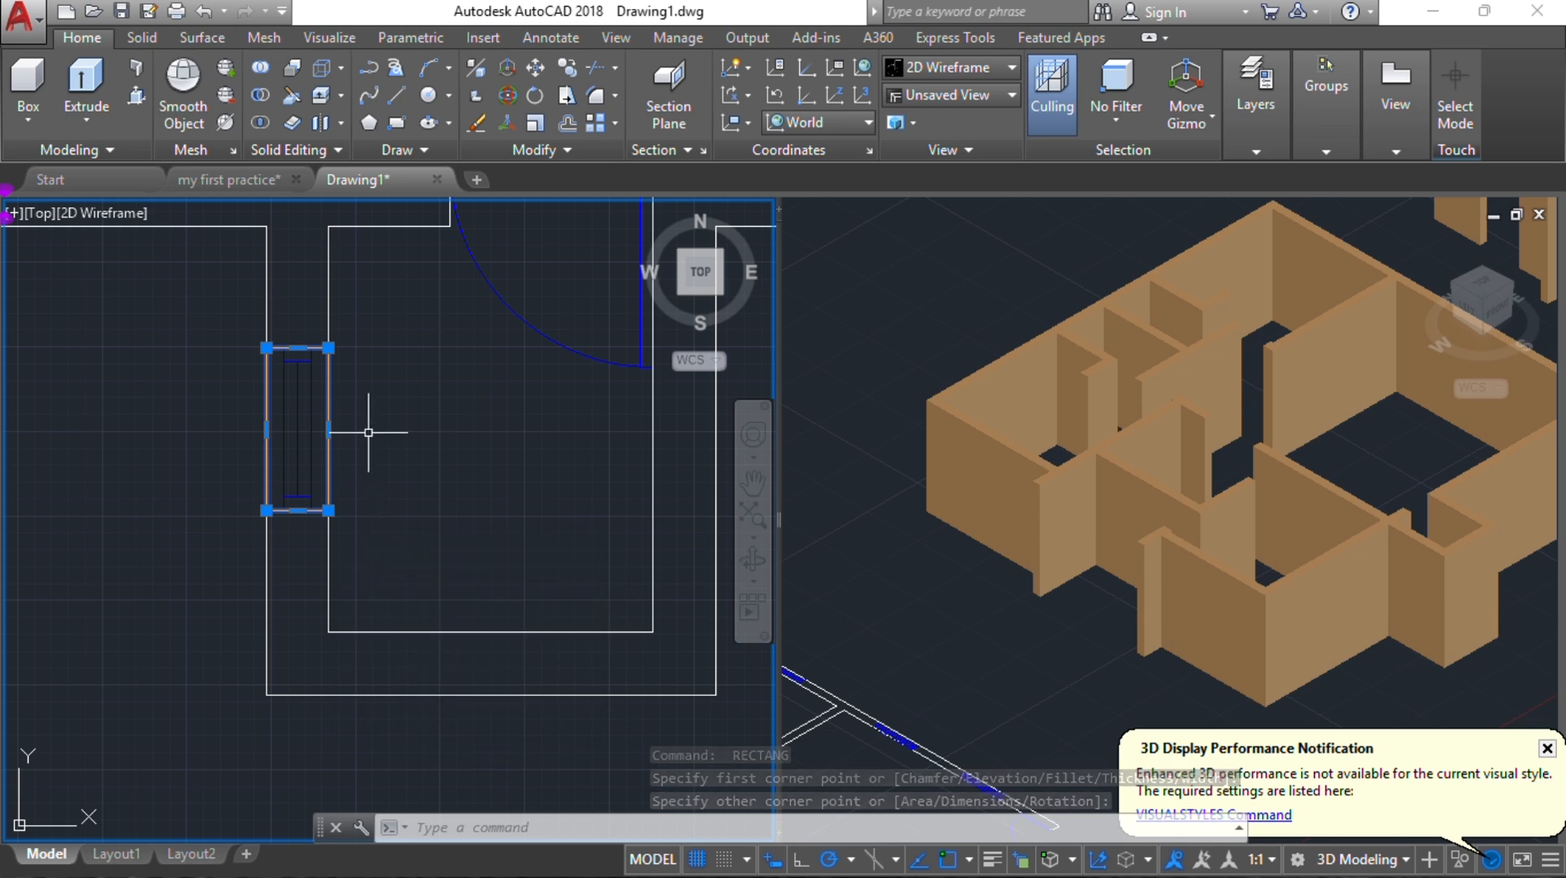
{"action": "right_click", "coordinate": [390, 388]}
{"action": "left_click", "coordinate": [408, 672]}
{"action": "scroll", "coordinate": [323, 406], "scroll_direction": "down", "scroll_amount": 3}
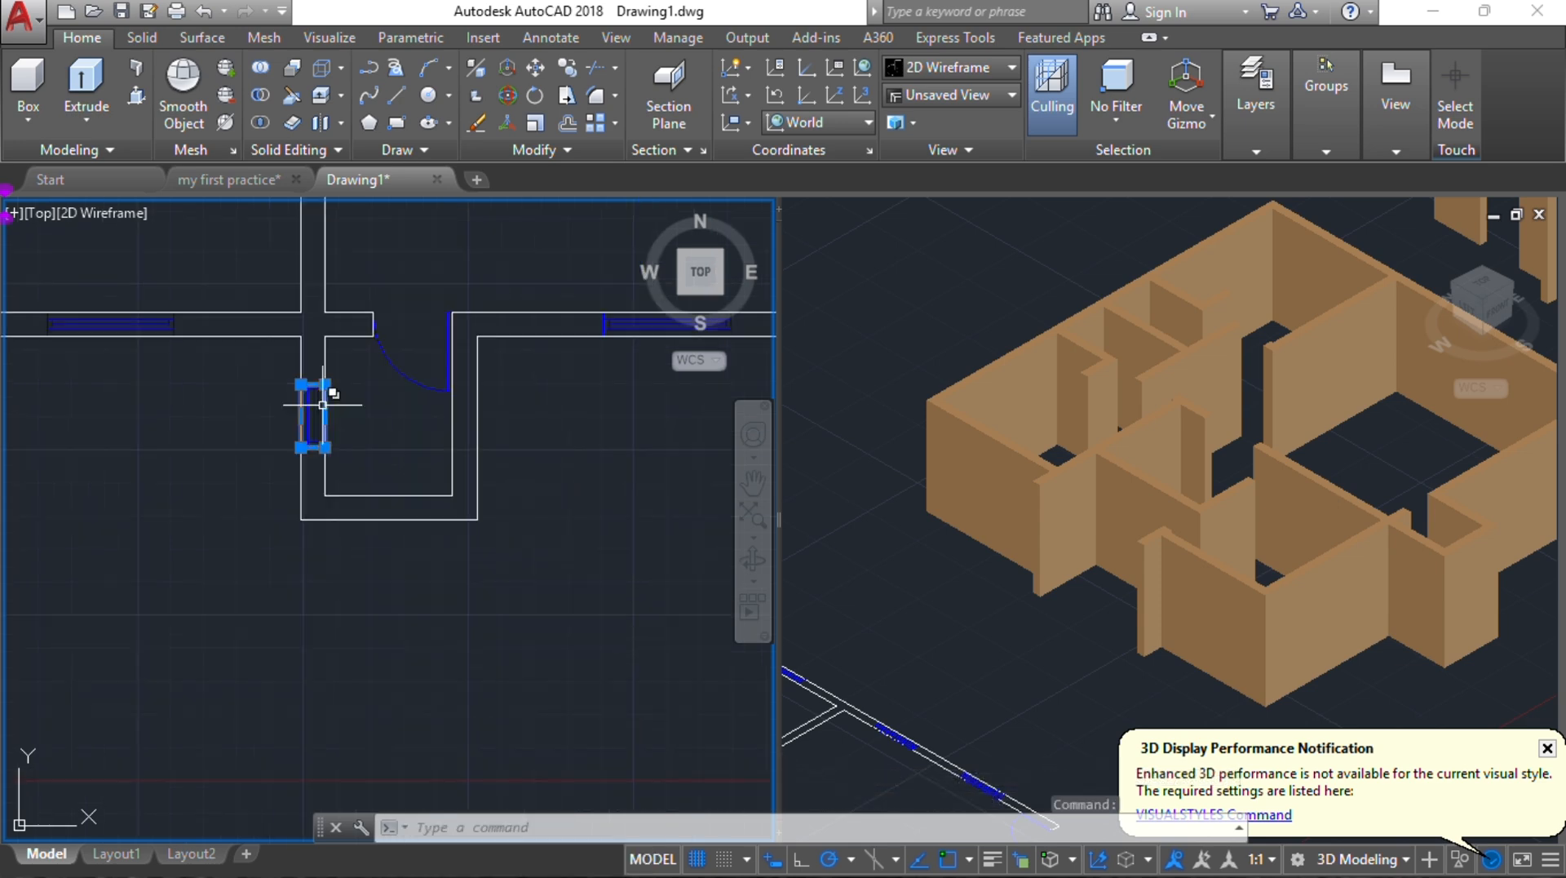
{"action": "scroll", "coordinate": [323, 404], "scroll_direction": "down", "scroll_amount": 5}
{"action": "middle_click_drag", "start_coordinate": [326, 563], "coordinate": [311, 481]}
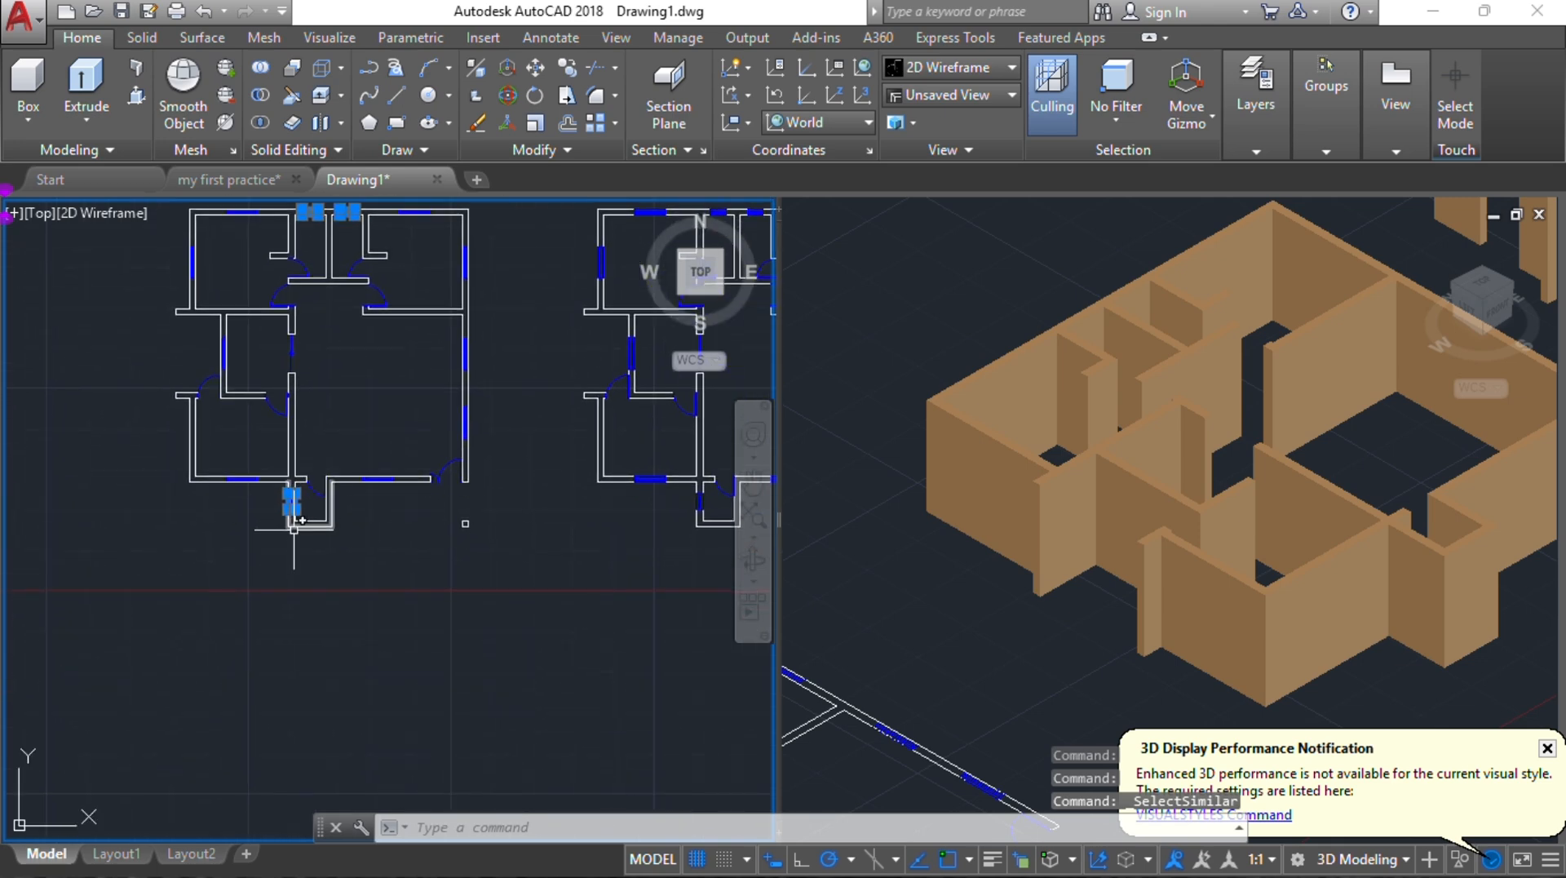
{"action": "scroll", "coordinate": [293, 528], "scroll_direction": "up", "scroll_amount": 8}
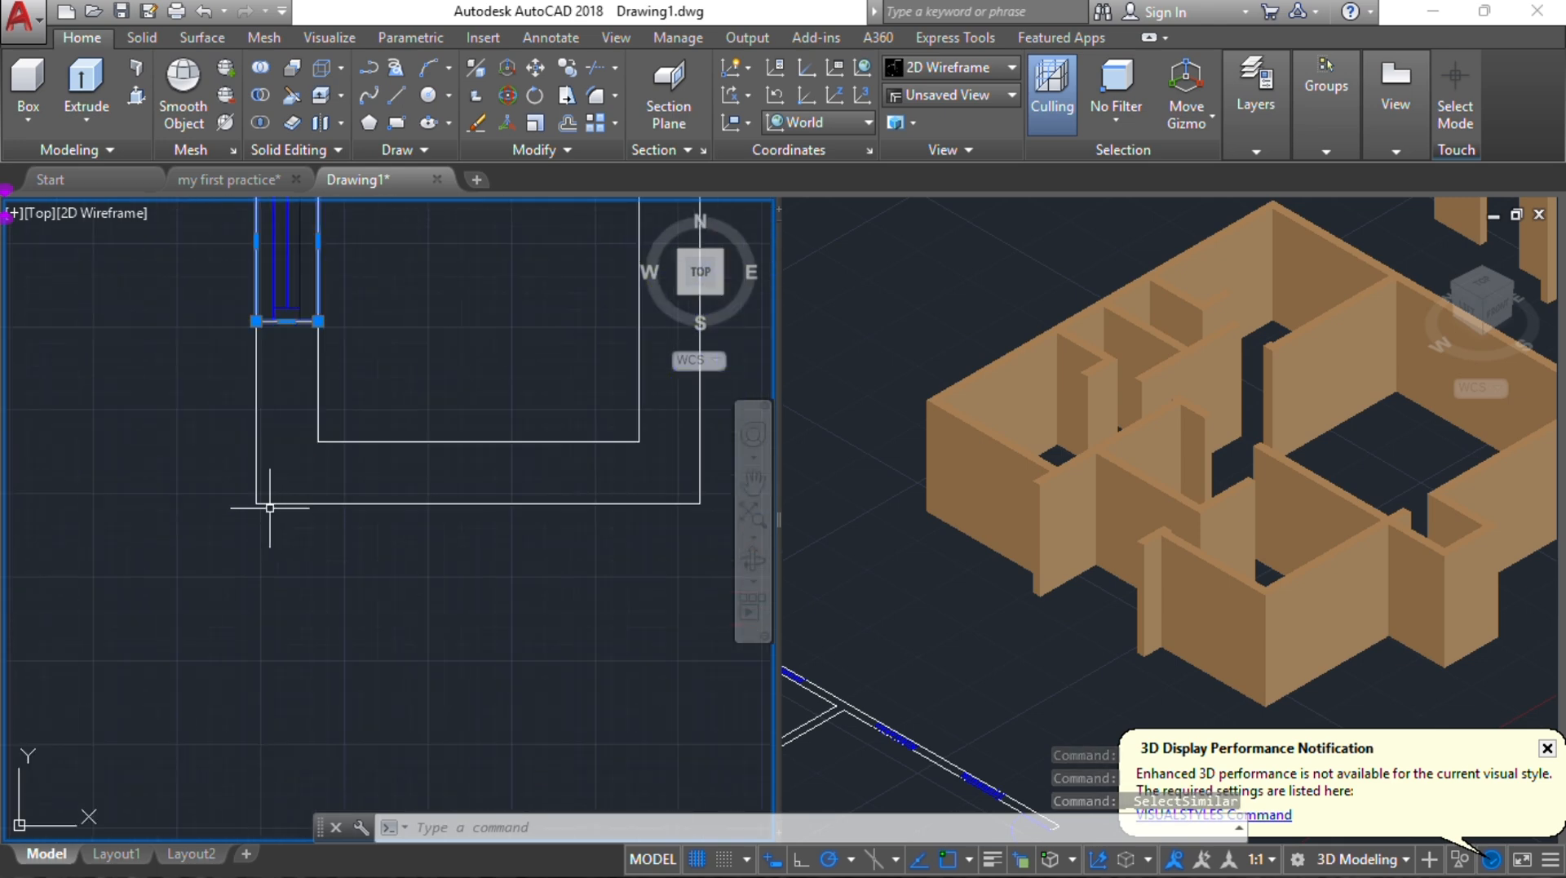
{"action": "type", "text": "M"}
{"action": "key", "text": "Return"}
{"action": "left_click", "coordinate": [256, 504]}
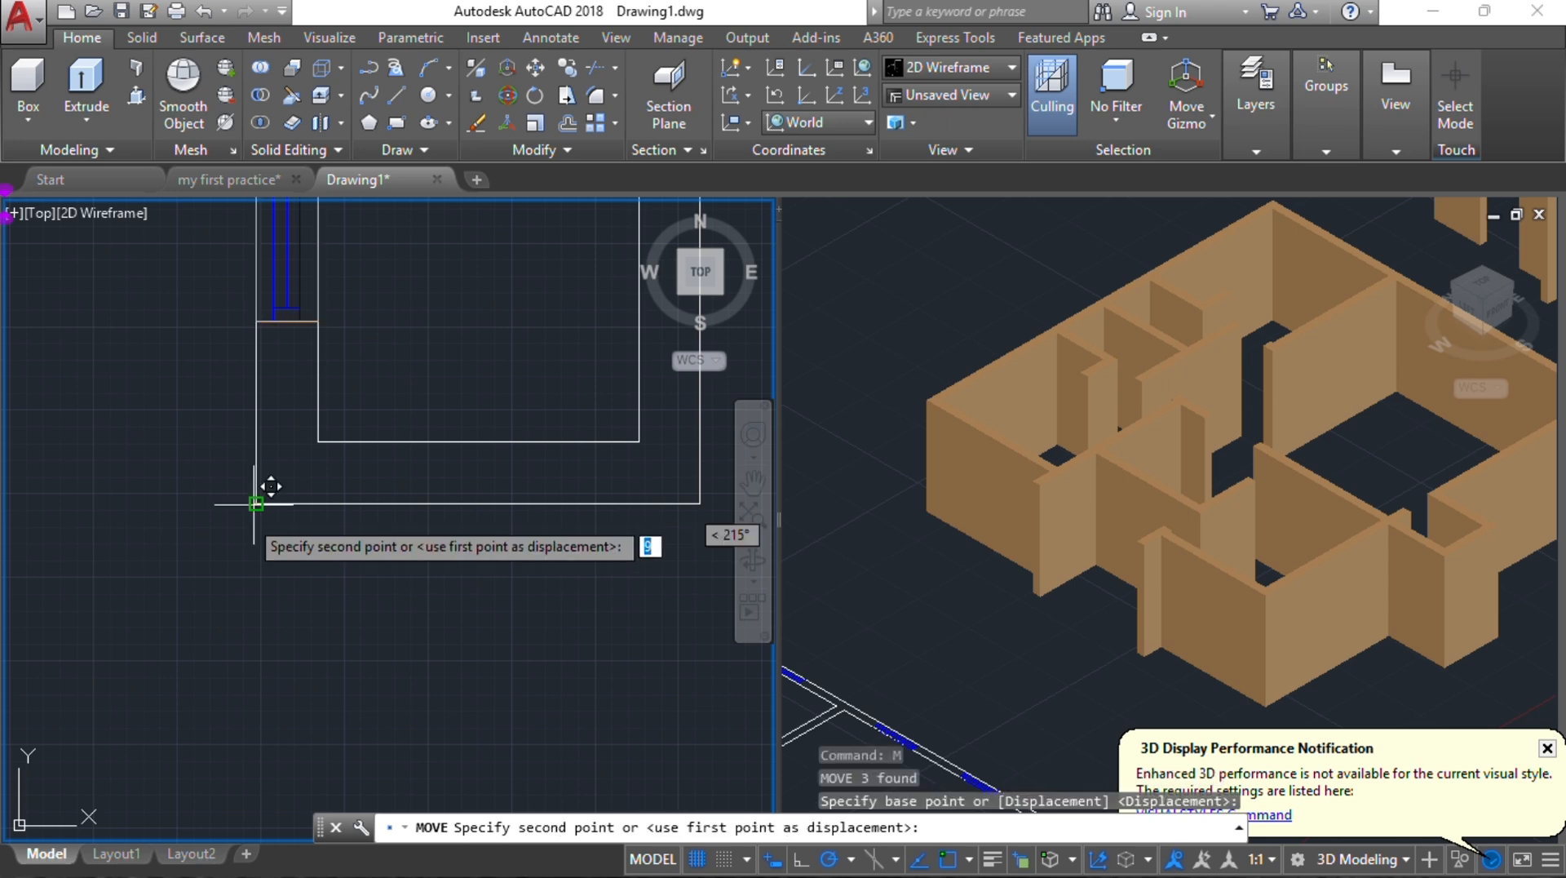
{"action": "scroll", "coordinate": [256, 497], "scroll_direction": "down", "scroll_amount": 6}
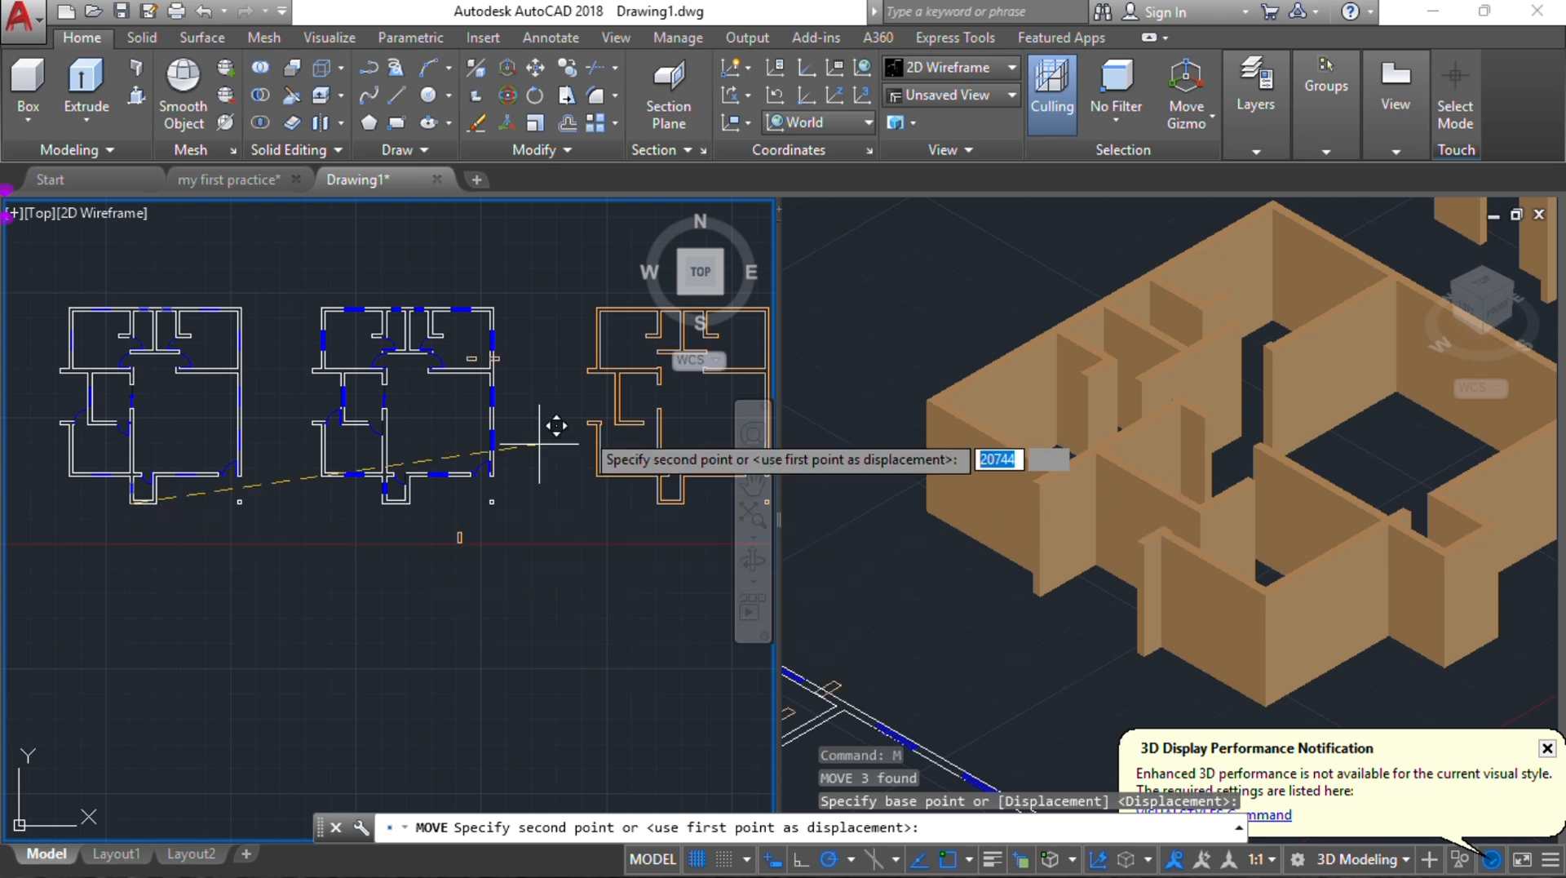
{"action": "scroll", "coordinate": [620, 464], "scroll_direction": "up", "scroll_amount": 5}
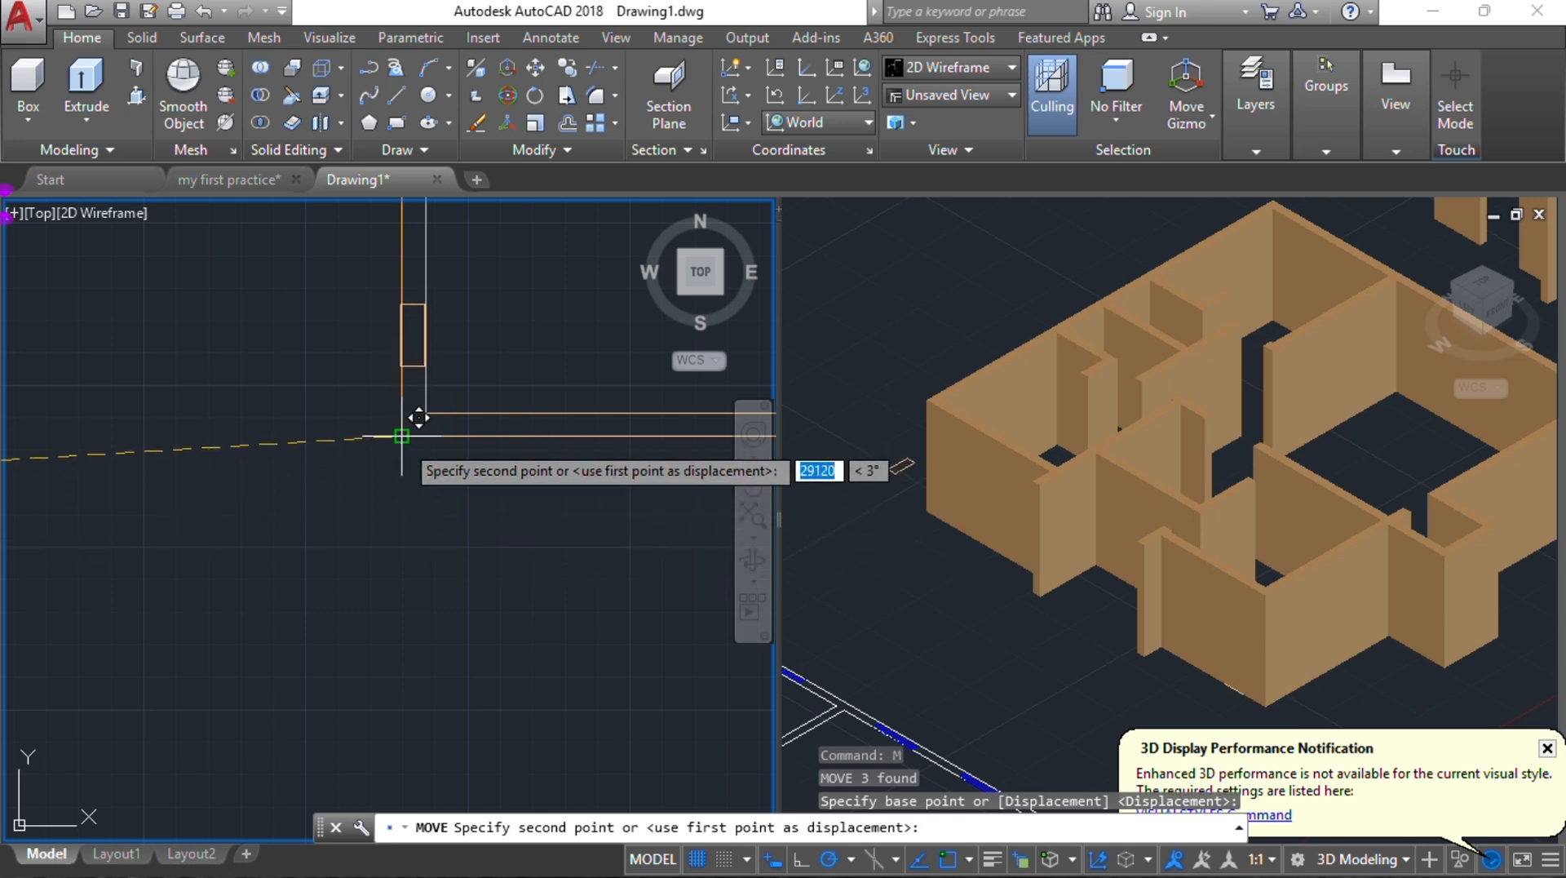
{"action": "scroll", "coordinate": [280, 549], "scroll_direction": "down", "scroll_amount": 4}
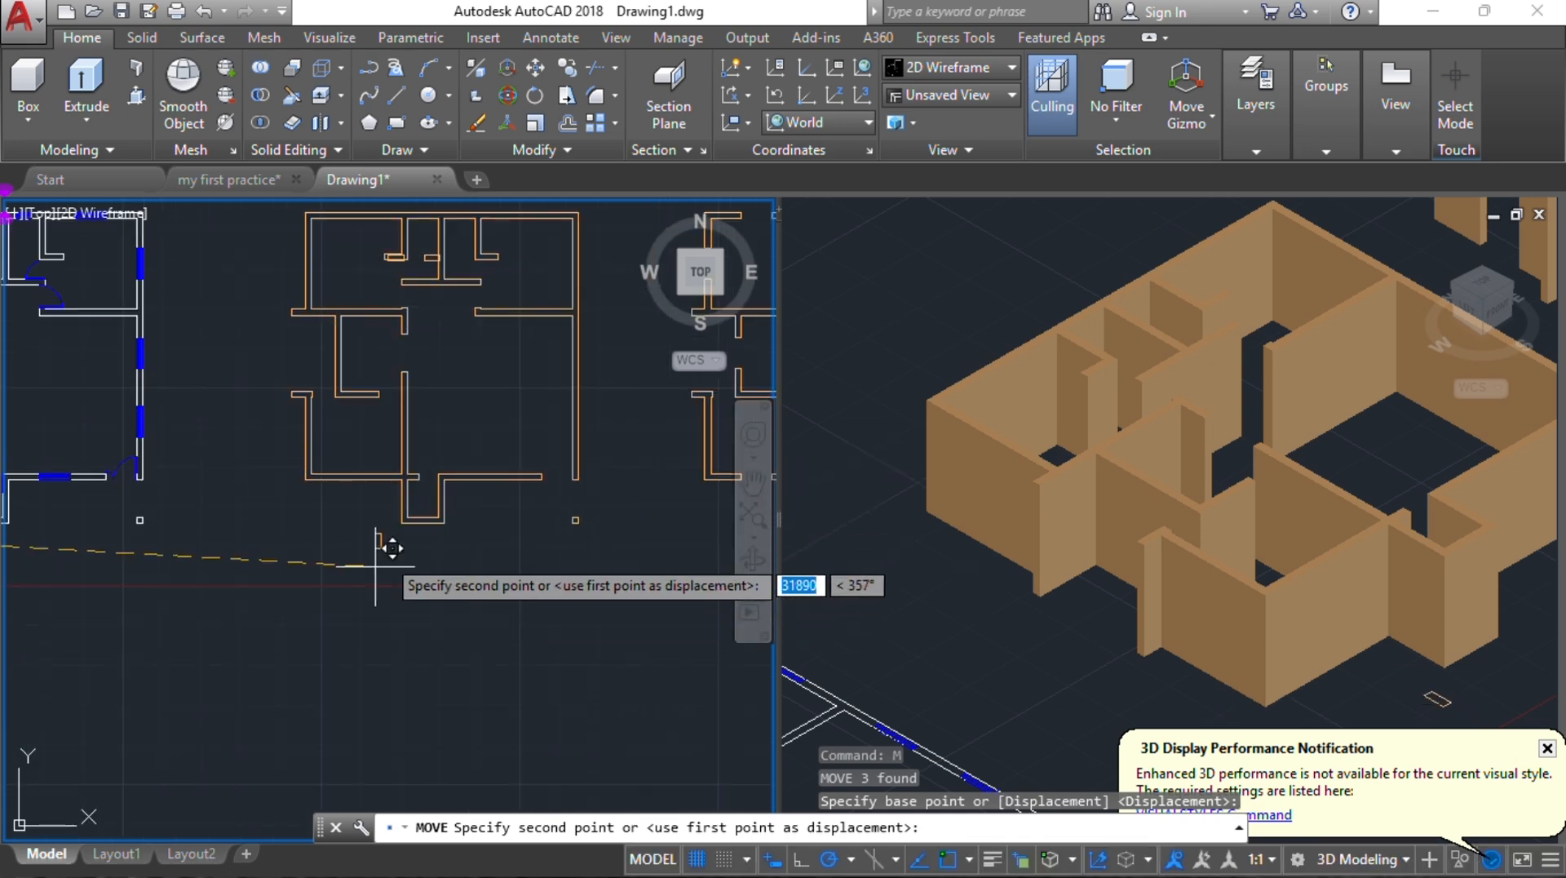
{"action": "scroll", "coordinate": [408, 522], "scroll_direction": "up", "scroll_amount": 3}
{"action": "scroll", "coordinate": [413, 497], "scroll_direction": "up", "scroll_amount": 4}
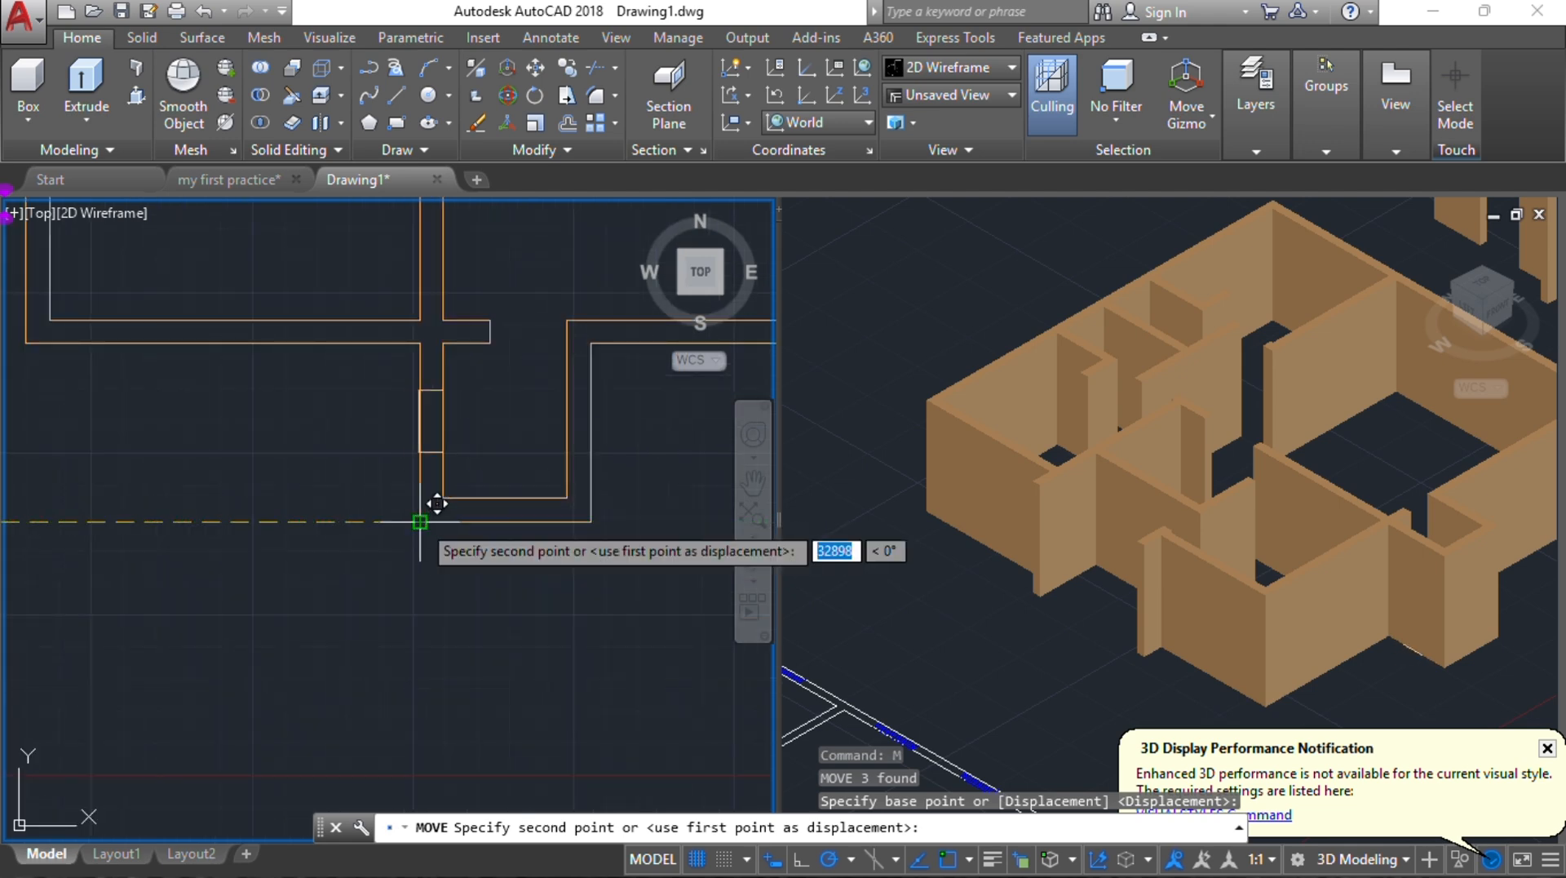
{"action": "left_click", "coordinate": [420, 521]}
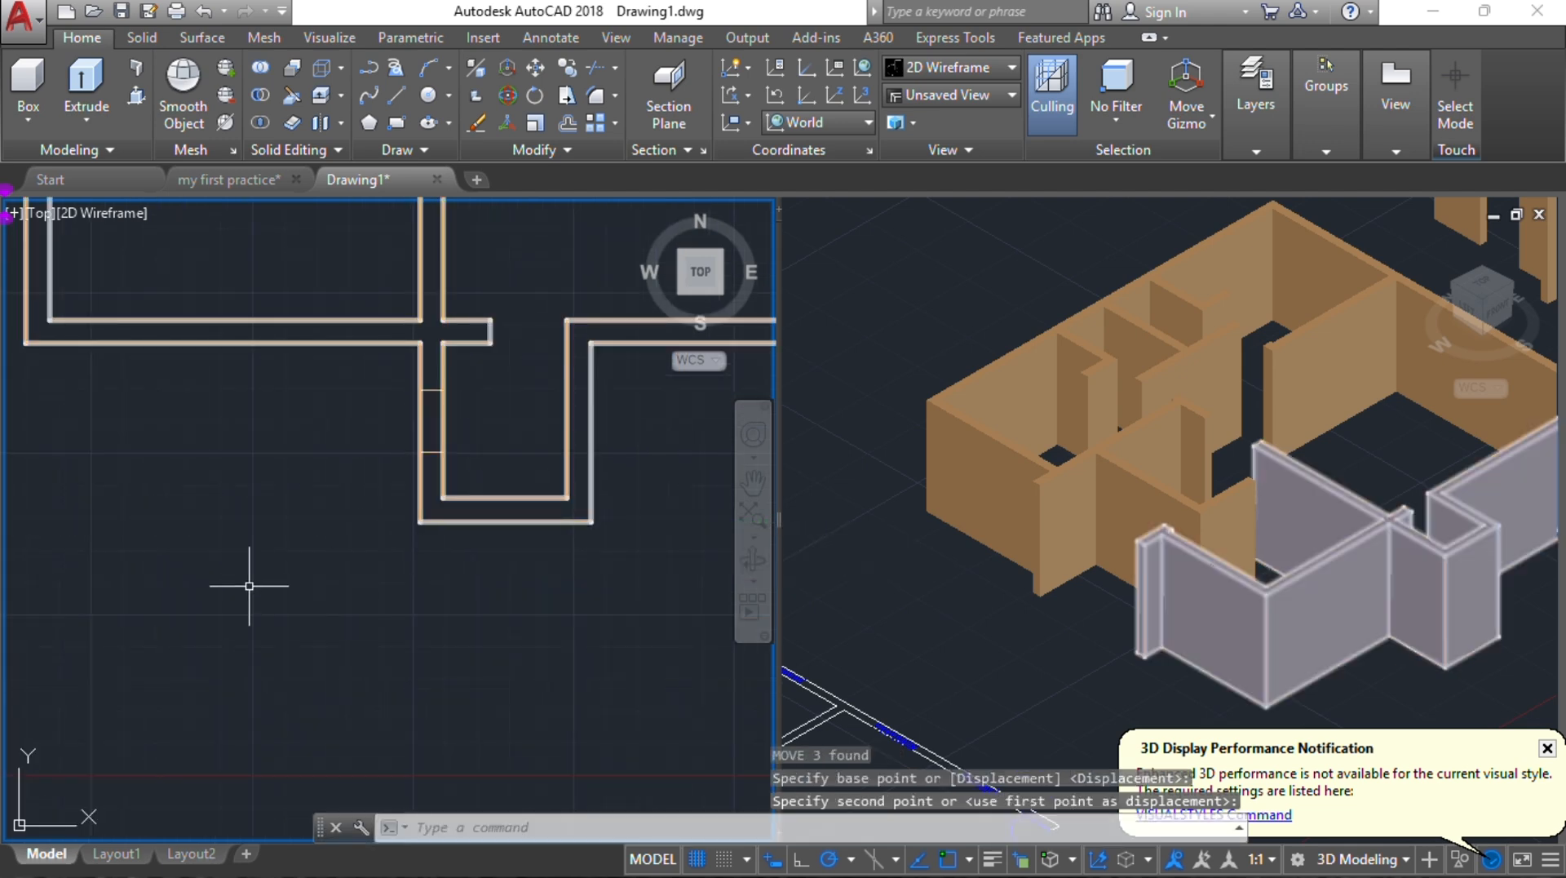
{"action": "key", "text": "Escape"}
{"action": "key", "text": "Escape"}
Step: Select the moved window rectangle in the lower projection together with all similar rectangles, and extrude them to a height of 600
{"action": "scroll", "coordinate": [275, 485], "scroll_direction": "down", "scroll_amount": 5}
{"action": "middle_click_drag", "start_coordinate": [349, 456], "coordinate": [282, 747]}
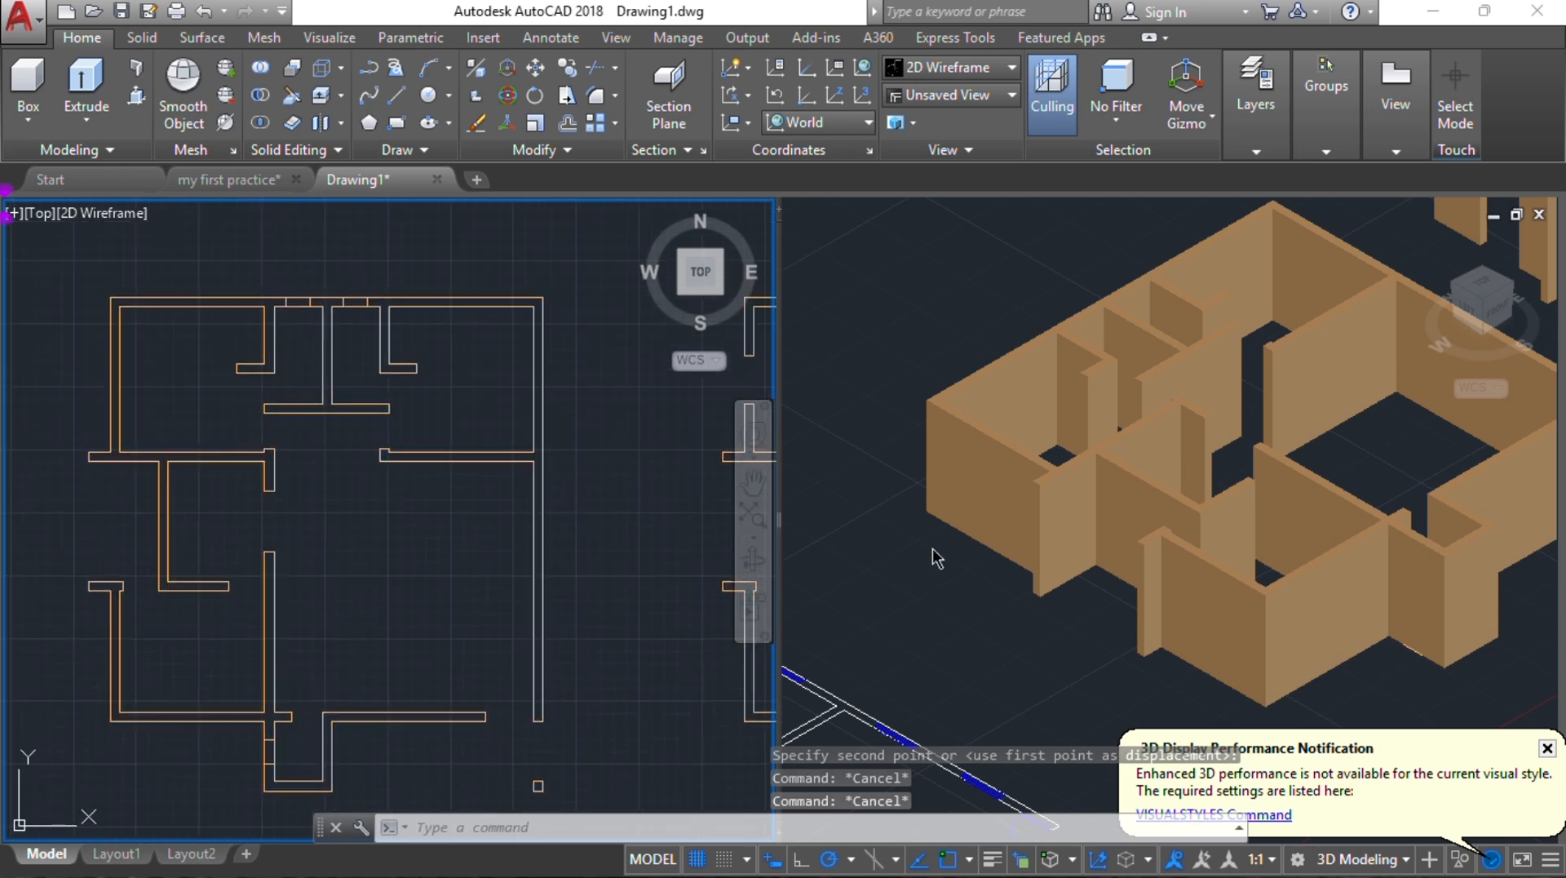
{"action": "left_click", "coordinate": [1429, 644]}
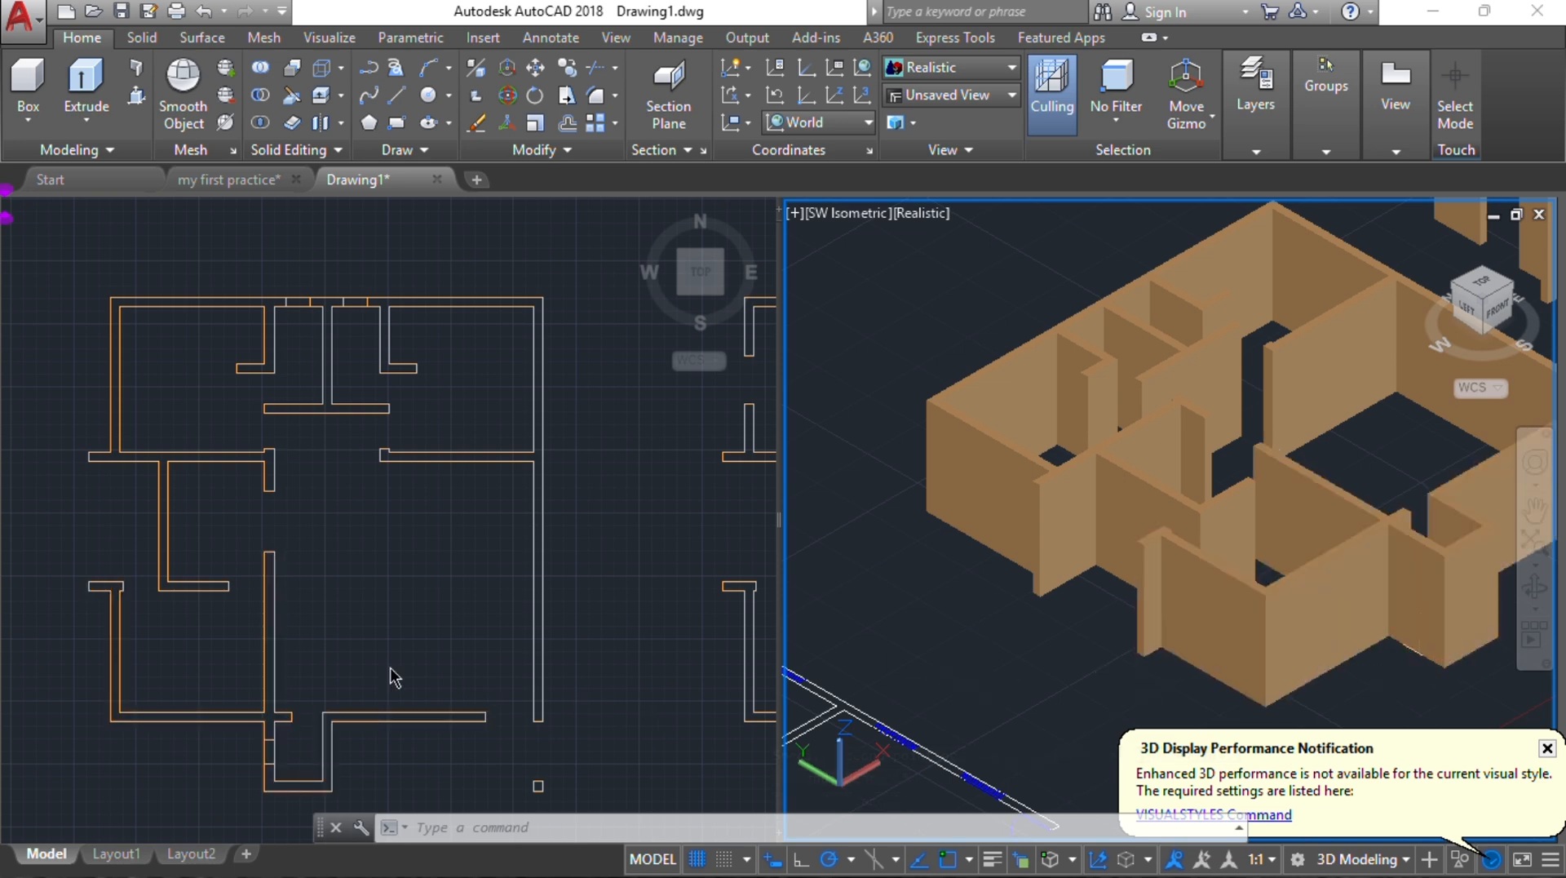
{"action": "left_click", "coordinate": [364, 633]}
{"action": "scroll", "coordinate": [276, 612], "scroll_direction": "up", "scroll_amount": 6}
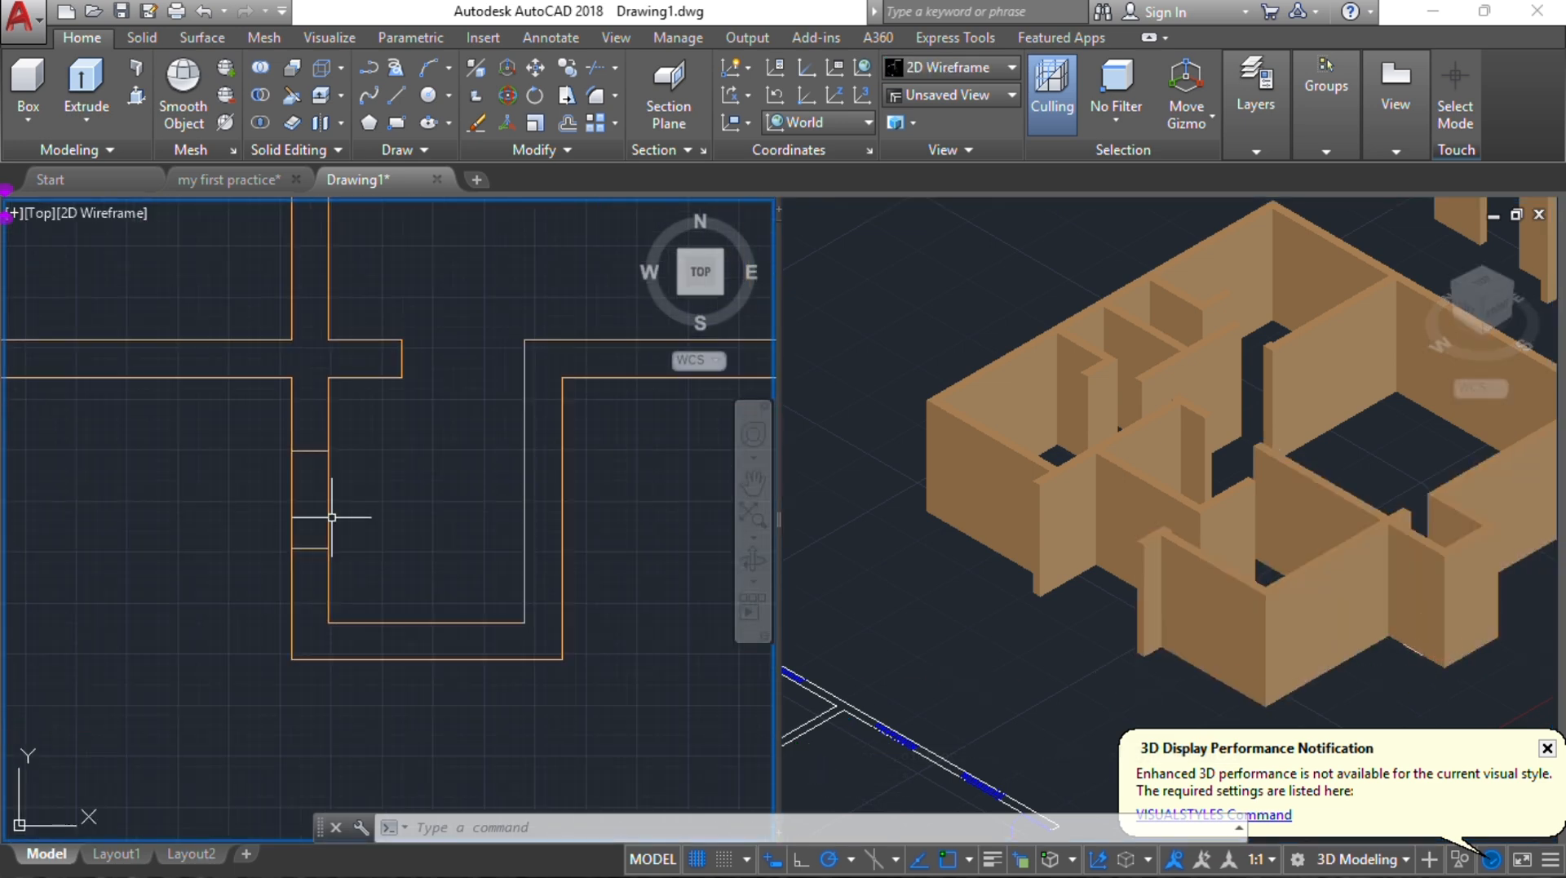
{"action": "left_click", "coordinate": [268, 428]}
{"action": "left_click", "coordinate": [363, 601]}
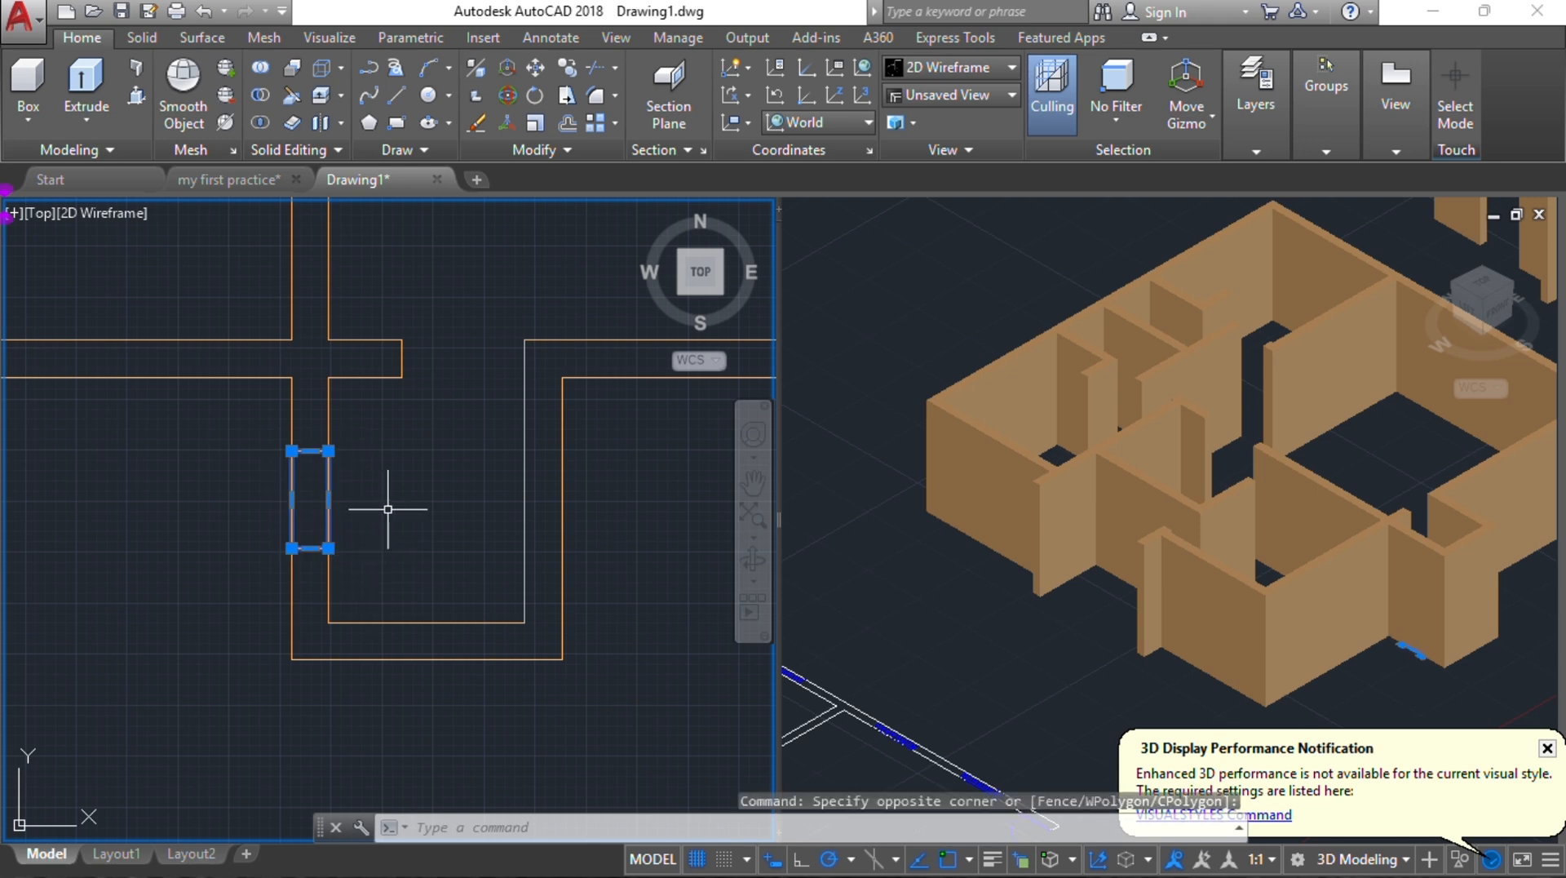
{"action": "right_click", "coordinate": [391, 506]}
{"action": "left_click", "coordinate": [488, 676]}
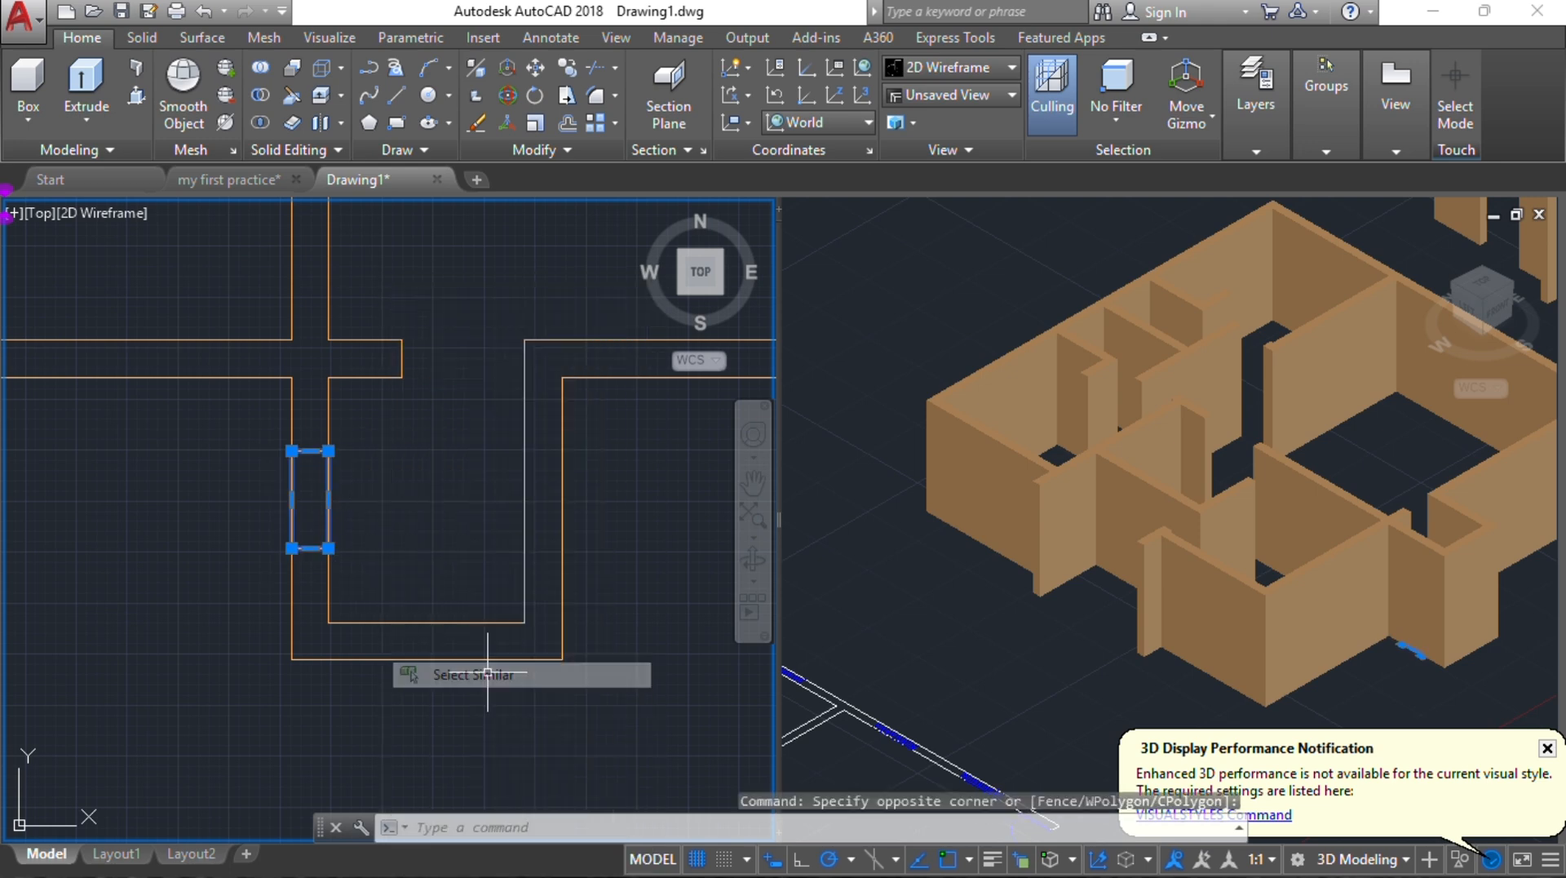
{"action": "scroll", "coordinate": [394, 569], "scroll_direction": "down", "scroll_amount": 6}
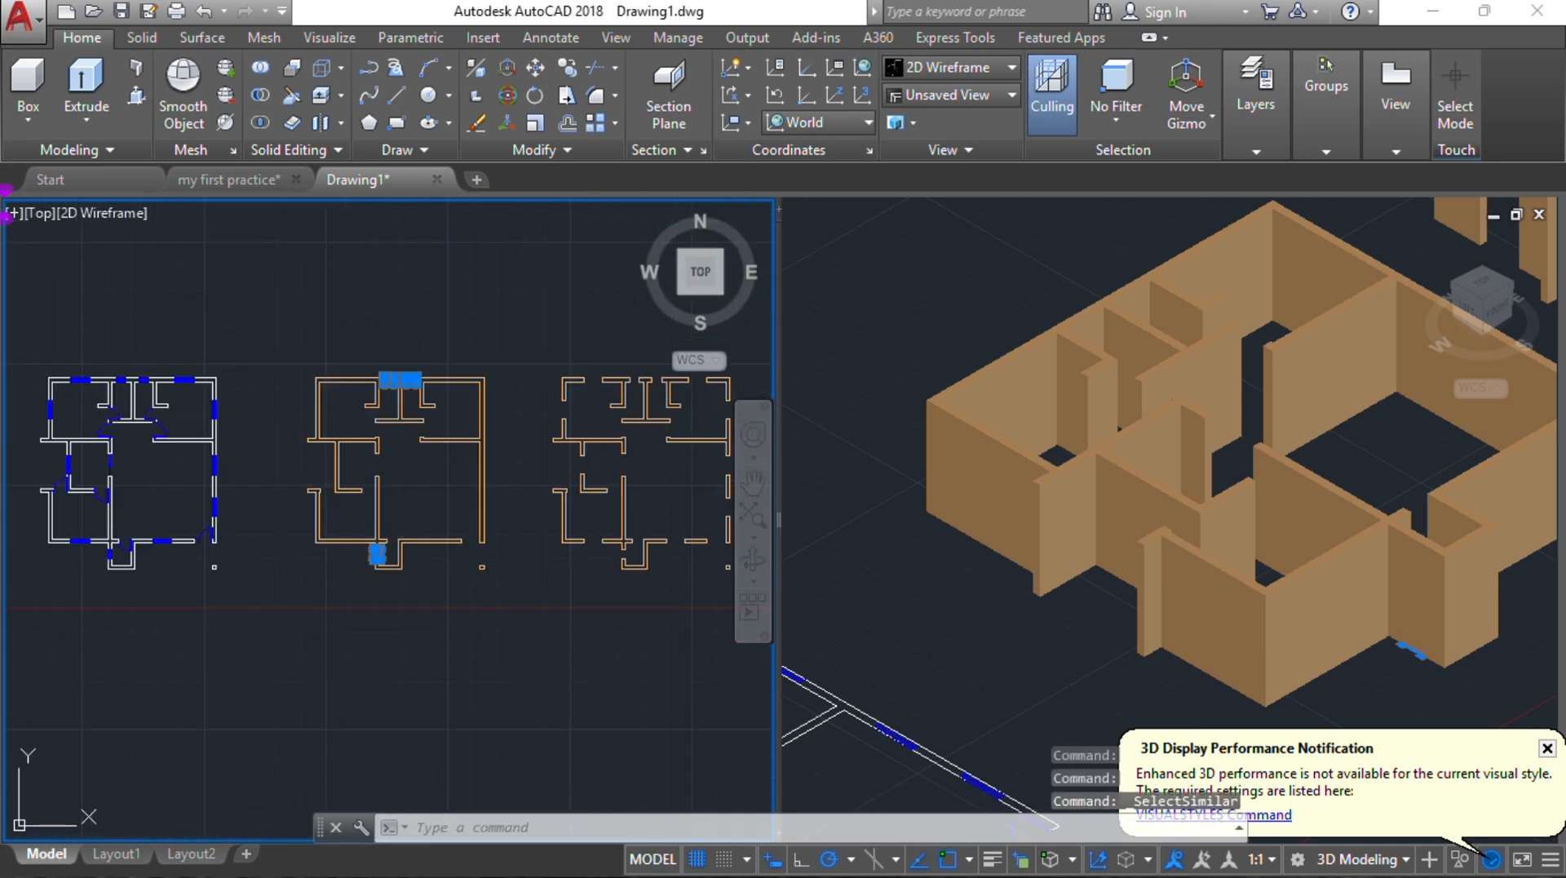
{"action": "left_click", "coordinate": [1025, 700]}
{"action": "middle_click_drag", "start_coordinate": [1024, 628], "coordinate": [1028, 751], "text": "shift"}
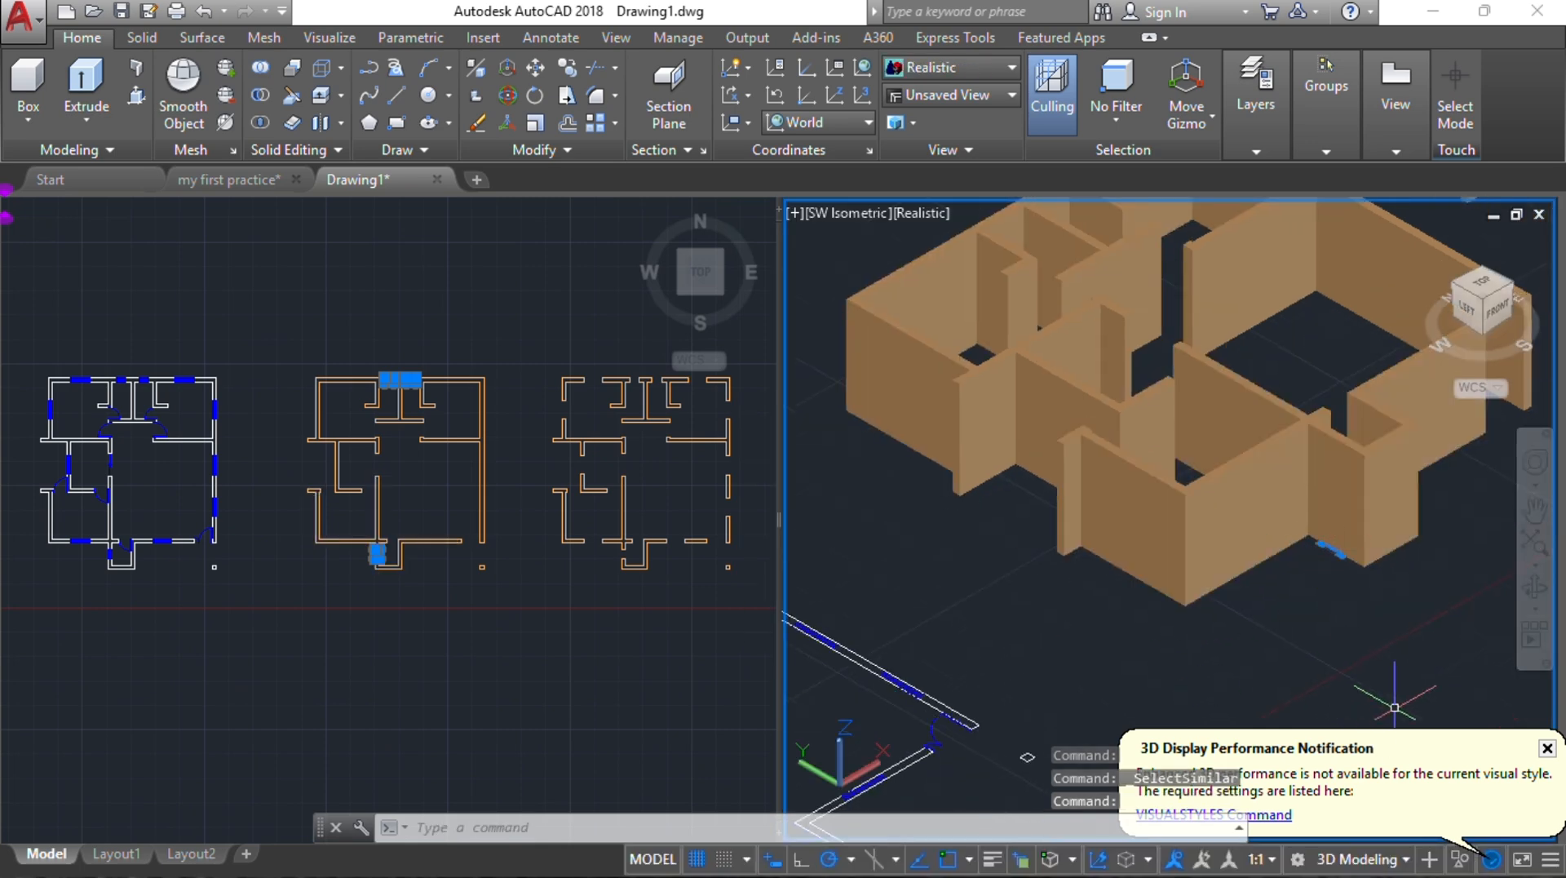
{"action": "left_click", "coordinate": [1547, 748]}
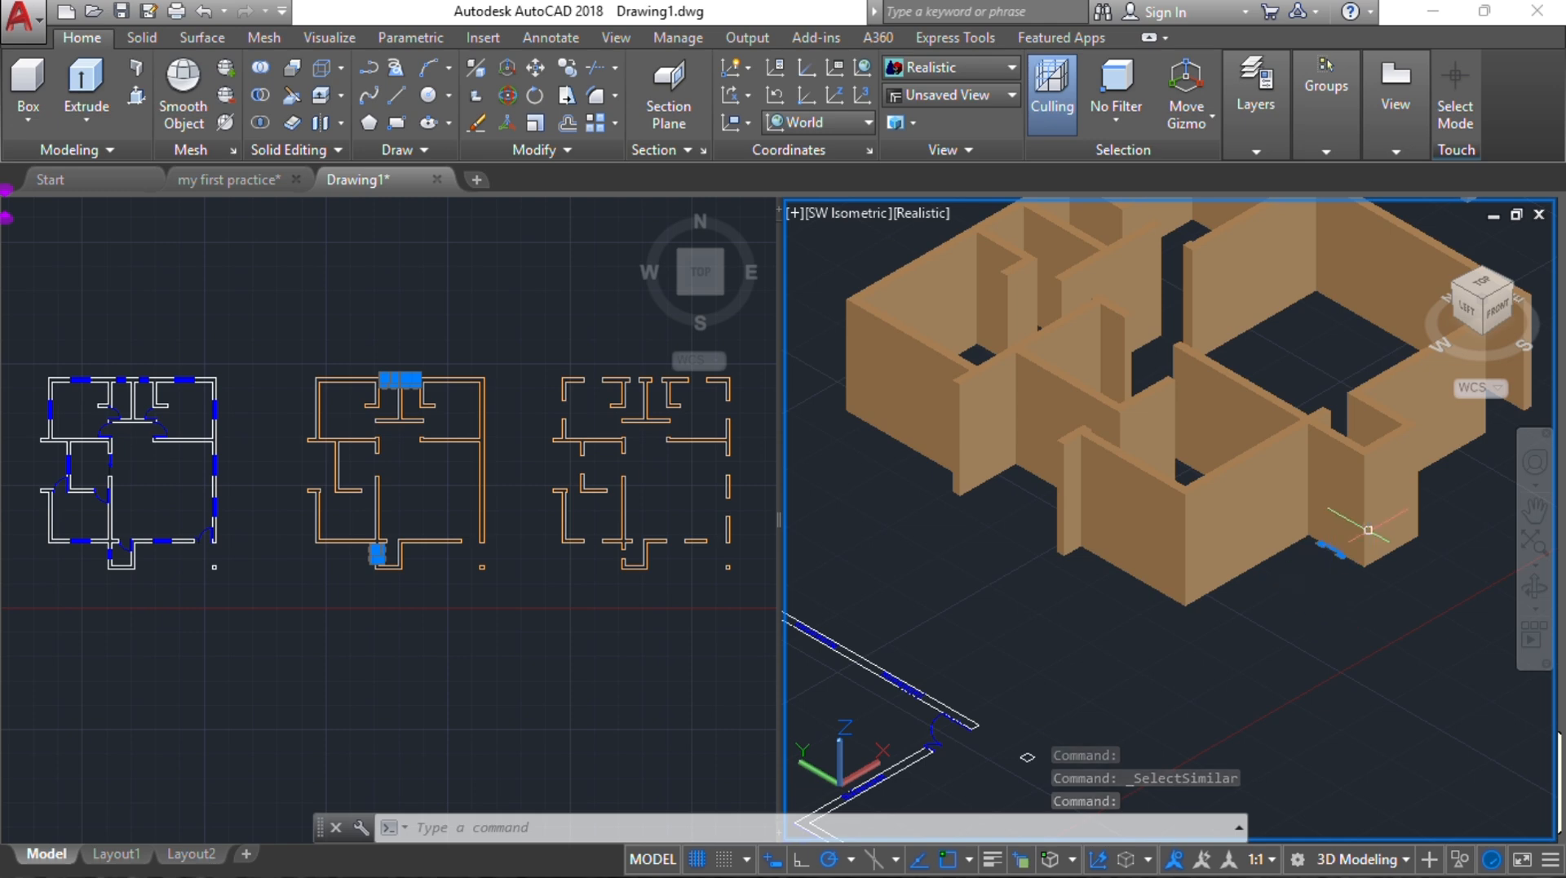
{"action": "middle_click_drag", "start_coordinate": [1338, 563], "coordinate": [1216, 652]}
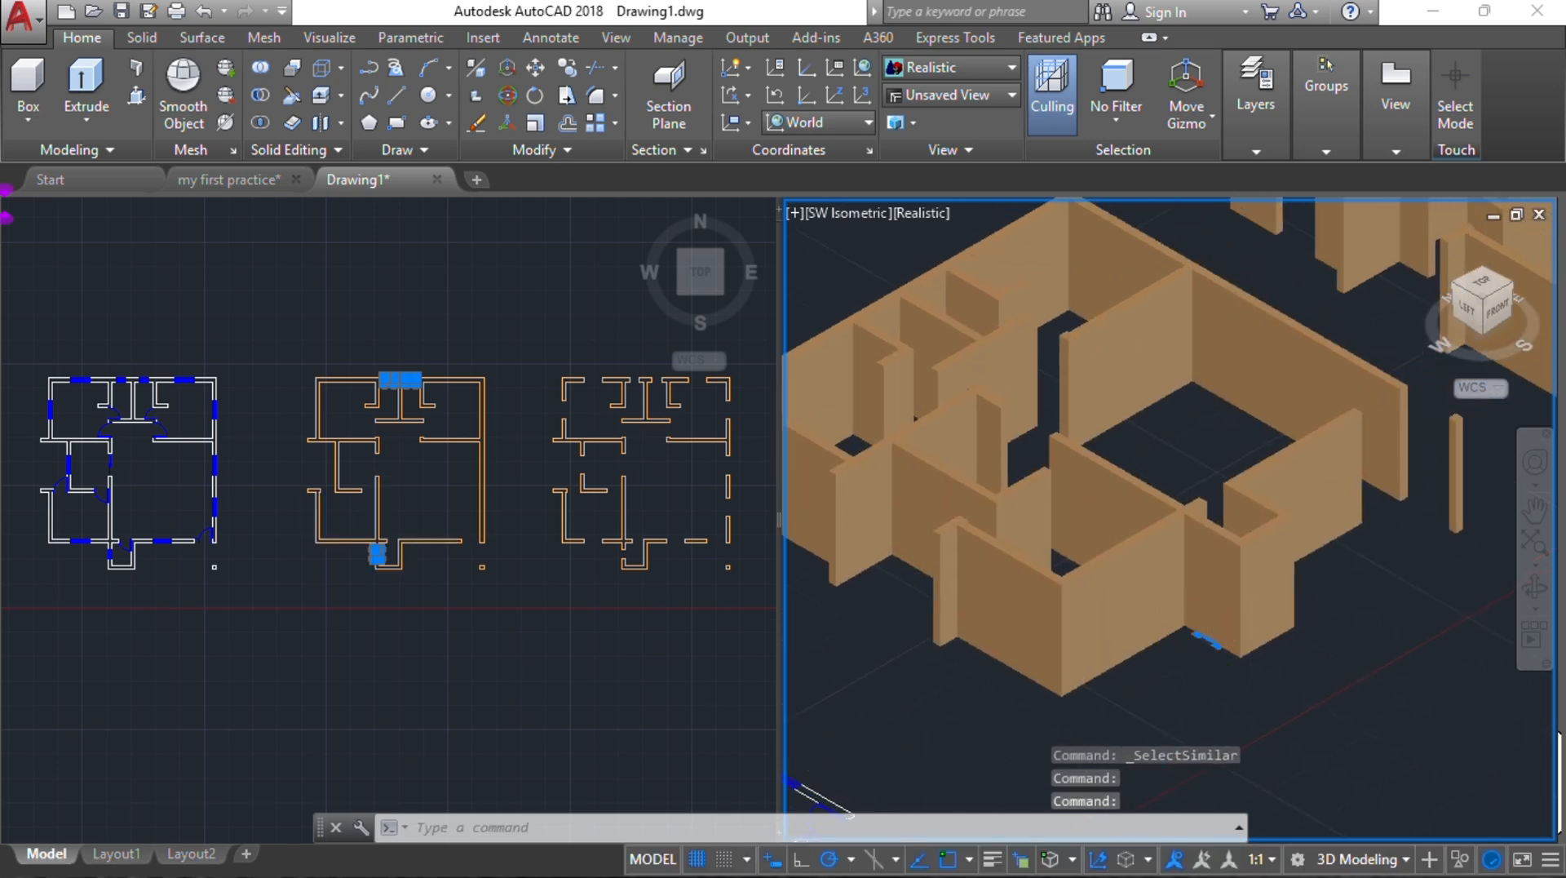
{"action": "scroll", "coordinate": [1206, 650], "scroll_direction": "up", "scroll_amount": 3}
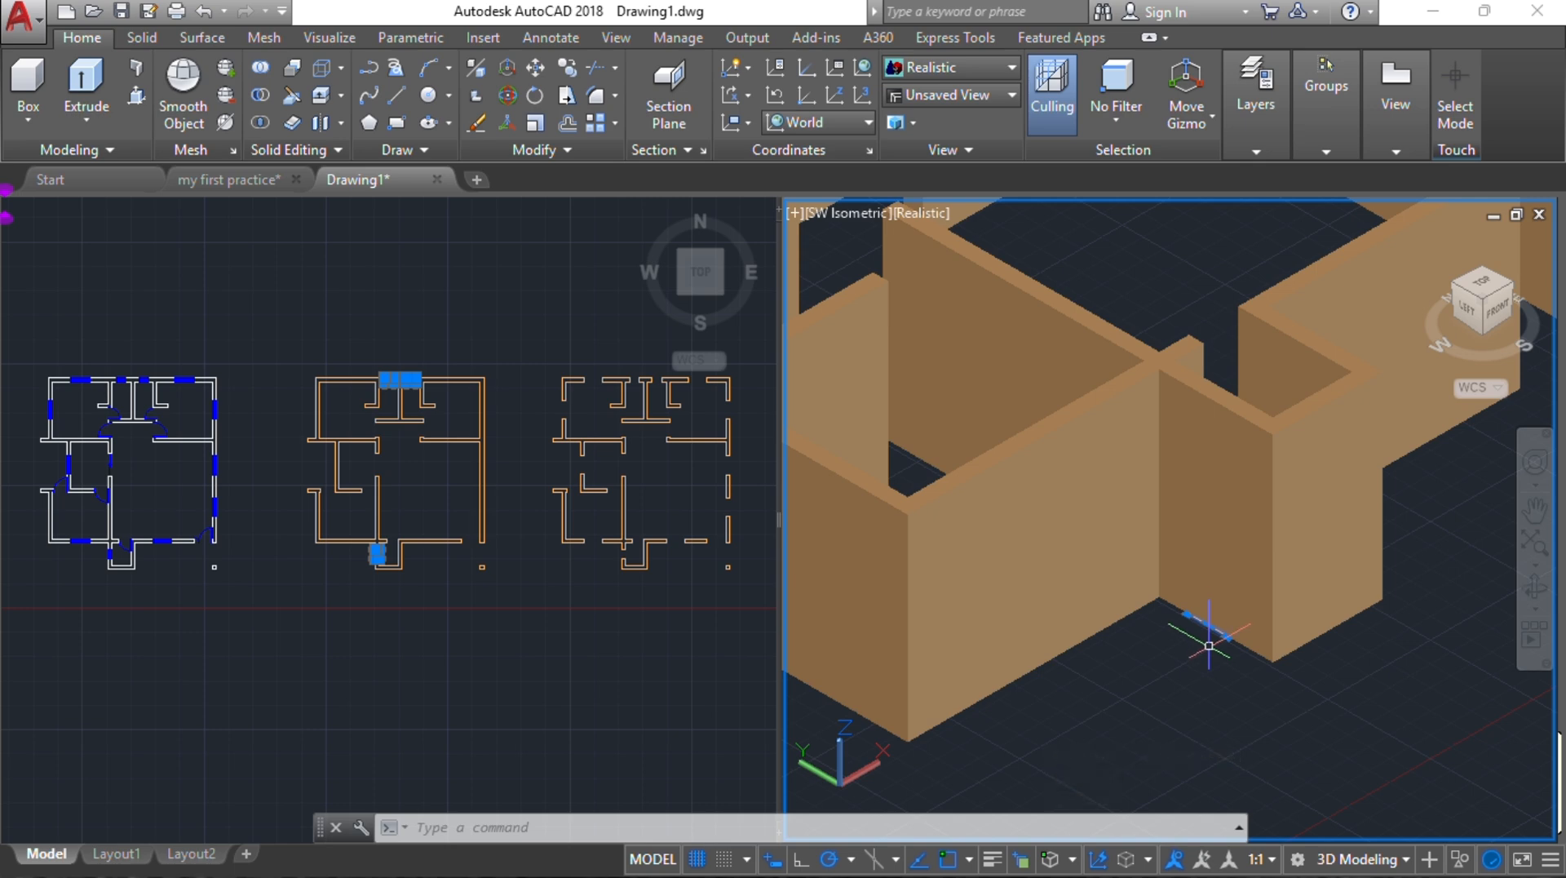
{"action": "left_click", "coordinate": [87, 79]}
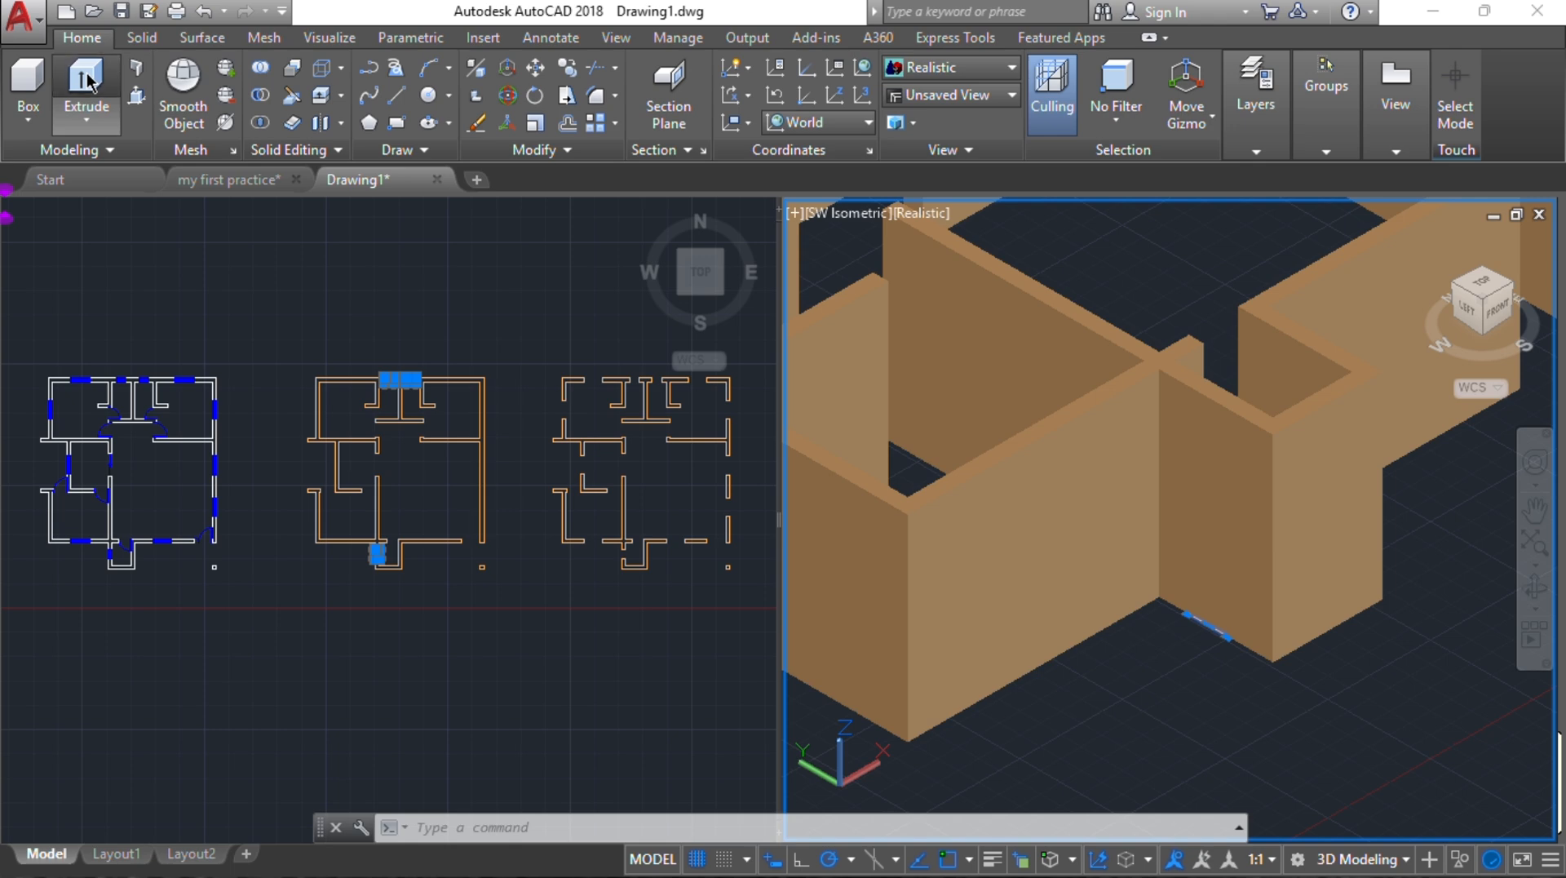
{"action": "scroll", "coordinate": [1213, 414], "scroll_direction": "down", "scroll_amount": 6}
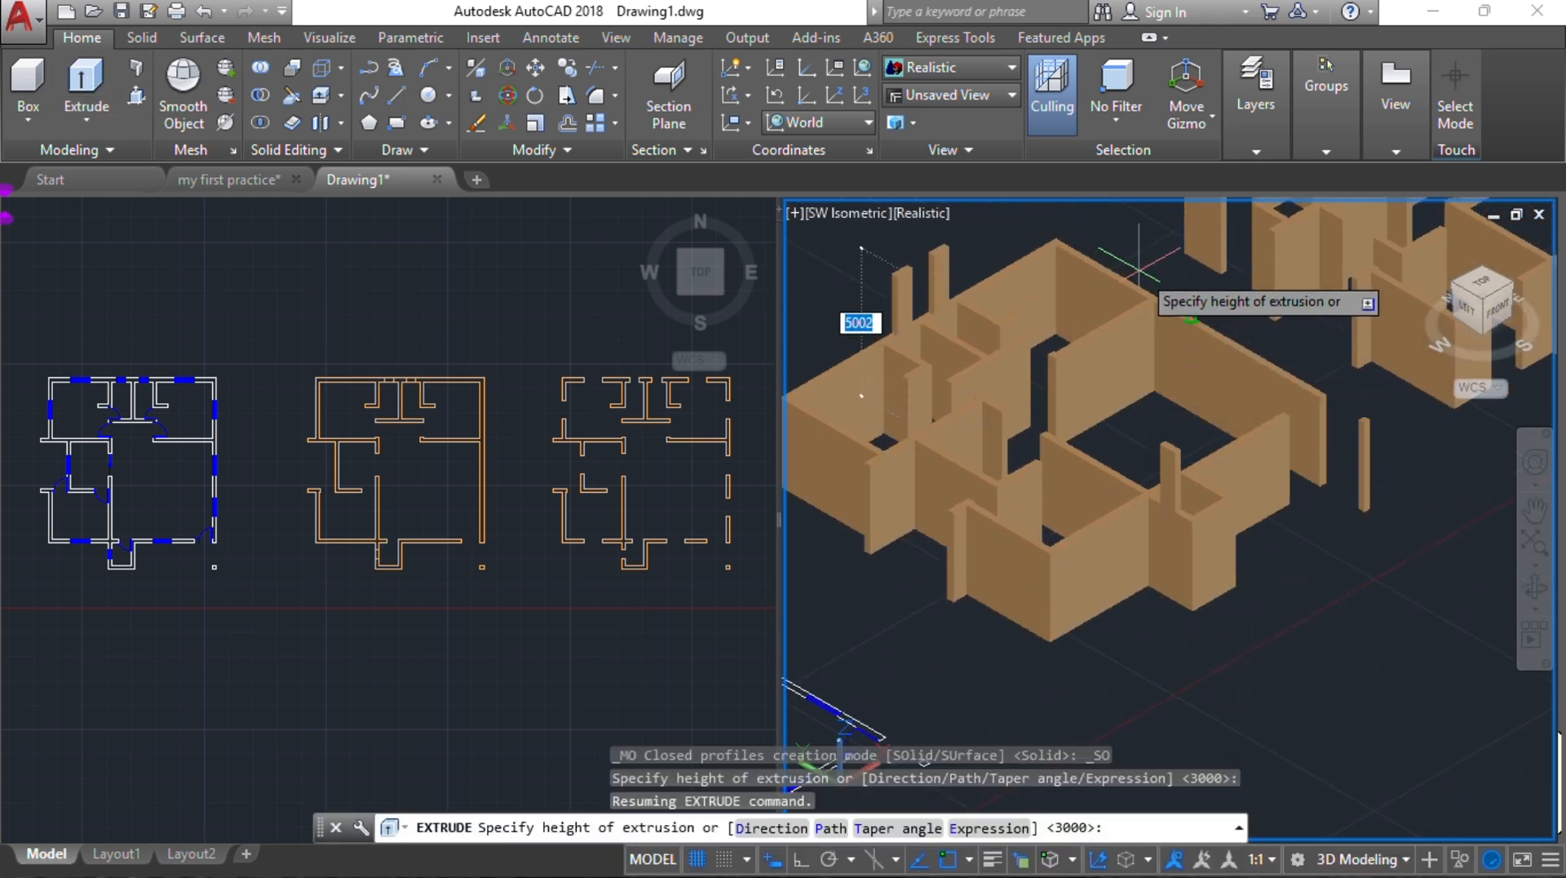
{"action": "type", "text": "600"}
{"action": "key", "text": "Return"}
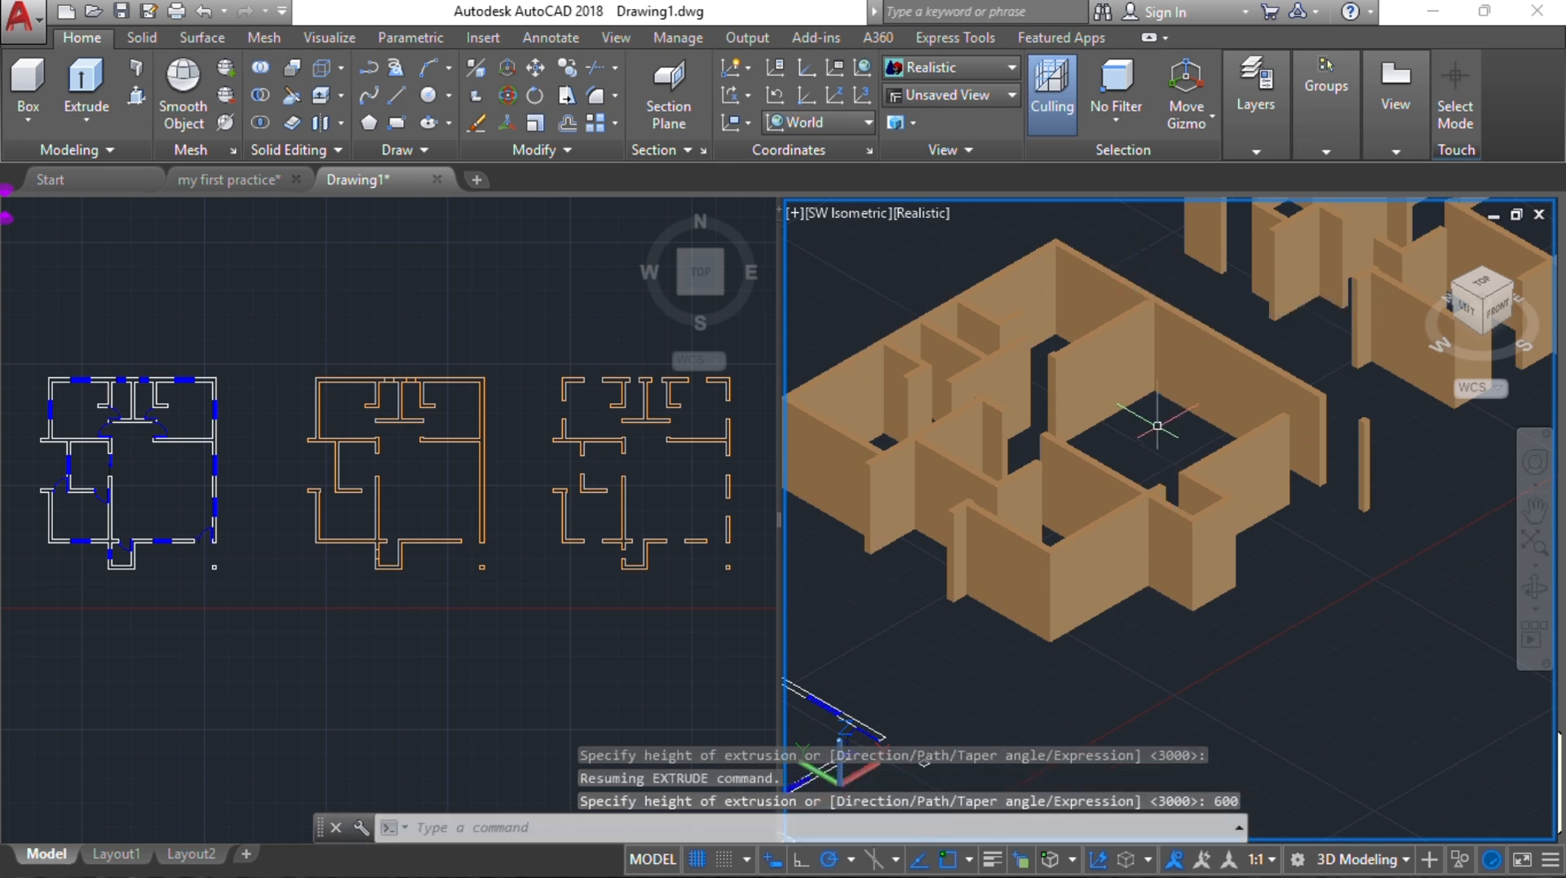
{"action": "left_click", "coordinate": [318, 599]}
{"action": "scroll", "coordinate": [363, 562], "scroll_direction": "up", "scroll_amount": 8}
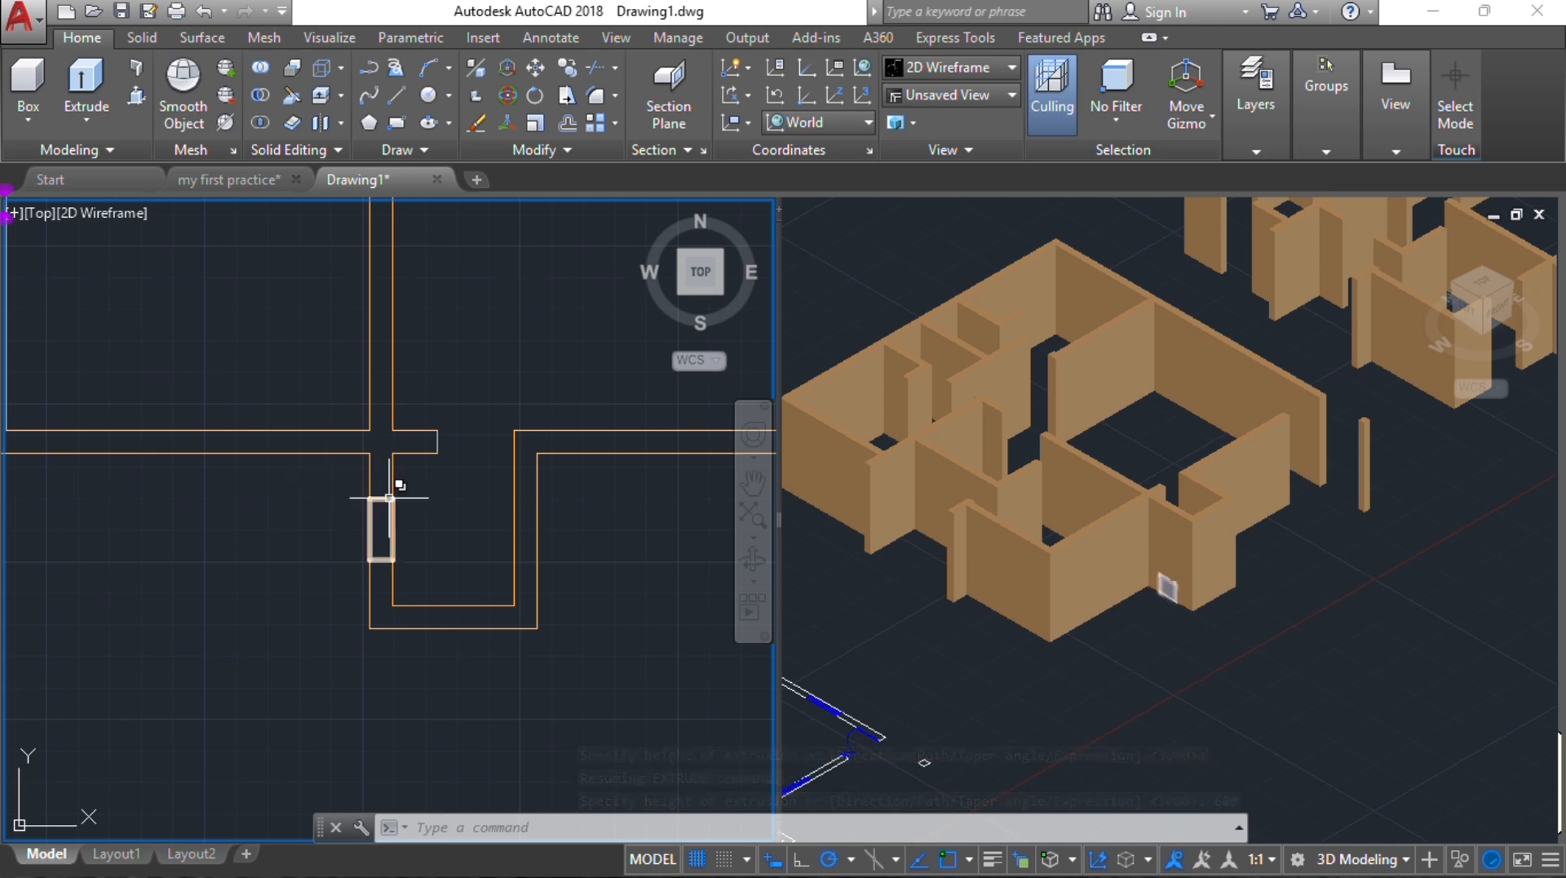
{"action": "left_click", "coordinate": [381, 498]}
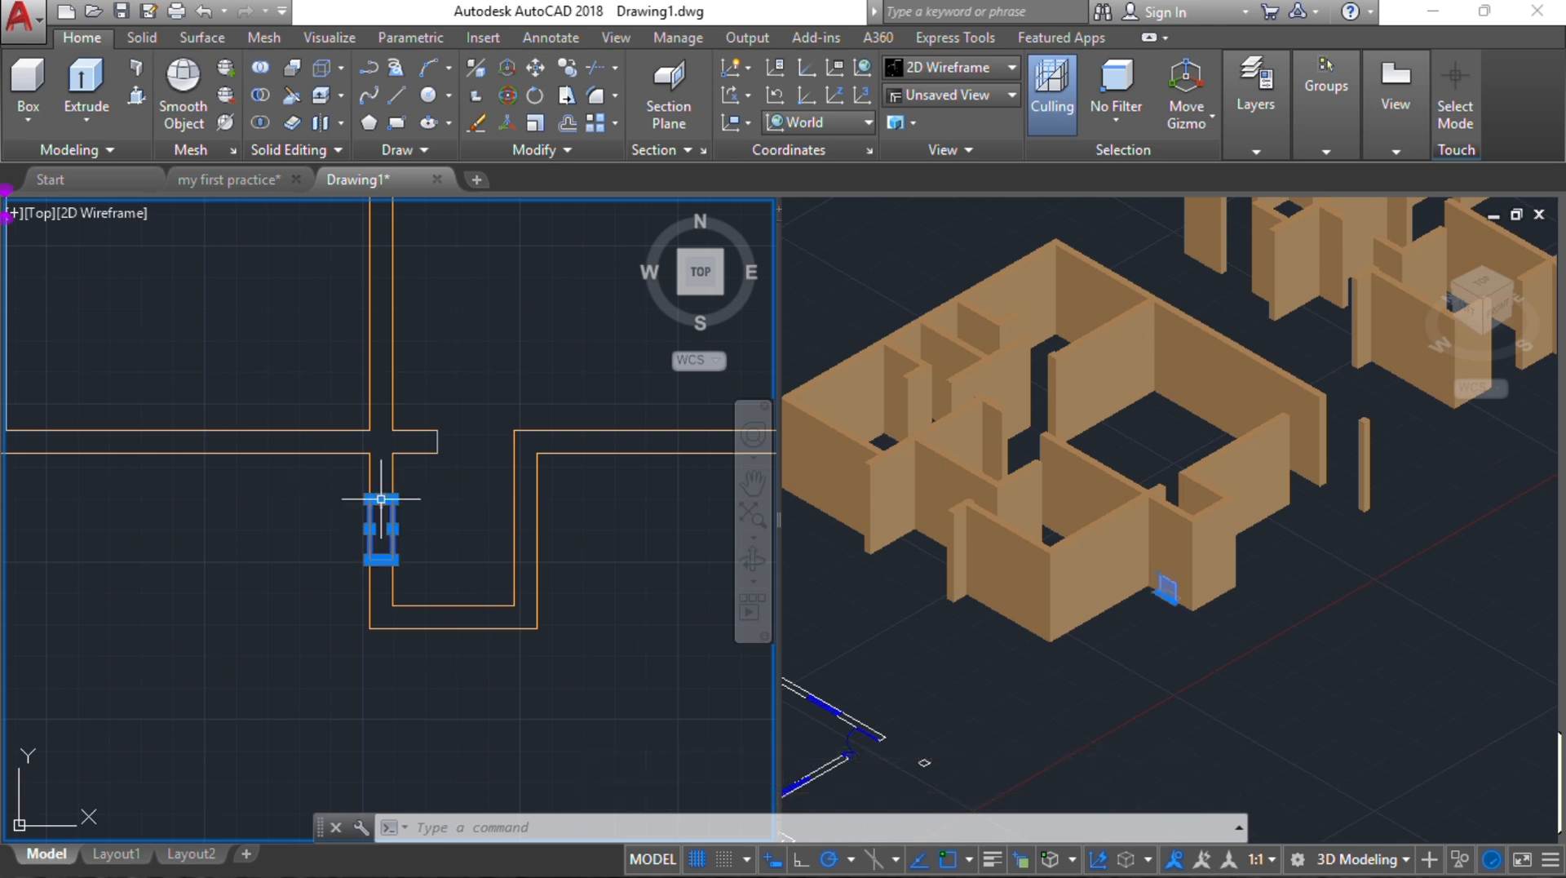
{"action": "right_click", "coordinate": [330, 509]}
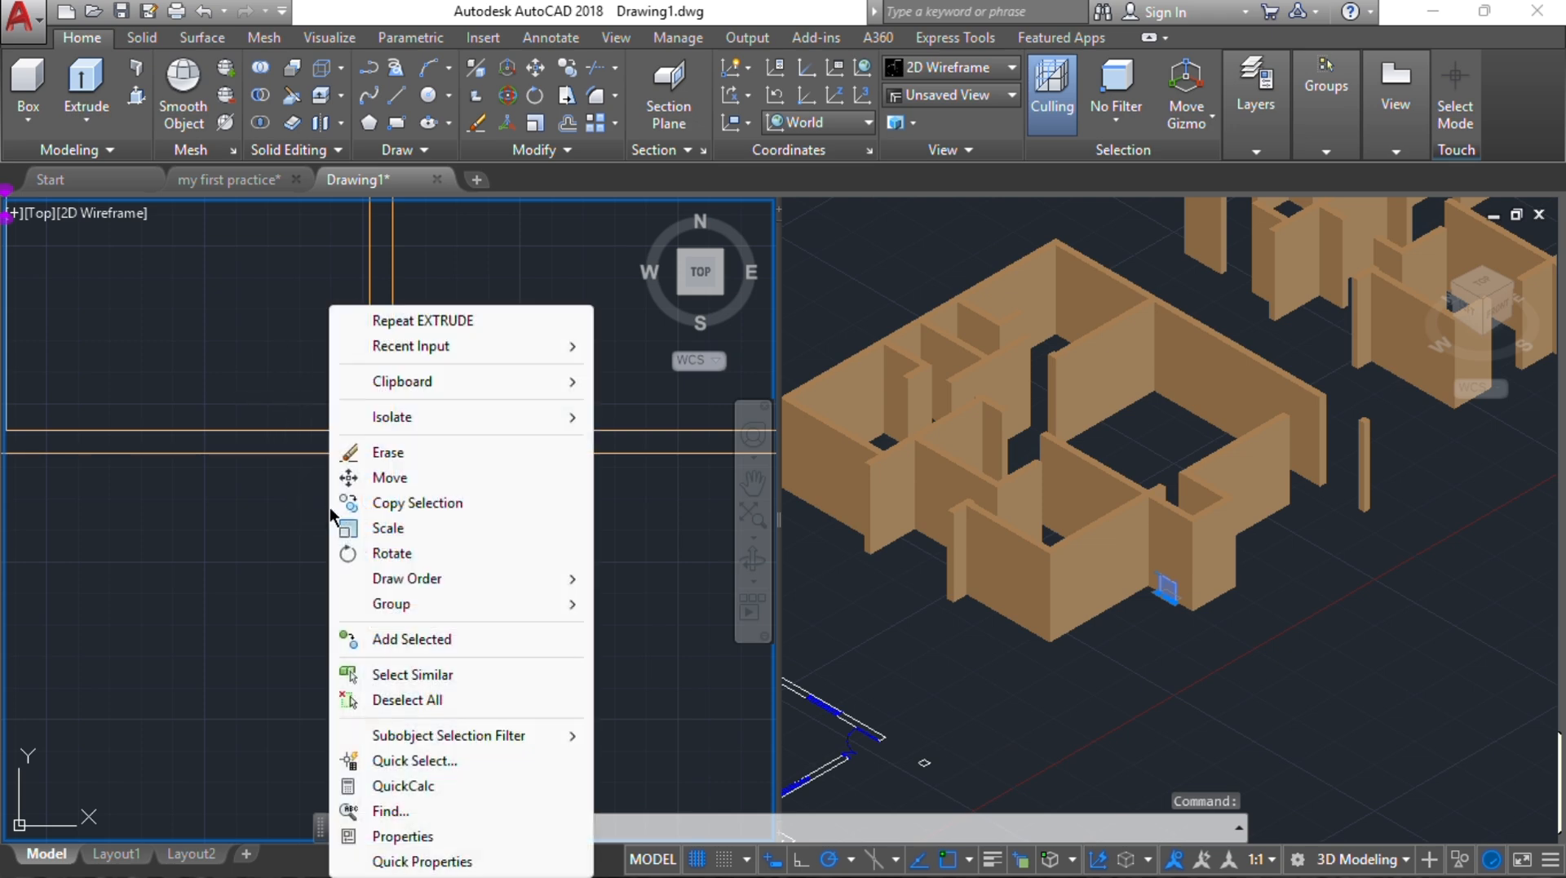
{"action": "left_click", "coordinate": [395, 679]}
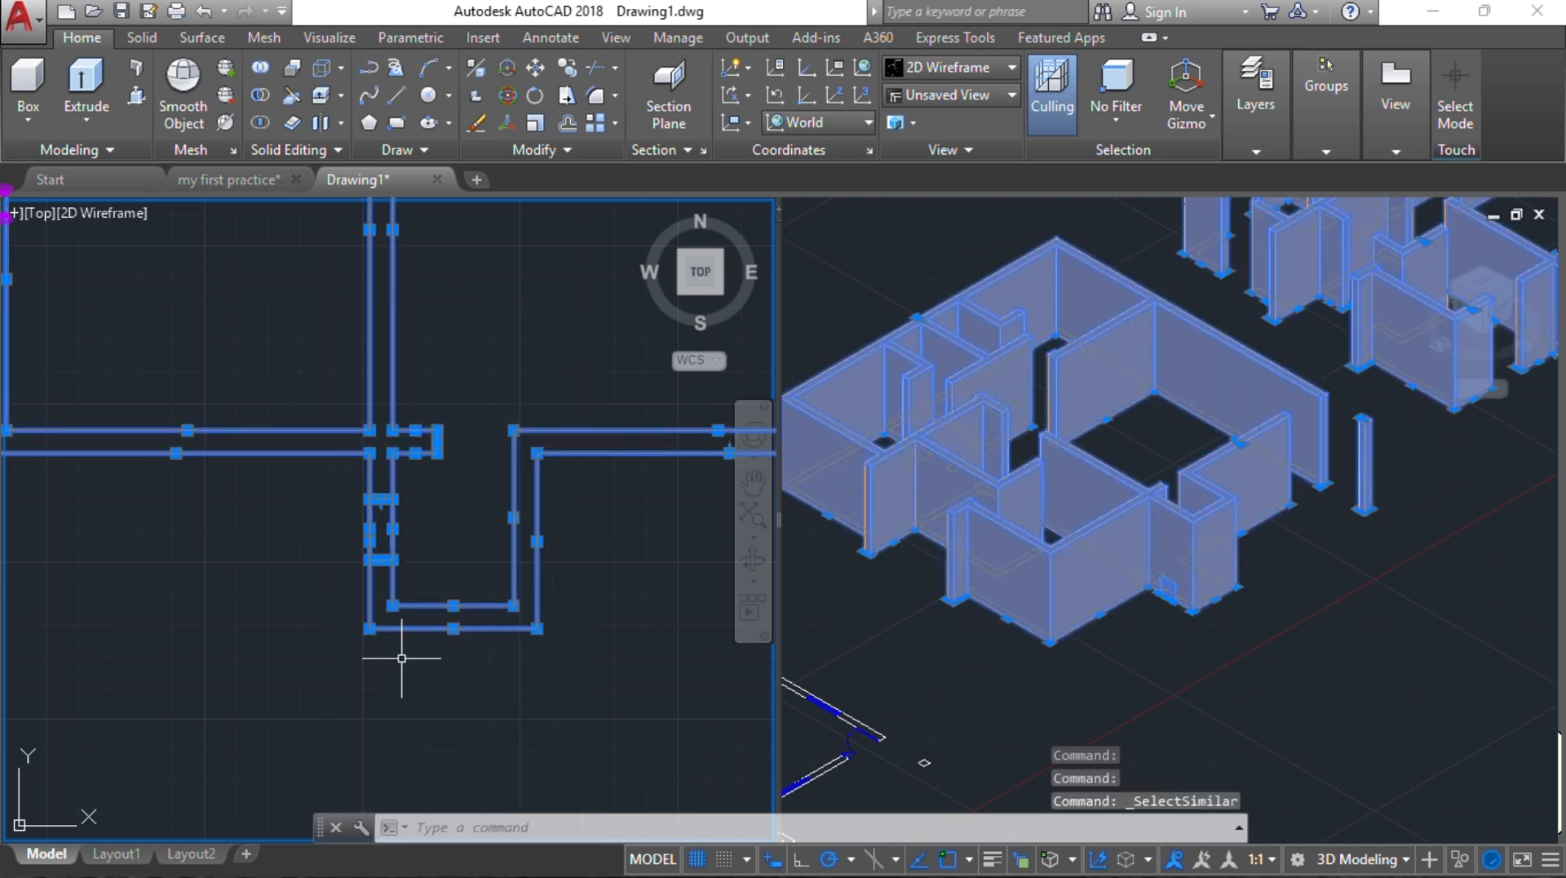
{"action": "key", "text": "Escape"}
{"action": "key", "text": "Escape"}
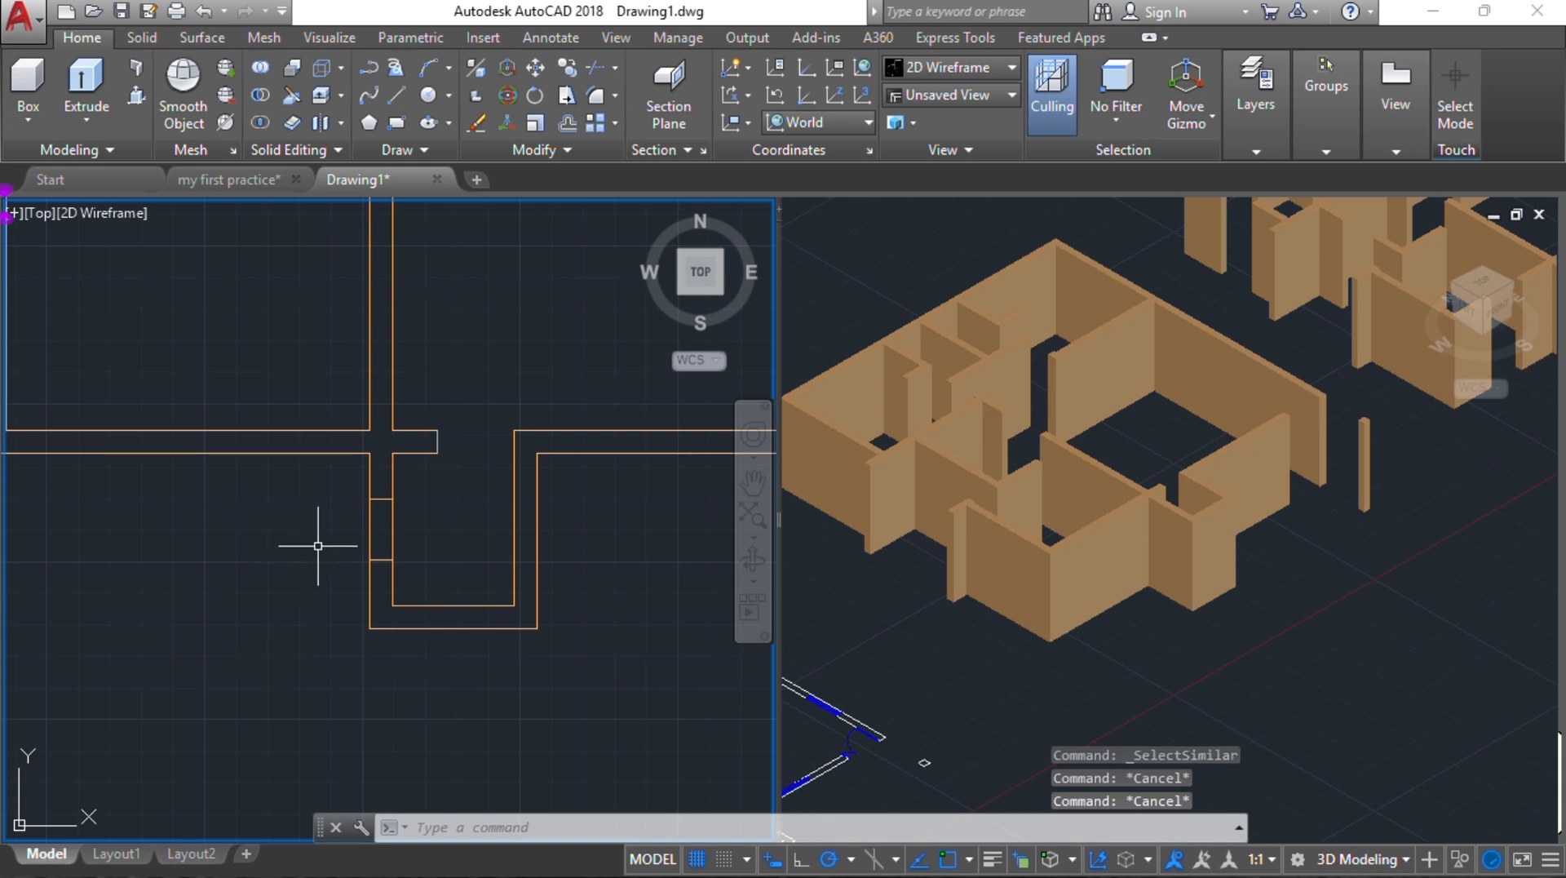
Step: Select the lower projection's window solid and the two small upper-wall window solids, and move them vertically upward by 1500
{"action": "left_click", "coordinate": [327, 475]}
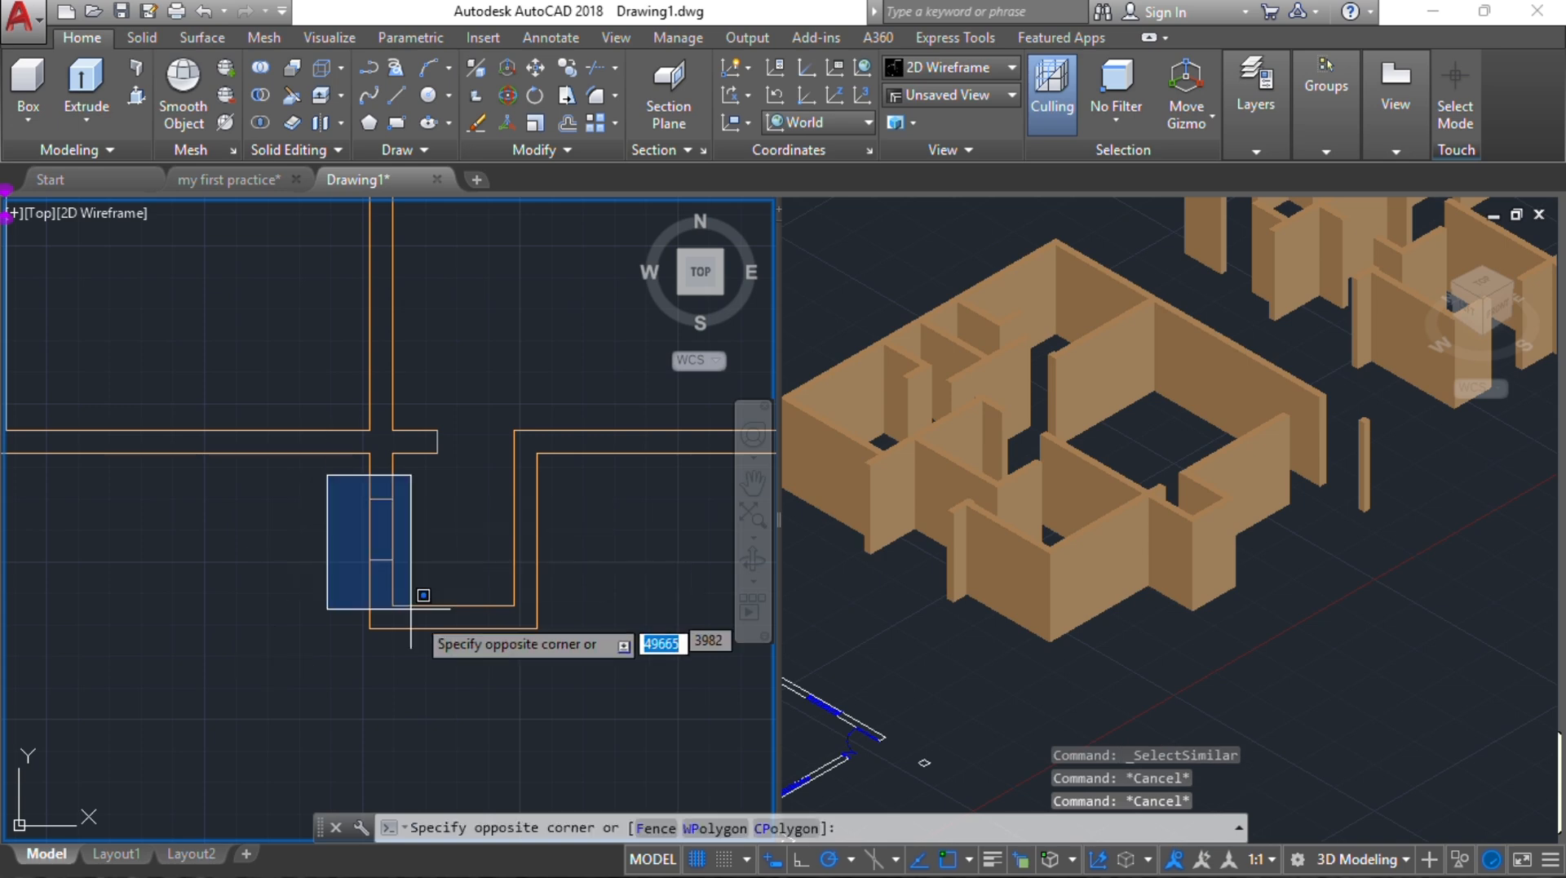
{"action": "left_click", "coordinate": [423, 596]}
{"action": "scroll", "coordinate": [423, 276], "scroll_direction": "down", "scroll_amount": 8}
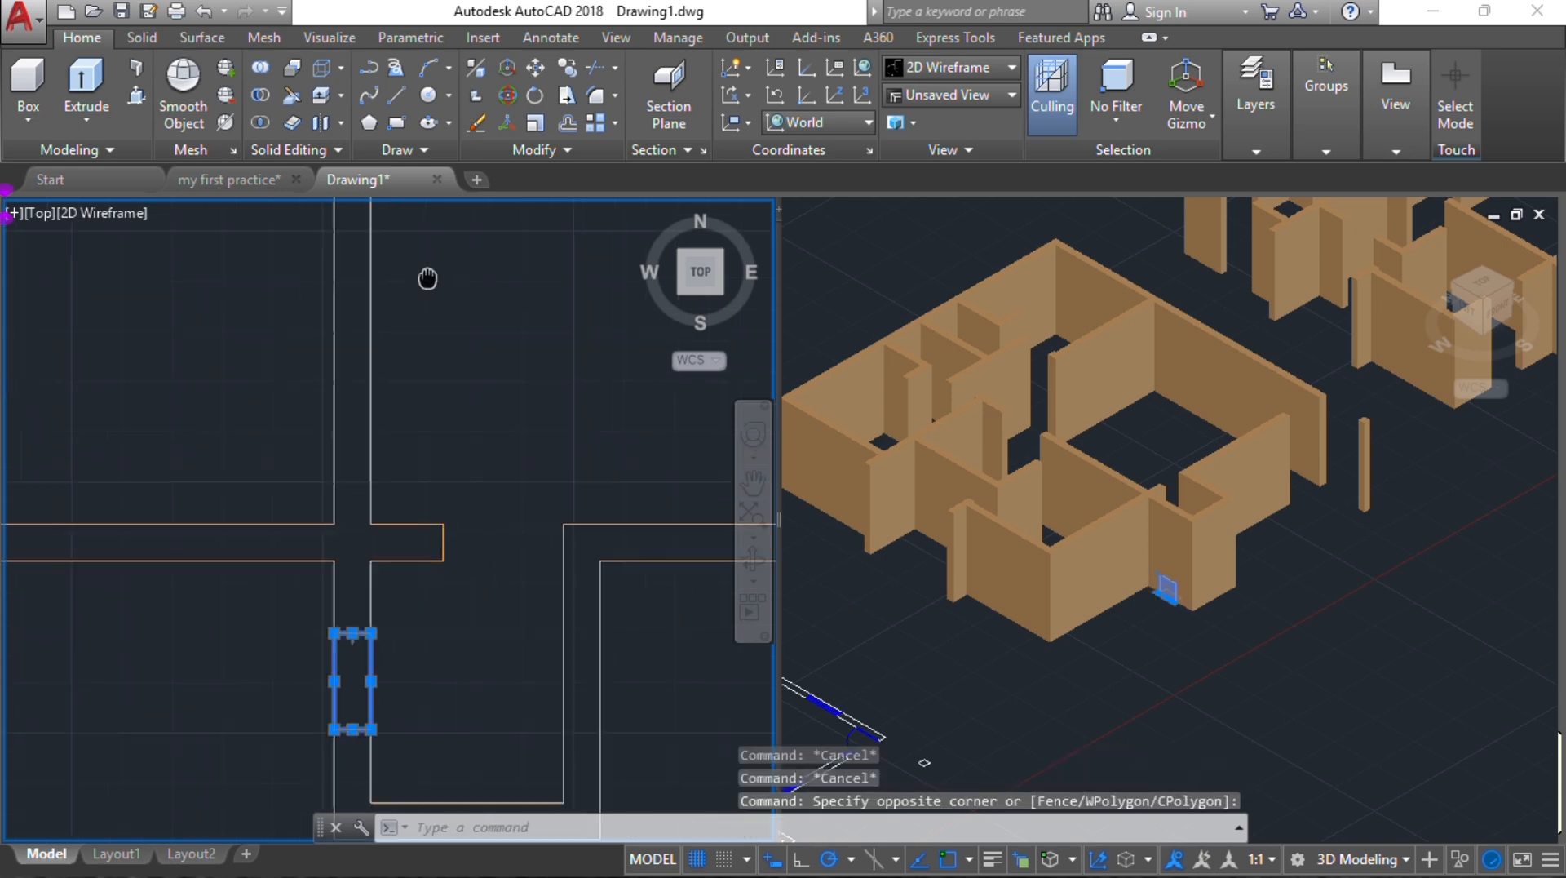
{"action": "scroll", "coordinate": [402, 271], "scroll_direction": "up", "scroll_amount": 5}
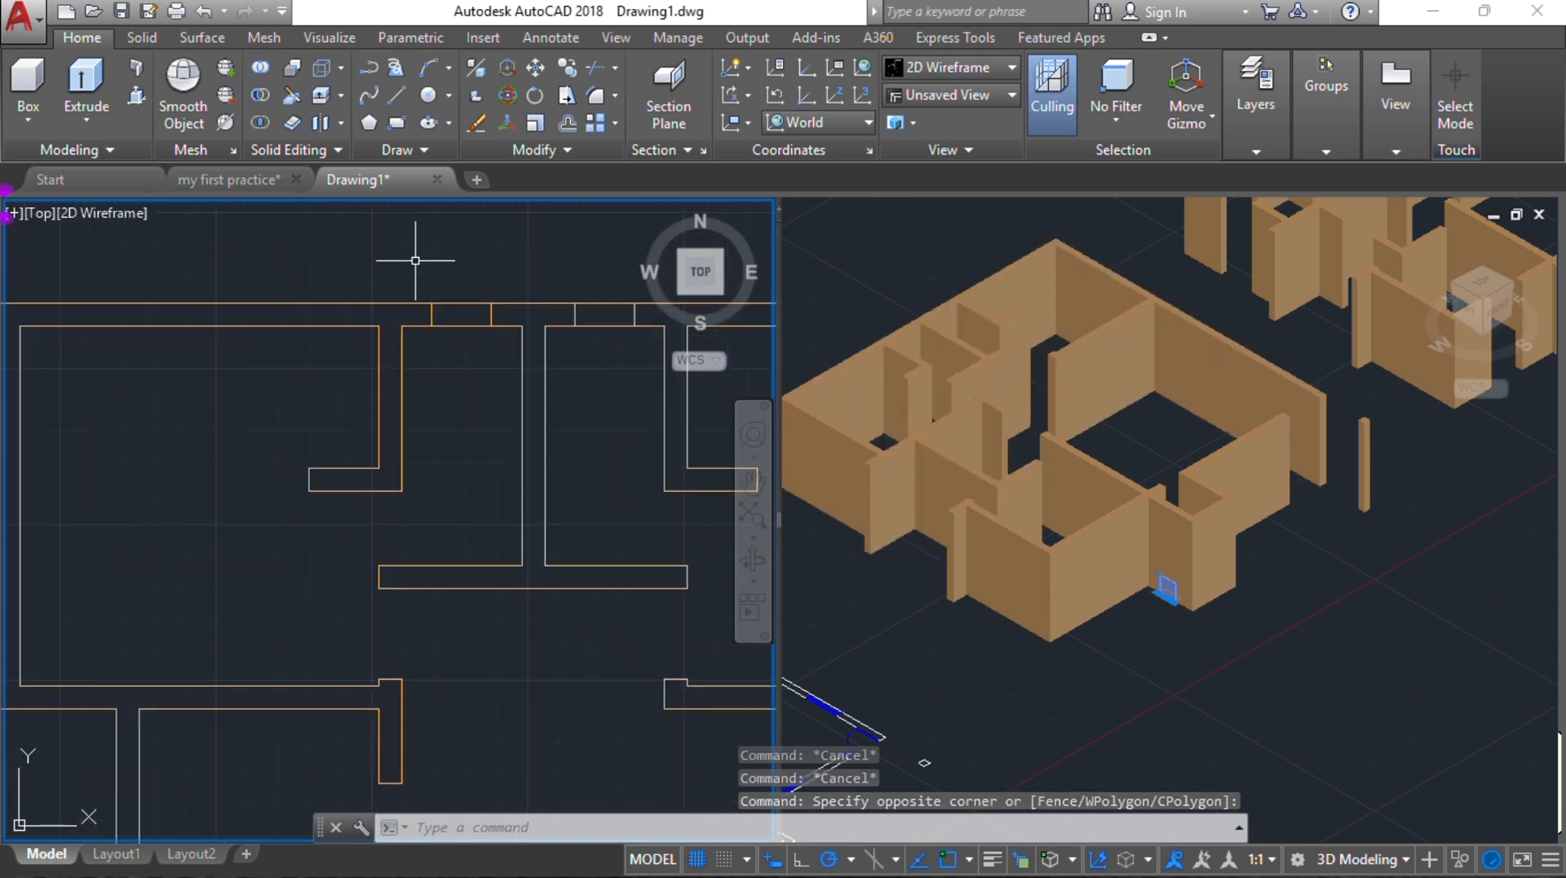
{"action": "scroll", "coordinate": [280, 262], "scroll_direction": "down", "scroll_amount": 3}
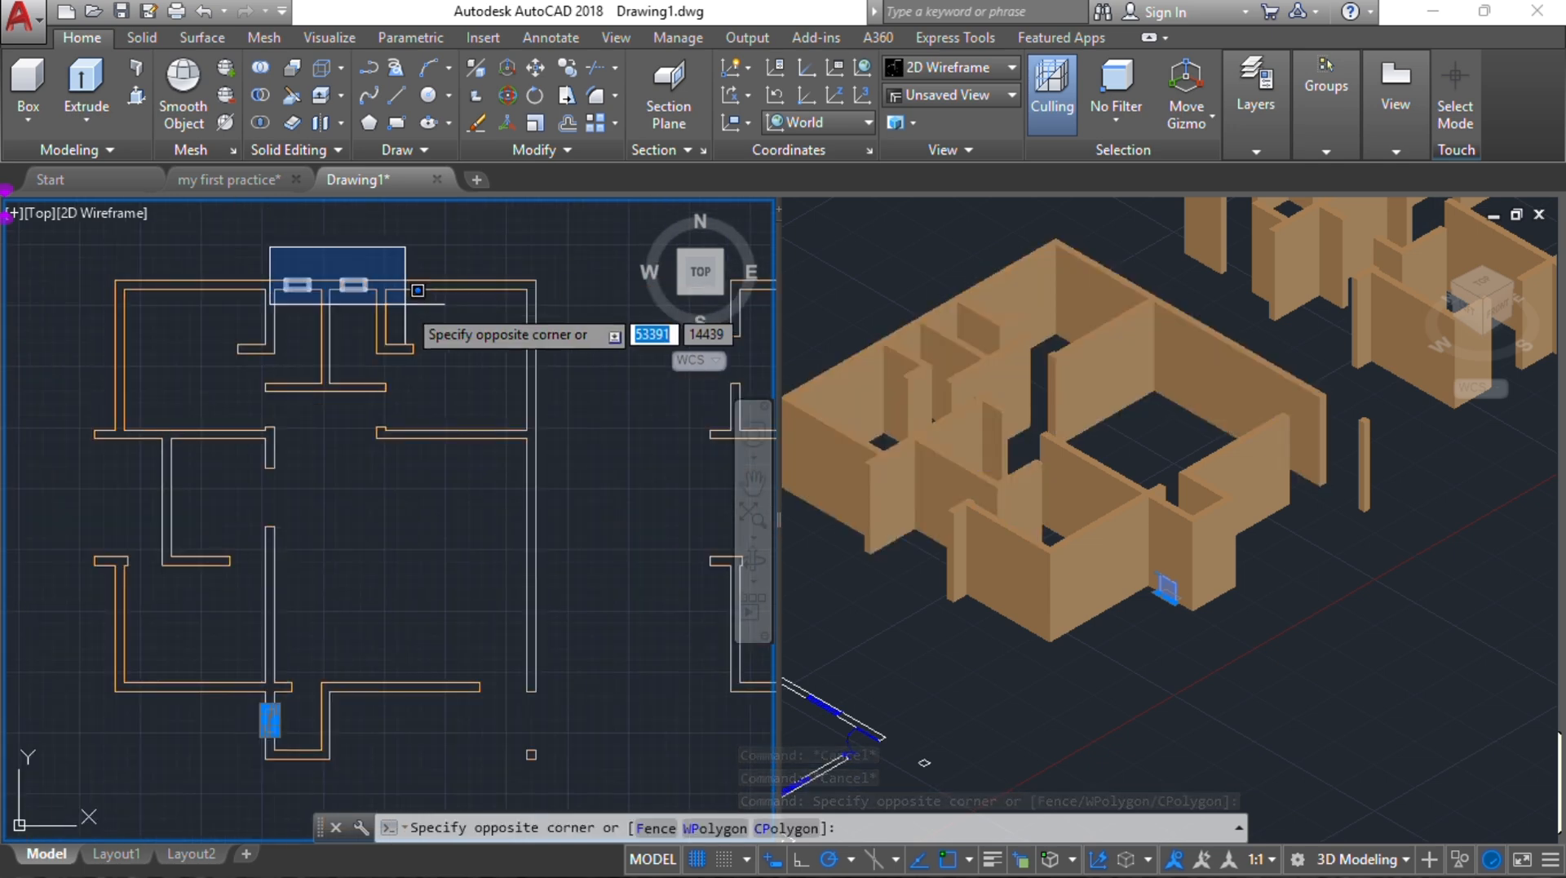
{"action": "left_click", "coordinate": [425, 335]}
{"action": "left_click", "coordinate": [1245, 667]}
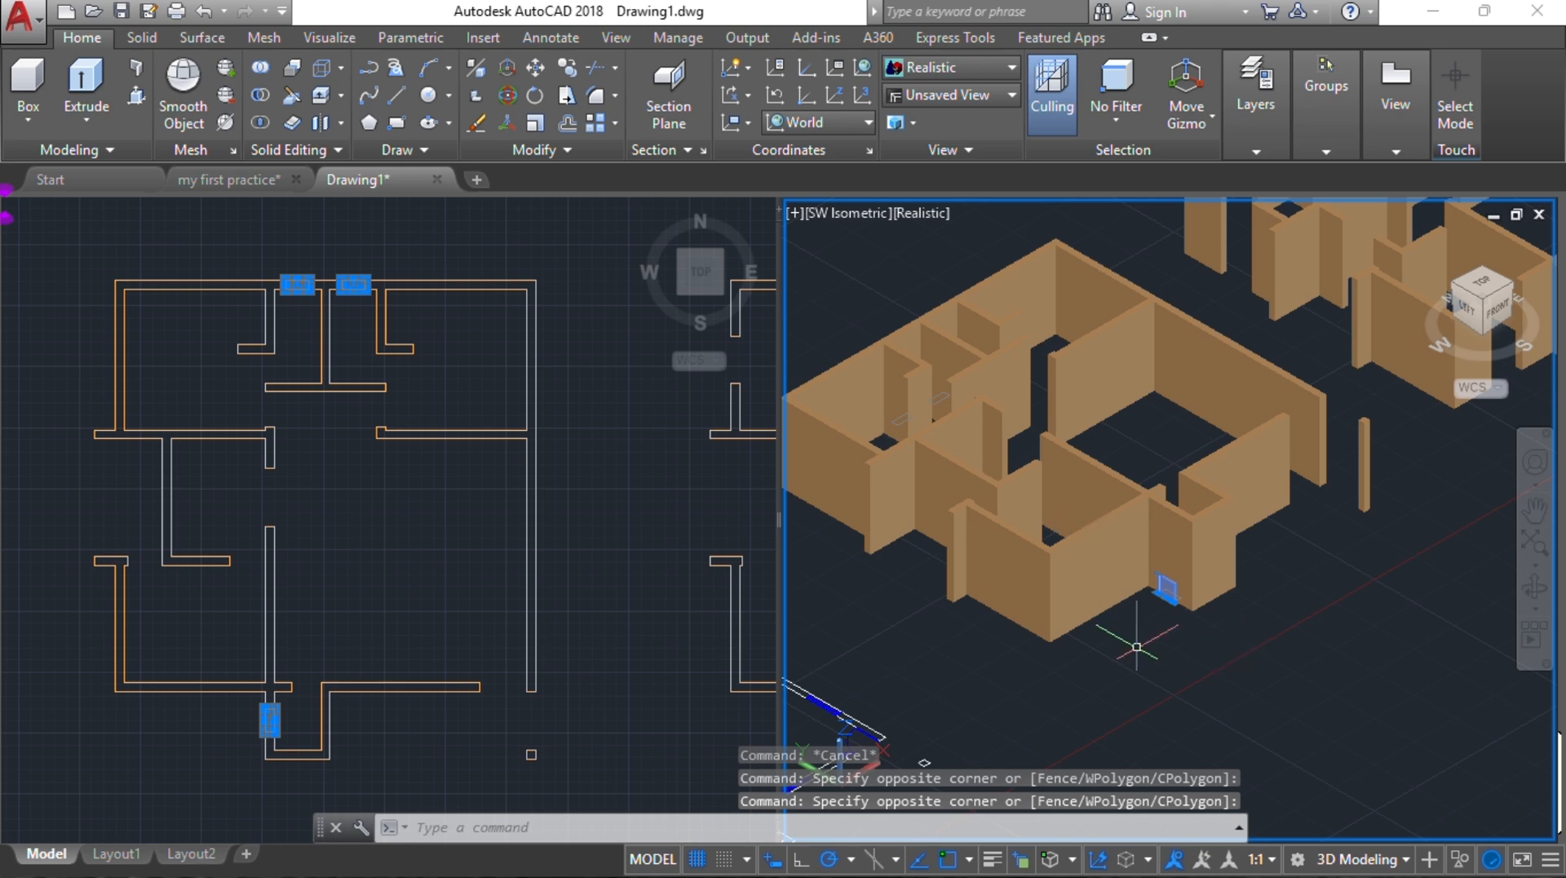
{"action": "scroll", "coordinate": [1166, 588], "scroll_direction": "up", "scroll_amount": 5}
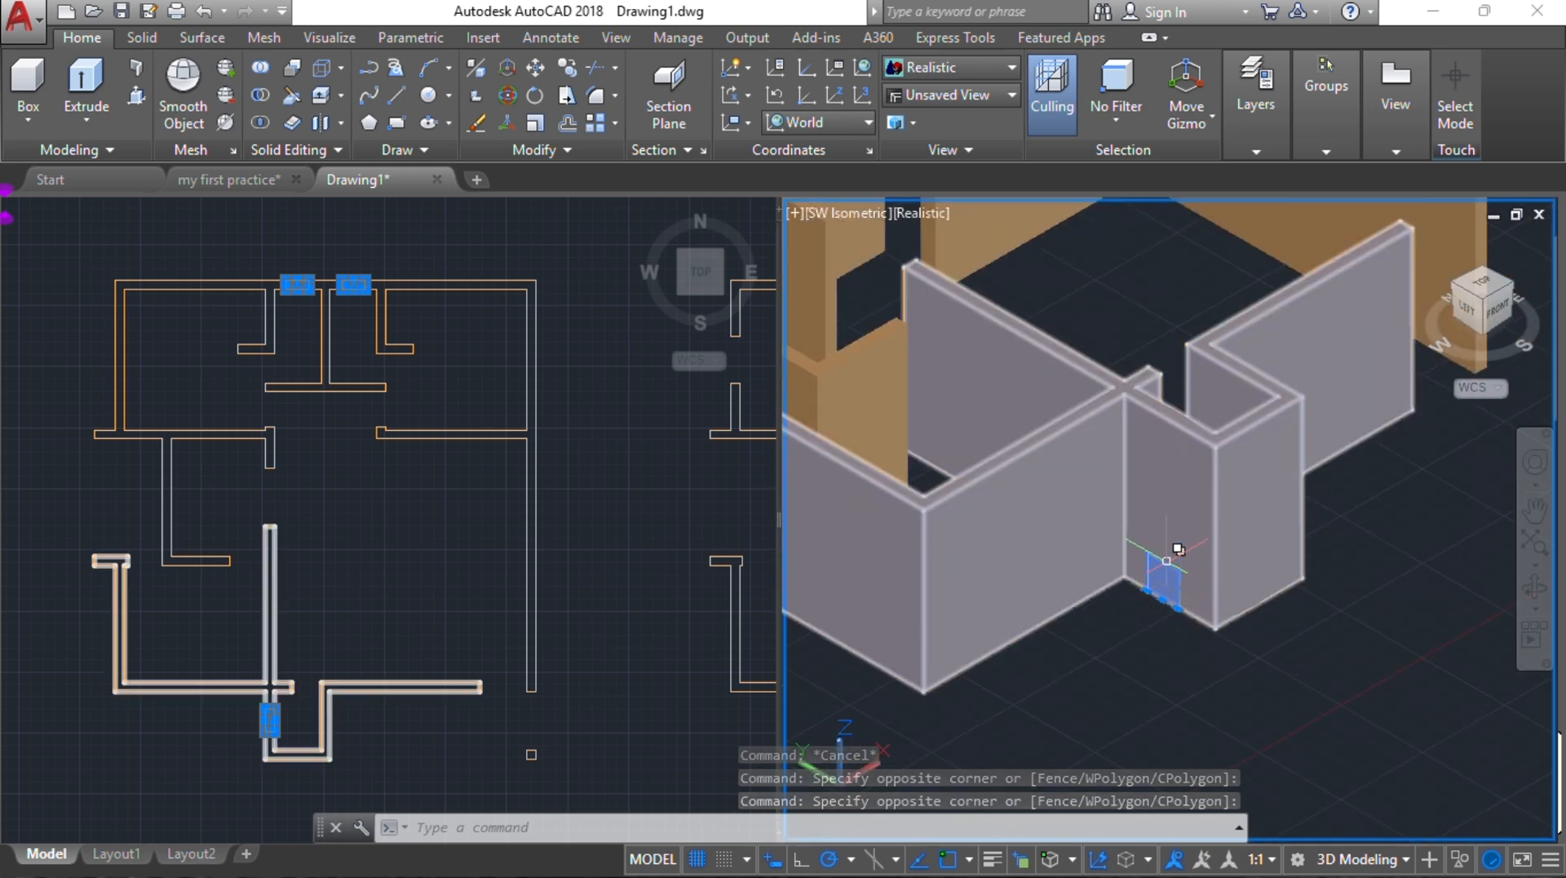
{"action": "scroll", "coordinate": [1207, 561], "scroll_direction": "down", "scroll_amount": 5}
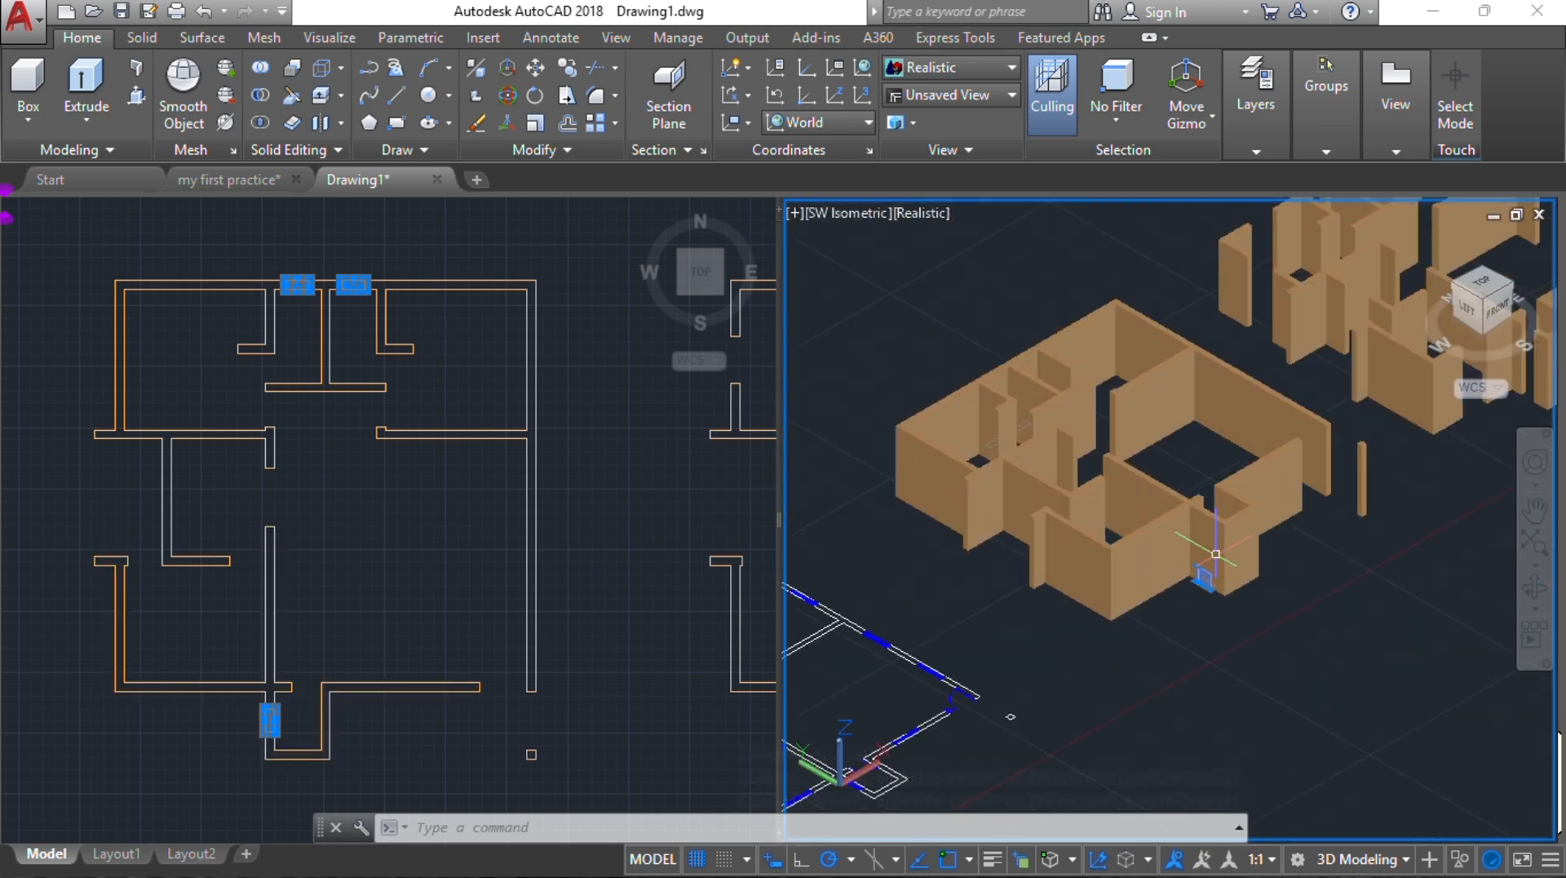
{"action": "scroll", "coordinate": [1209, 561], "scroll_direction": "up", "scroll_amount": 2}
{"action": "scroll", "coordinate": [1209, 561], "scroll_direction": "up", "scroll_amount": 3}
{"action": "scroll", "coordinate": [1209, 561], "scroll_direction": "down", "scroll_amount": 4}
{"action": "middle_click_drag", "start_coordinate": [1209, 561], "coordinate": [1185, 541]}
{"action": "scroll", "coordinate": [1191, 550], "scroll_direction": "up", "scroll_amount": 3}
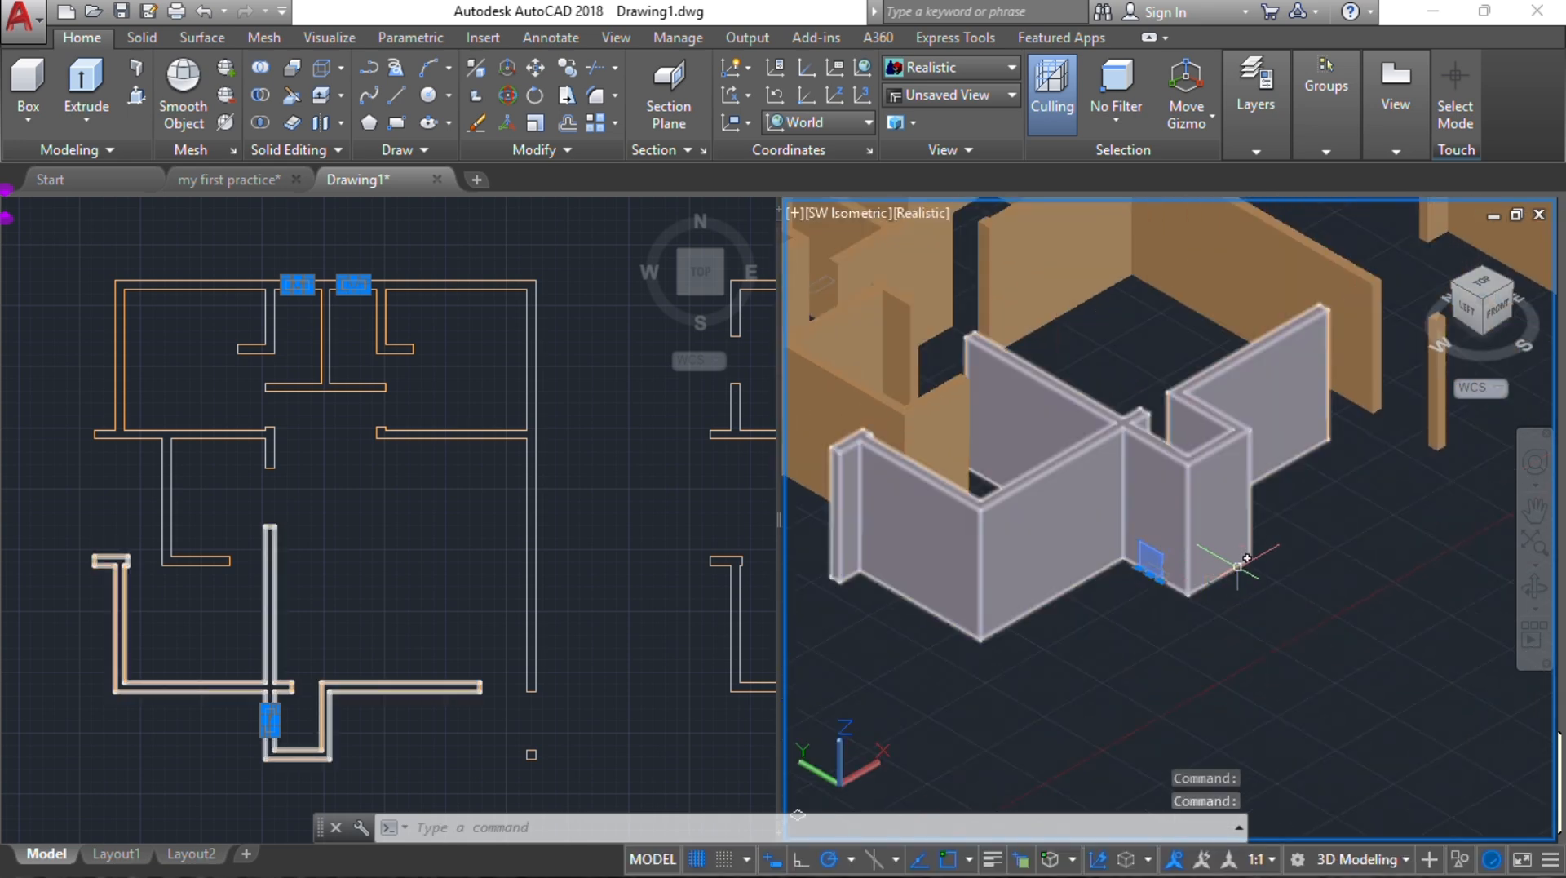
{"action": "mouse_move", "coordinate": [1247, 559]}
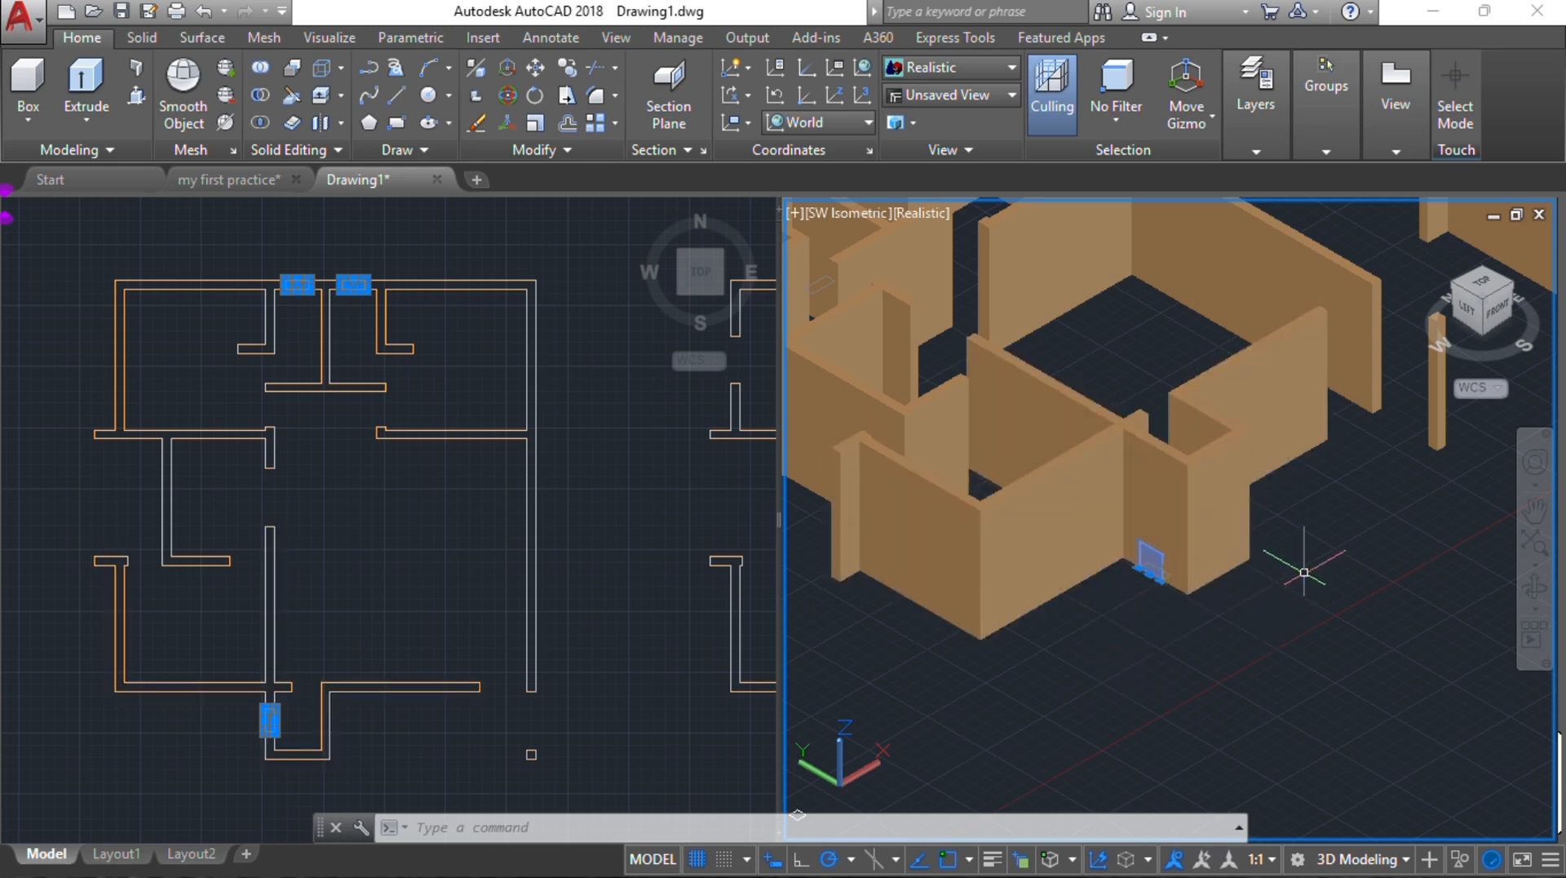
{"action": "key", "text": "Return"}
{"action": "left_click", "coordinate": [1335, 645]}
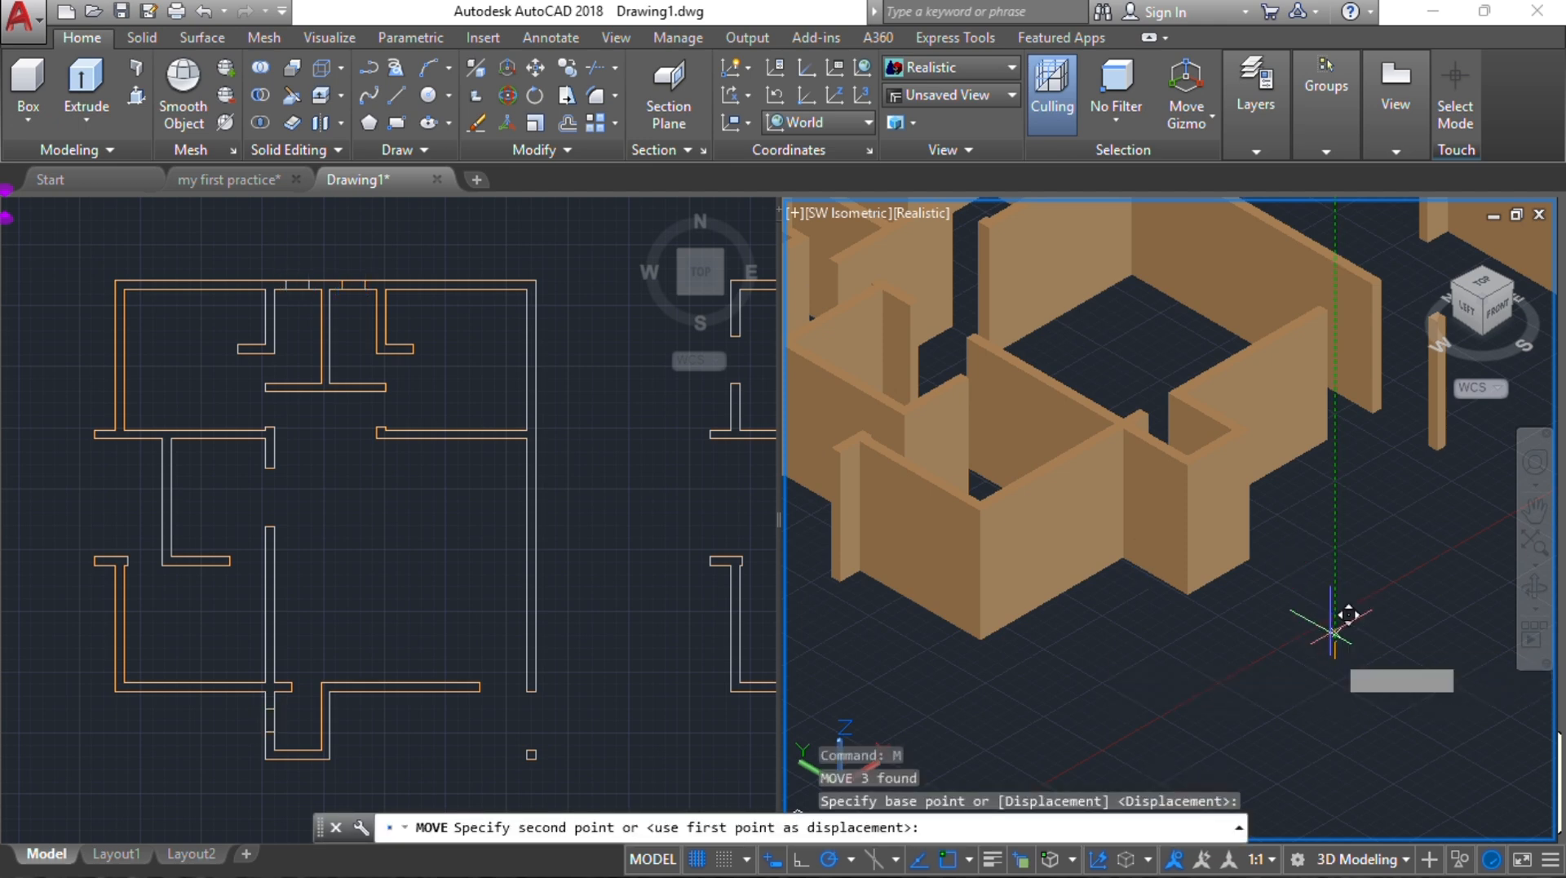
{"action": "type", "text": "15"}
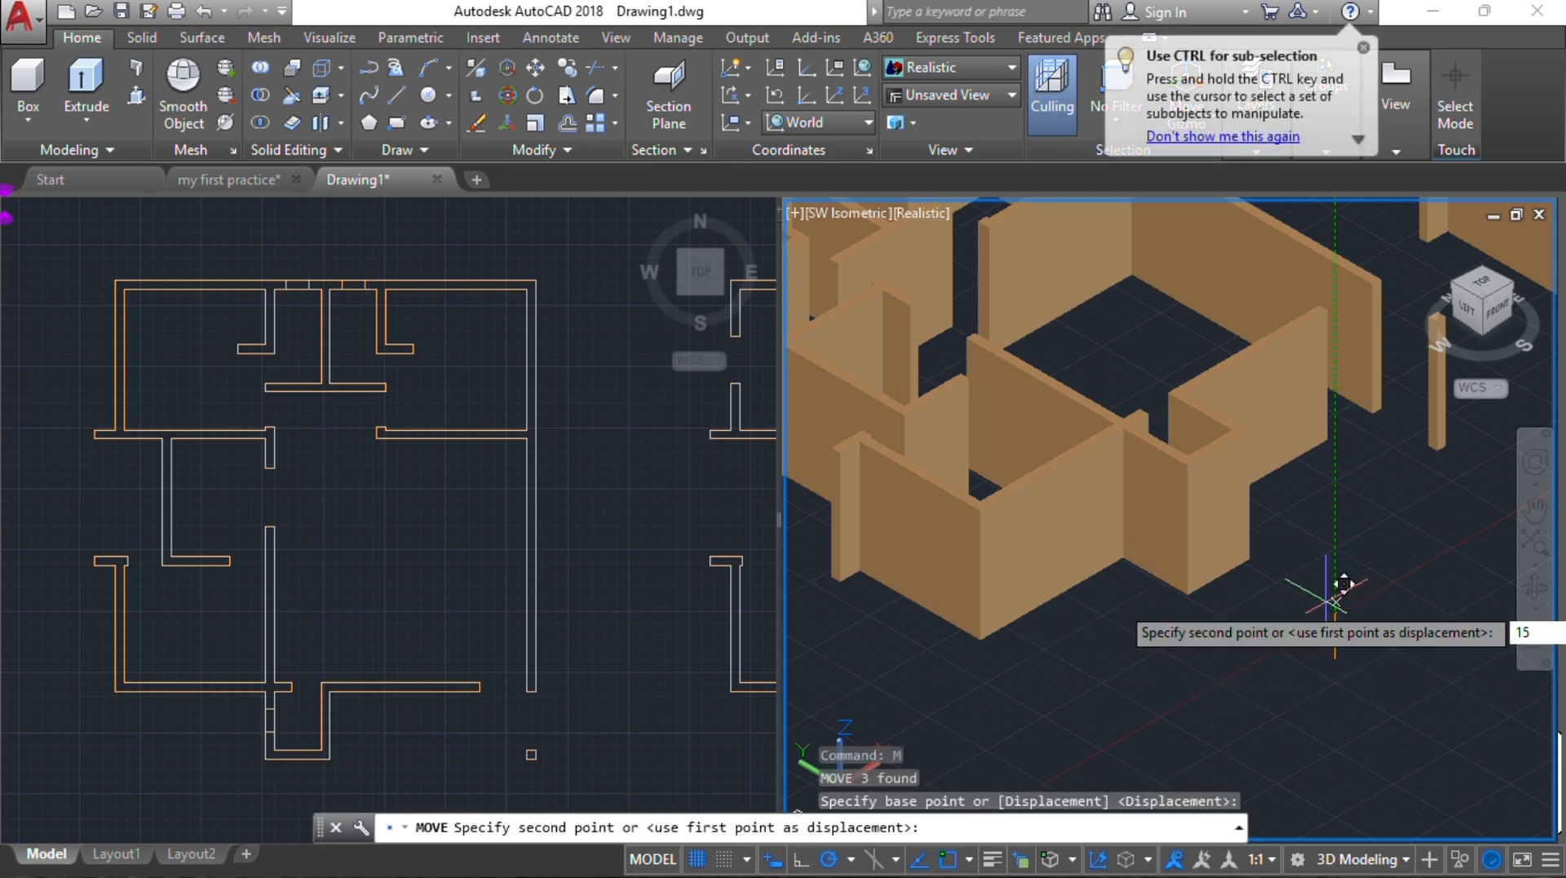
{"action": "type", "text": "00"}
{"action": "key", "text": "Return"}
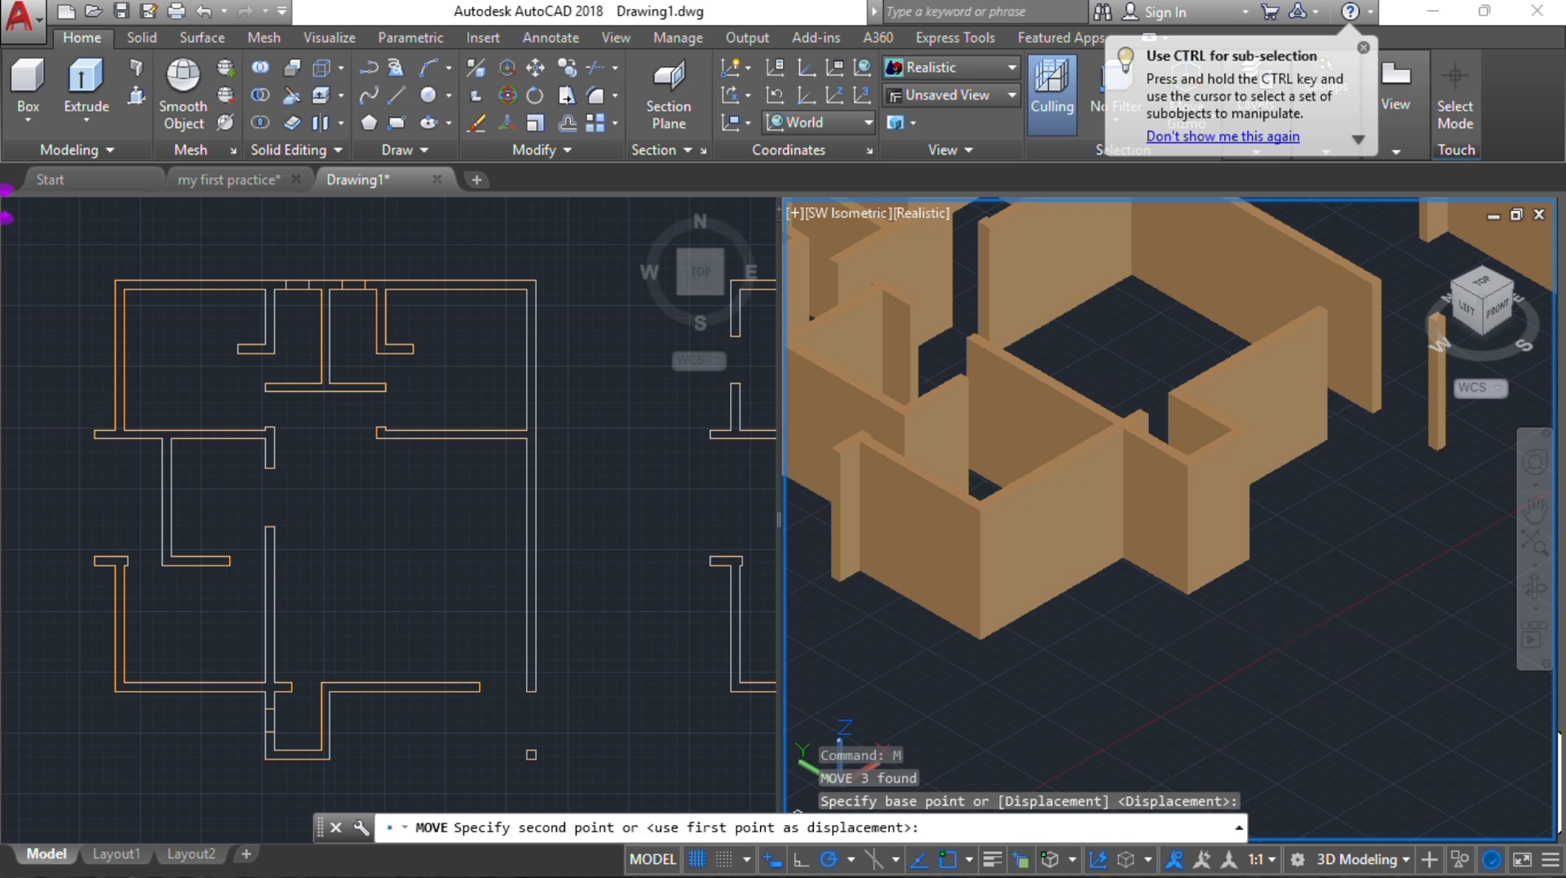
{"action": "left_click", "coordinate": [287, 767]}
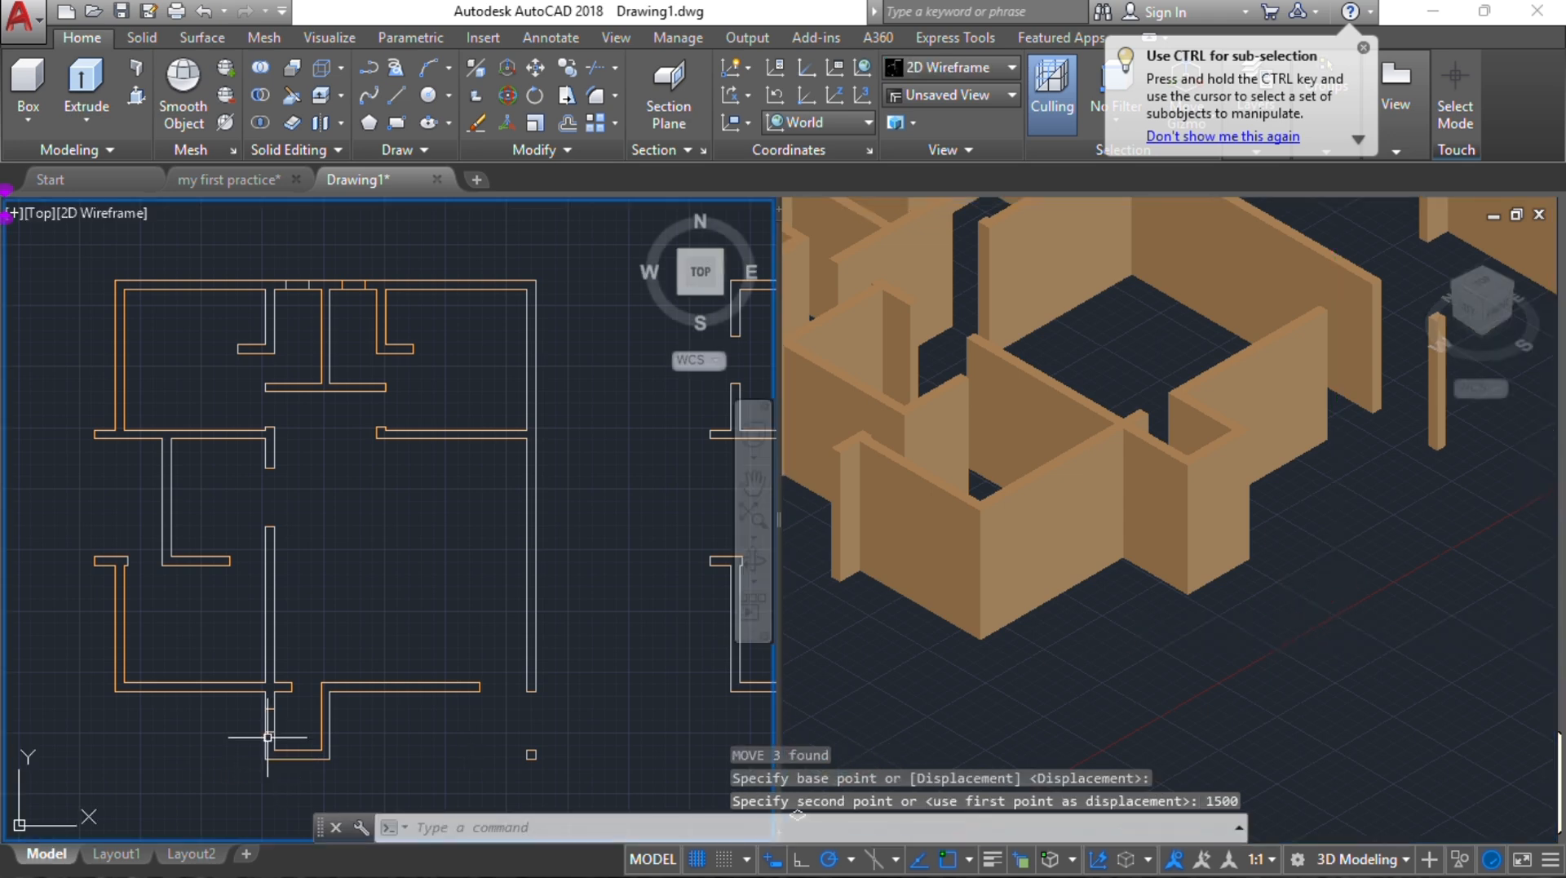
{"action": "left_click", "coordinate": [270, 716]}
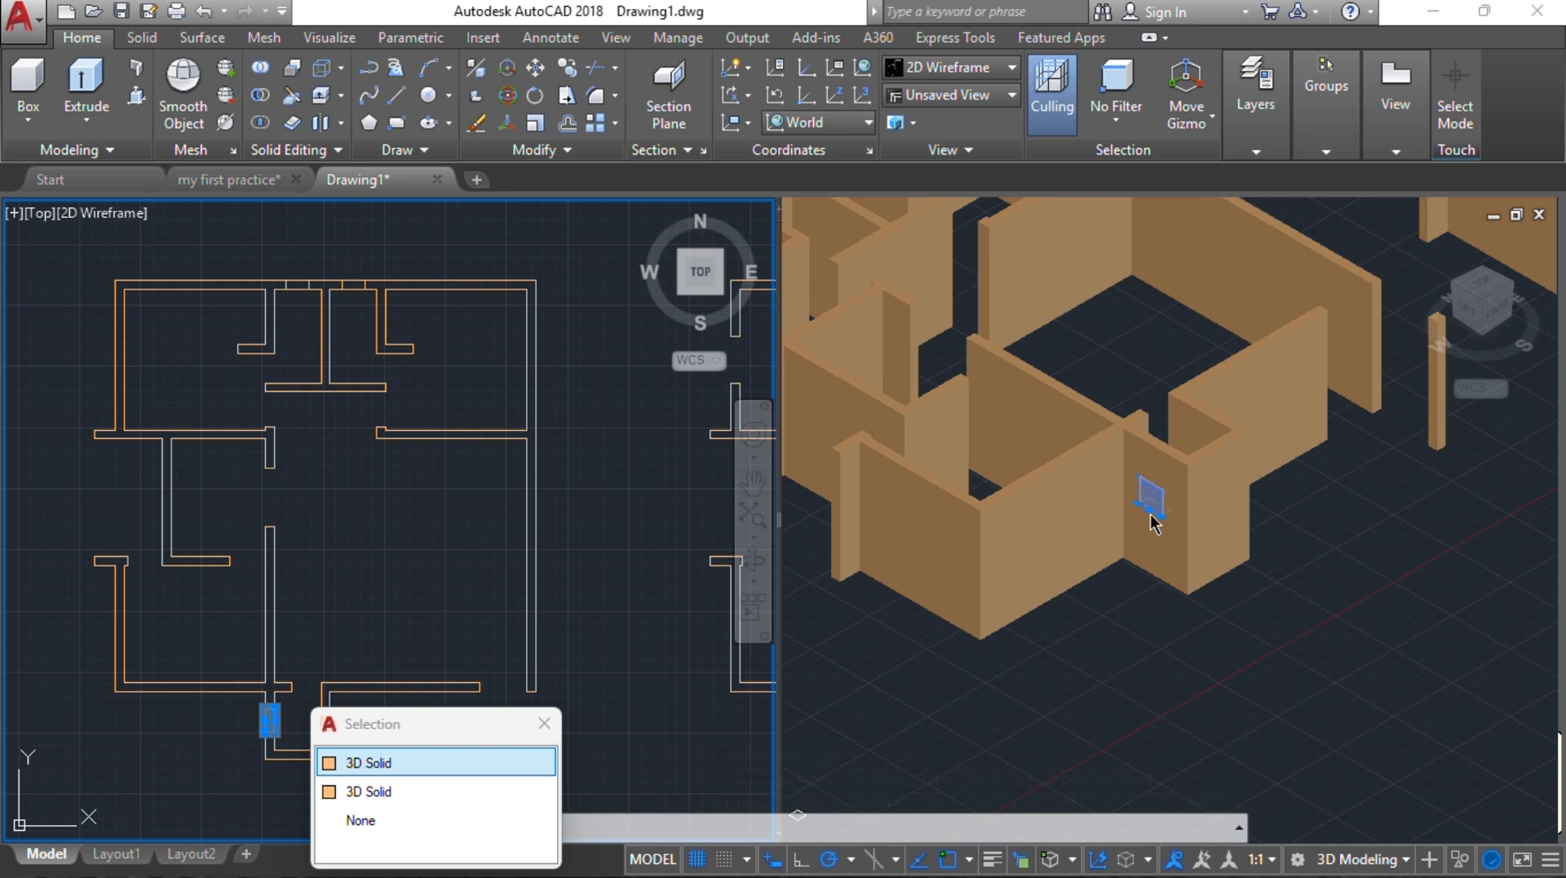
{"action": "key", "text": "Escape"}
{"action": "left_click", "coordinate": [1158, 542]}
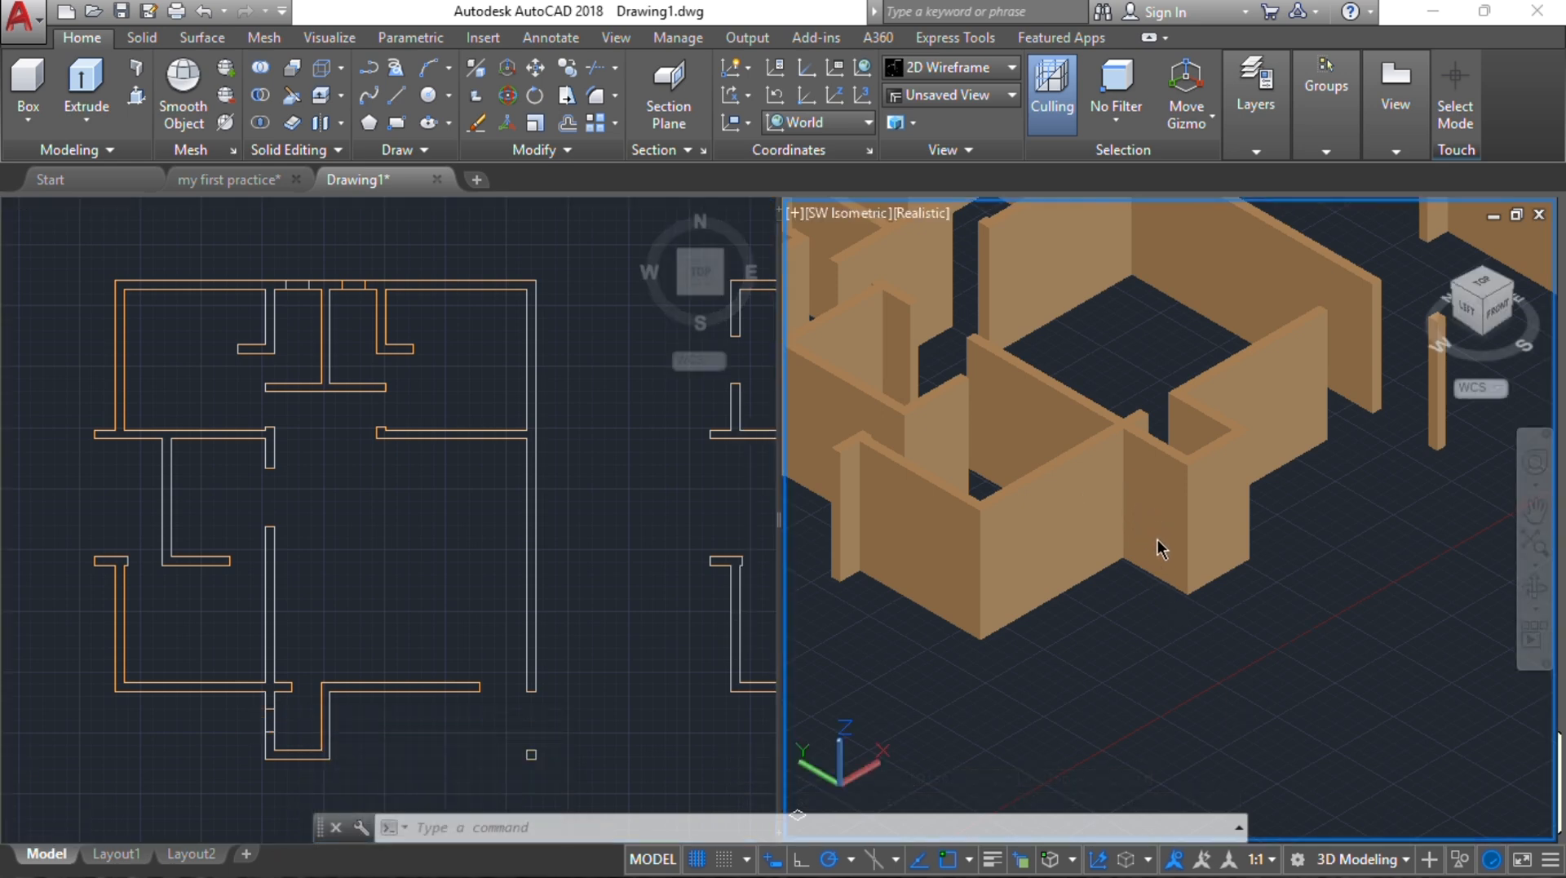
{"action": "left_click", "coordinate": [1157, 544]}
{"action": "scroll", "coordinate": [1142, 571], "scroll_direction": "up", "scroll_amount": 3}
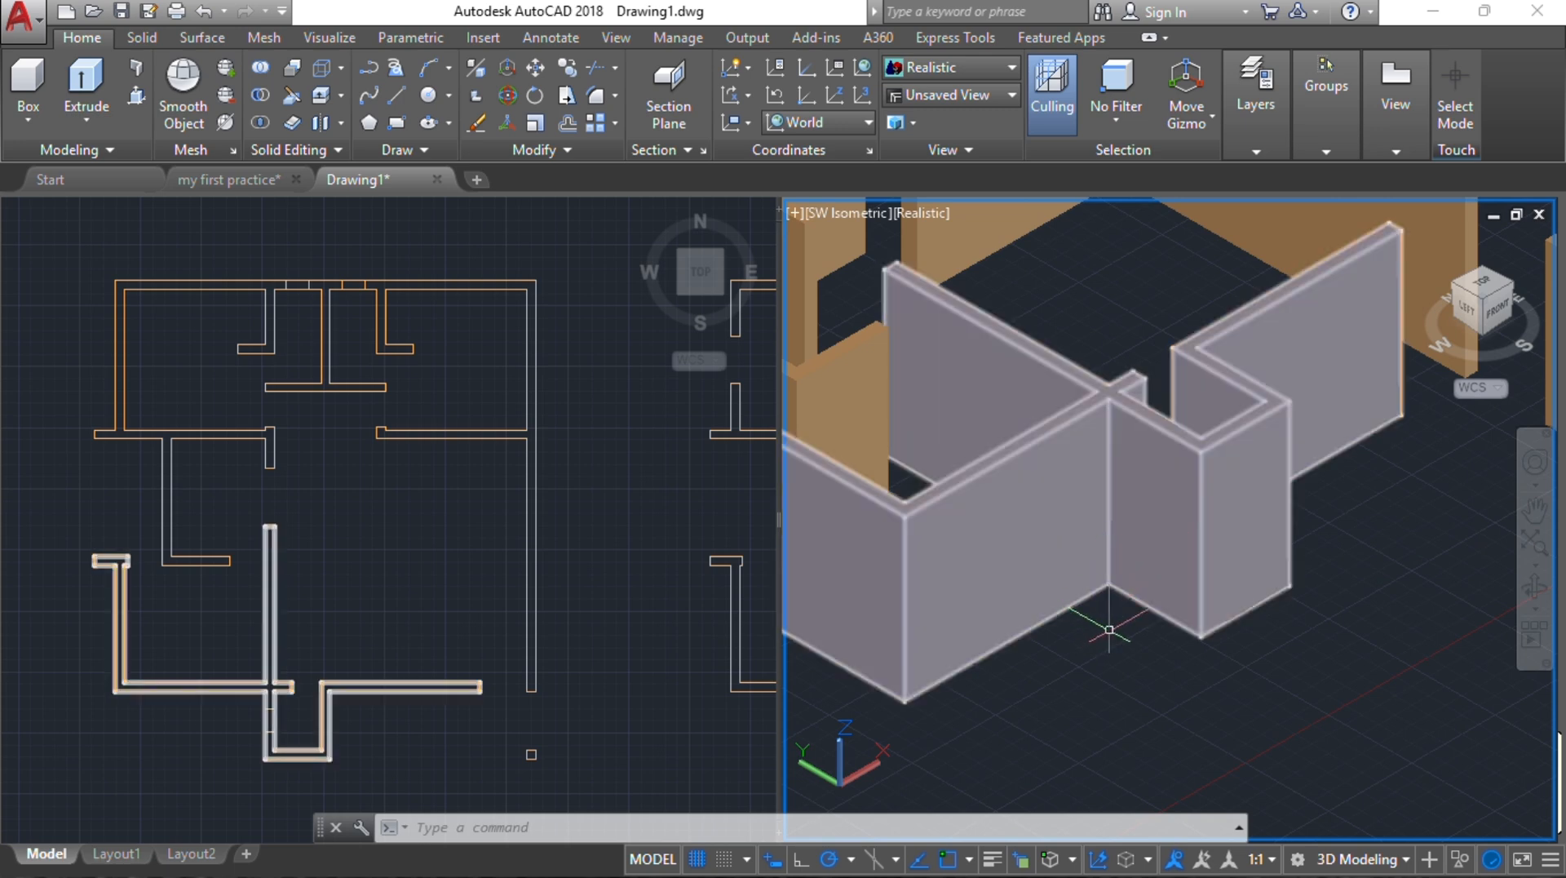
{"action": "key", "text": "Escape"}
{"action": "left_click", "coordinate": [1199, 449]}
{"action": "key", "text": "Escape"}
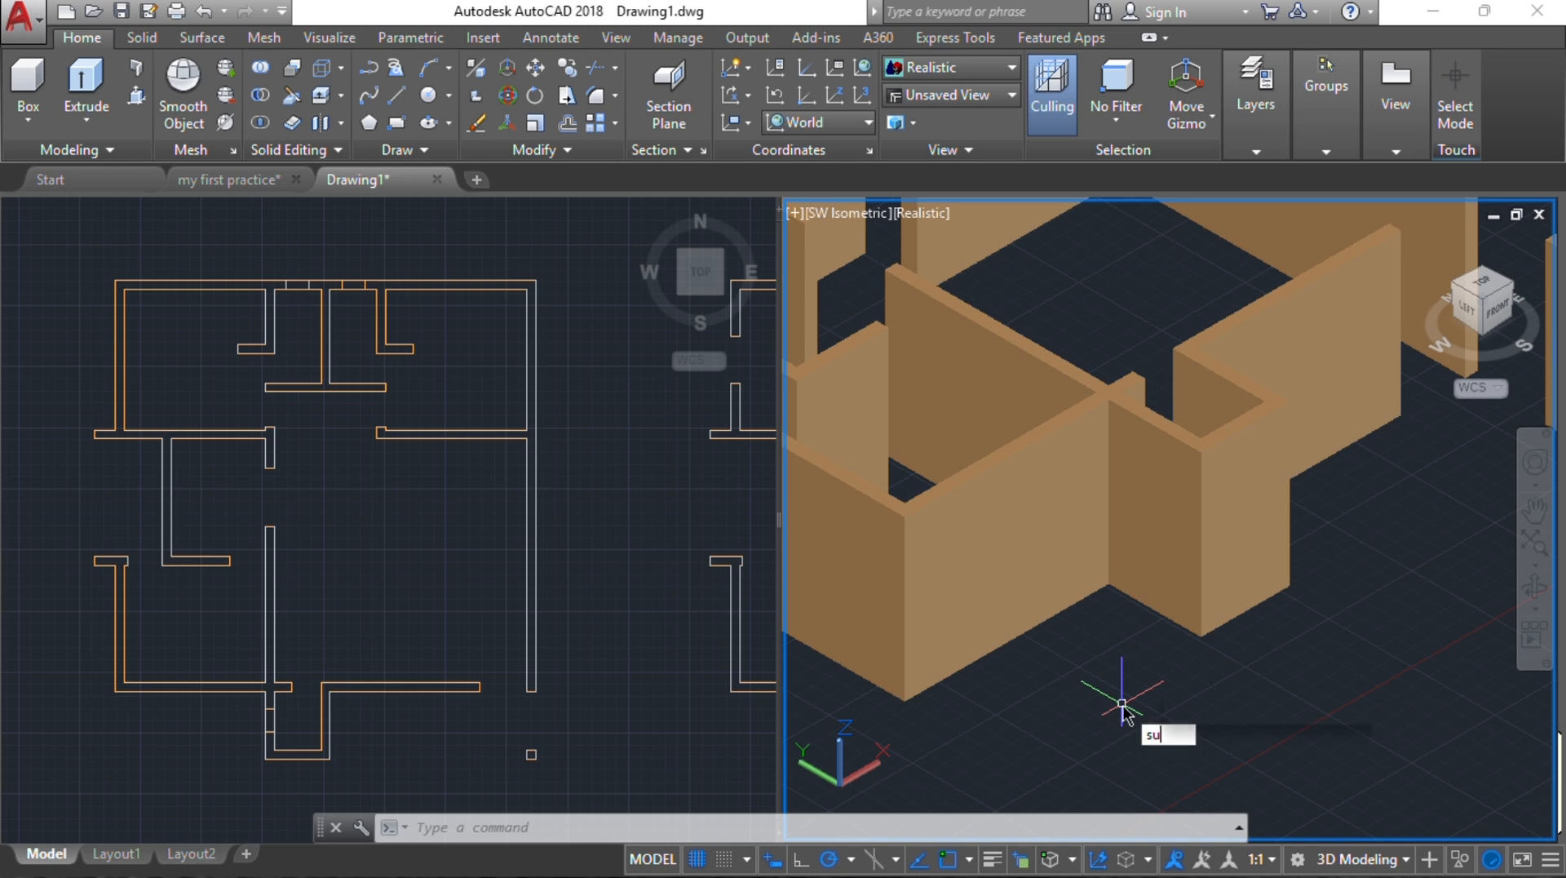
Step: Subtract the raised window solid from the lower wall solid to cut the opening in the small projection's side wall
{"action": "key", "text": "Return"}
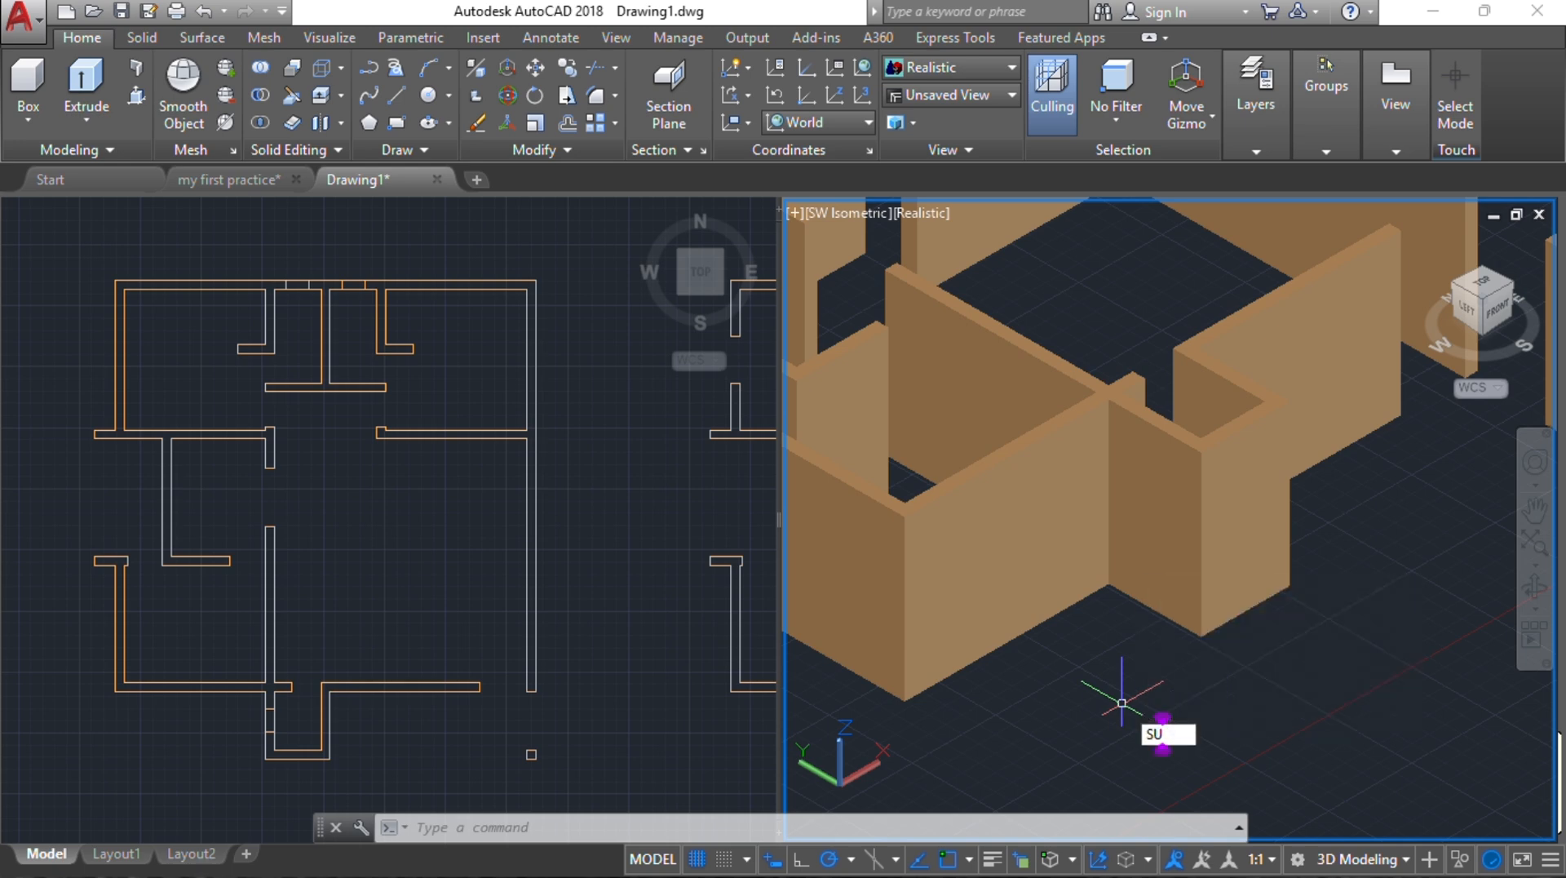
{"action": "left_click", "coordinate": [1147, 555]}
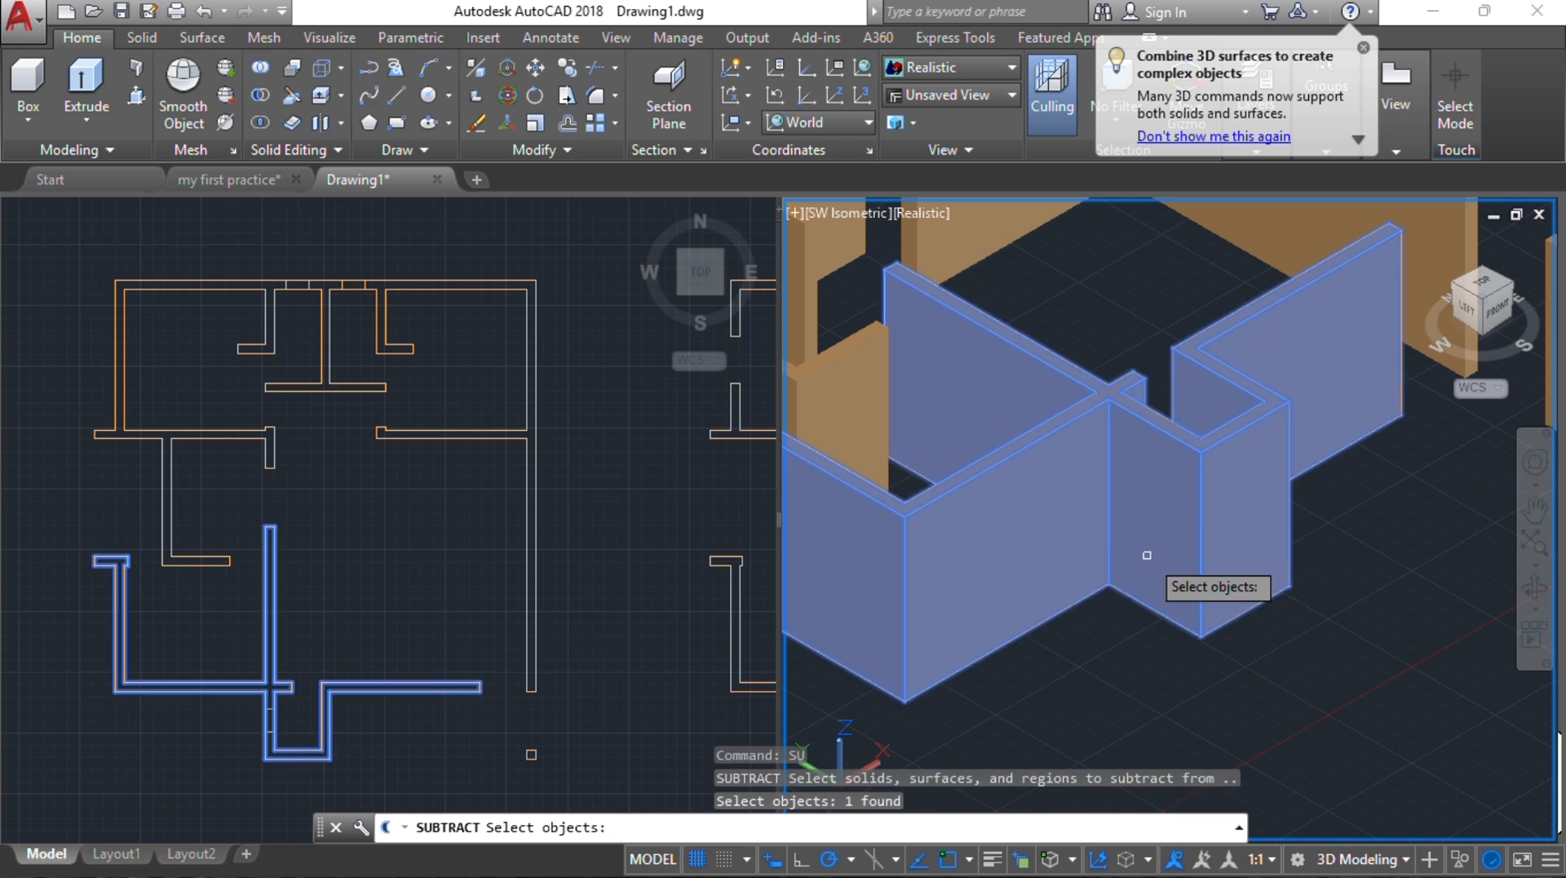
{"action": "key", "text": "Return"}
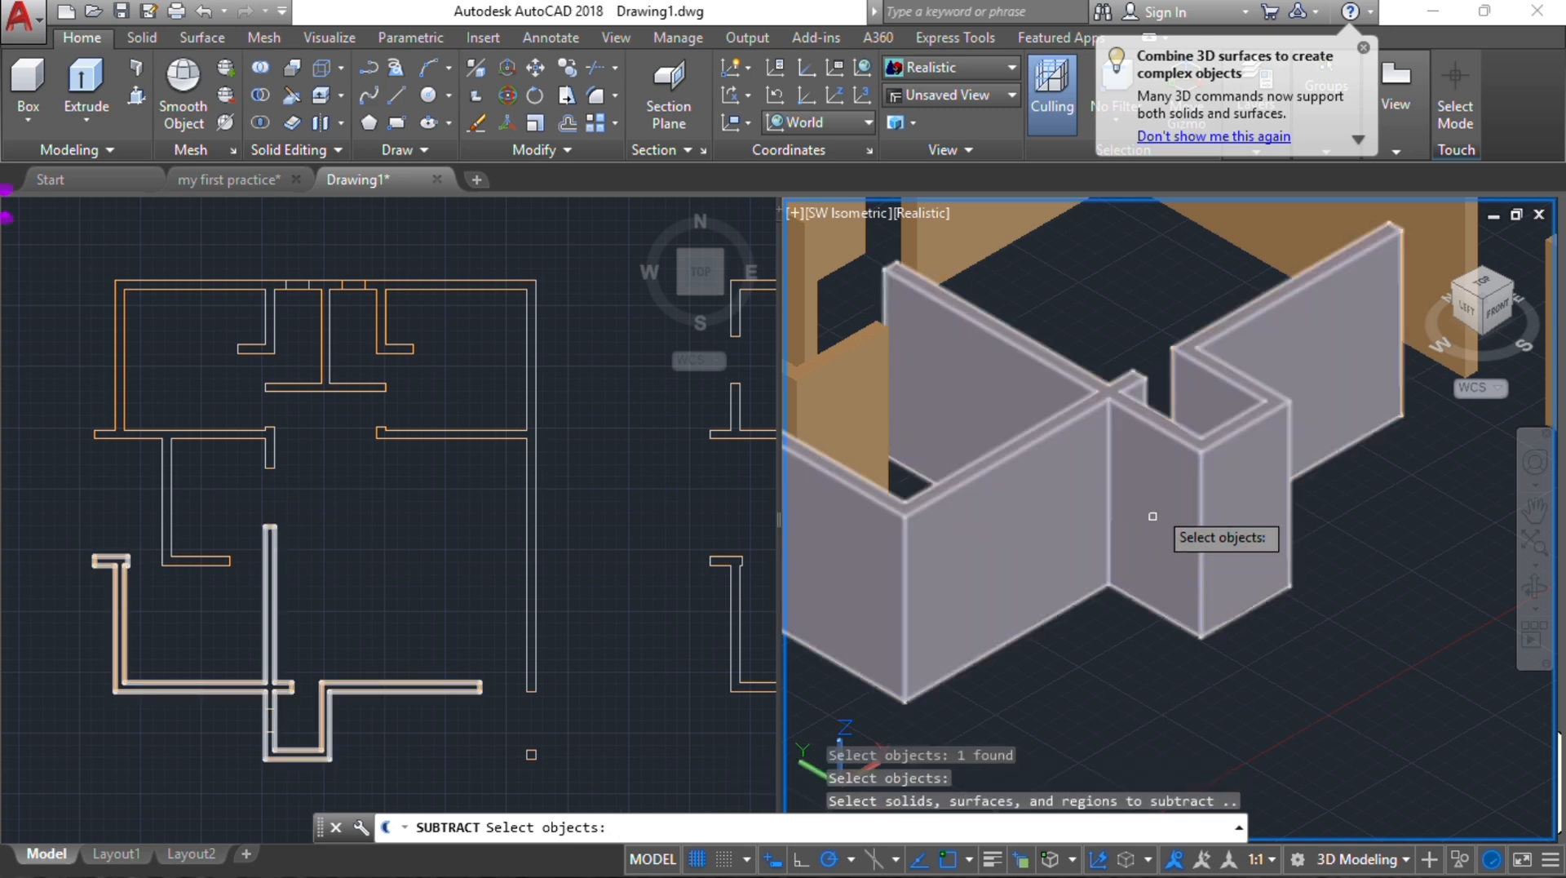
{"action": "left_click", "coordinate": [1150, 497]}
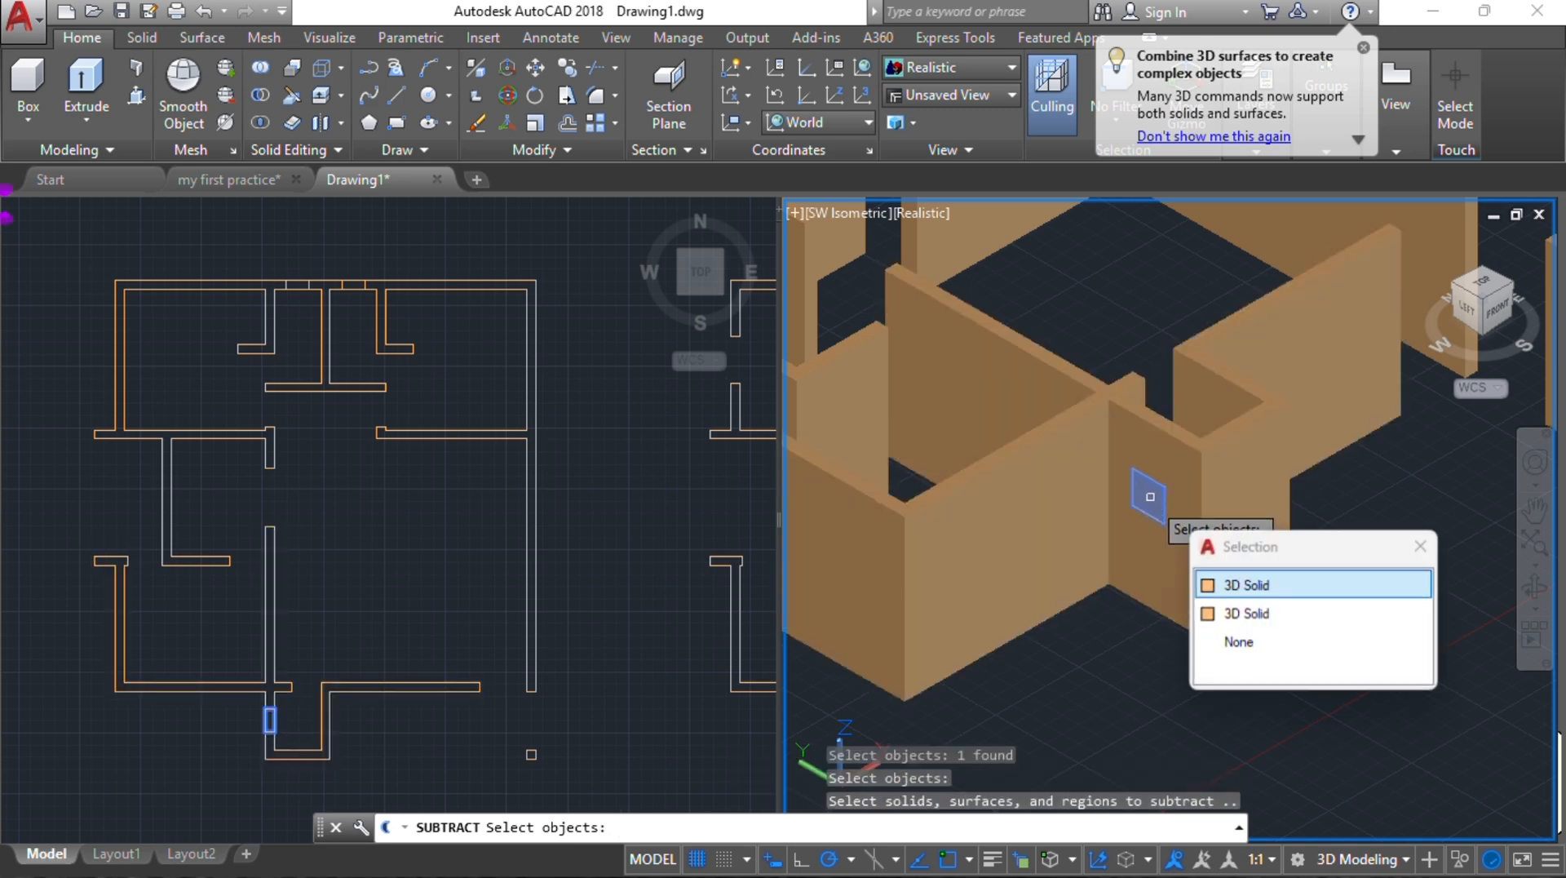
{"action": "left_click", "coordinate": [1217, 594]}
{"action": "key", "text": "Return"}
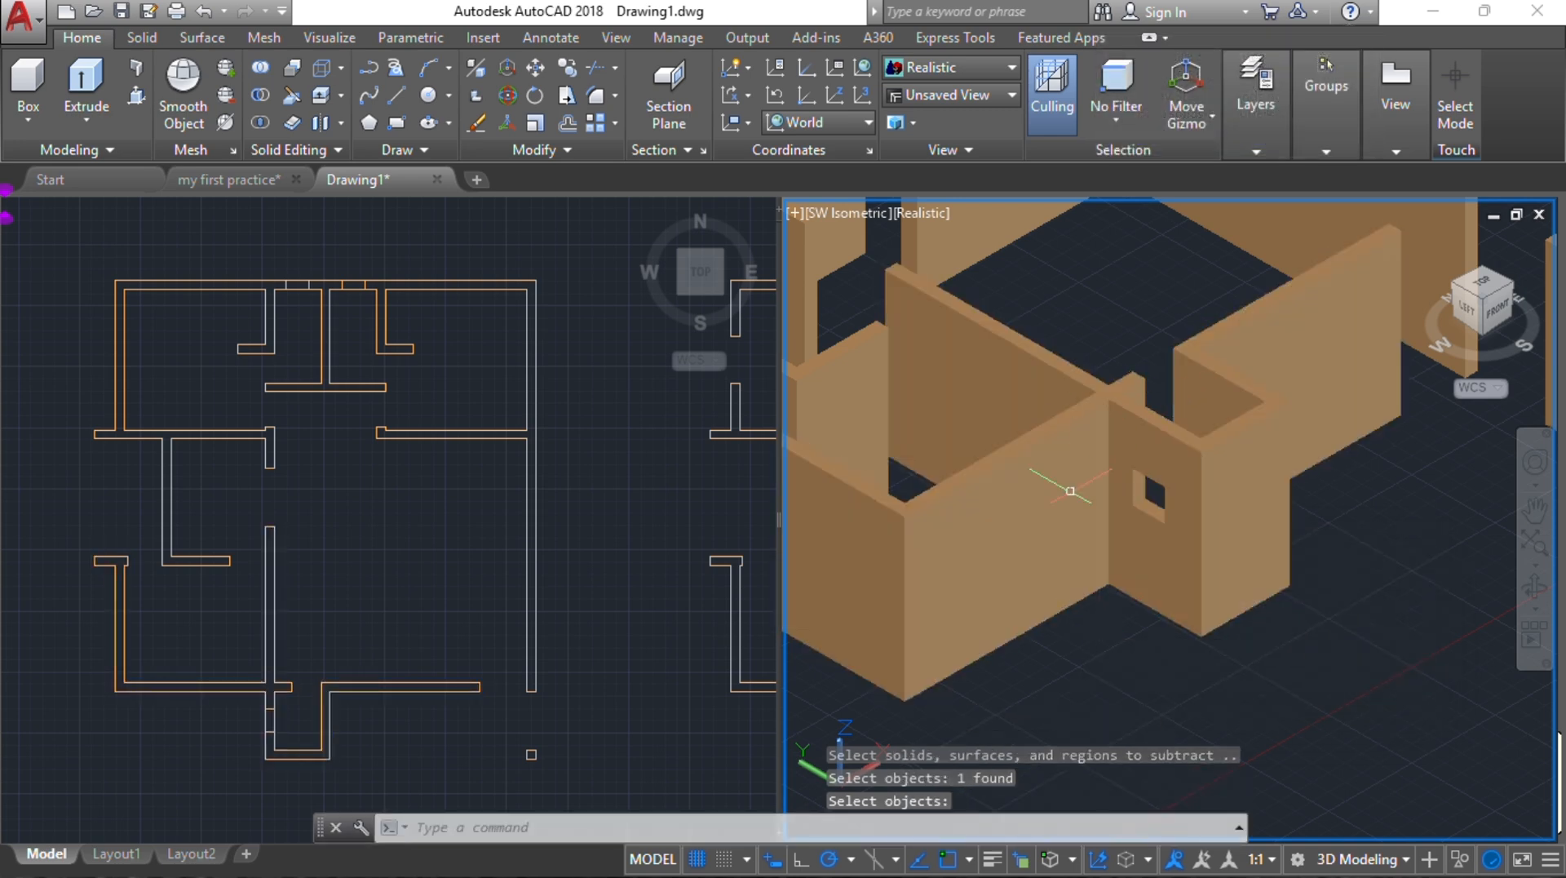
Step: Subtract the two small raised window solids from the continuous upper wall solid to cut both openings in its long outer wall
{"action": "scroll", "coordinate": [1118, 500], "scroll_direction": "up", "scroll_amount": 5}
{"action": "scroll", "coordinate": [1196, 582], "scroll_direction": "down", "scroll_amount": 6}
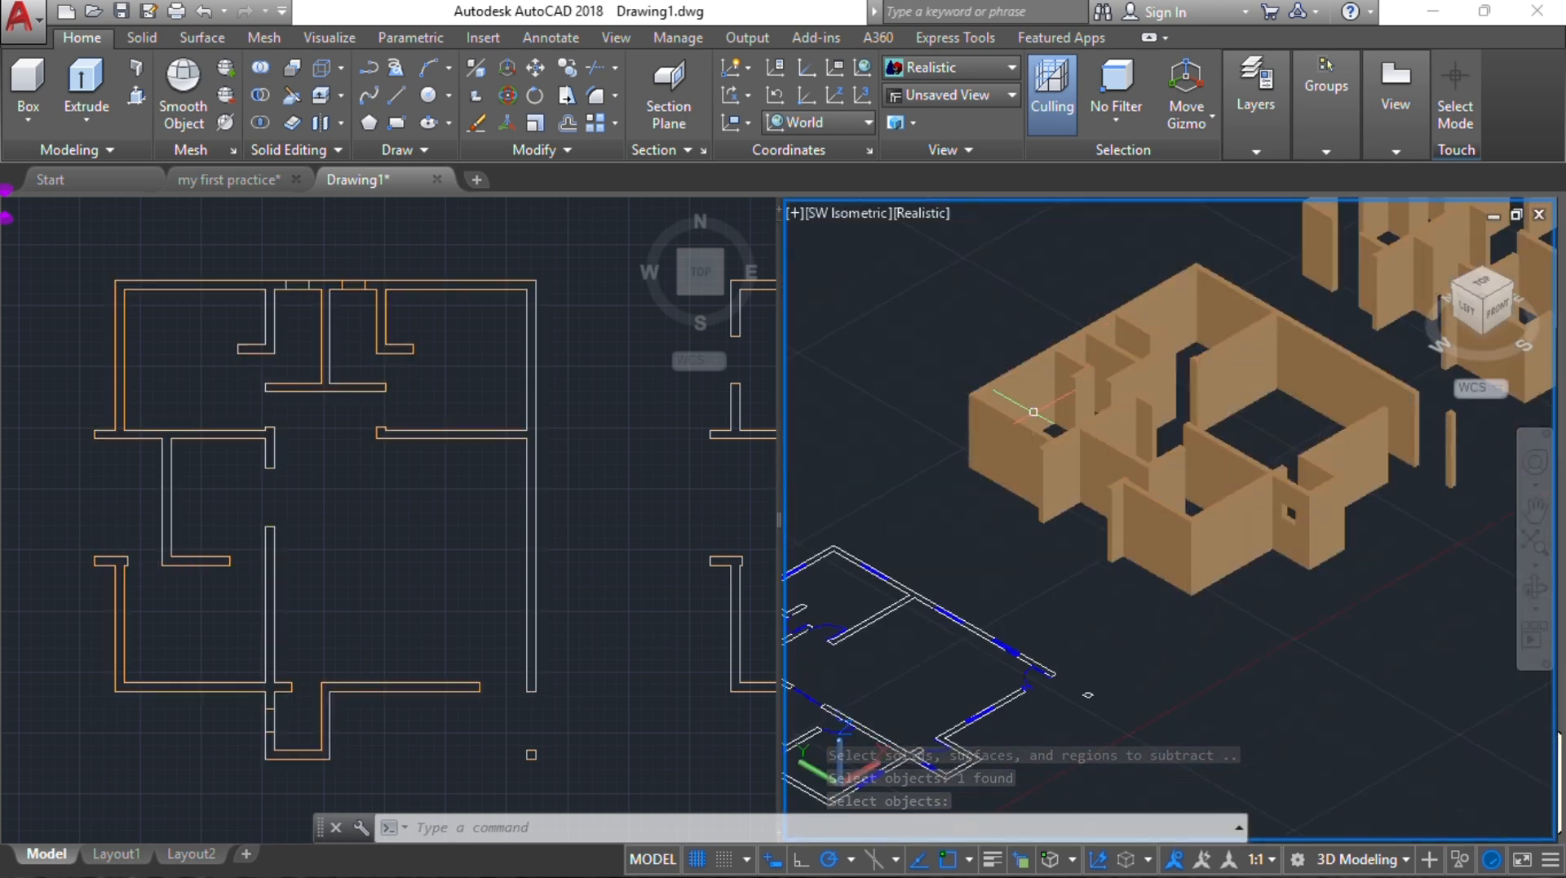
{"action": "middle_click_drag", "start_coordinate": [1034, 411], "coordinate": [1307, 398], "text": "shift"}
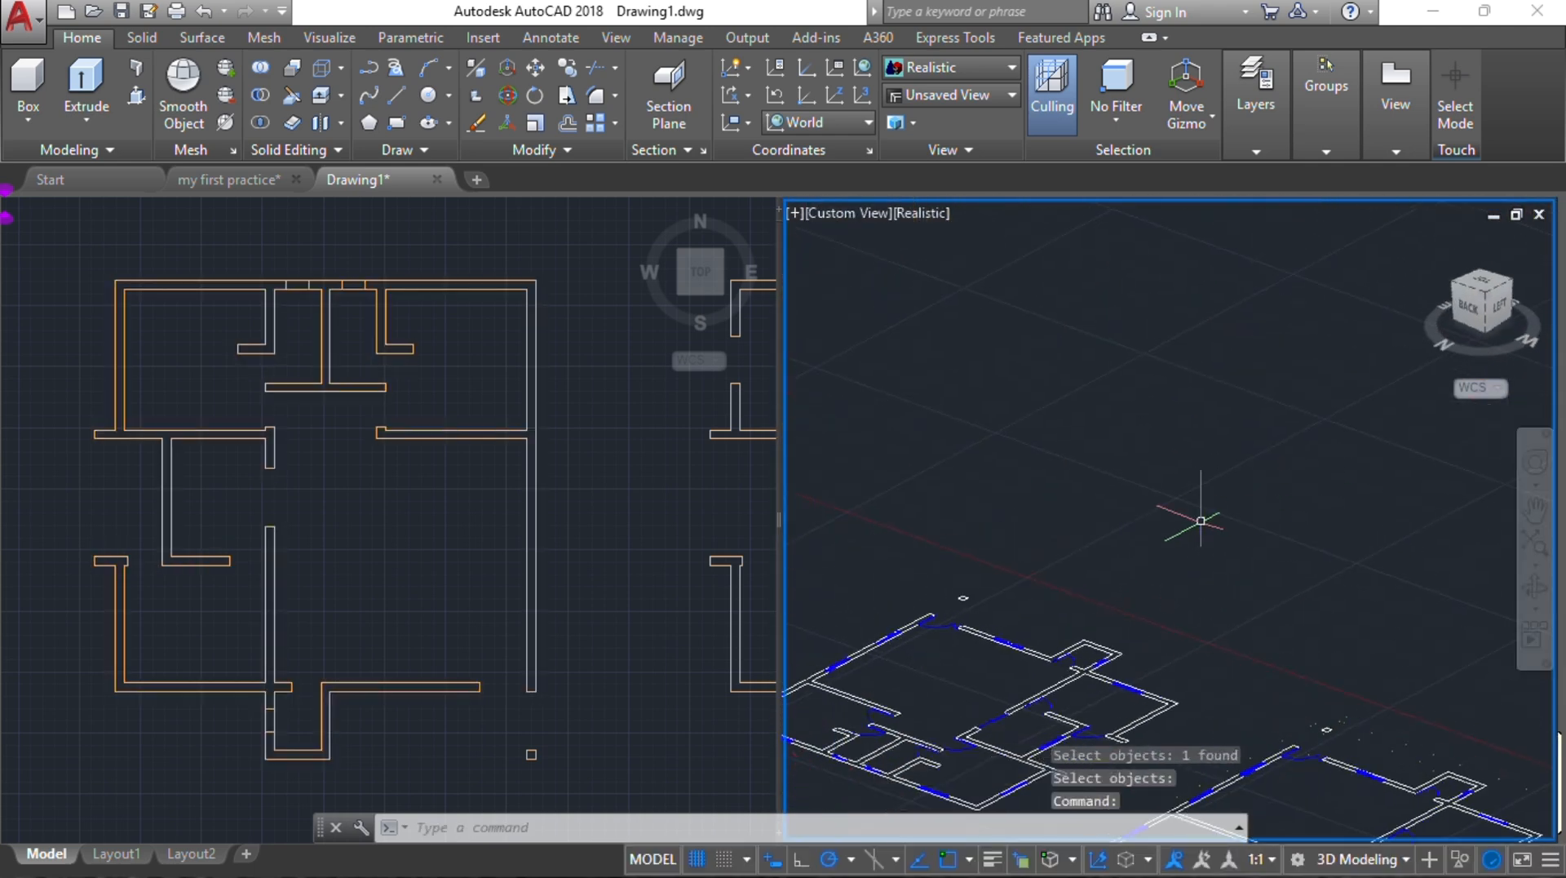
{"action": "scroll", "coordinate": [1199, 525], "scroll_direction": "up", "scroll_amount": 5}
{"action": "scroll", "coordinate": [982, 465], "scroll_direction": "up", "scroll_amount": 3}
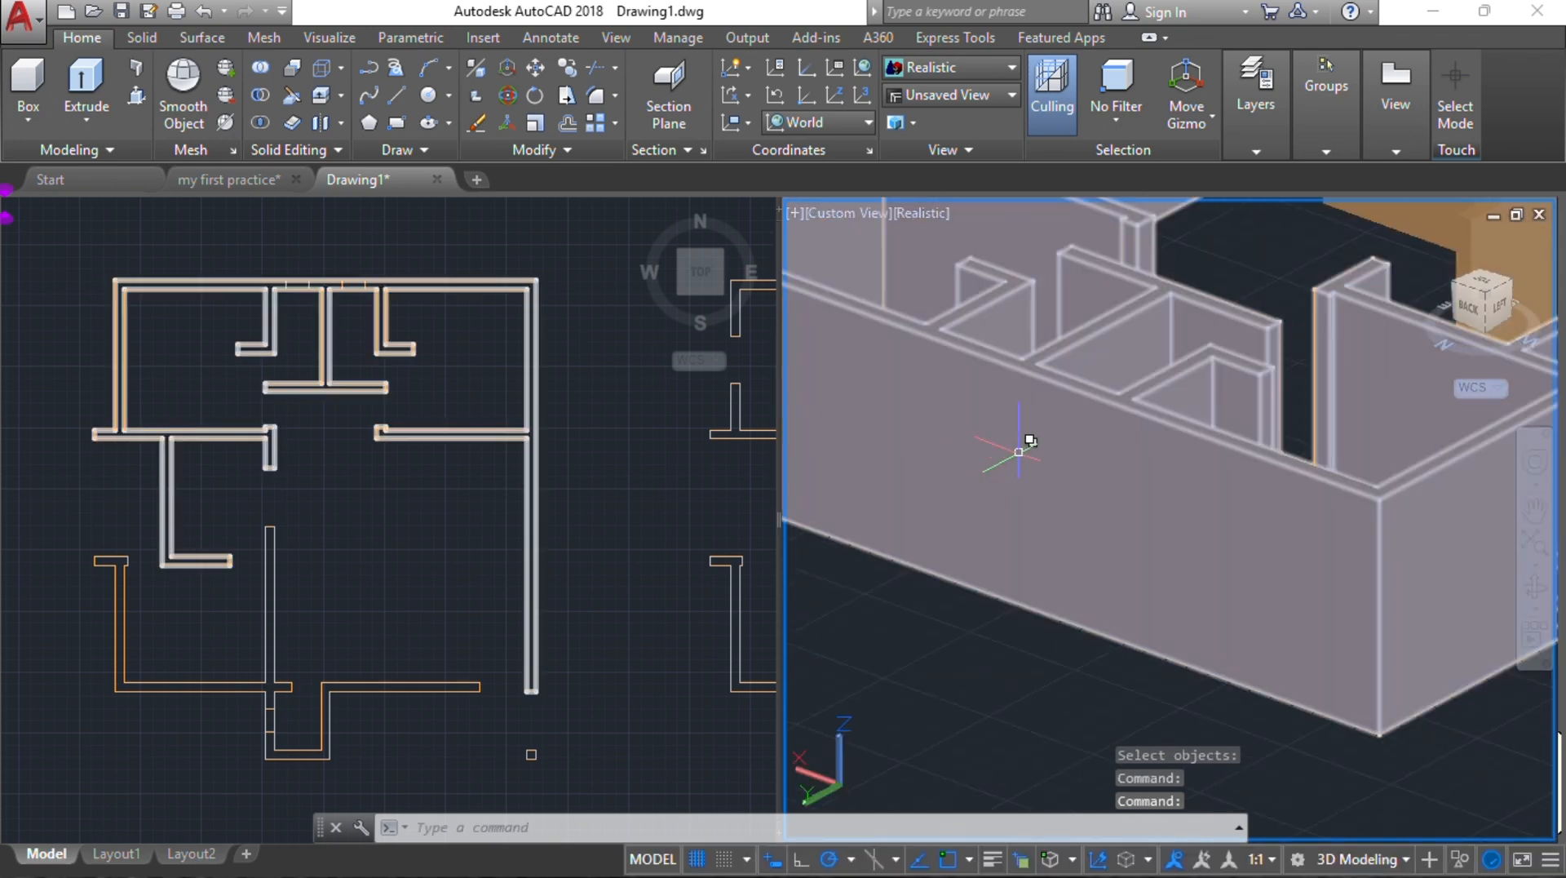
{"action": "middle_click_drag", "start_coordinate": [1019, 447], "coordinate": [1196, 463]}
{"action": "key", "text": "Return"}
{"action": "left_click", "coordinate": [1153, 597]}
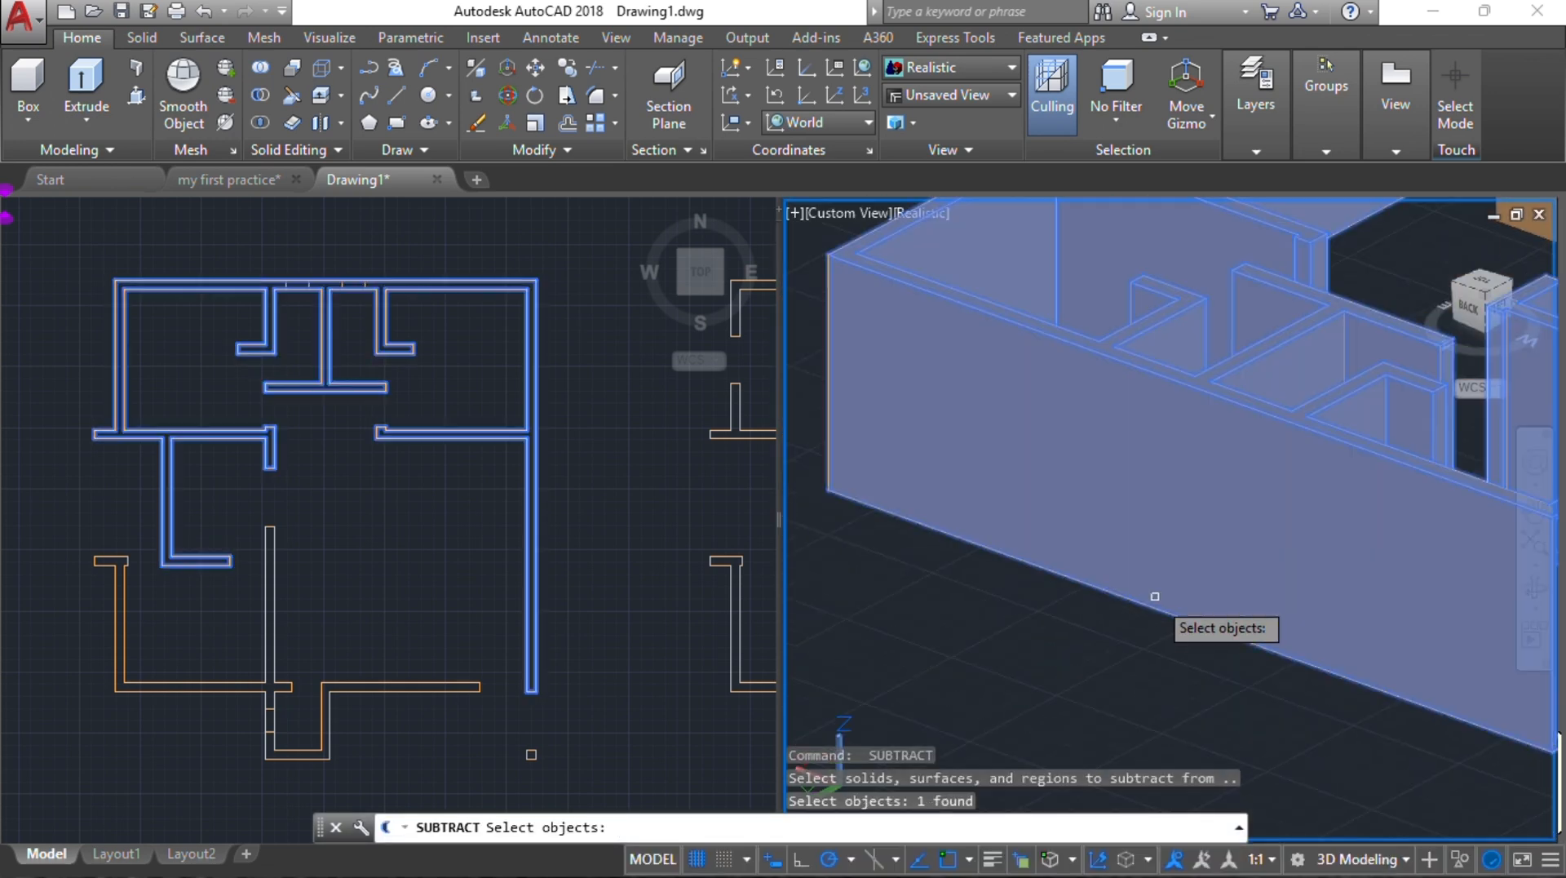
{"action": "scroll", "coordinate": [1106, 590], "scroll_direction": "down", "scroll_amount": 4}
{"action": "middle_click_drag", "start_coordinate": [1089, 587], "coordinate": [990, 583]}
{"action": "scroll", "coordinate": [989, 581], "scroll_direction": "up", "scroll_amount": 3}
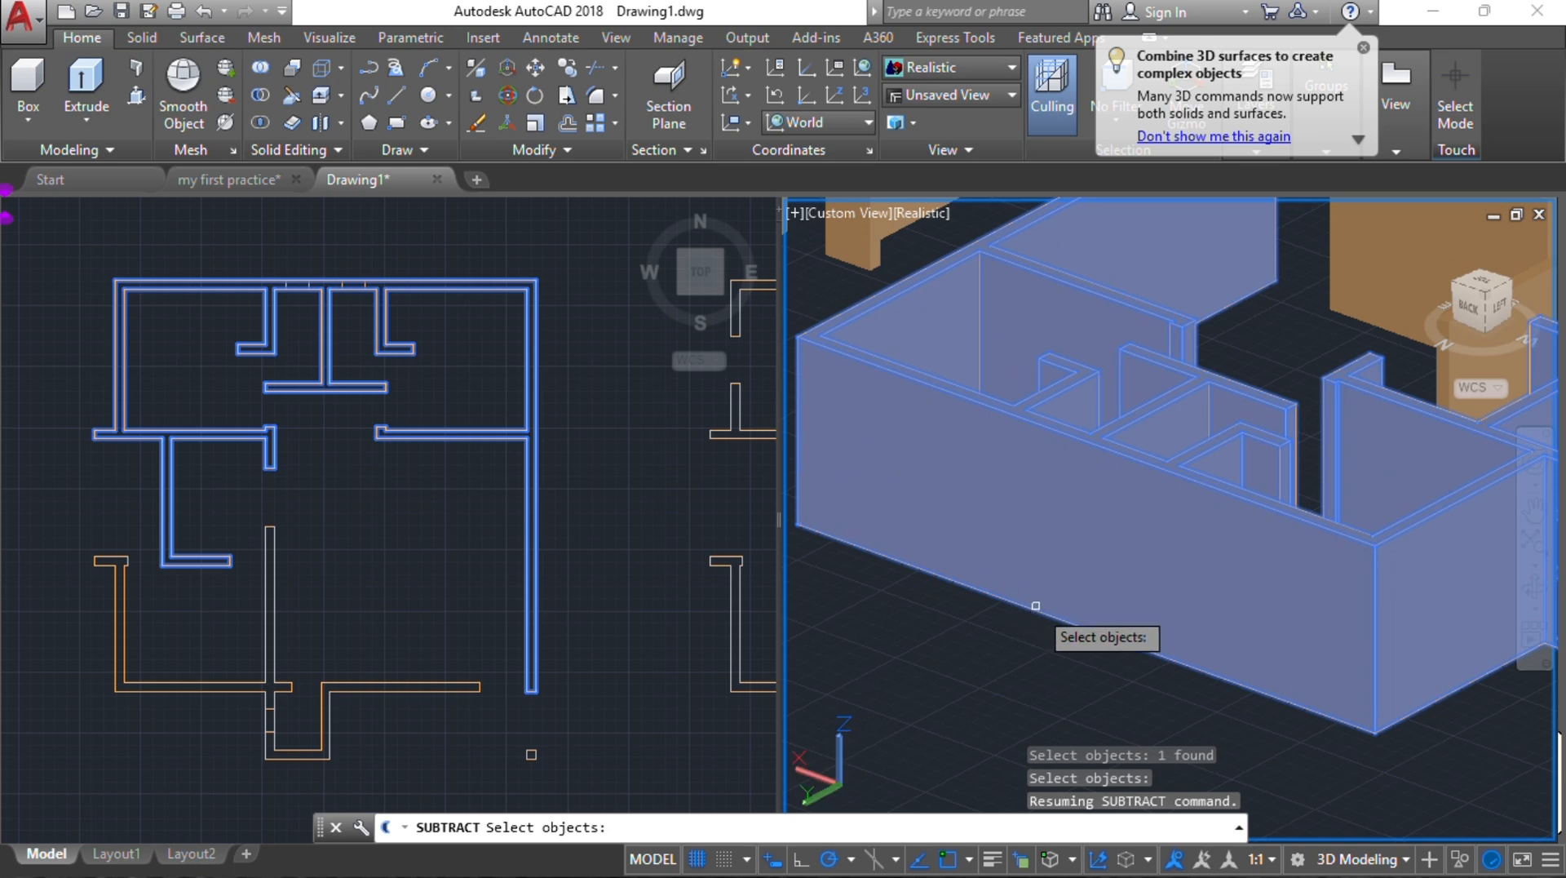
{"action": "key", "text": "Return"}
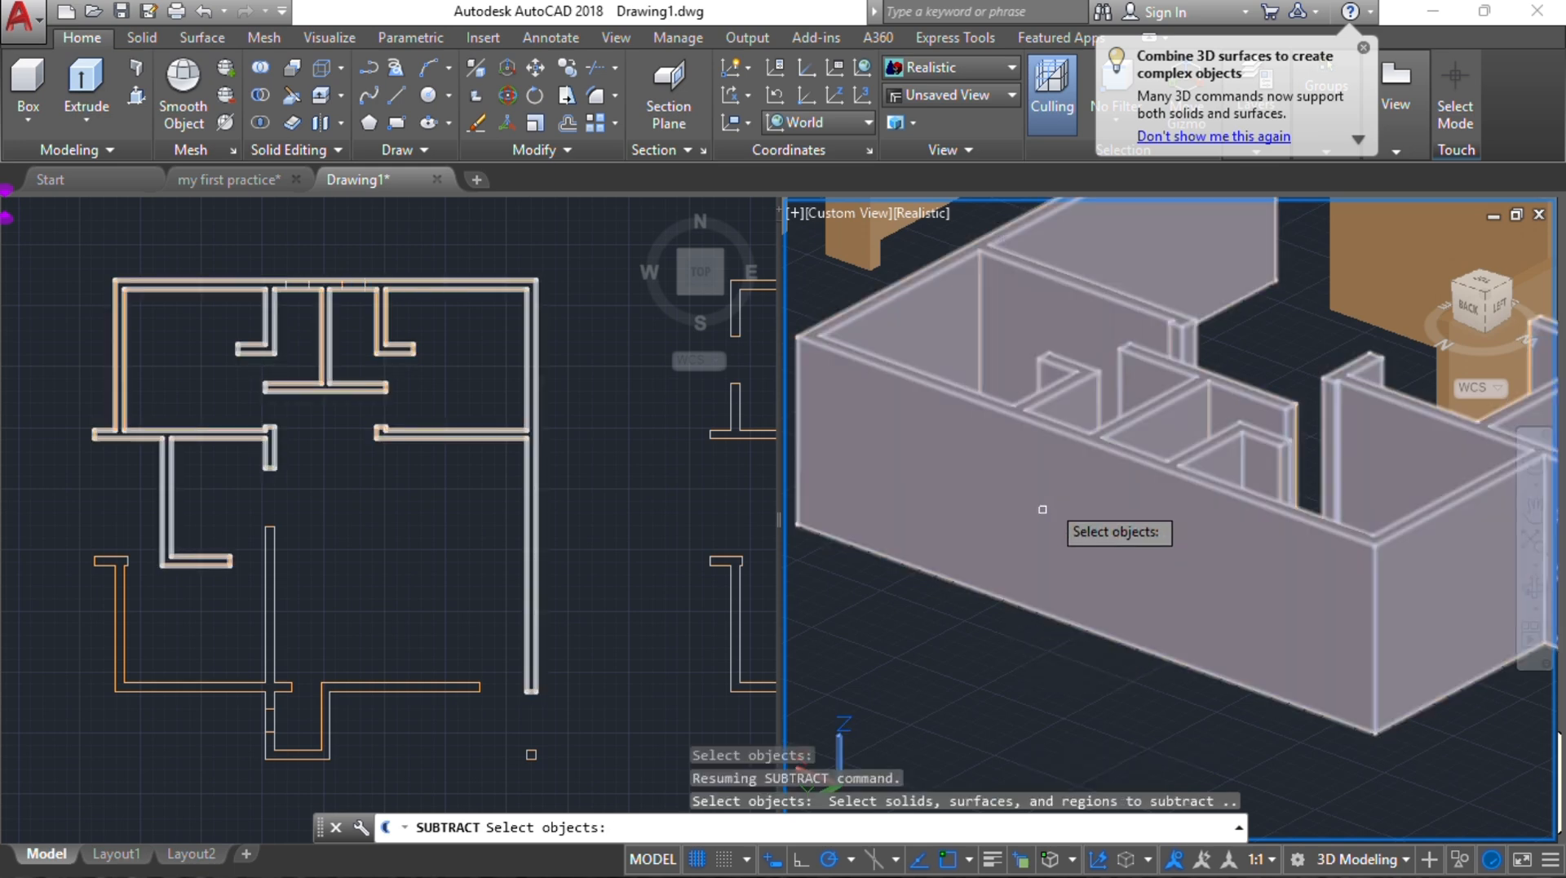
{"action": "left_click", "coordinate": [1042, 509]}
{"action": "left_click", "coordinate": [1138, 613]}
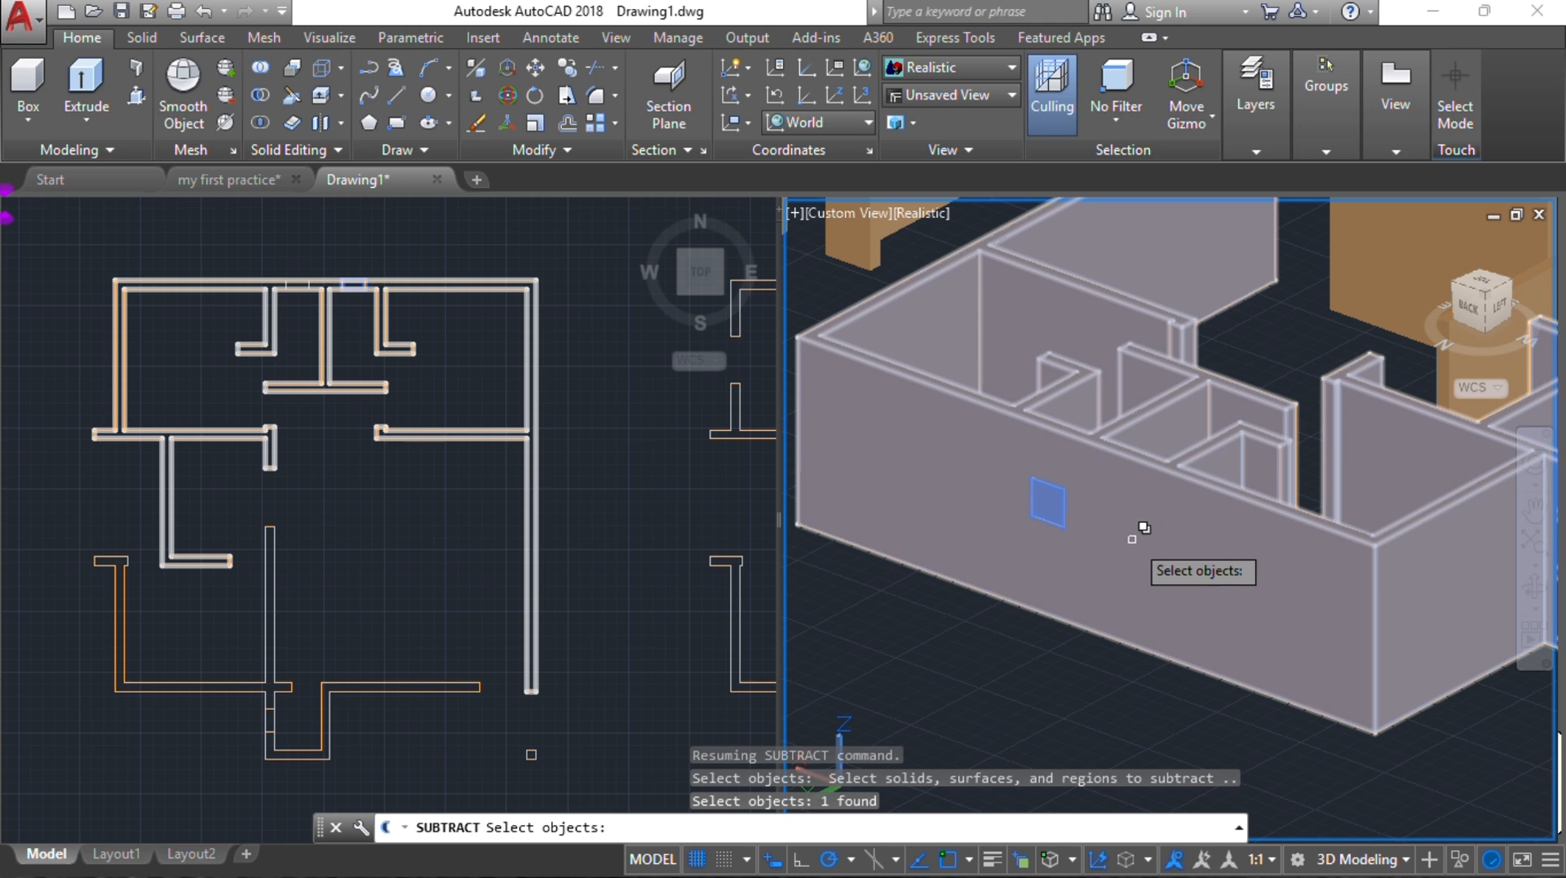
{"action": "left_click", "coordinate": [1132, 536]}
{"action": "left_click", "coordinate": [1209, 654]}
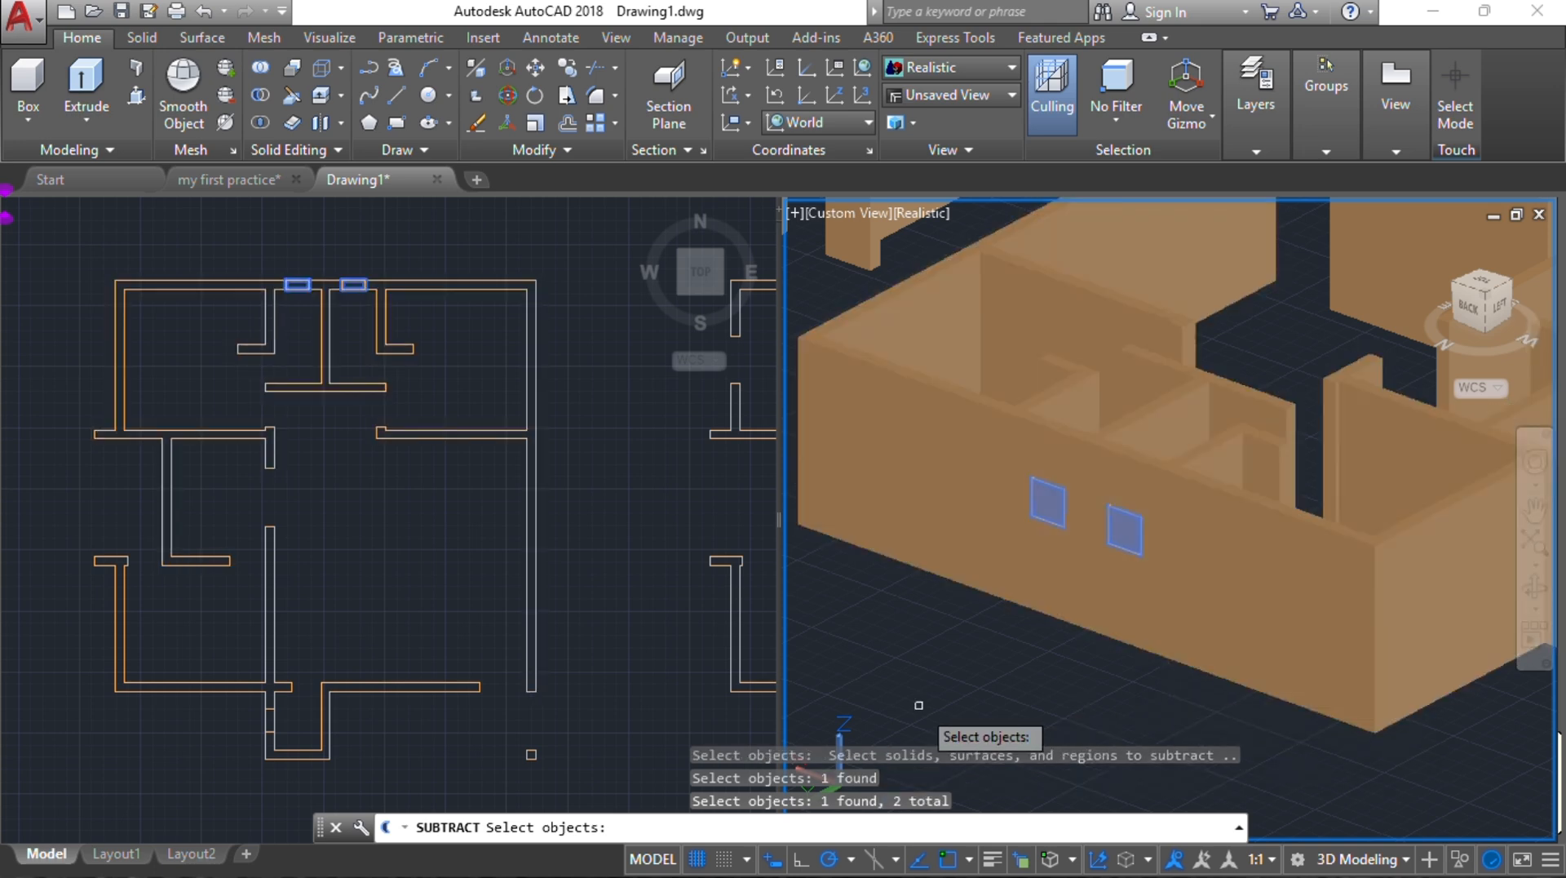
{"action": "key", "text": "Return"}
{"action": "scroll", "coordinate": [1101, 536], "scroll_direction": "down", "scroll_amount": 3}
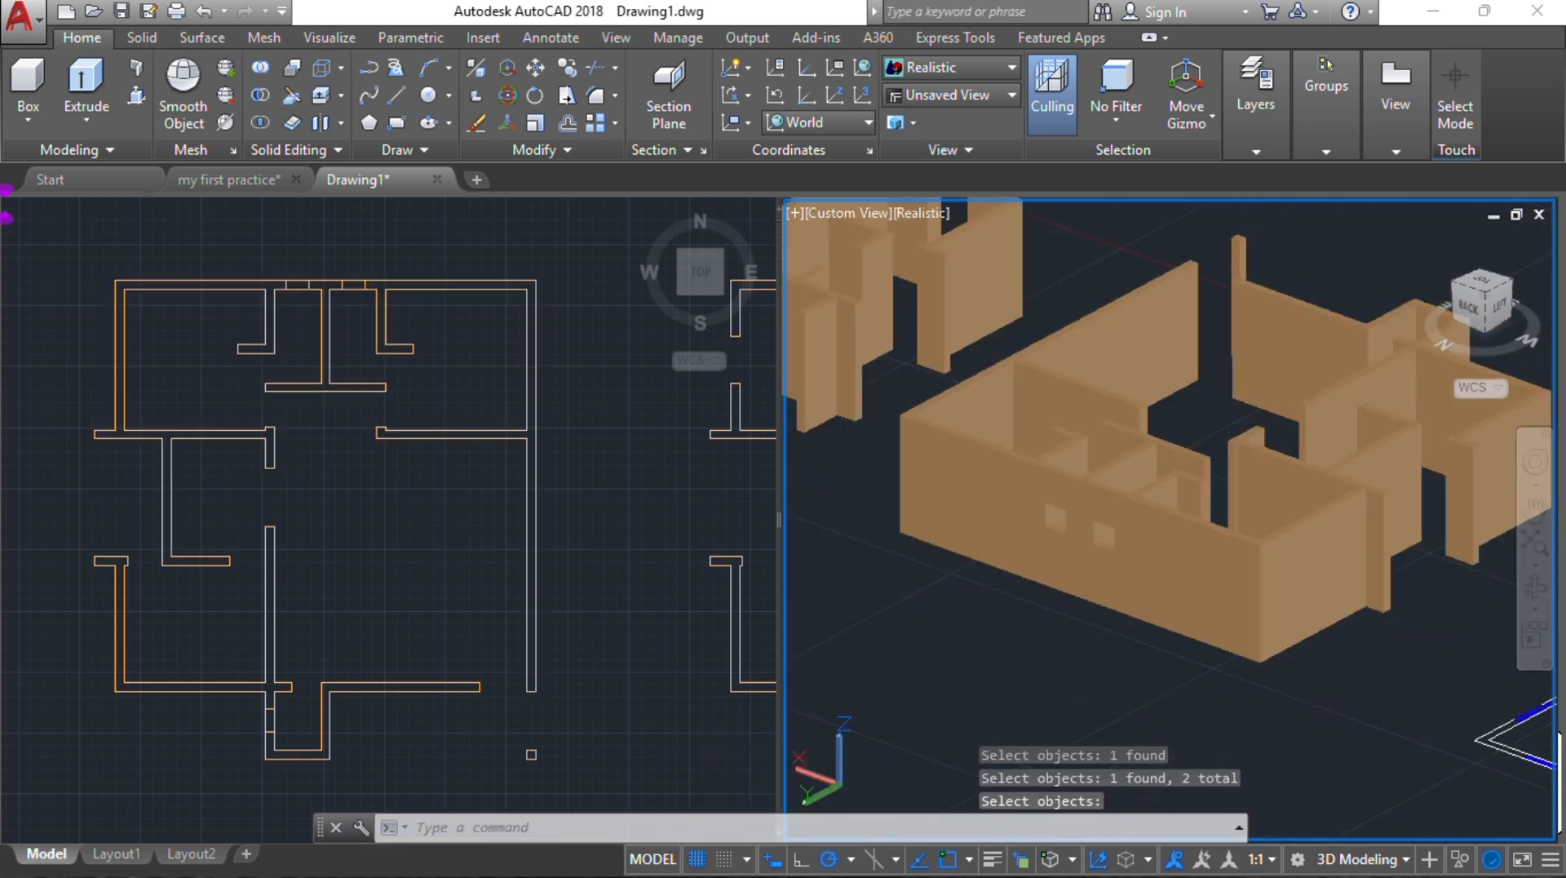
Step: Examine the wall model with its cut window openings in 3D, and look over the neighbouring floor plan copies in the top view
{"action": "middle_click_drag", "start_coordinate": [1240, 566], "coordinate": [1118, 628], "text": "shift"}
{"action": "middle_click_drag", "start_coordinate": [1469, 772], "coordinate": [1118, 522]}
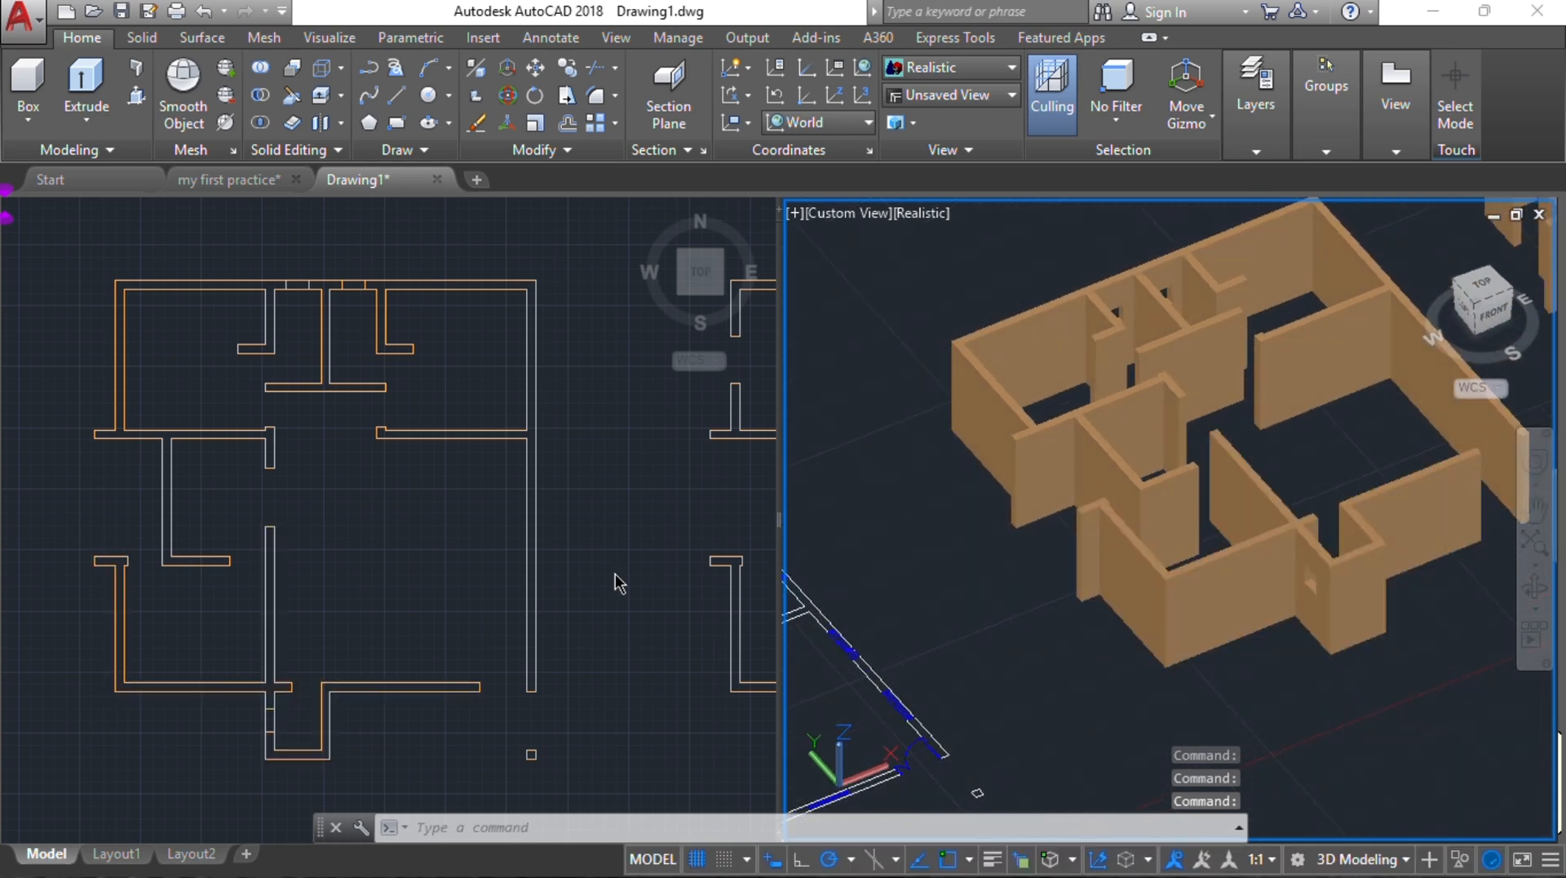
{"action": "left_click", "coordinate": [647, 525]}
{"action": "middle_click_drag", "start_coordinate": [646, 525], "coordinate": [341, 527]}
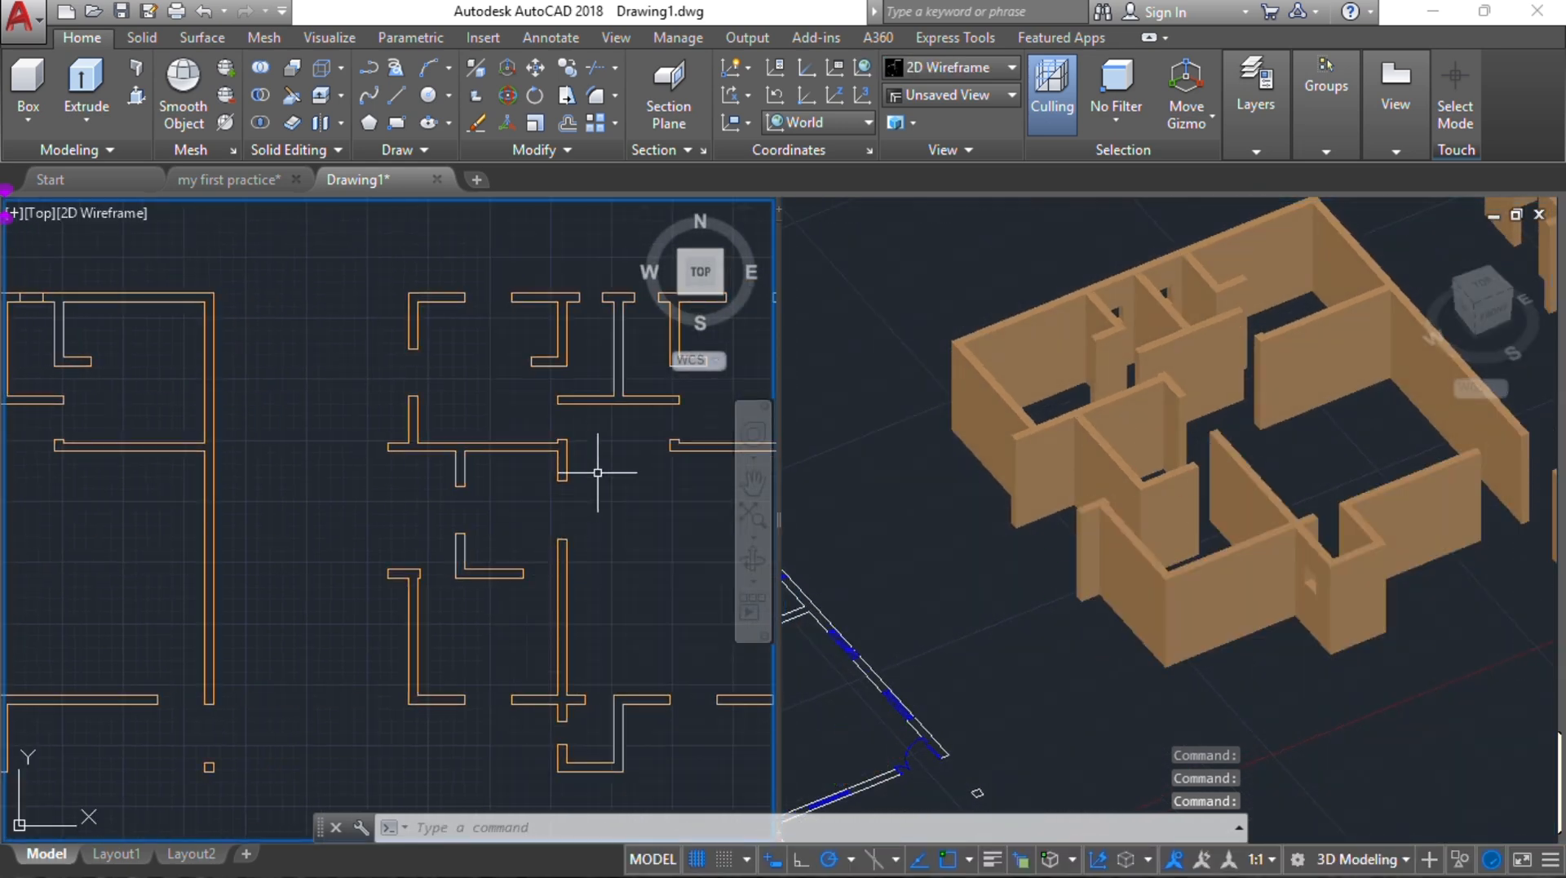
{"action": "middle_click_drag", "start_coordinate": [239, 535], "coordinate": [544, 536]}
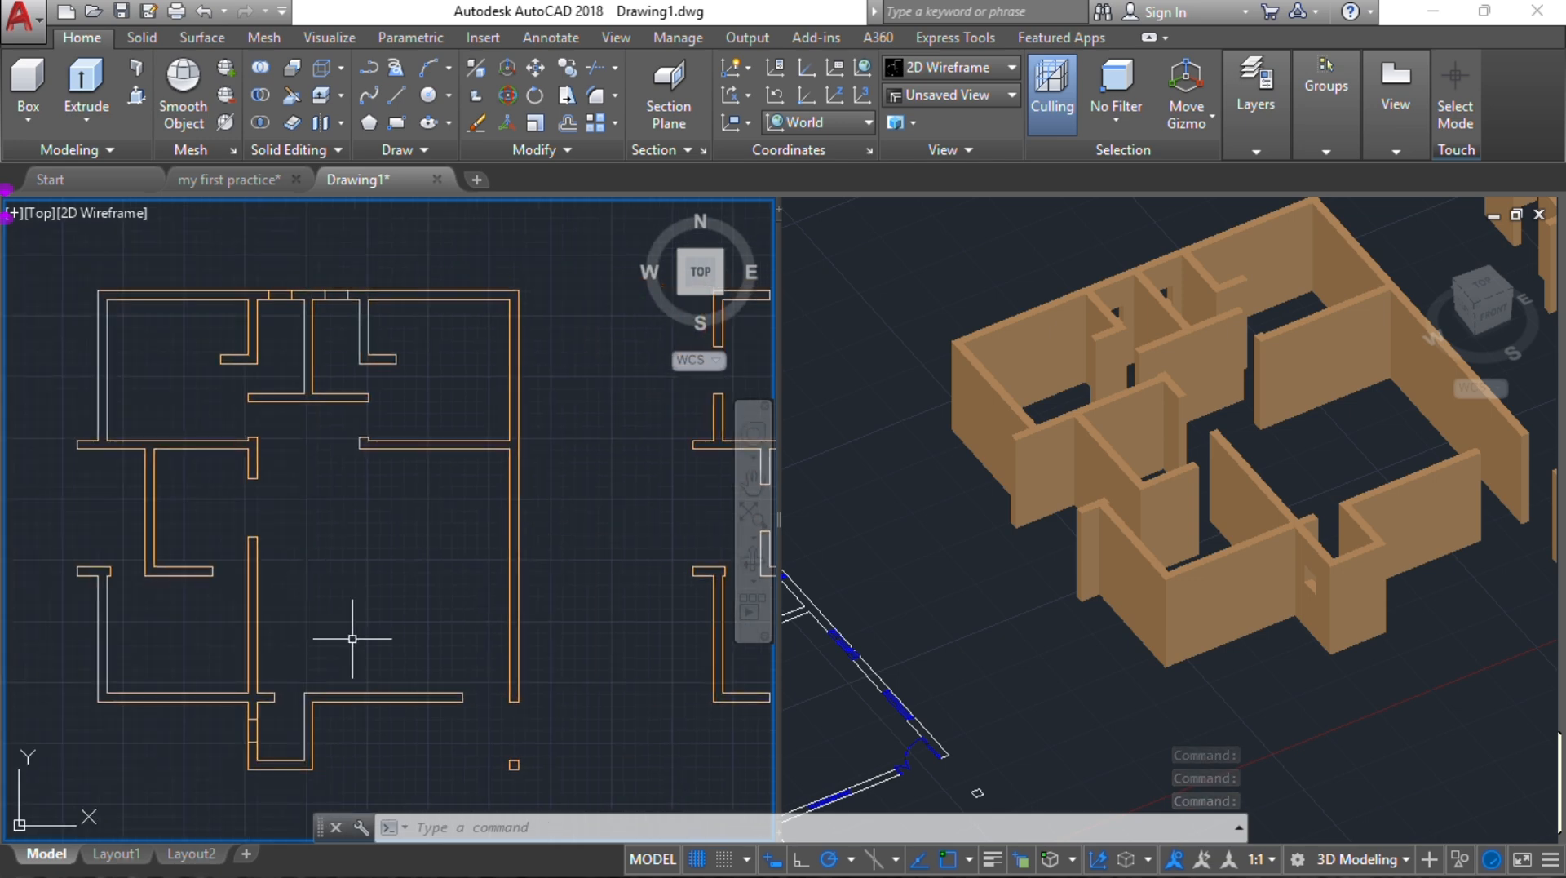
{"action": "middle_click_drag", "start_coordinate": [223, 653], "coordinate": [263, 631]}
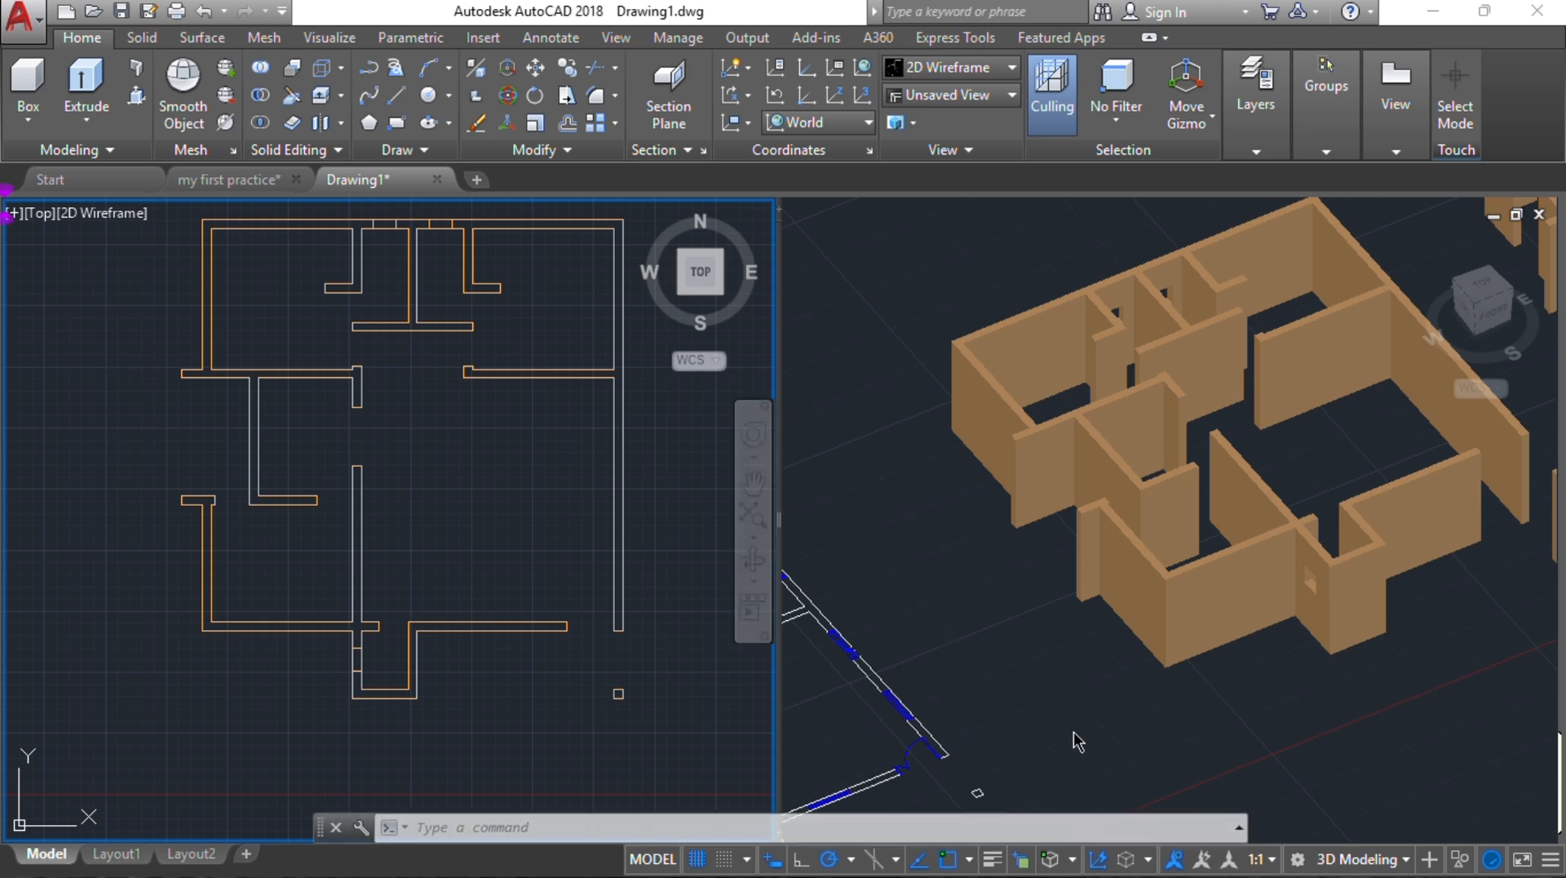
{"action": "scroll", "coordinate": [110, 555], "scroll_direction": "down", "scroll_amount": 3}
{"action": "middle_click_drag", "start_coordinate": [231, 542], "coordinate": [353, 535]}
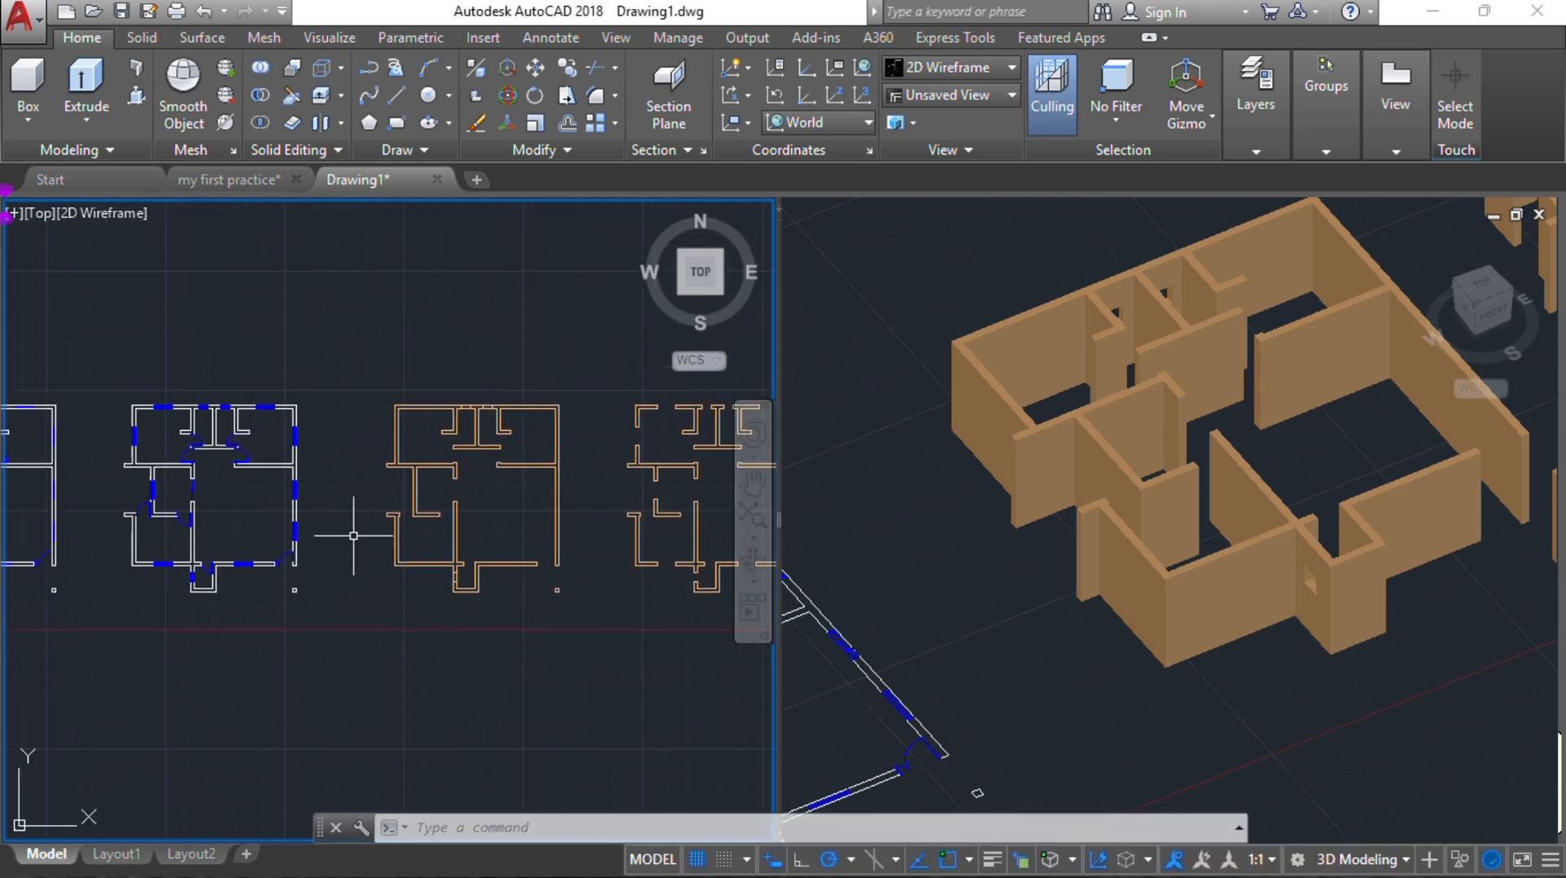